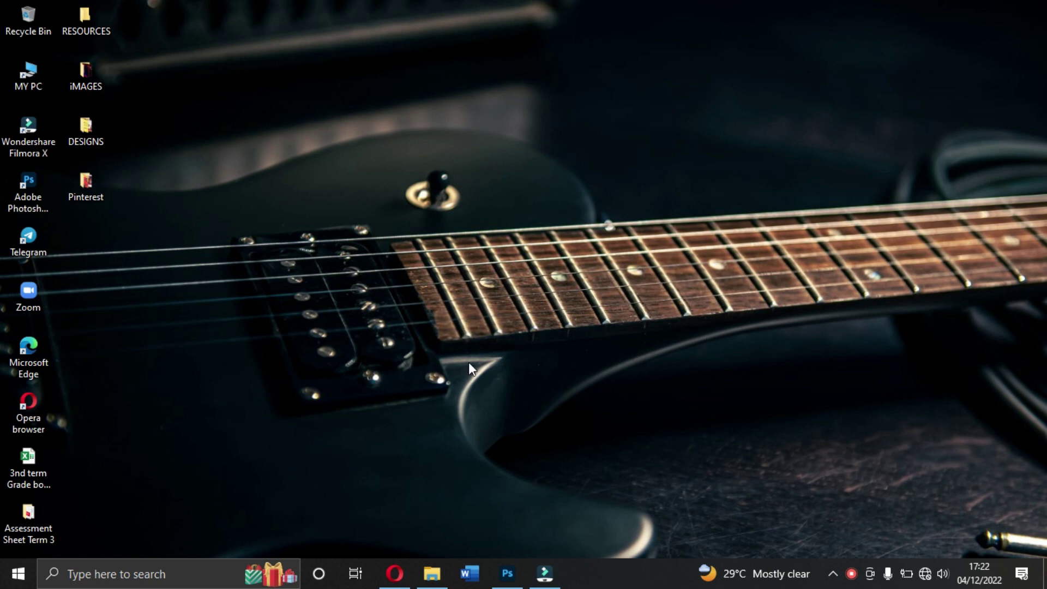
# Step: Bring up the FRIDAY NIGHT CONCERT flyer, deselect the title layer, and scroll through its layers
pyautogui.click(507, 572)
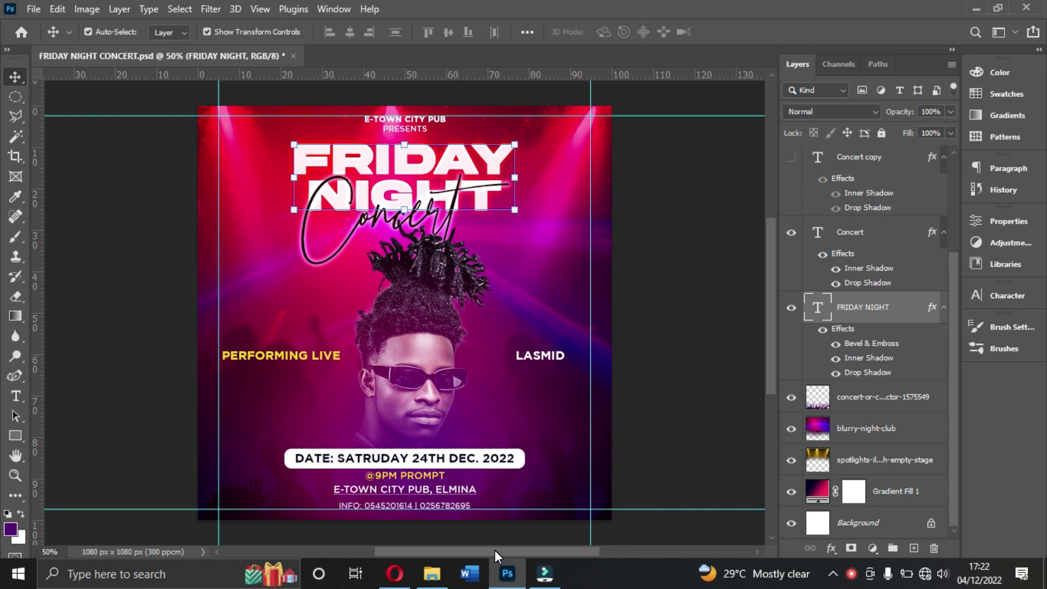
pyautogui.click(732, 238)
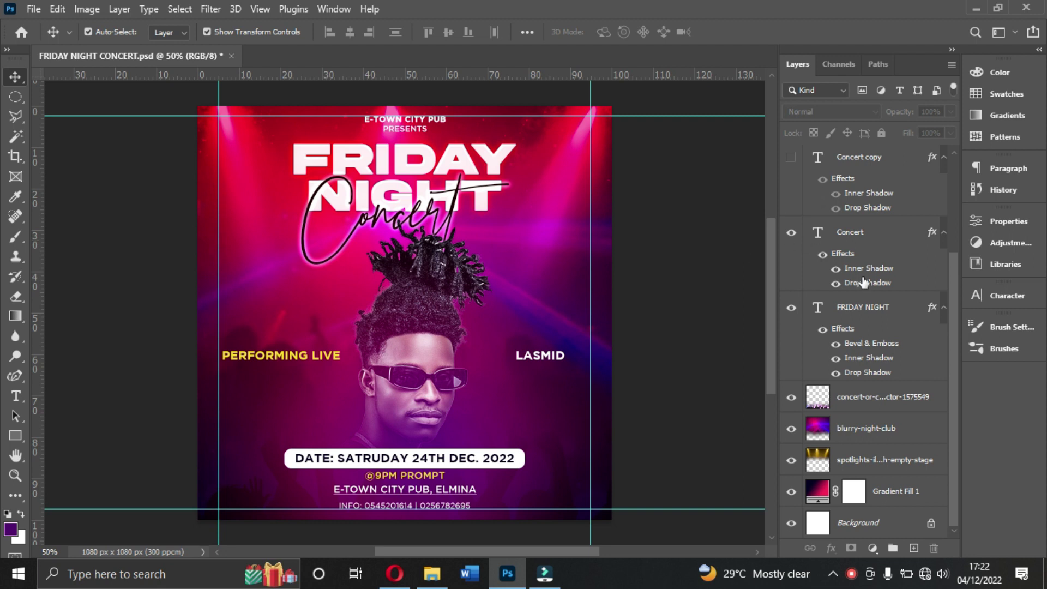
pyautogui.scroll(2, 865, 288)
pyautogui.scroll(2, 867, 292)
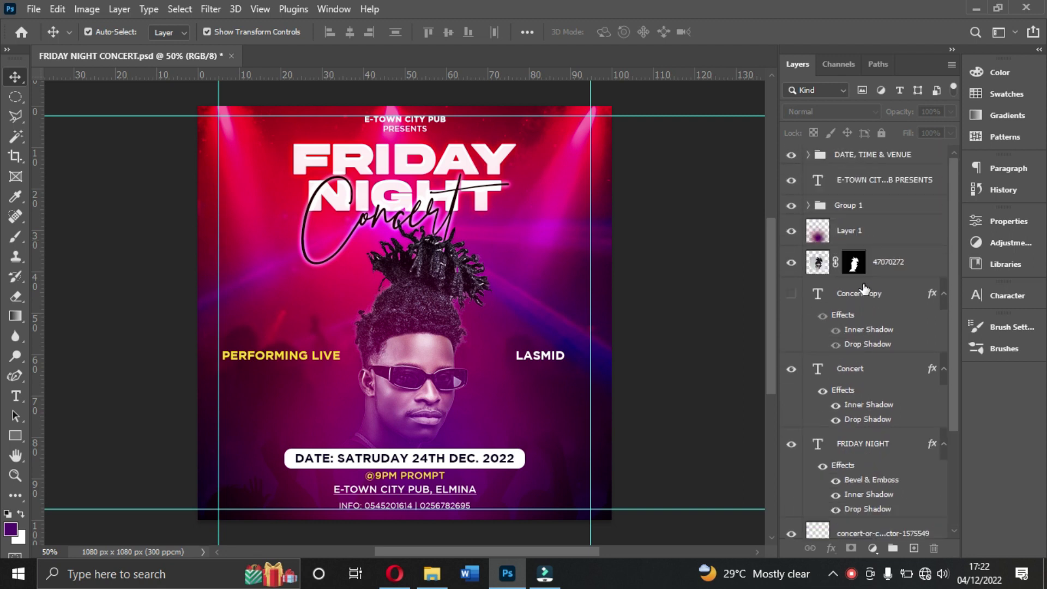
pyautogui.scroll(-4, 873, 305)
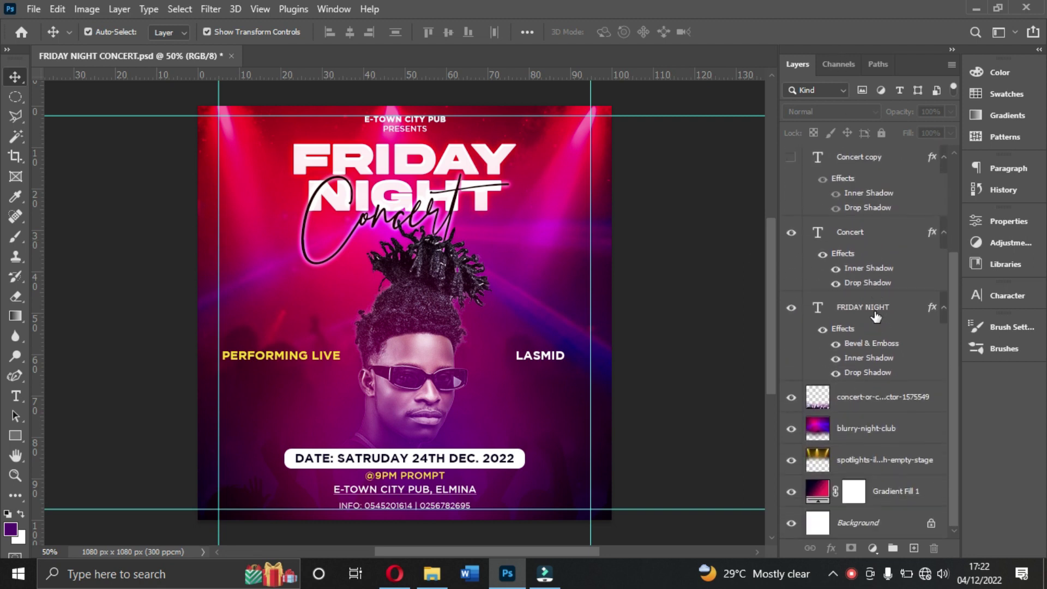
pyautogui.scroll(4, 867, 370)
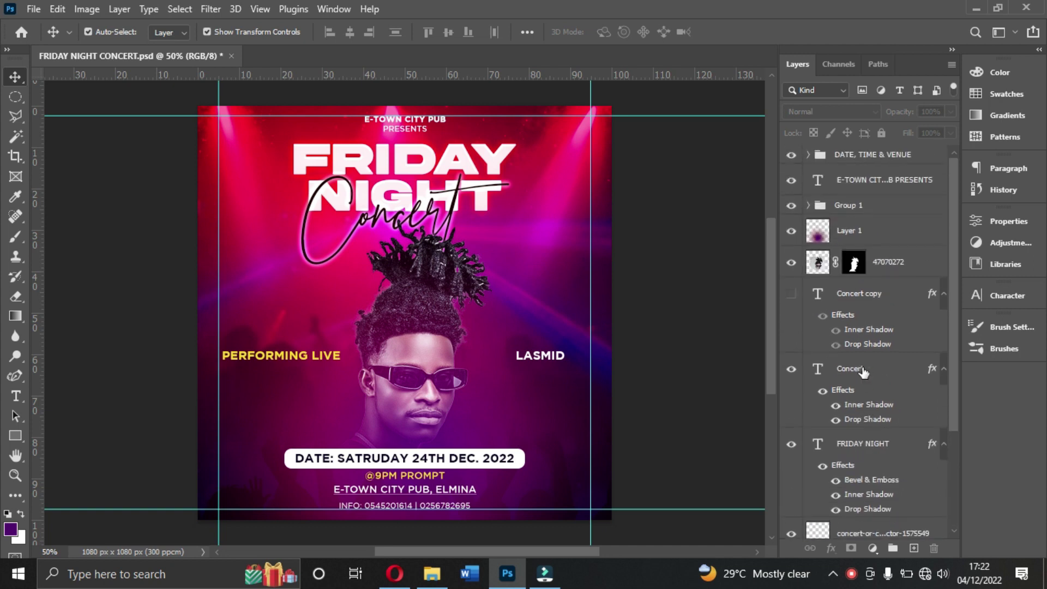
pyautogui.scroll(-2, 864, 373)
pyautogui.scroll(2, 863, 373)
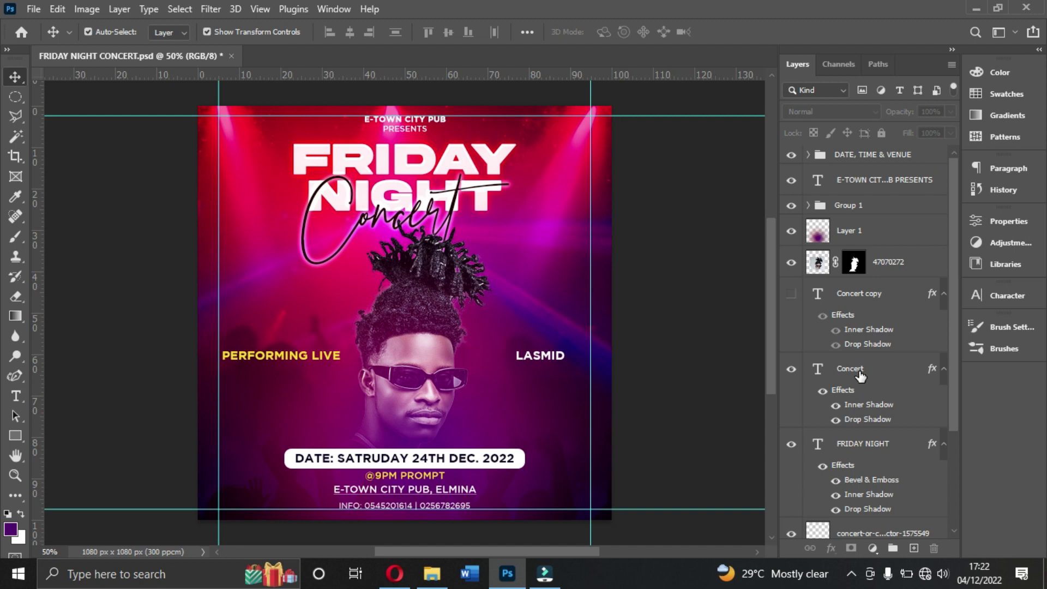
# Step: Open File Explorer full-screen and go into the Desktop's RESOURCES folder
pyautogui.click(432, 573)
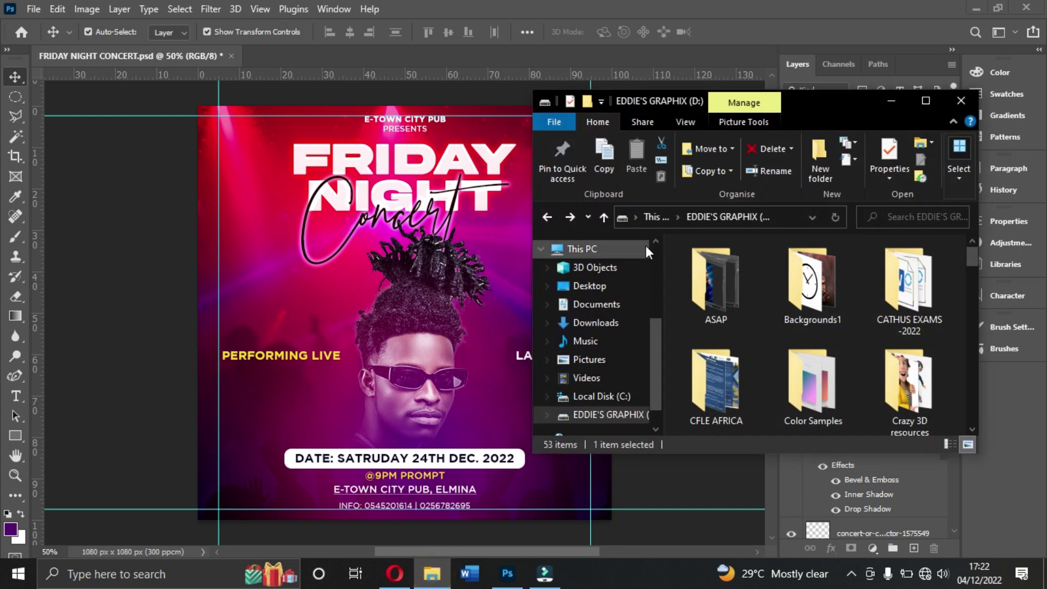
pyautogui.moveTo(805, 100); pyautogui.dragTo(317, 1)
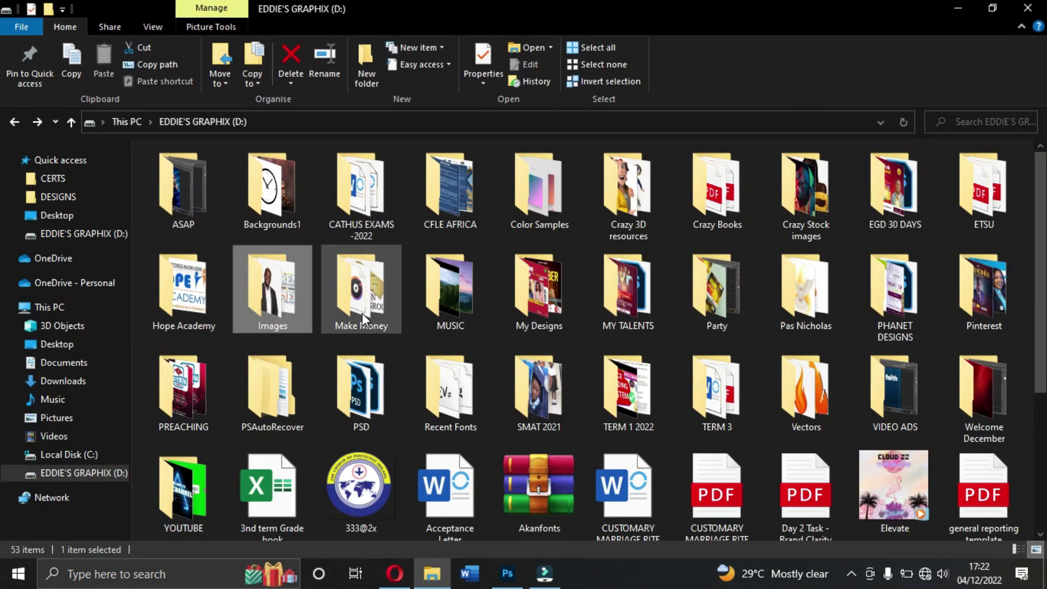
pyautogui.click(54, 215)
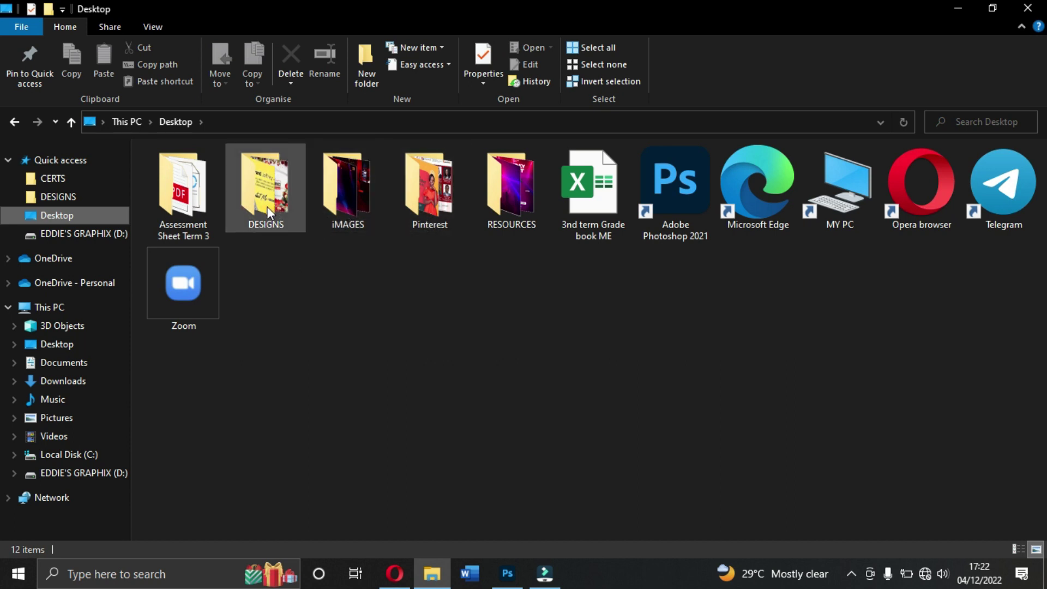
pyautogui.doubleClick(519, 198)
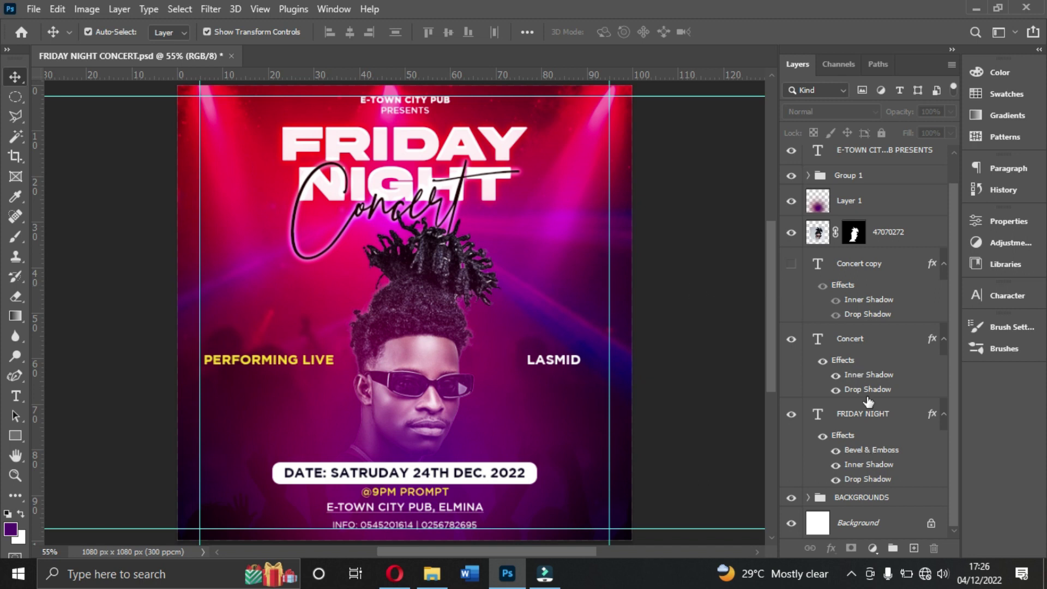
pyautogui.click(860, 501)
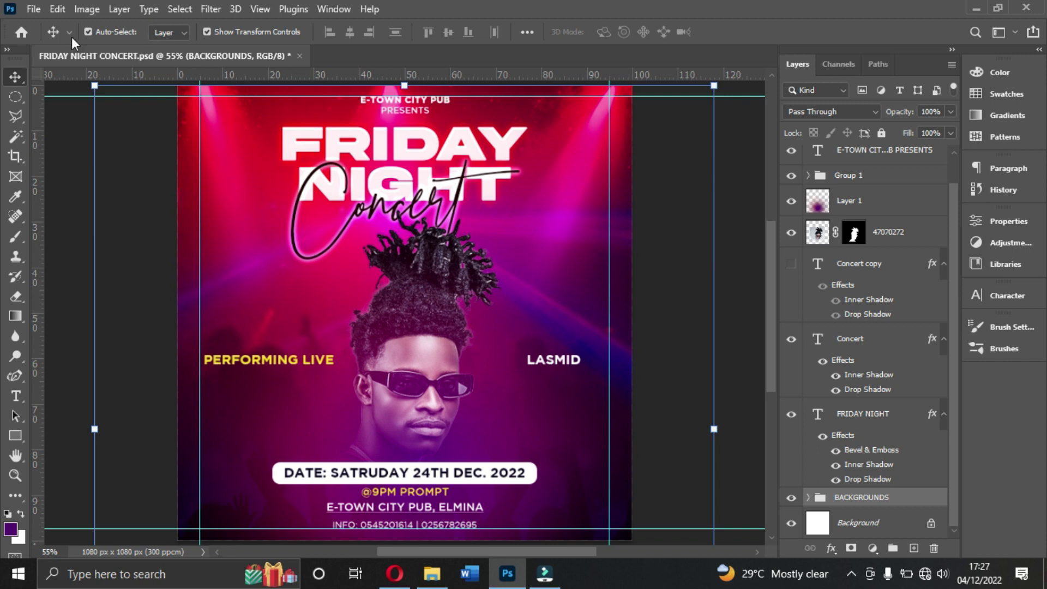
pyautogui.click(33, 9)
pyautogui.click(32, 9)
# Step: Start a new document from the Custom 1080 x 1080 preset and name it FRIDAY NIGHT CONCERT
pyautogui.hotkey('ctrl', 'n')
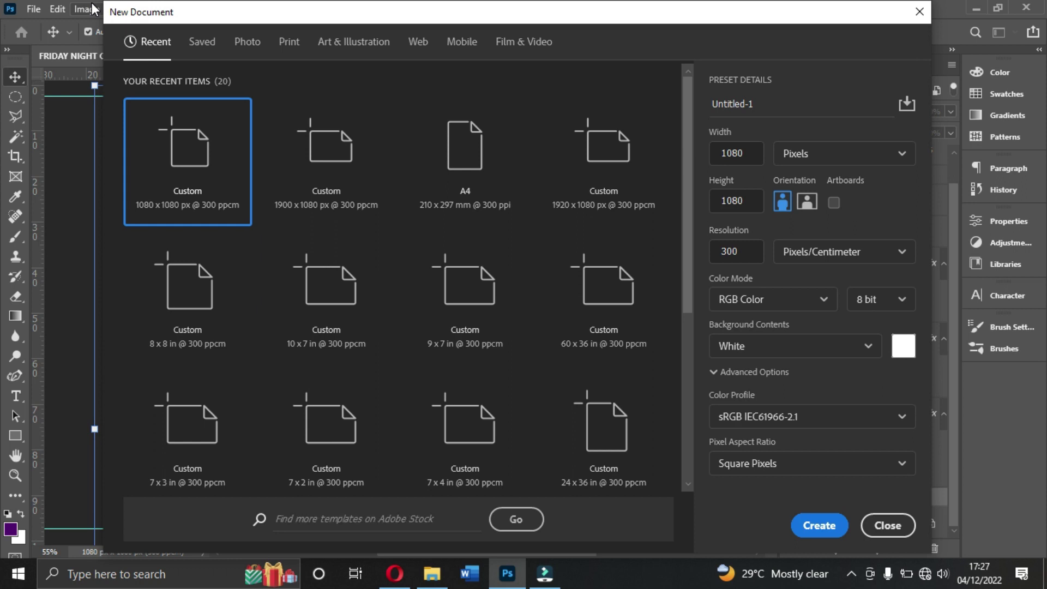
pyautogui.click(235, 144)
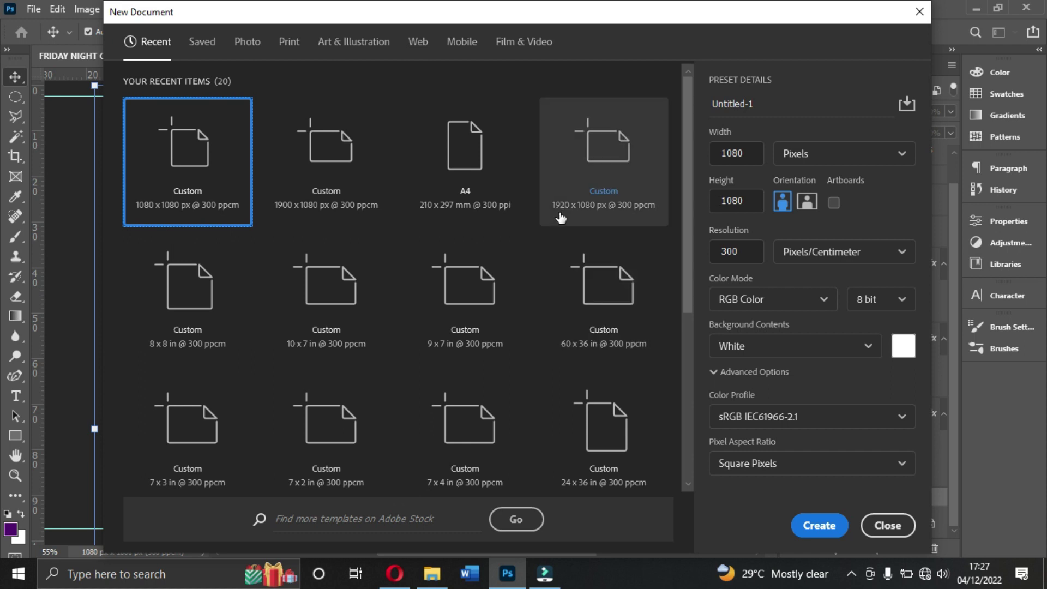
pyautogui.click(792, 103)
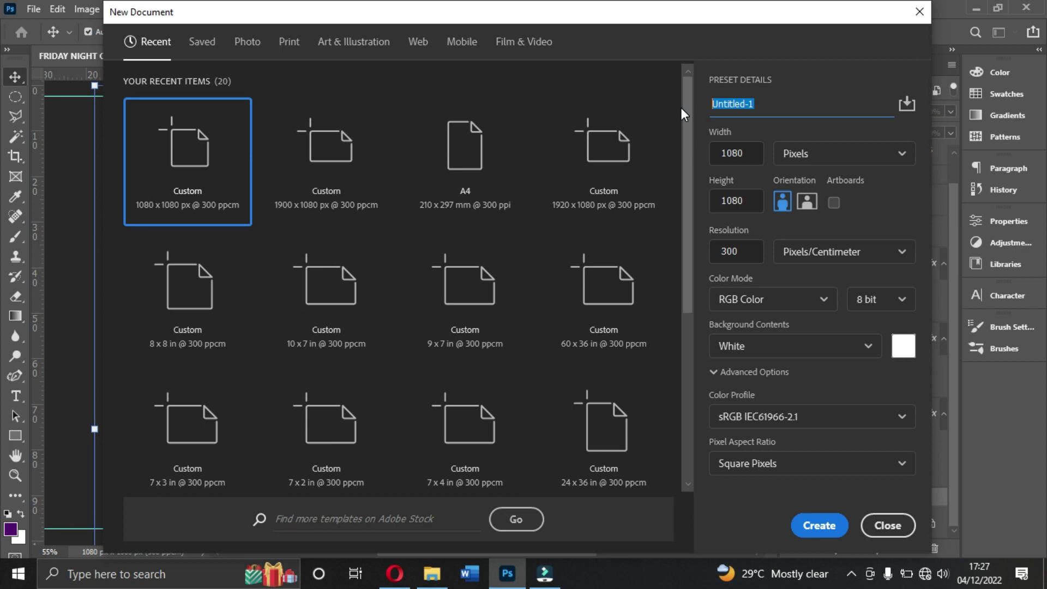
pyautogui.write('FESTICA')
pyautogui.press('BackSpace')
pyautogui.press('BackSpace')
pyautogui.write('VAL')
pyautogui.press('BackSpace')
pyautogui.press('BackSpace')
pyautogui.press('BackSpace')
pyautogui.press('BackSpace')
pyautogui.press('BackSpace')
pyautogui.press('BackSpace')
pyautogui.press('BackSpace')
pyautogui.write('RIDAY ')
pyautogui.write('NIGHT C')
pyautogui.write('LU')
pyautogui.press('BackSpace')
pyautogui.press('BackSpace')
pyautogui.press('BackSpace')
pyautogui.write('COM')
pyautogui.write('E')
pyautogui.press('BackSpace')
pyautogui.press('BackSpace')
pyautogui.write('NCERT')
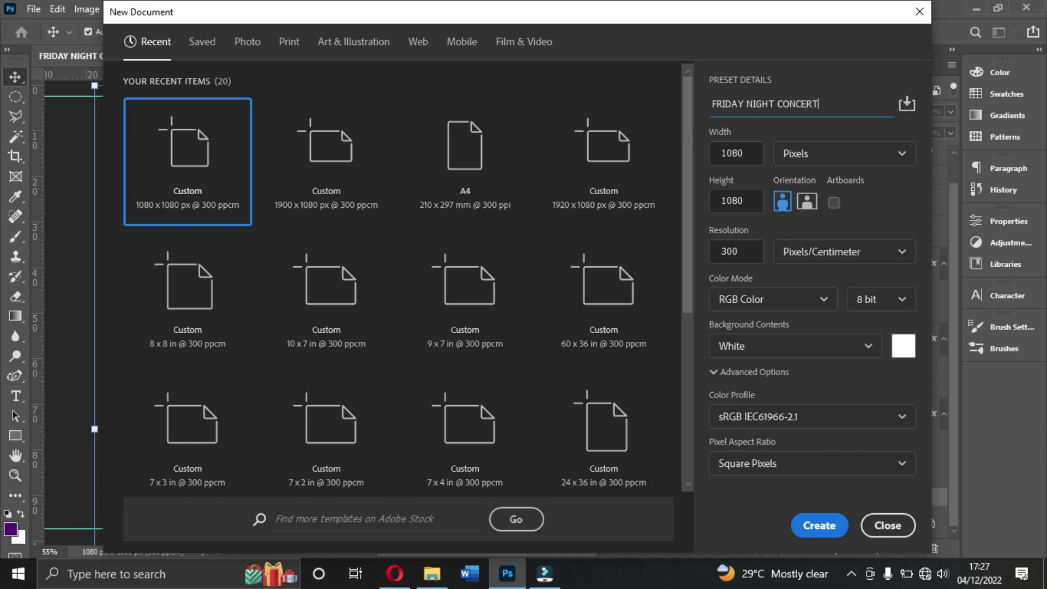
# Step: Confirm the 1080 px width and height and create the document
pyautogui.click(746, 156)
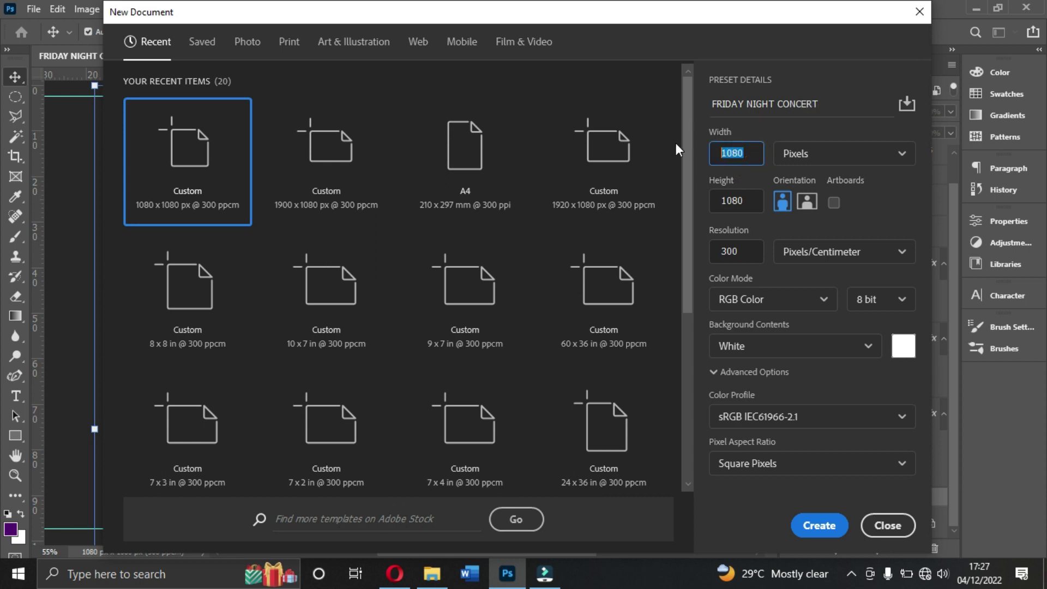
pyautogui.click(749, 204)
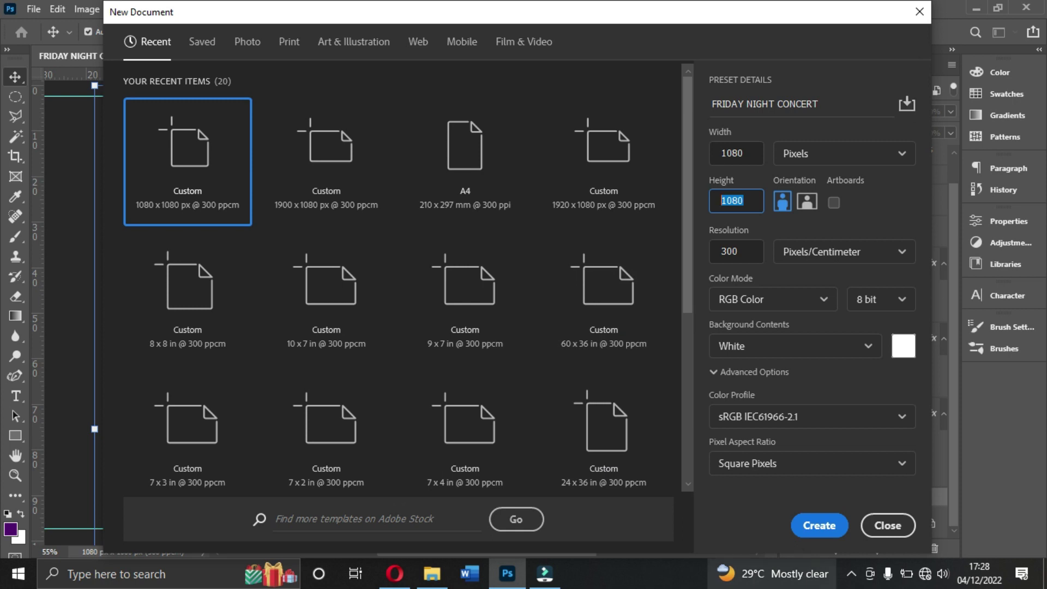
pyautogui.click(812, 525)
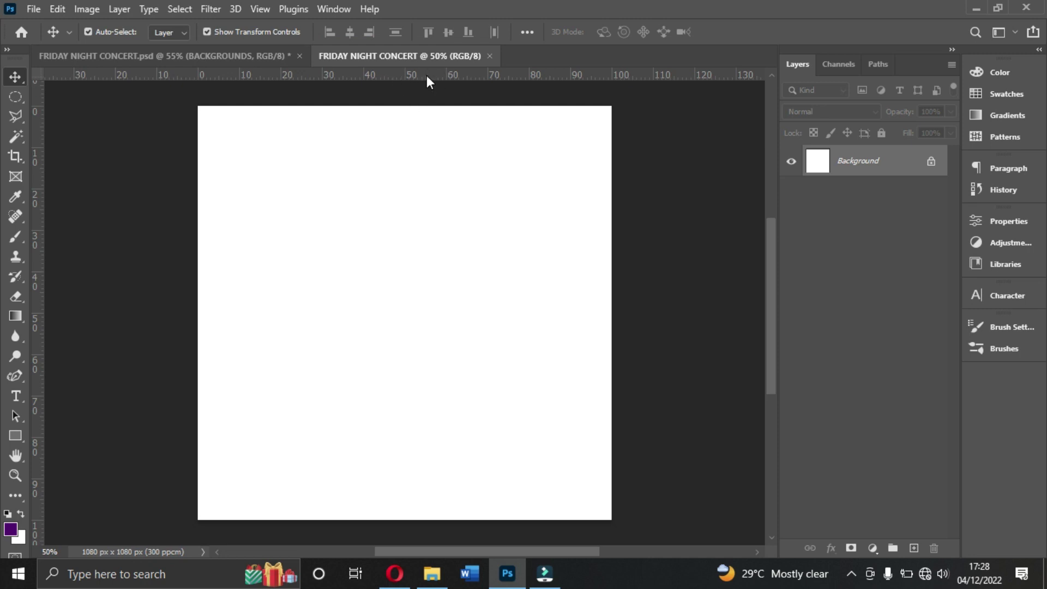
# Step: Place horizontal guides near the top and bottom edges and vertical guides near the left and right edges
pyautogui.moveTo(426, 77); pyautogui.dragTo(423, 119)
pyautogui.moveTo(442, 77); pyautogui.dragTo(435, 509)
pyautogui.moveTo(500, 117); pyautogui.dragTo(500, 115)
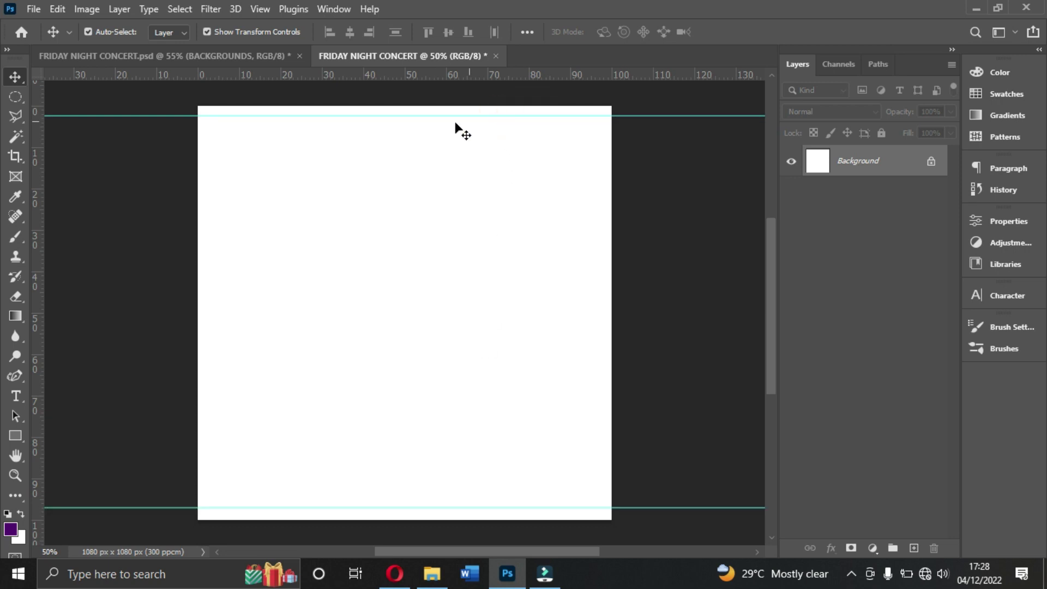
pyautogui.moveTo(37, 378); pyautogui.dragTo(224, 391)
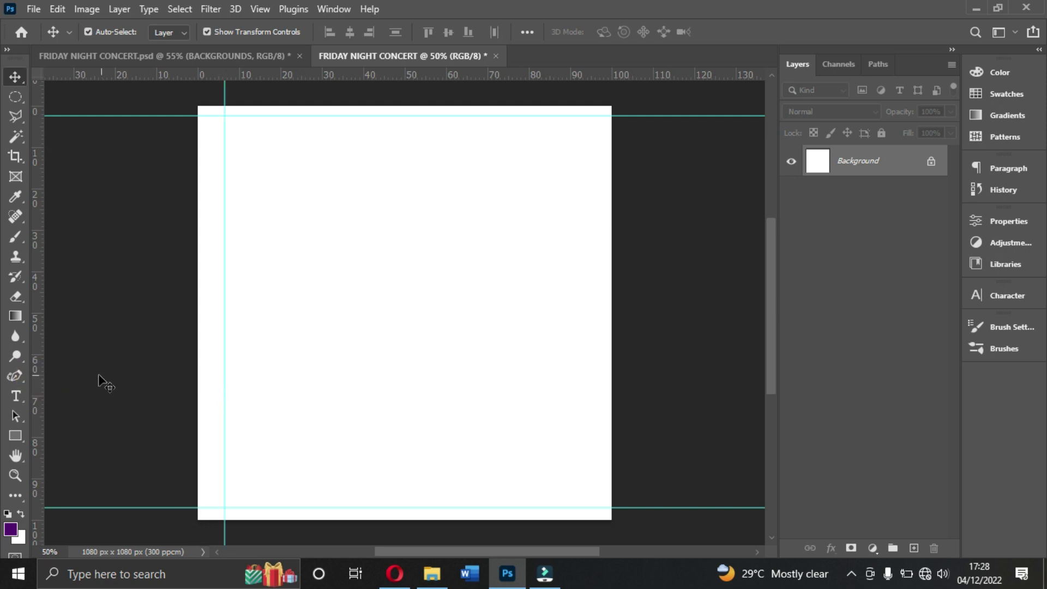
pyautogui.moveTo(35, 388); pyautogui.dragTo(587, 387)
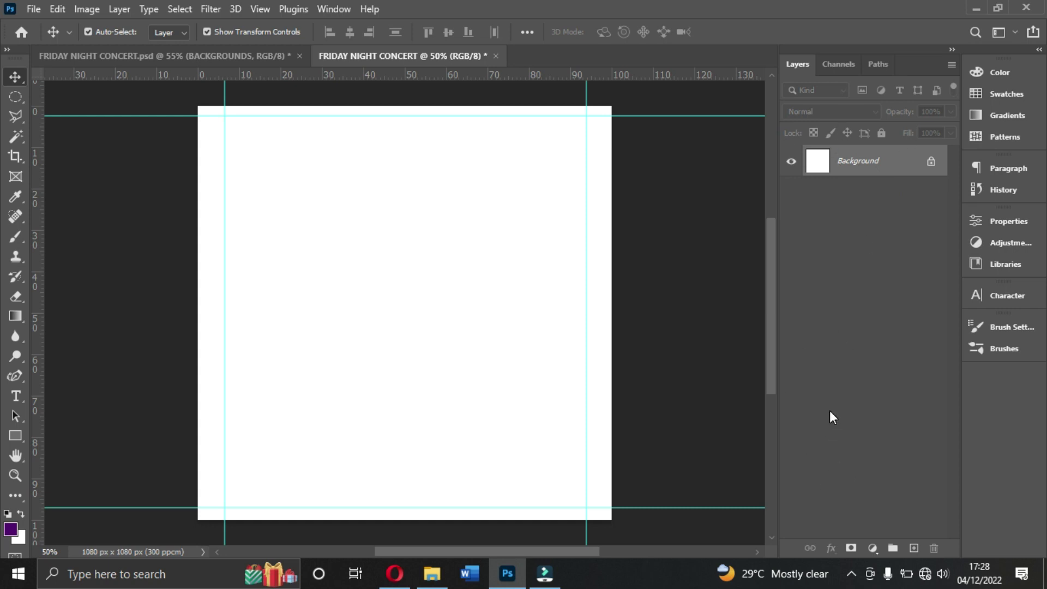
# Step: Add a Gradient Fill layer and browse the Gradient Editor presets
pyautogui.click(872, 548)
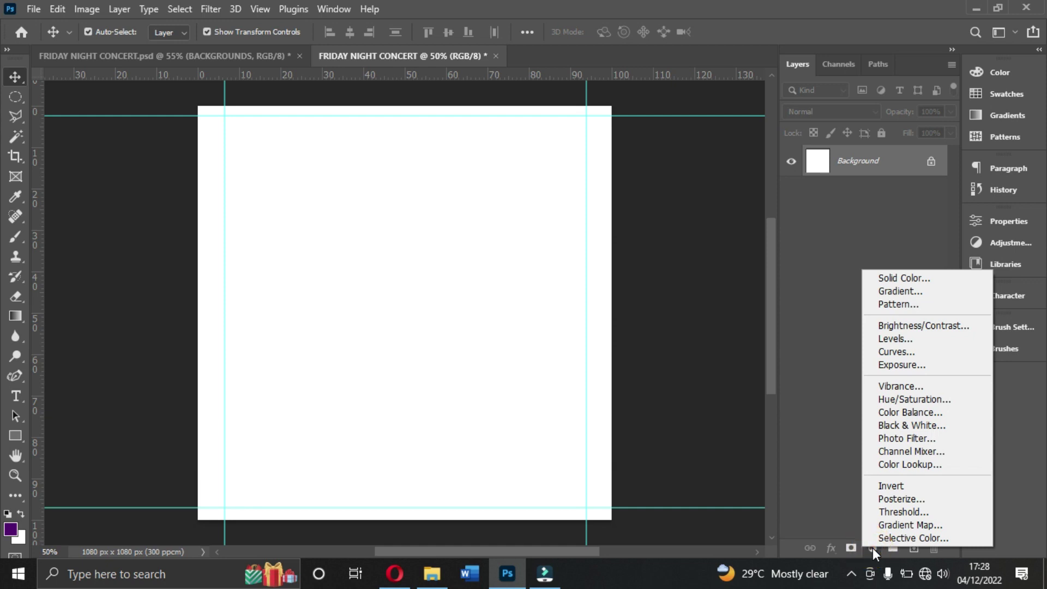
pyautogui.click(921, 292)
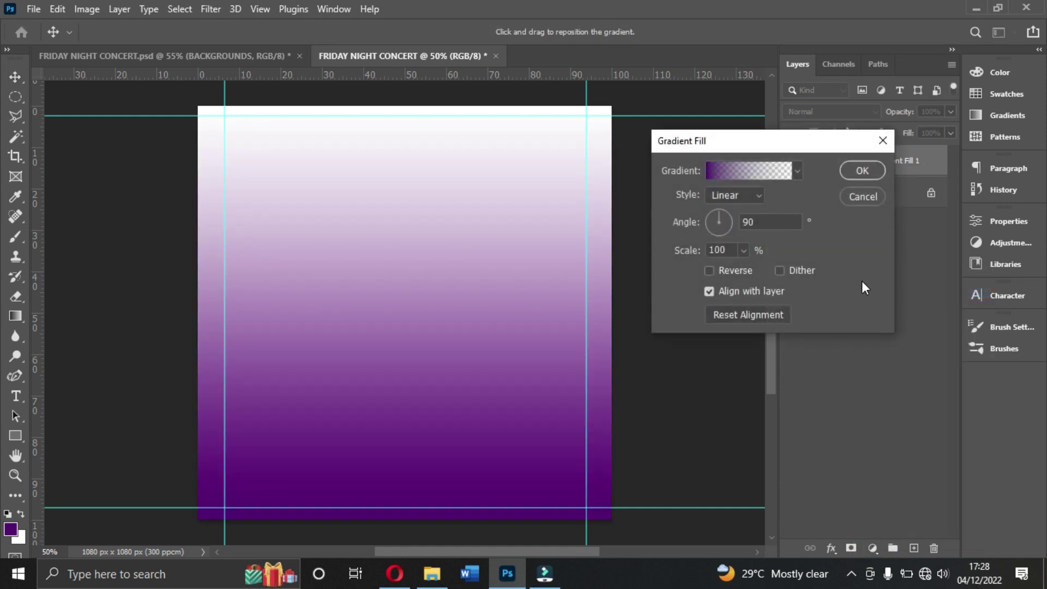
pyautogui.click(747, 171)
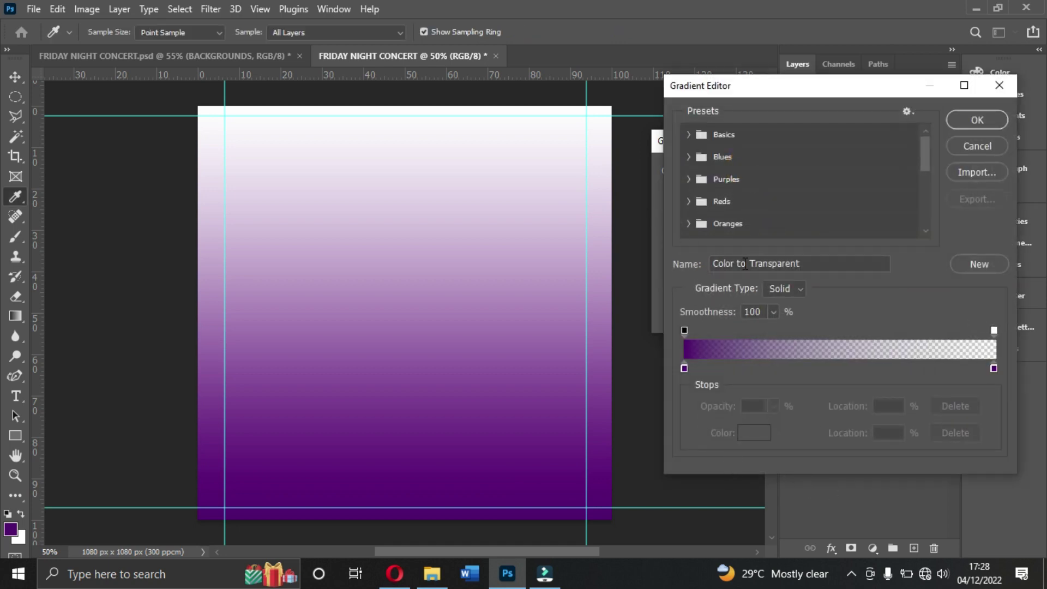
pyautogui.scroll(-4, 727, 223)
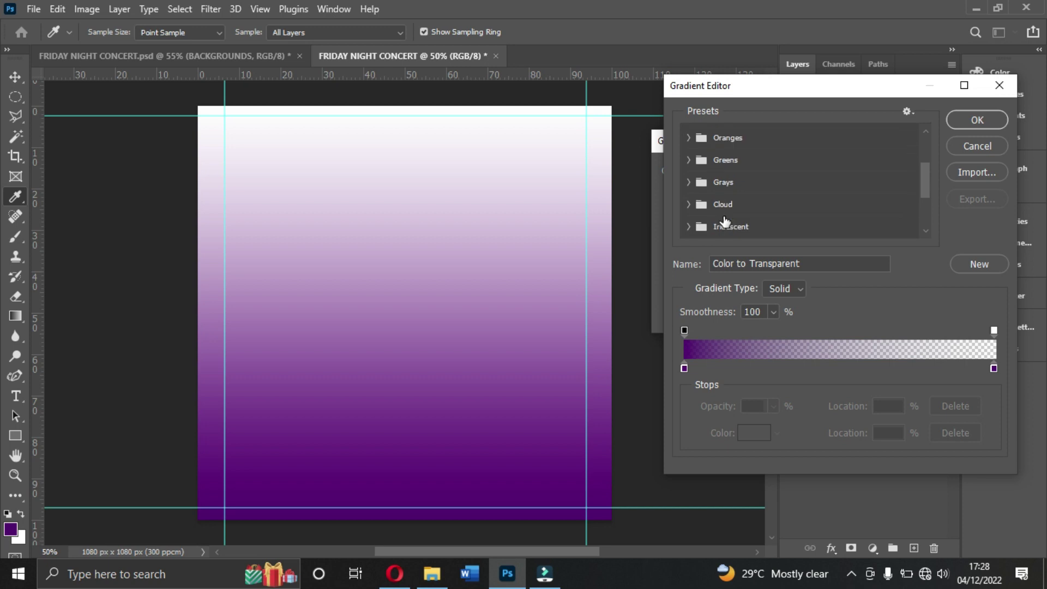
pyautogui.scroll(-2, 724, 221)
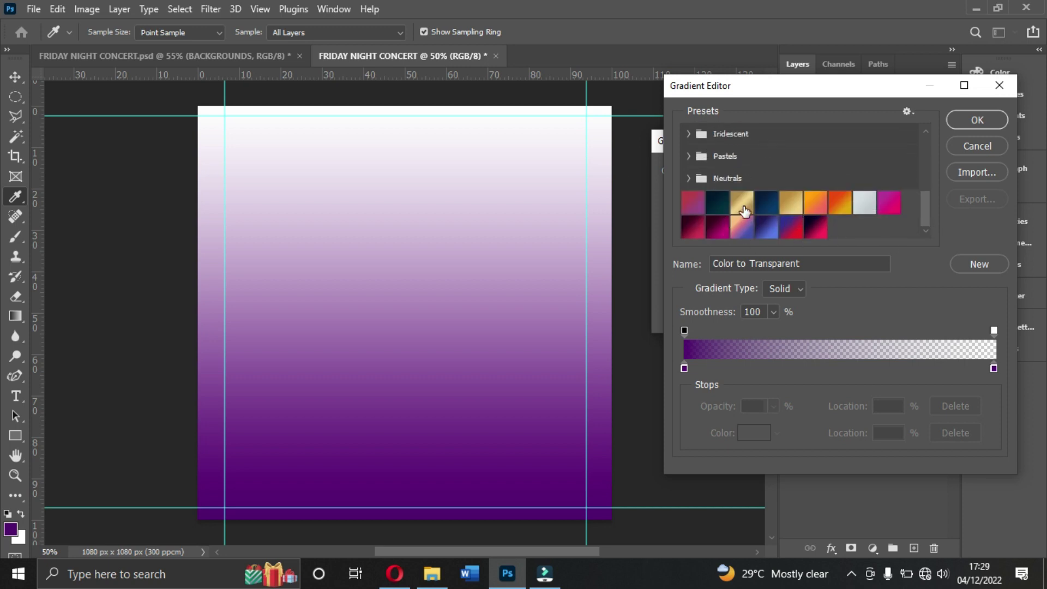
pyautogui.scroll(5, 745, 212)
pyautogui.scroll(1, 745, 211)
pyautogui.scroll(1, 704, 193)
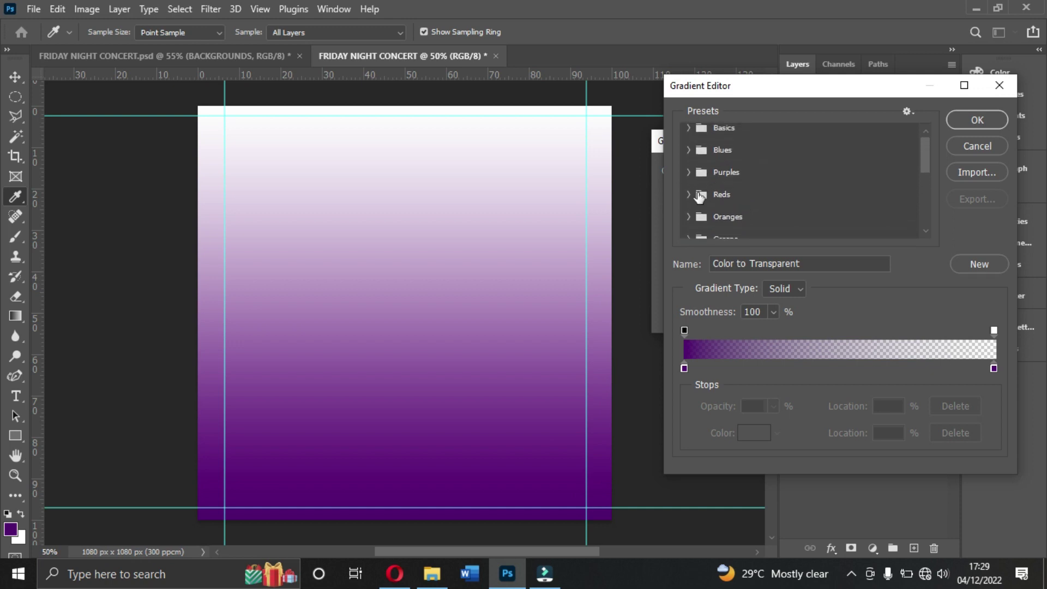
# Step: Try the Red_06 preset, then choose the dark-to-pink gradient preset instead
pyautogui.click(688, 195)
pyautogui.scroll(-2, 690, 195)
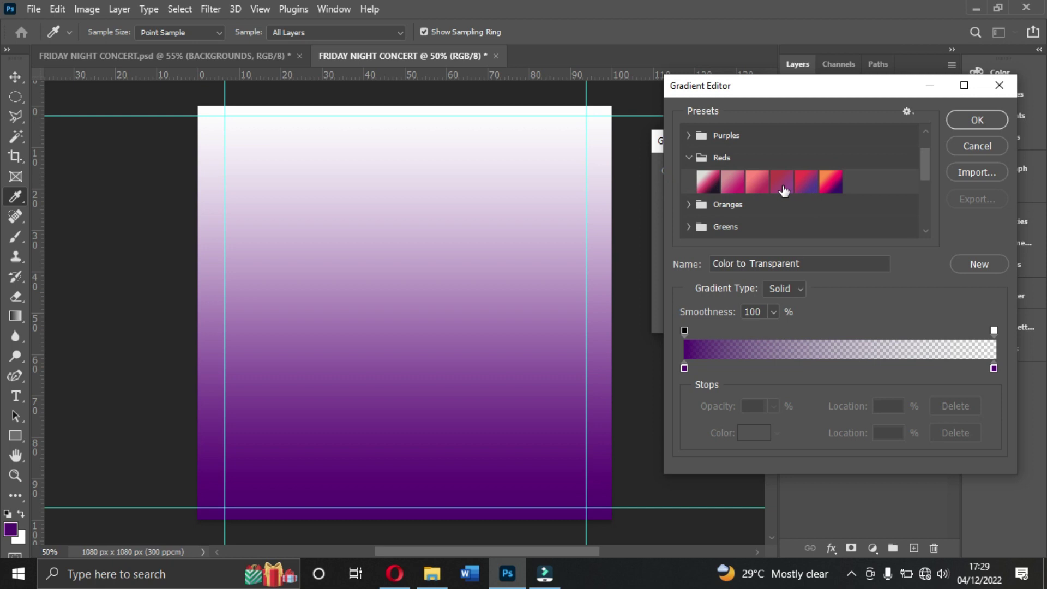
pyautogui.click(806, 183)
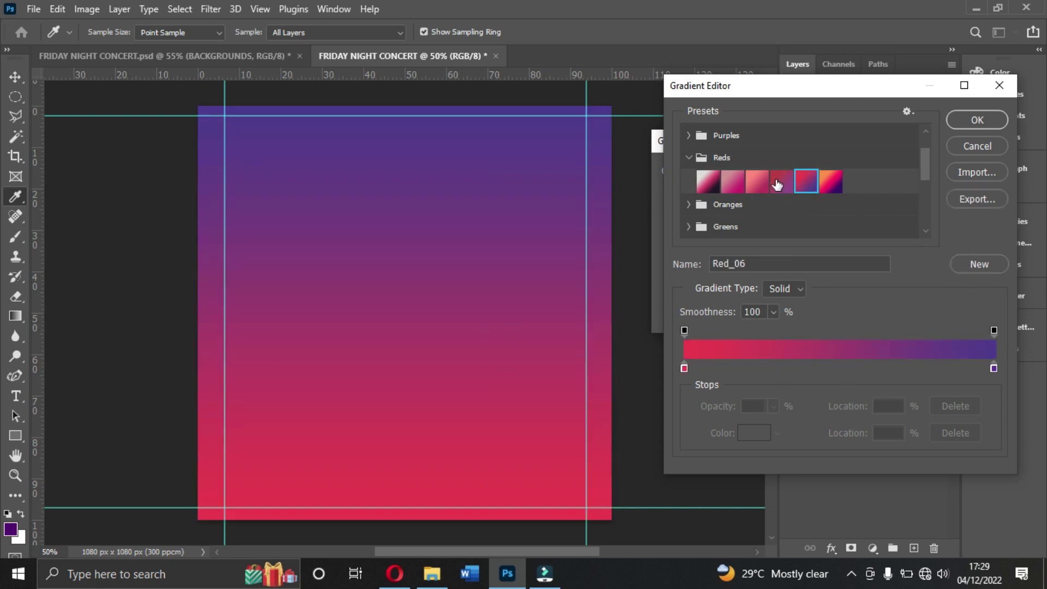
pyautogui.click(689, 158)
pyautogui.scroll(-3, 770, 207)
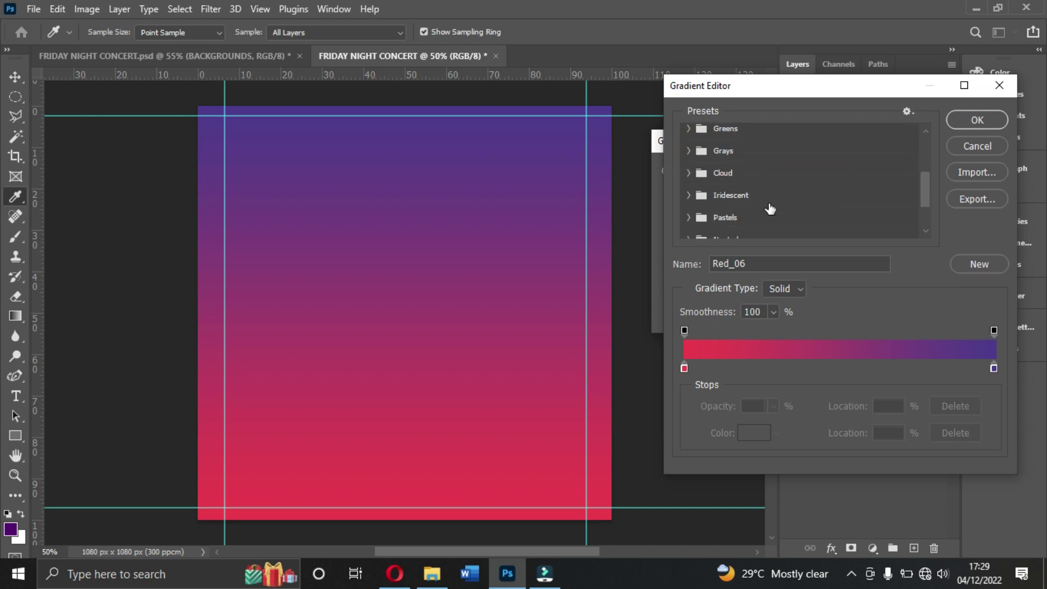
pyautogui.scroll(-3, 770, 207)
pyautogui.click(815, 234)
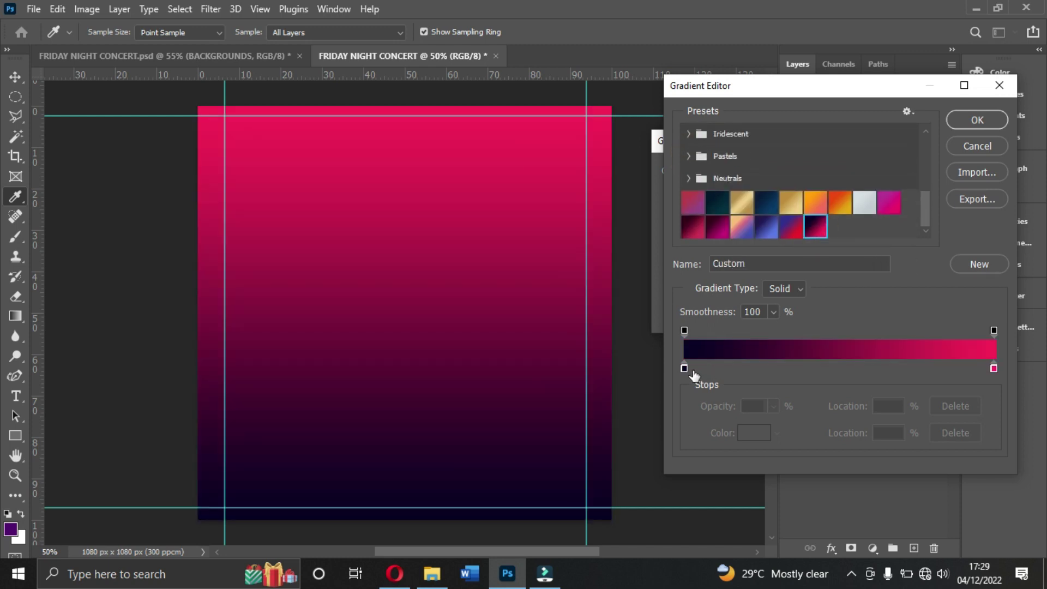
# Step: Check the near-black and #f92557 pink stop colours and save the gradient as a new preset
pyautogui.doubleClick(685, 368)
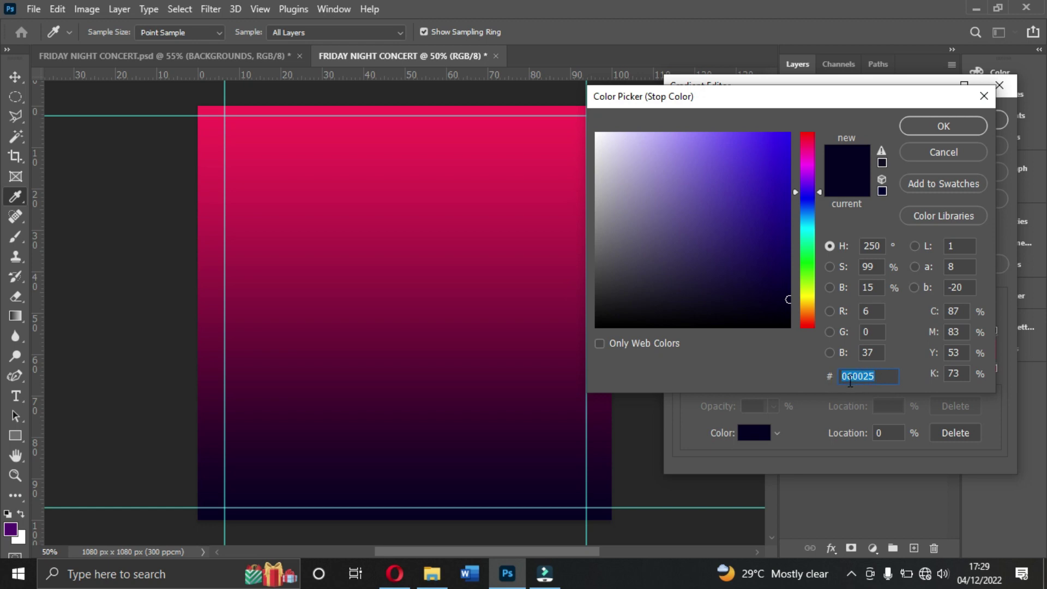
pyautogui.click(948, 127)
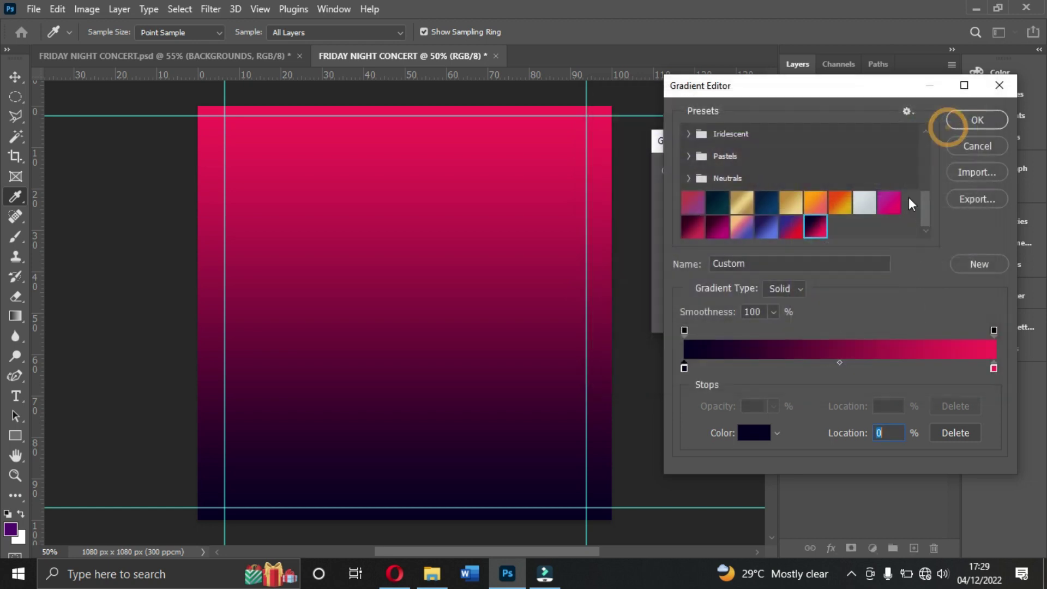
pyautogui.click(993, 367)
pyautogui.doubleClick(993, 367)
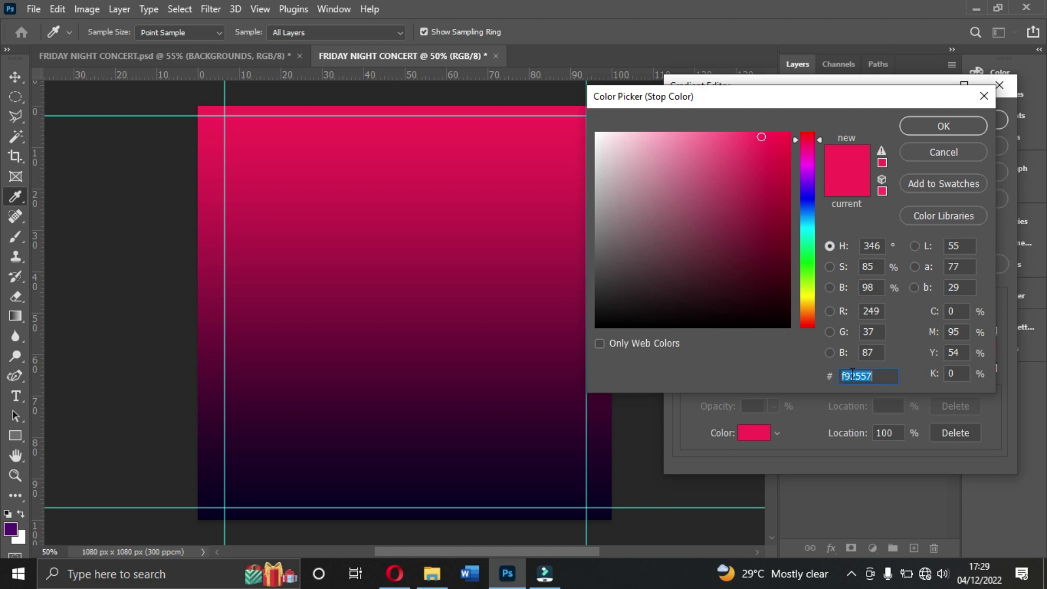
pyautogui.click(957, 126)
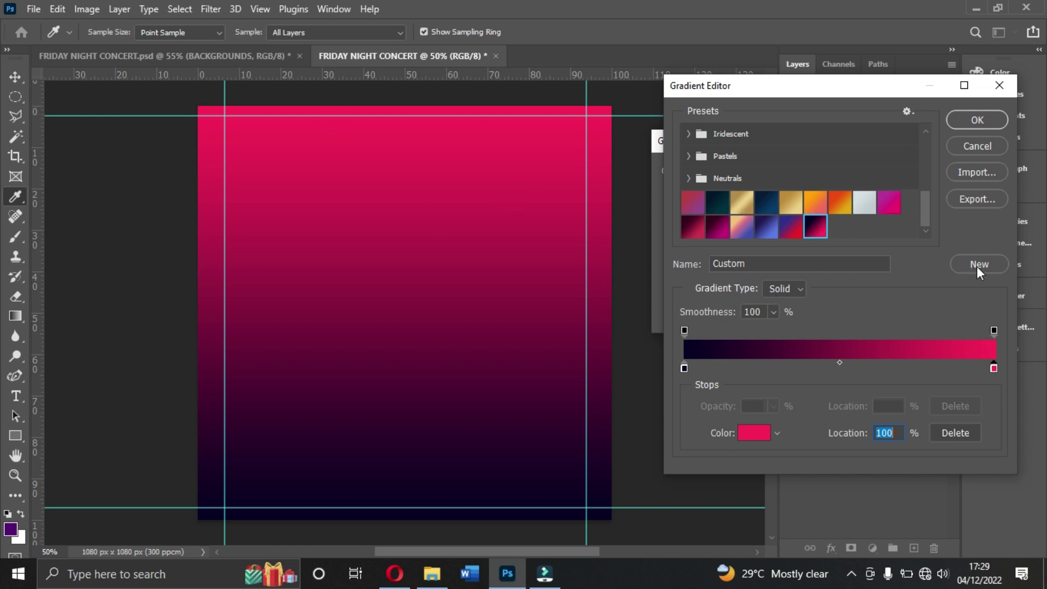
pyautogui.click(994, 267)
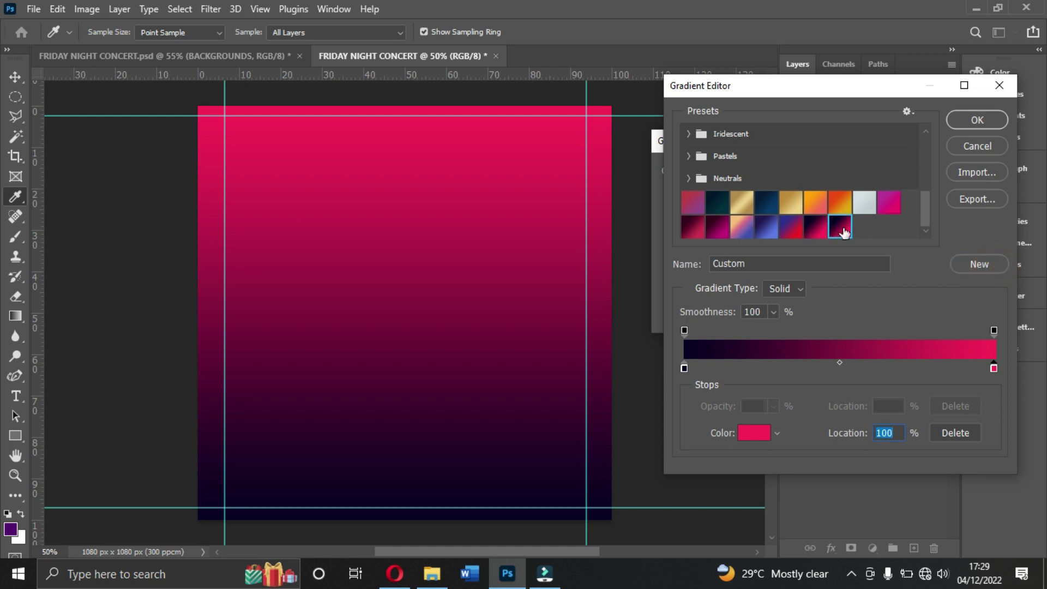
pyautogui.click(965, 264)
# Step: Delete the duplicate Custom gradient presets from the preset list
pyautogui.click(973, 267)
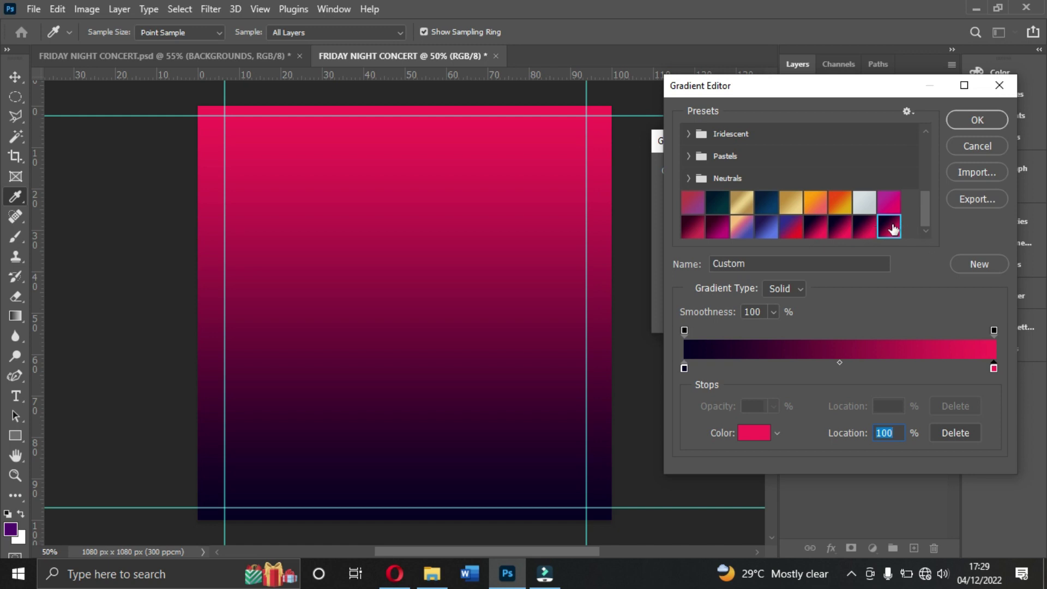
pyautogui.rightClick(892, 229)
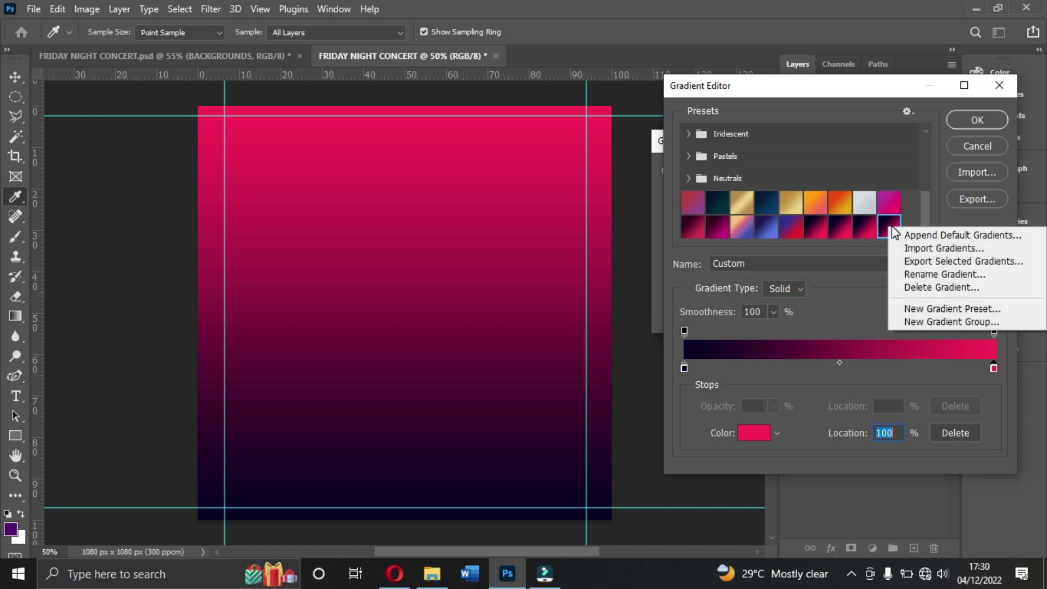
pyautogui.click(929, 287)
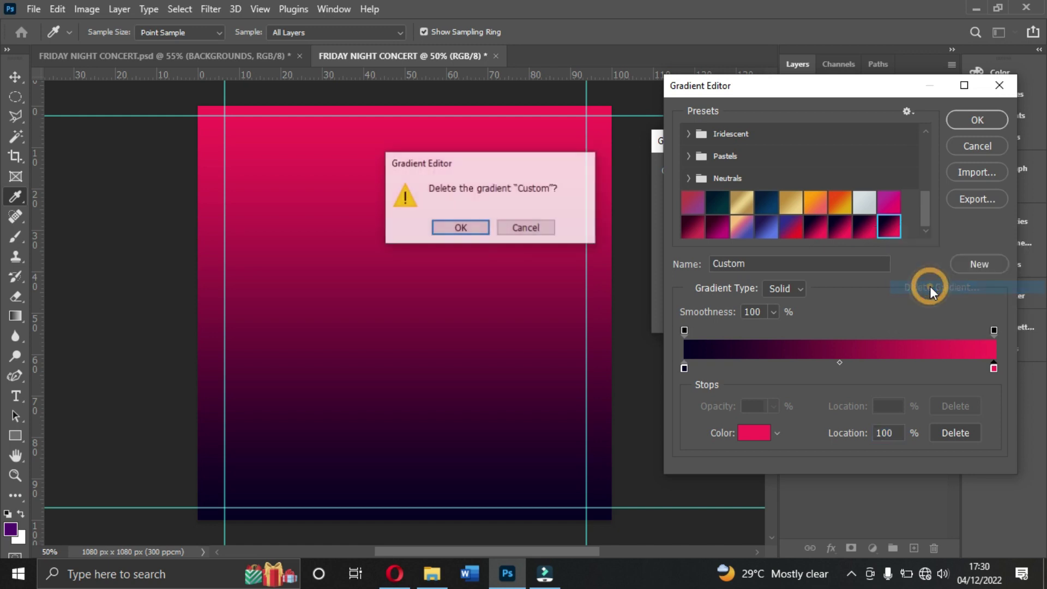
pyautogui.click(471, 229)
pyautogui.rightClick(864, 226)
pyautogui.click(886, 289)
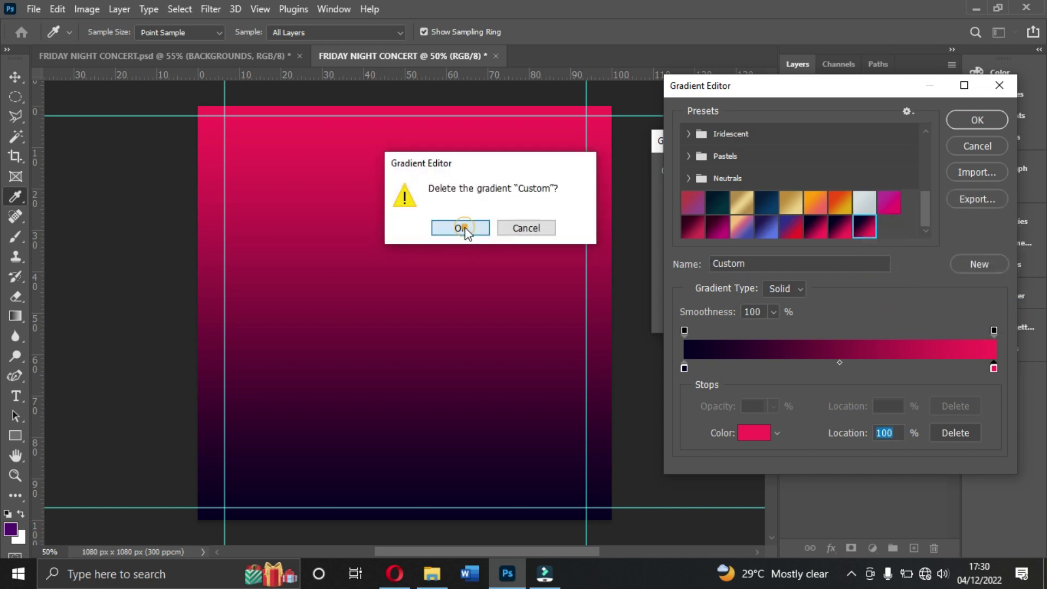
pyautogui.click(468, 229)
pyautogui.rightClick(839, 227)
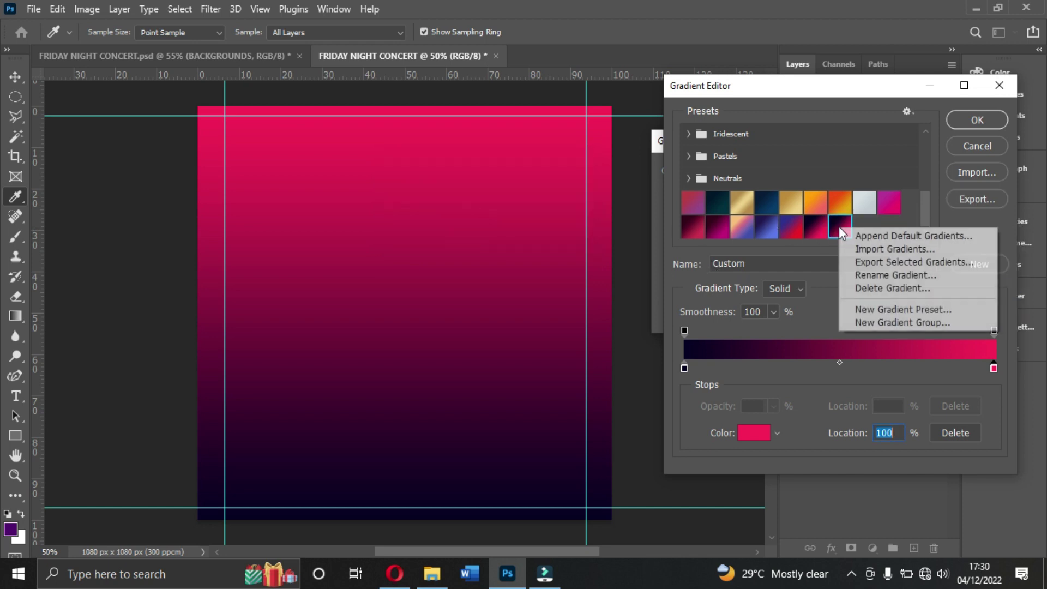
pyautogui.click(865, 288)
pyautogui.click(452, 226)
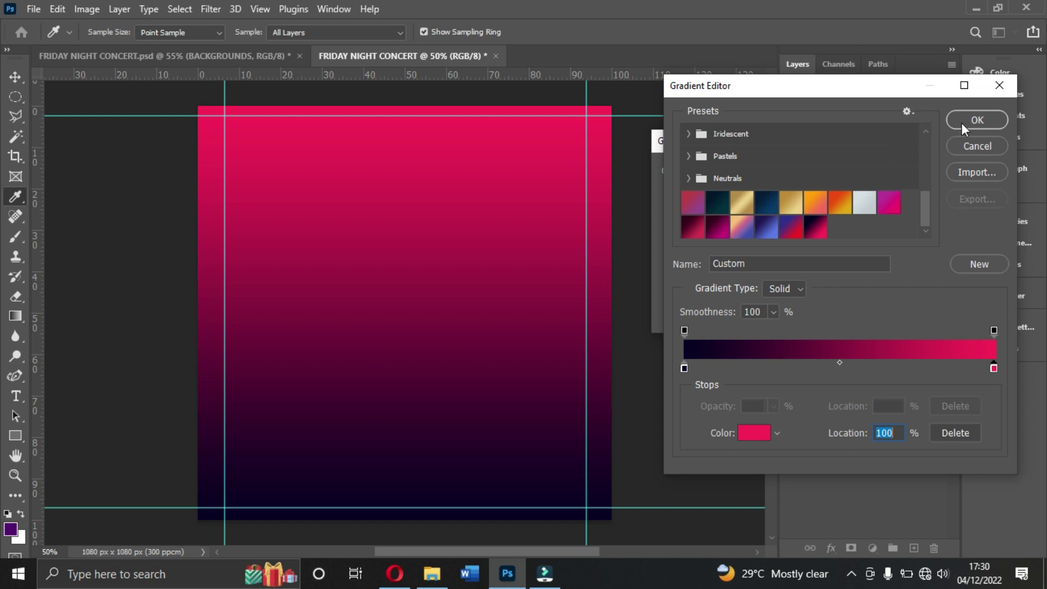
# Step: Apply the dark-to-pink gradient as a Linear Gradient Fill 1 layer
pyautogui.click(977, 123)
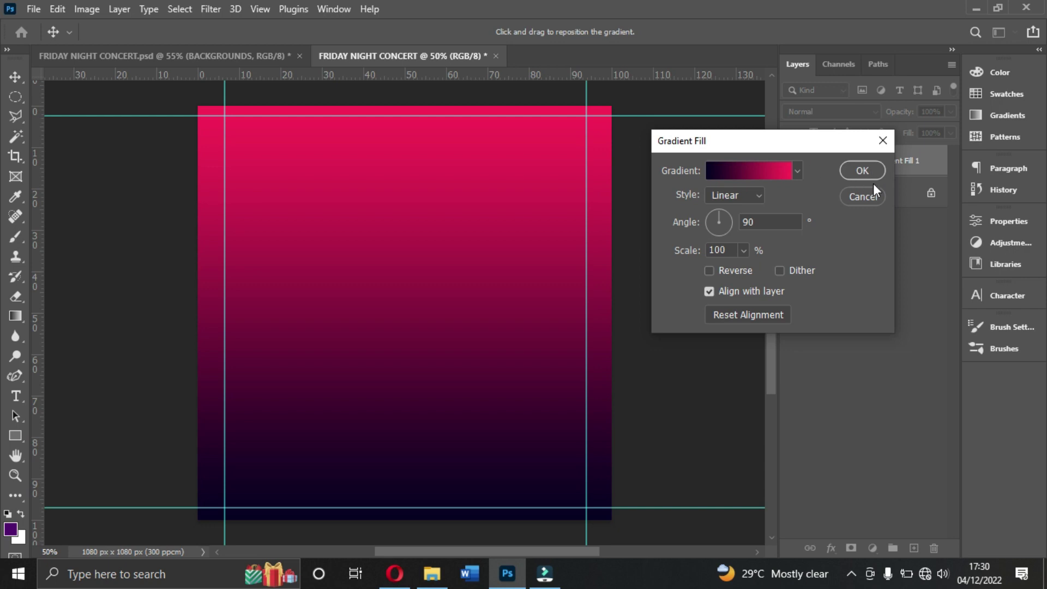
pyautogui.click(727, 198)
pyautogui.click(737, 190)
pyautogui.click(860, 171)
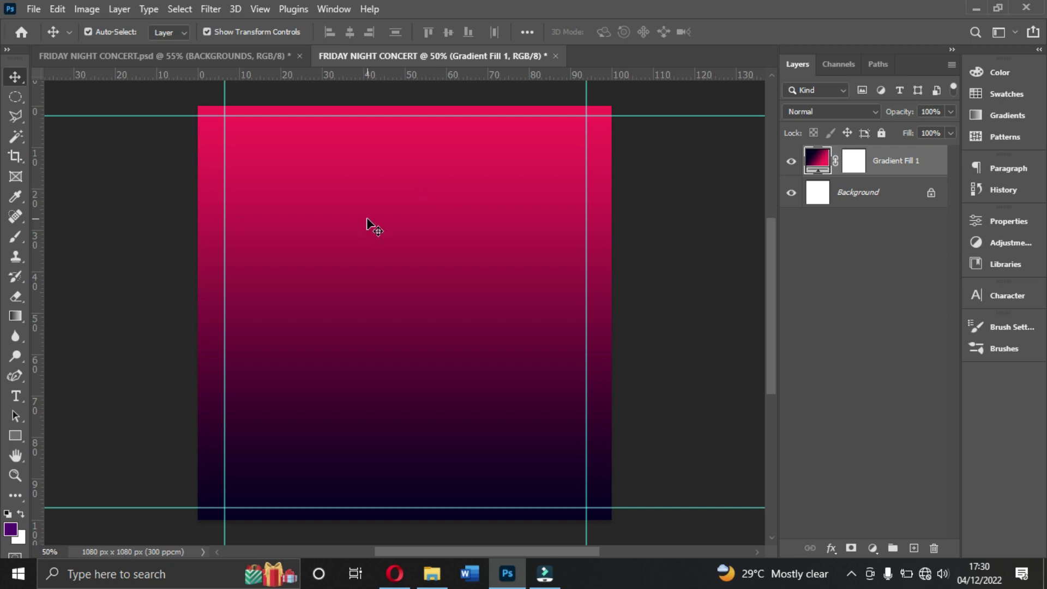
# Step: Select the spotlights empty-stage image in RESOURCES, then bring up the club backgrounds image search
pyautogui.click(433, 568)
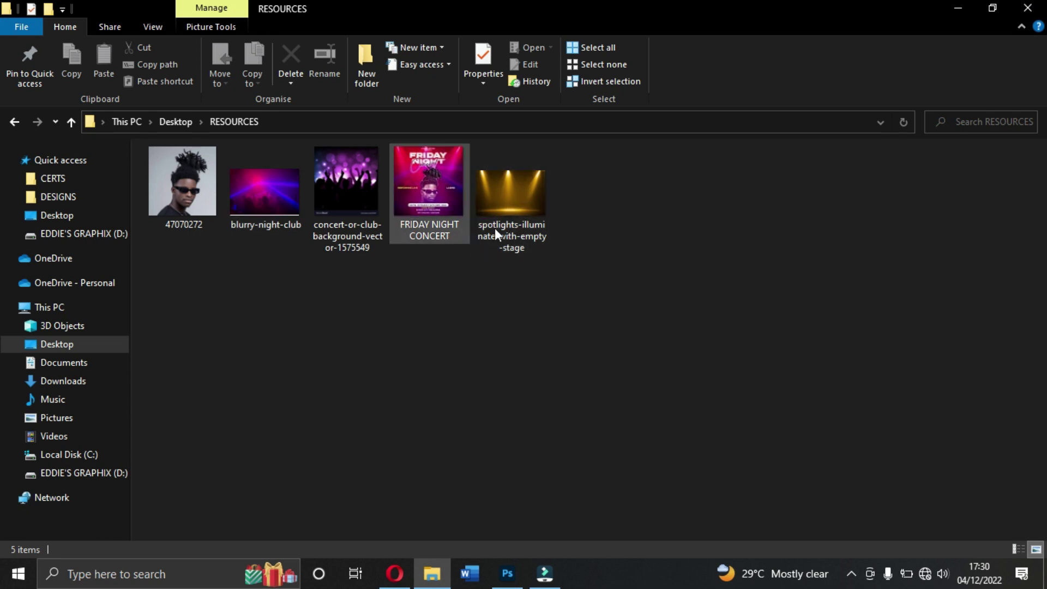
pyautogui.click(527, 218)
pyautogui.moveTo(515, 205); pyautogui.dragTo(489, 367)
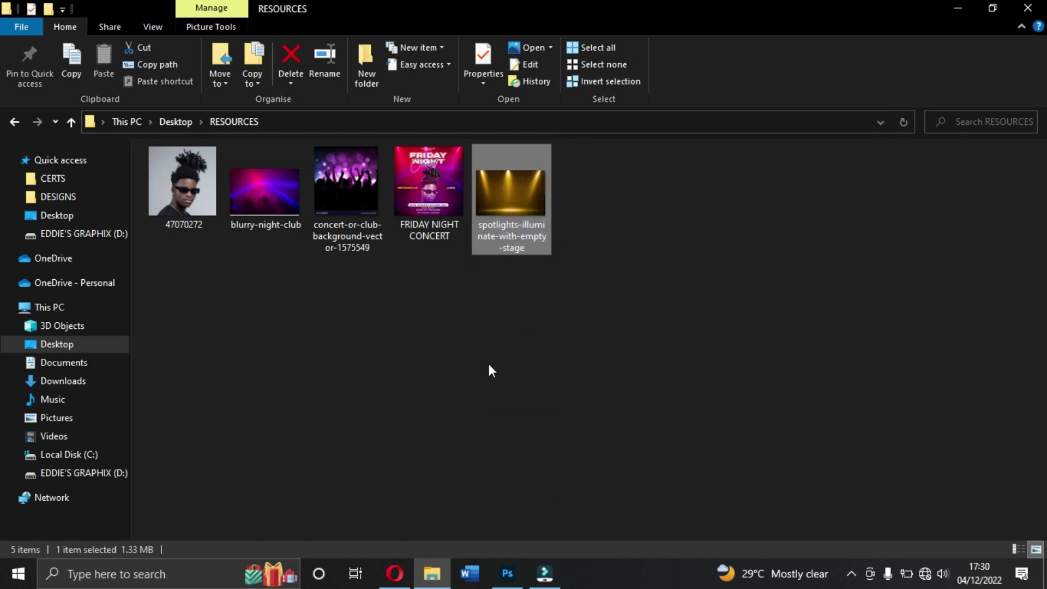
pyautogui.click(394, 572)
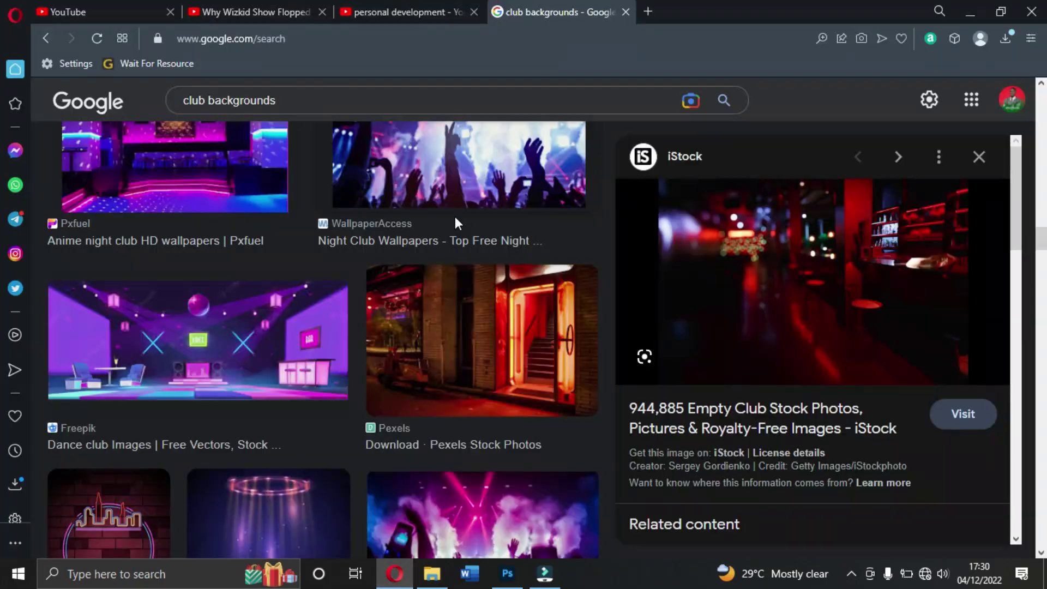
# Step: Browse the Google 'club backgrounds' image results, then return to the flyer in Photoshop
pyautogui.scroll(2, 491, 351)
pyautogui.scroll(-2, 347, 344)
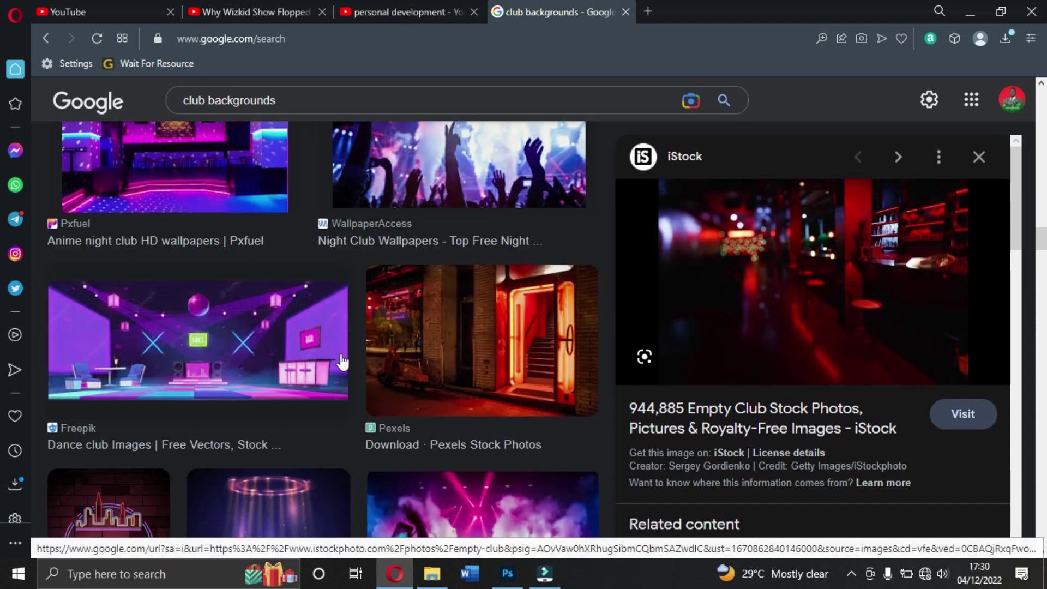
pyautogui.scroll(2, 347, 363)
pyautogui.scroll(3, 371, 345)
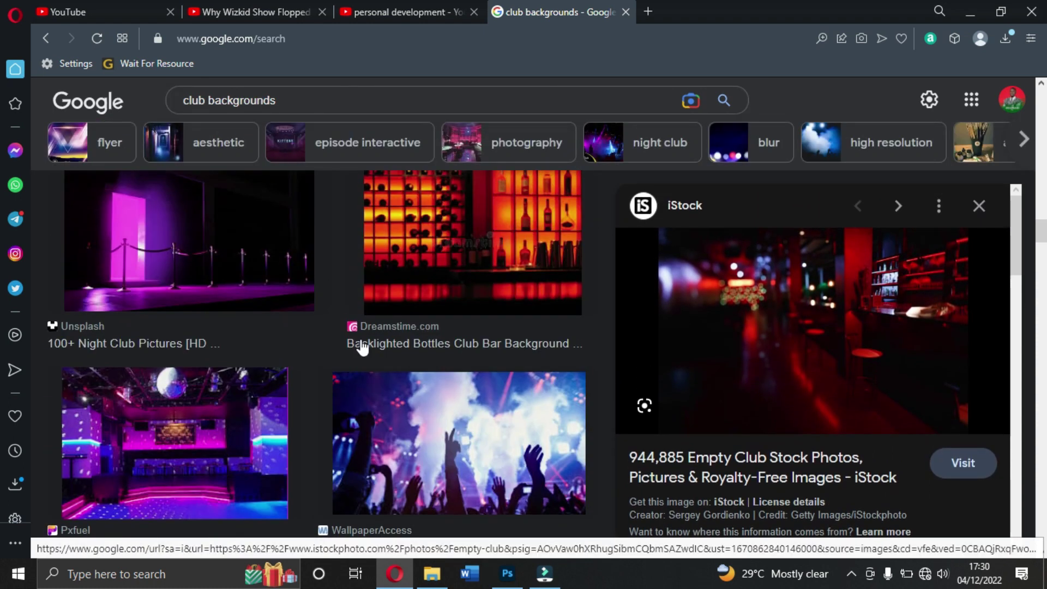
pyautogui.scroll(5, 366, 361)
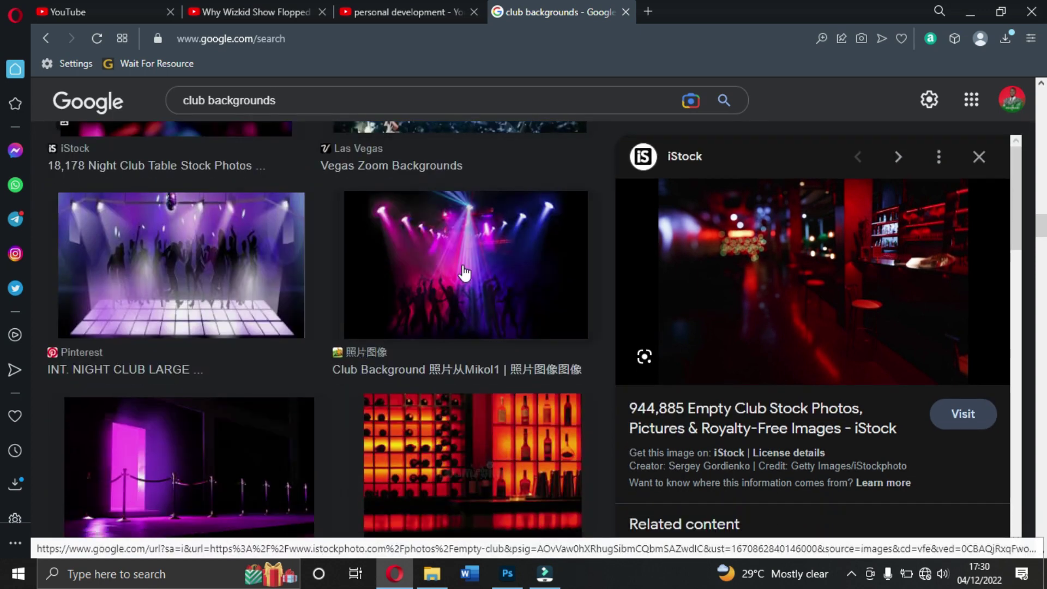
pyautogui.scroll(10, 423, 310)
pyautogui.scroll(-4, 424, 311)
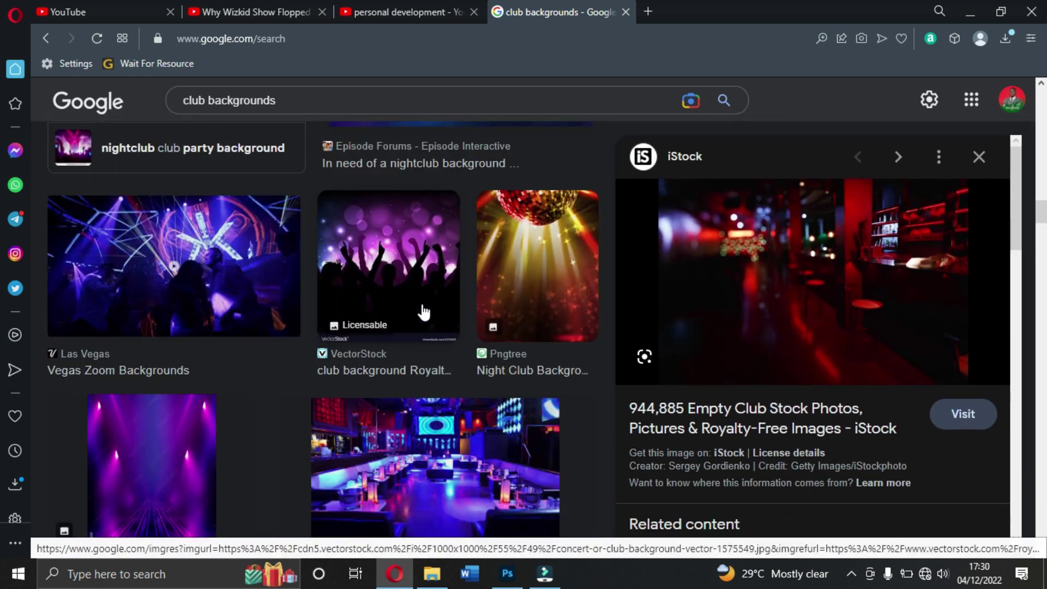
pyautogui.scroll(8, 423, 311)
pyautogui.scroll(10, 424, 311)
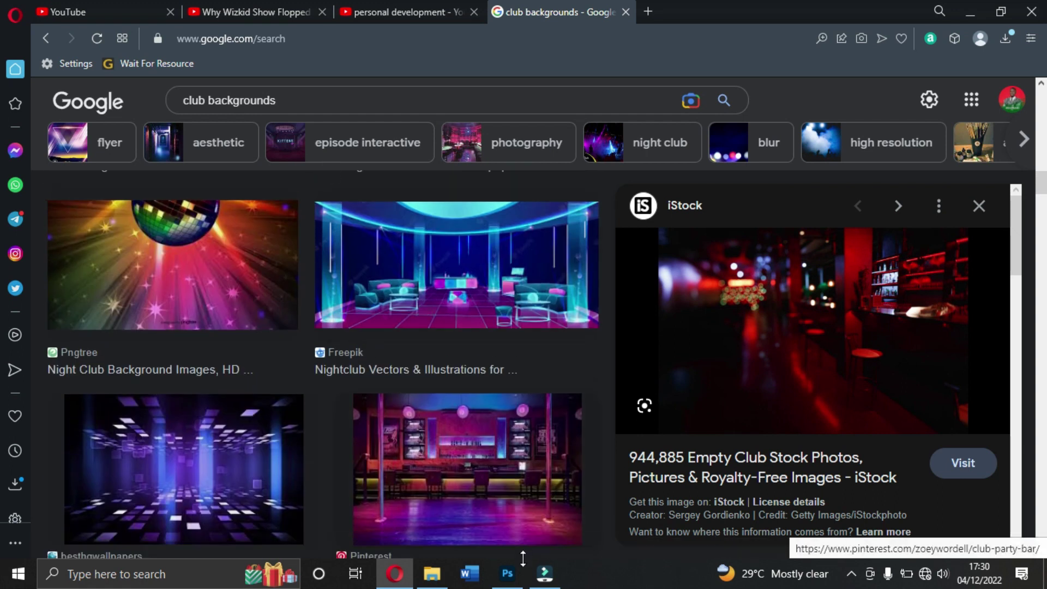
pyautogui.click(507, 574)
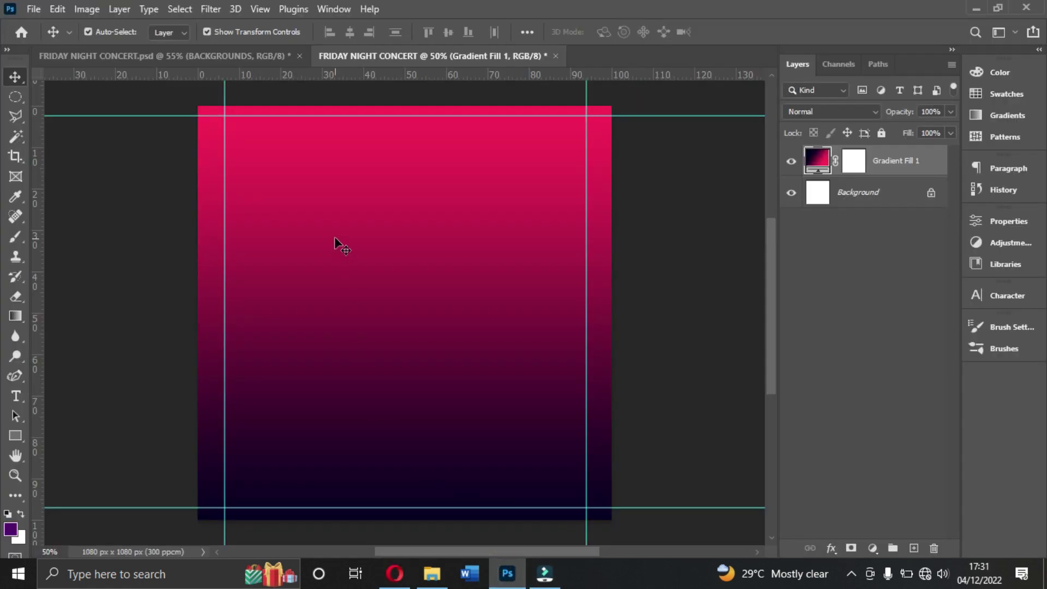
# Step: Drag the spotlights stage image into the flyer, align it with the canvas top, and commit it
pyautogui.click(431, 573)
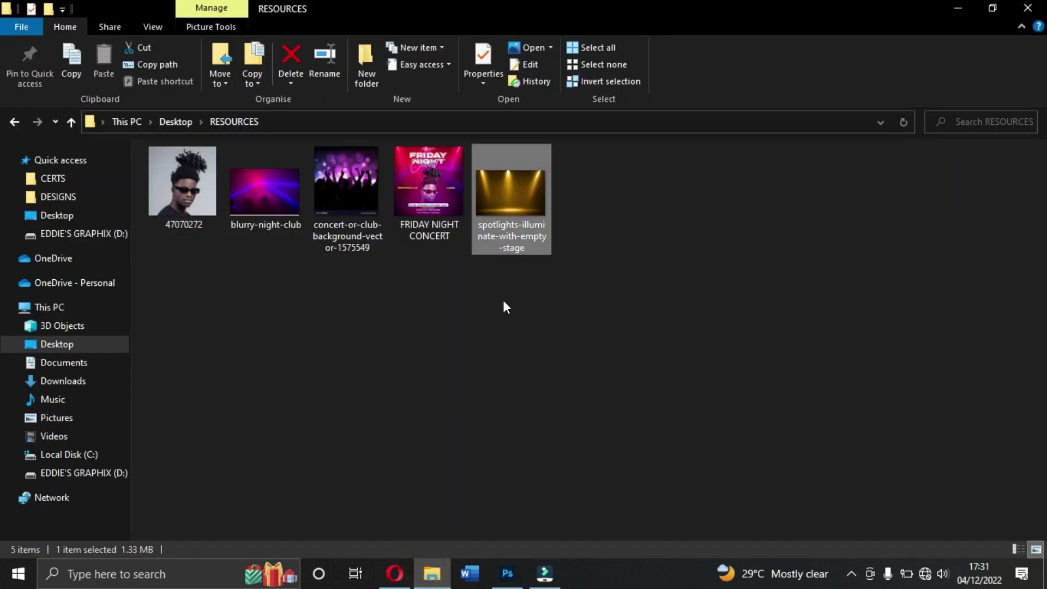
pyautogui.moveTo(511, 225); pyautogui.dragTo(487, 385)
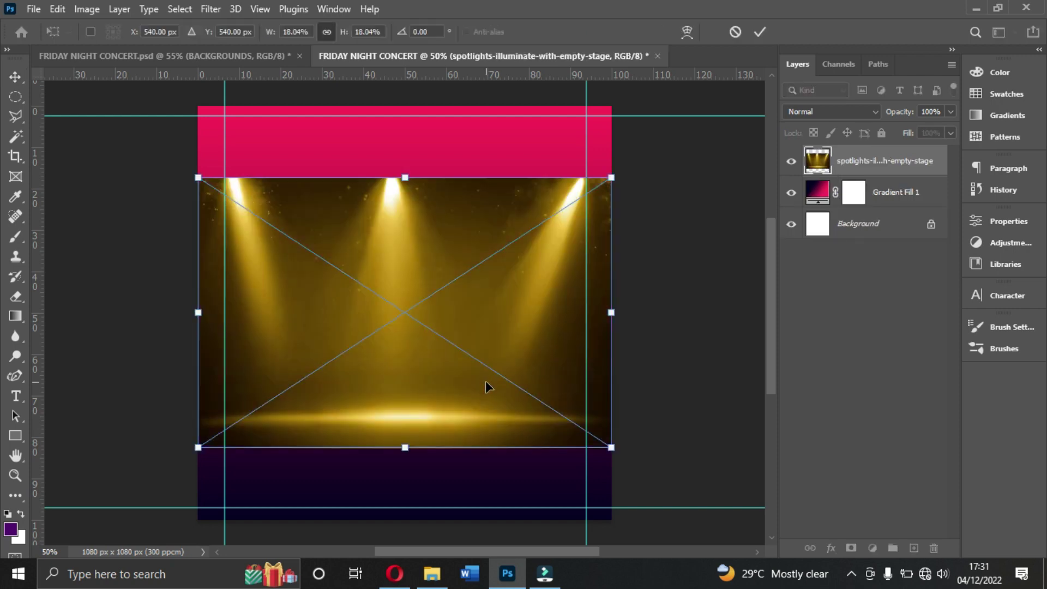
pyautogui.moveTo(401, 338); pyautogui.dragTo(403, 261)
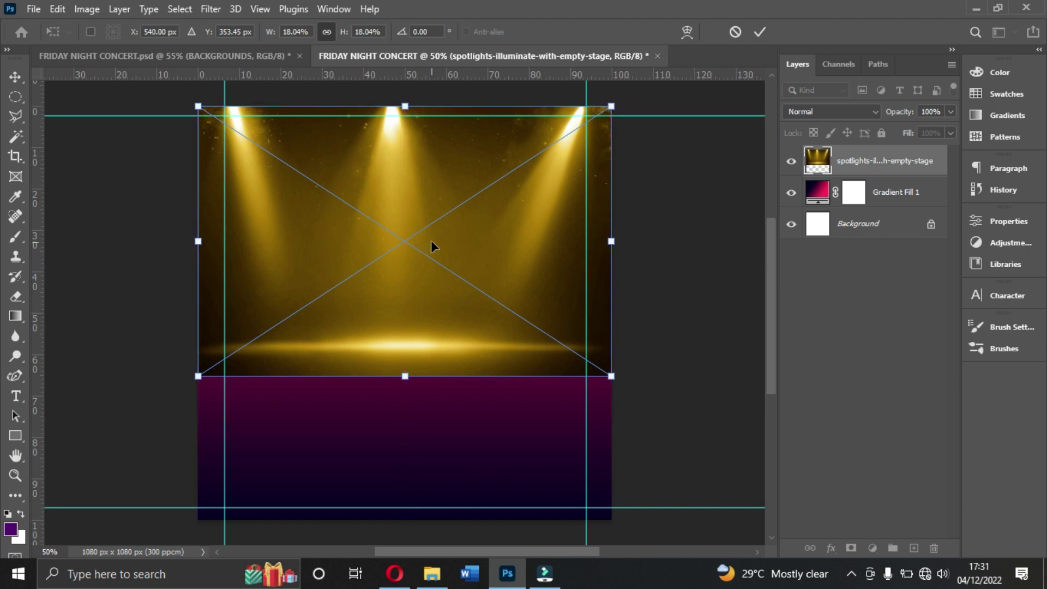
pyautogui.press('Return')
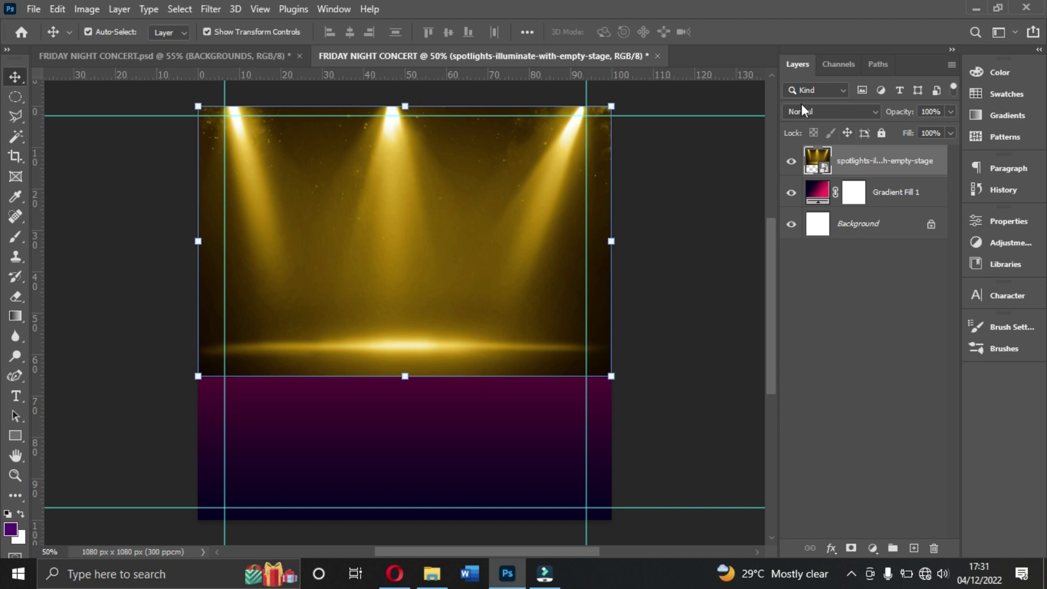
# Step: Blend the spotlights layer in Luminosity mode, scale it to 18.45% and rasterize it
pyautogui.click(841, 114)
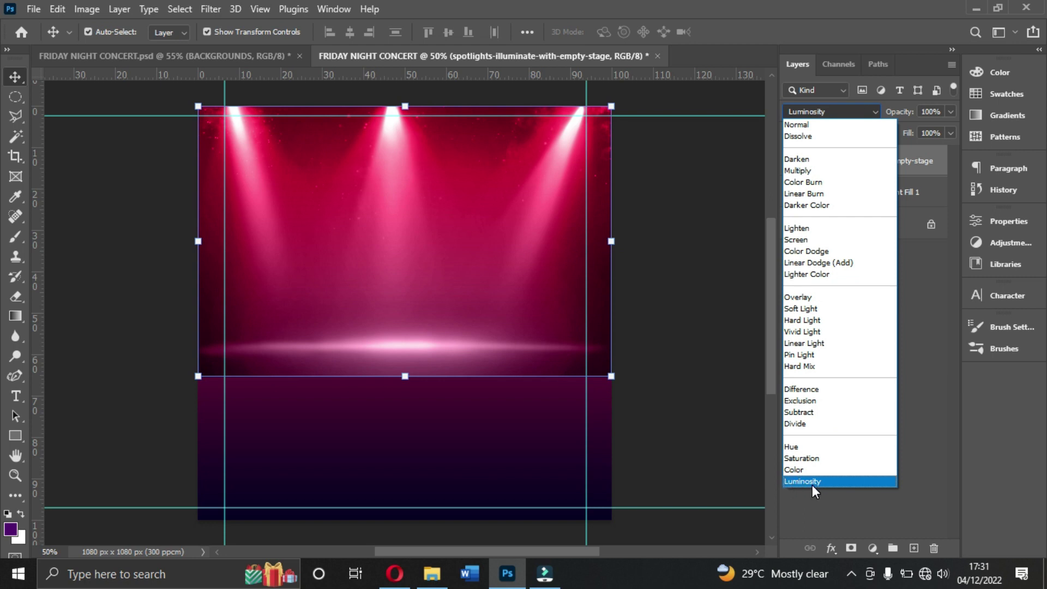
pyautogui.click(810, 483)
pyautogui.moveTo(410, 380); pyautogui.dragTo(404, 376)
pyautogui.doubleClick(418, 286)
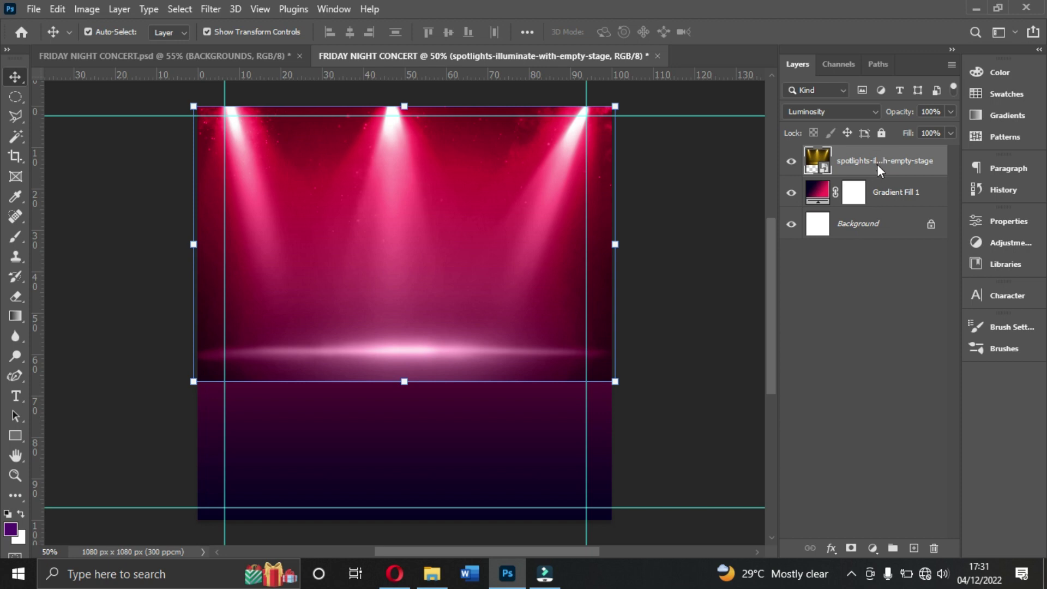
pyautogui.rightClick(882, 163)
pyautogui.click(734, 300)
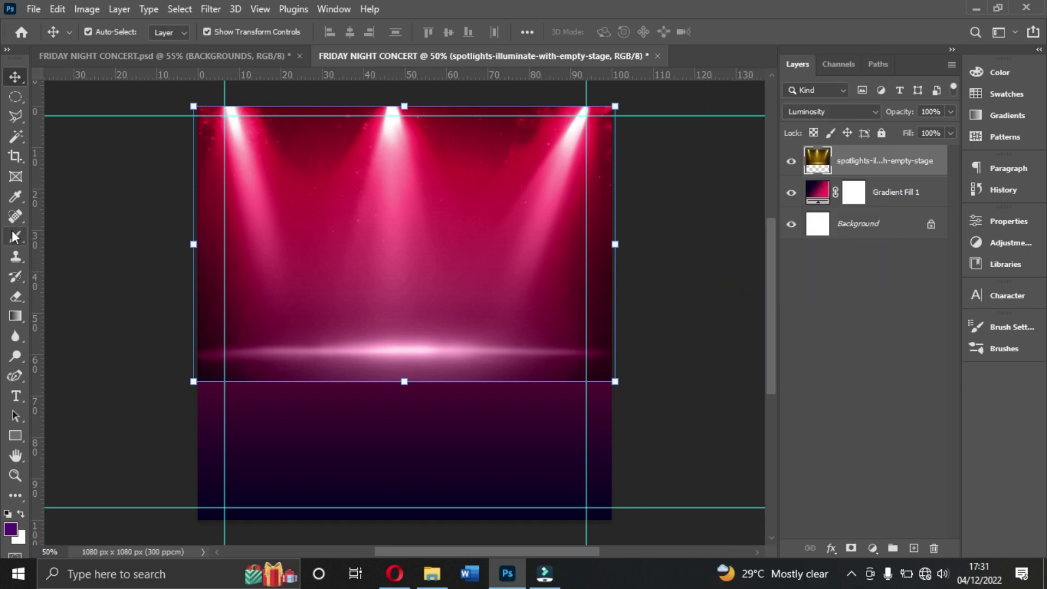
# Step: Select the standard Eraser Tool with a Soft Round brush tip
pyautogui.click(16, 296)
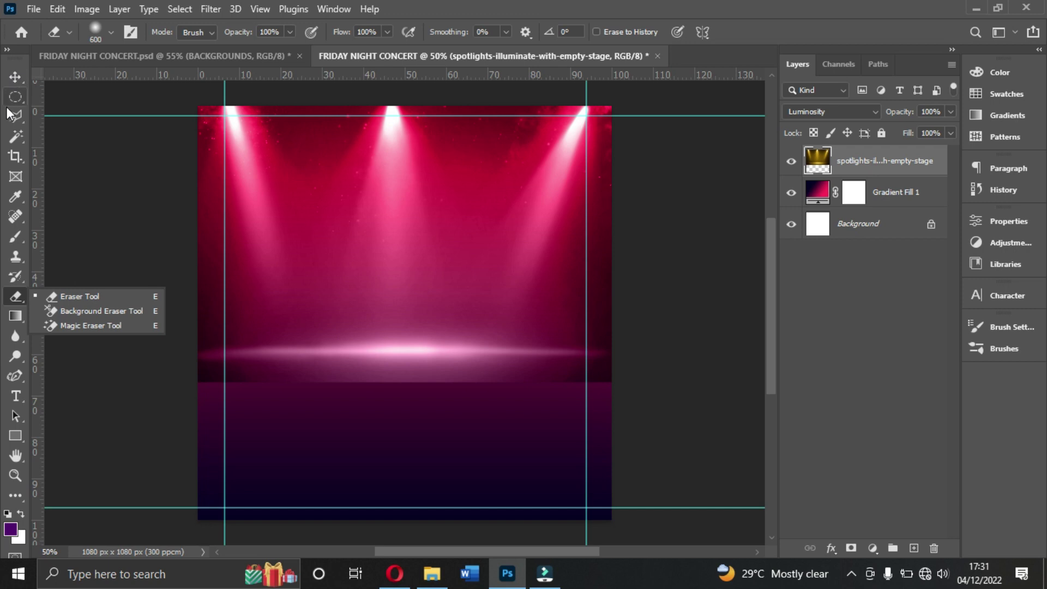
pyautogui.click(98, 299)
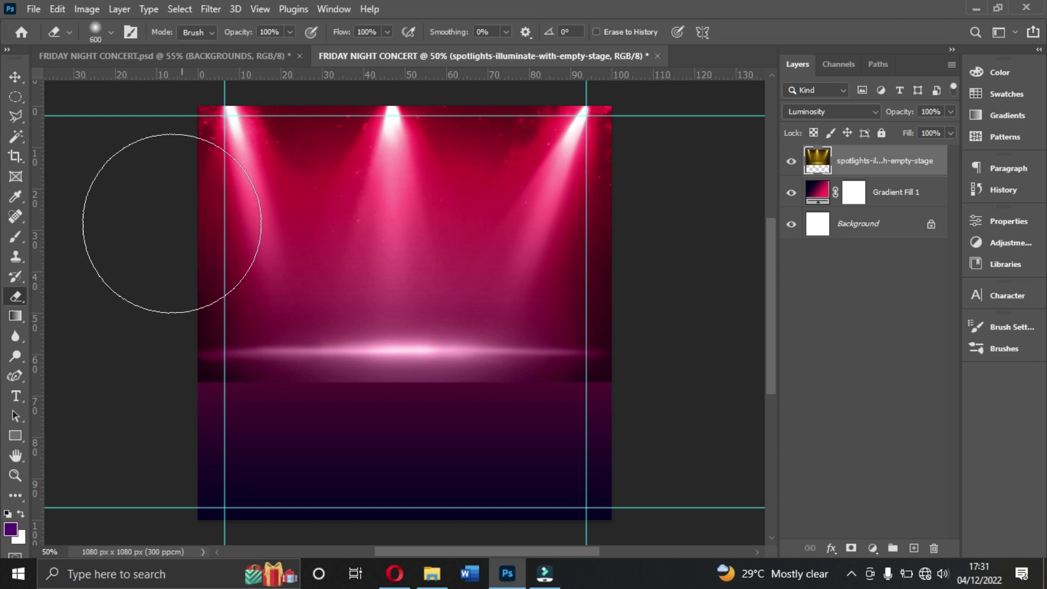
pyautogui.click(110, 31)
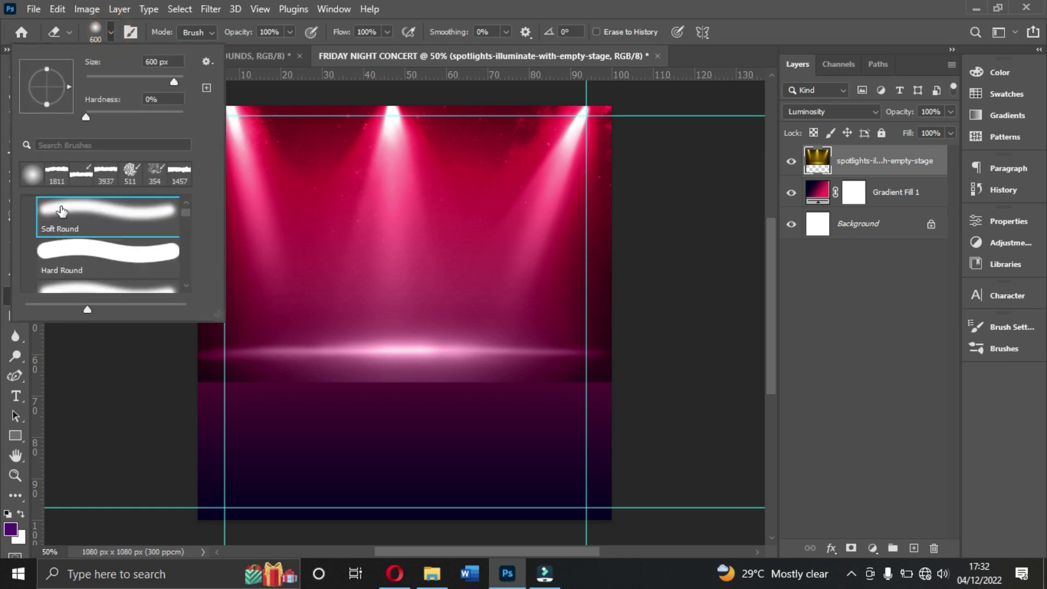
pyautogui.click(74, 225)
pyautogui.scroll(1, 67, 221)
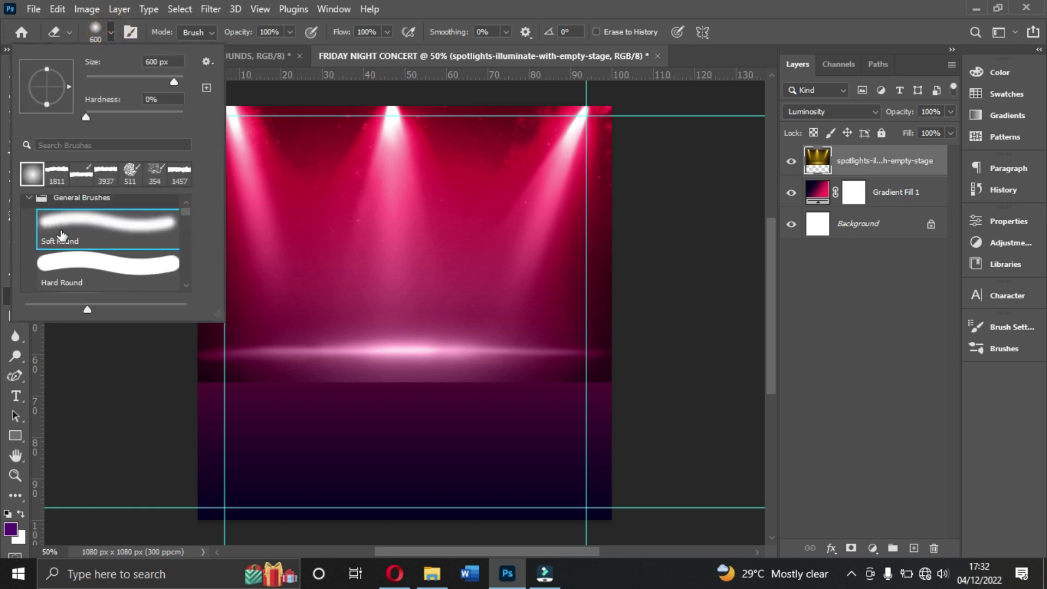
pyautogui.scroll(1, 62, 236)
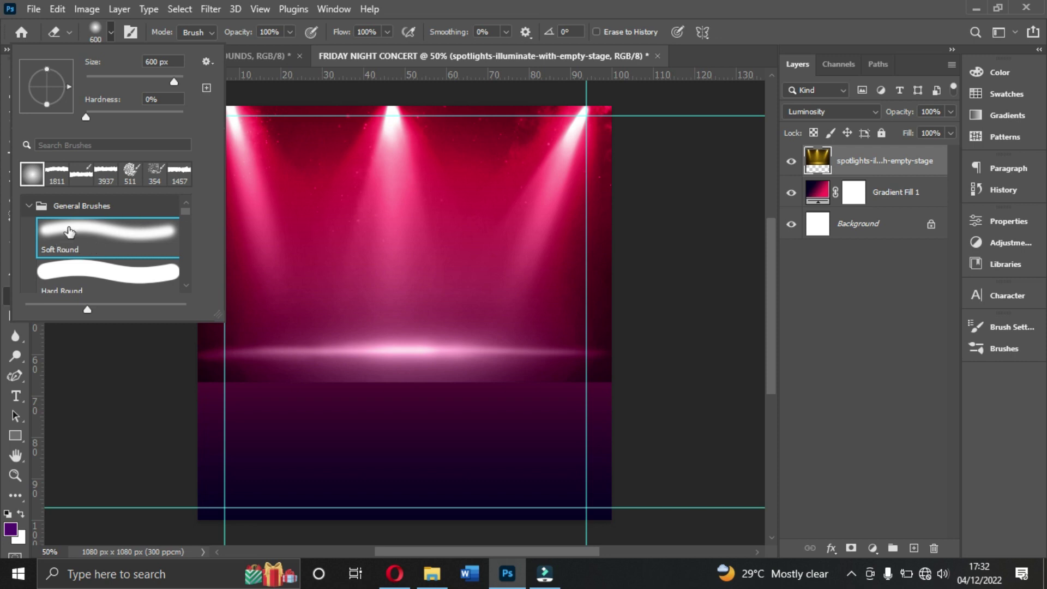
# Step: Set the soft round eraser to 600 px size with 0% hardness
pyautogui.click(107, 31)
pyautogui.click(110, 31)
pyautogui.click(109, 30)
pyautogui.click(109, 34)
pyautogui.click(85, 239)
pyautogui.moveTo(172, 62); pyautogui.dragTo(115, 65)
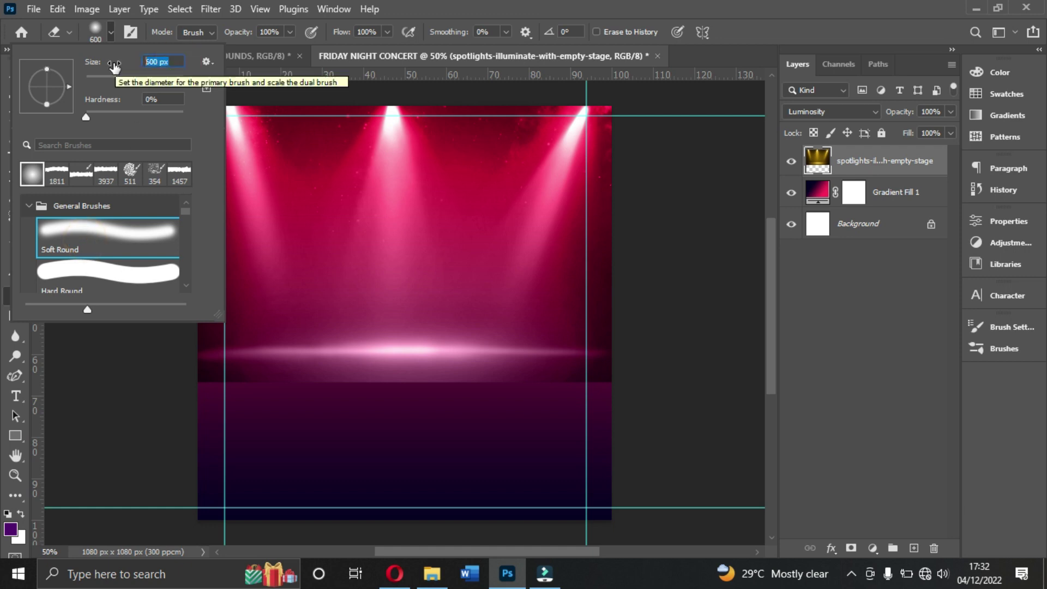
pyautogui.write('600')
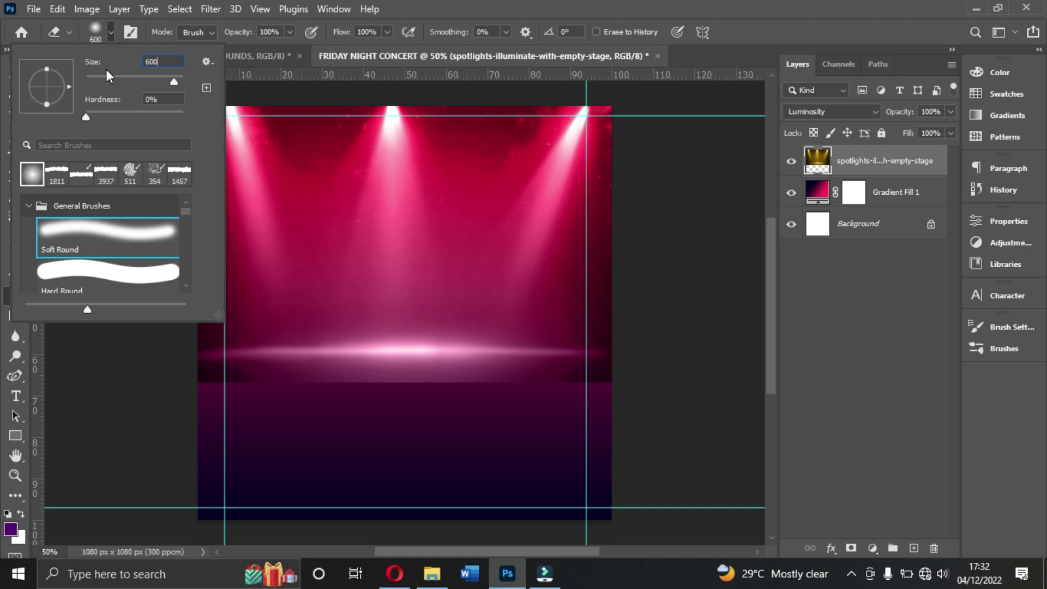
pyautogui.click(172, 100)
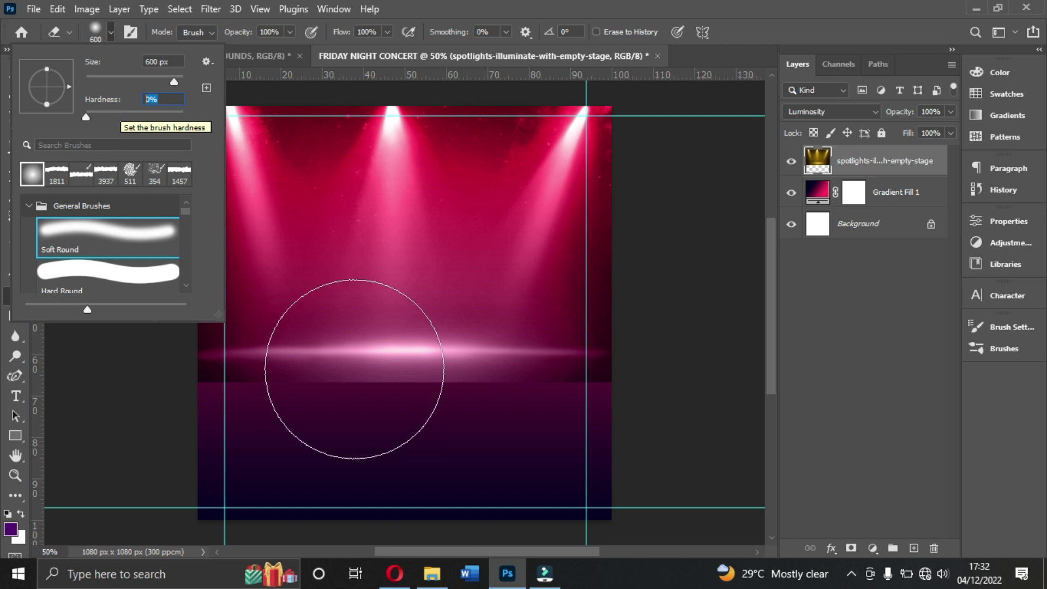
# Step: Erase the bright stage-floor glow so the spotlights fade into the gradient
pyautogui.click(560, 474)
pyautogui.moveTo(584, 442)
pyautogui.mouseDown()
pyautogui.moveTo(421, 437)
pyautogui.moveTo(217, 405)
pyautogui.moveTo(226, 417)
pyautogui.moveTo(451, 435)
pyautogui.moveTo(515, 411)
pyautogui.moveTo(659, 418)
pyautogui.moveTo(406, 433)
pyautogui.moveTo(199, 426)
pyautogui.moveTo(628, 428)
pyautogui.moveTo(614, 446)
pyautogui.moveTo(285, 463)
pyautogui.moveTo(234, 393)
pyautogui.moveTo(426, 402)
pyautogui.mouseUp()
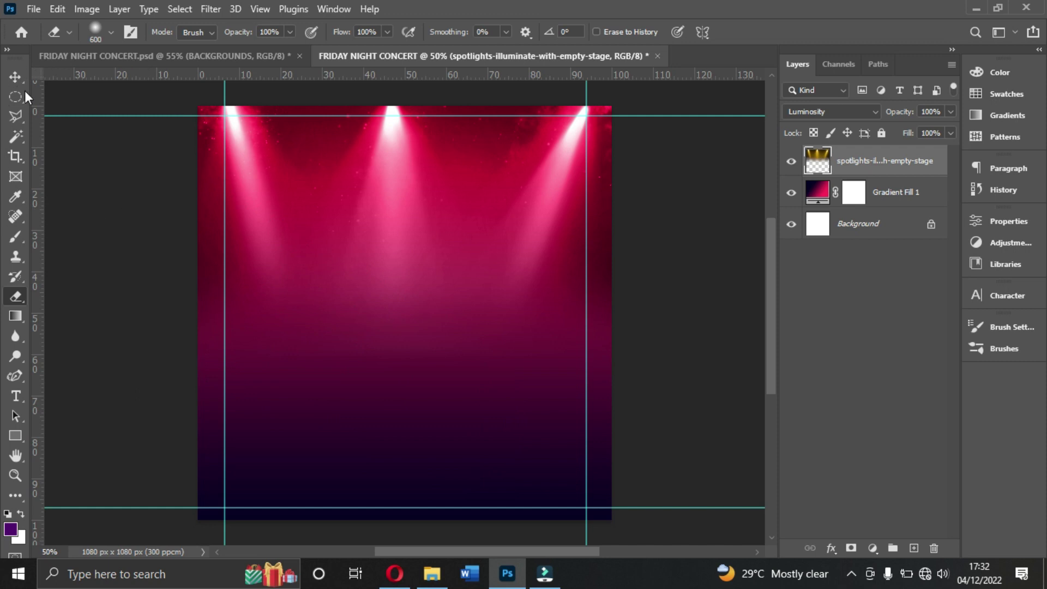
pyautogui.click(14, 77)
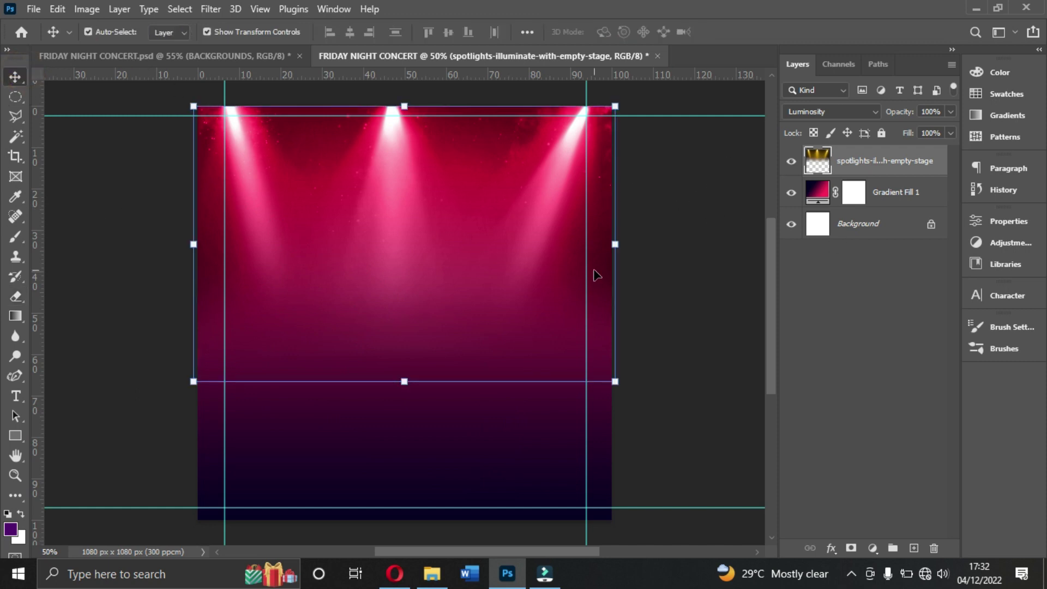
# Step: Check the blurry-night-club layer's blend mode in the reference flyer's BACKGROUNDS group
pyautogui.click(258, 58)
pyautogui.scroll(-1, 866, 476)
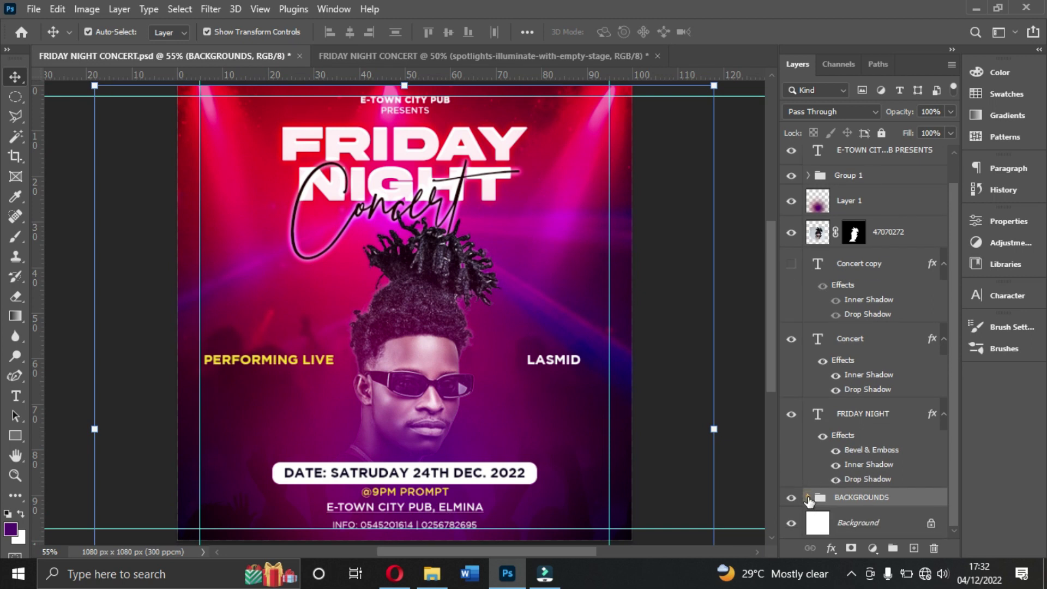
pyautogui.click(809, 497)
pyautogui.scroll(-3, 858, 452)
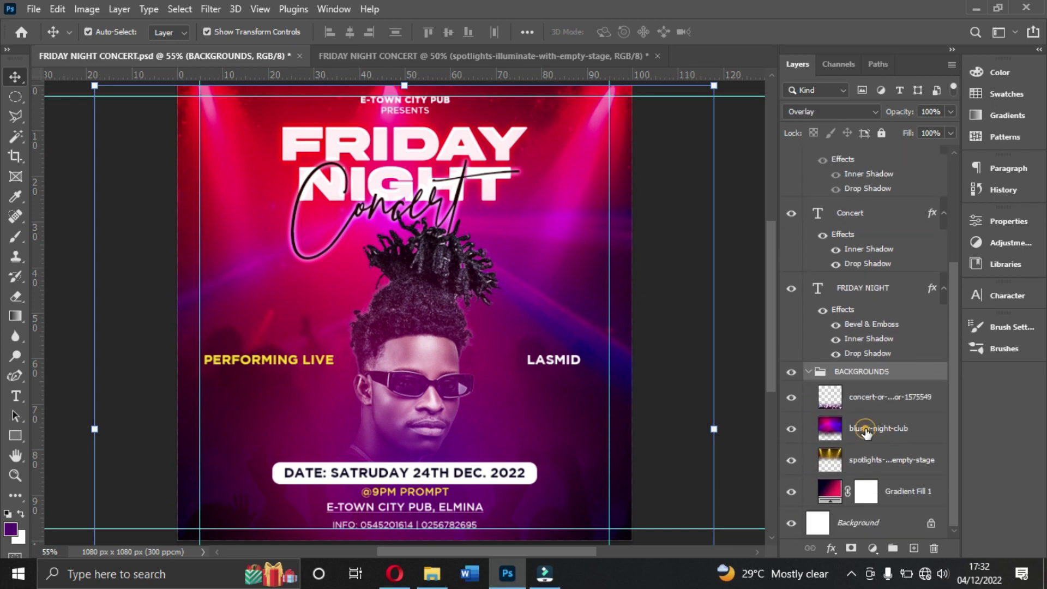
pyautogui.click(859, 432)
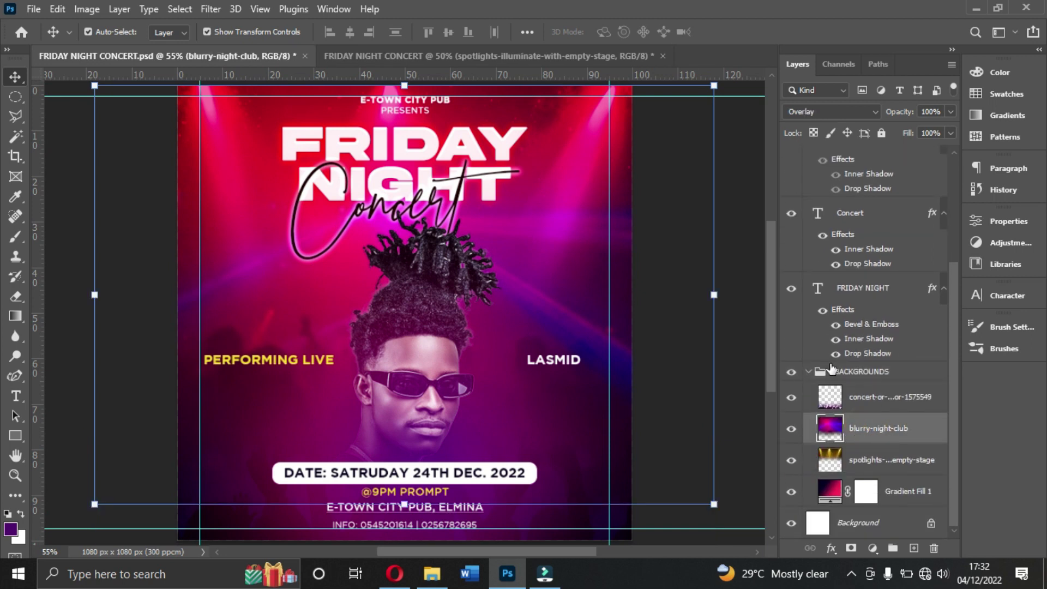
pyautogui.click(452, 54)
# Step: Place the blurry-night-club image from RESOURCES and enlarge it across the square
pyautogui.click(435, 577)
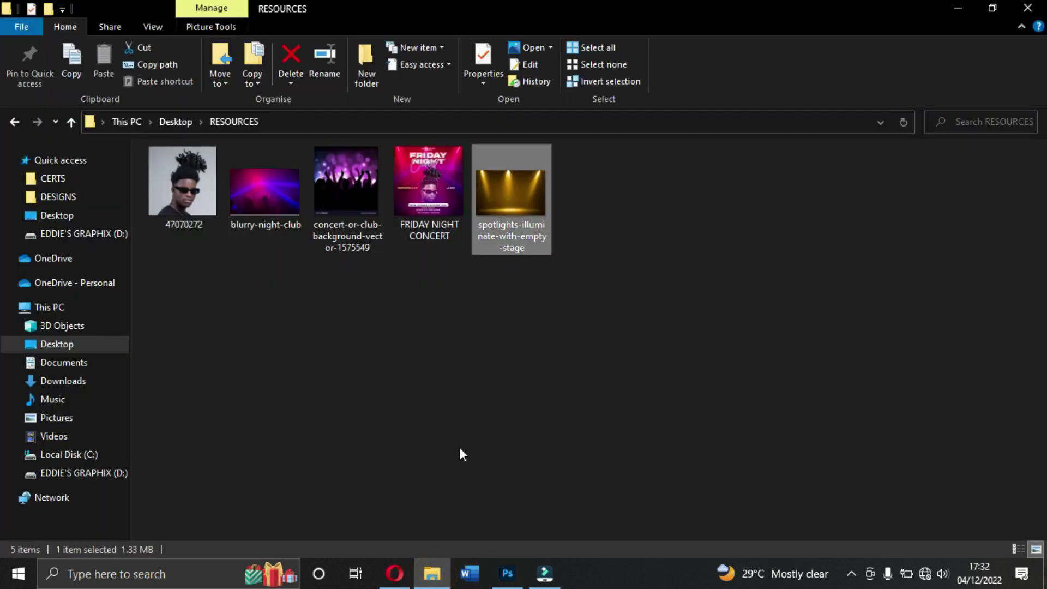
pyautogui.moveTo(259, 189); pyautogui.dragTo(488, 398)
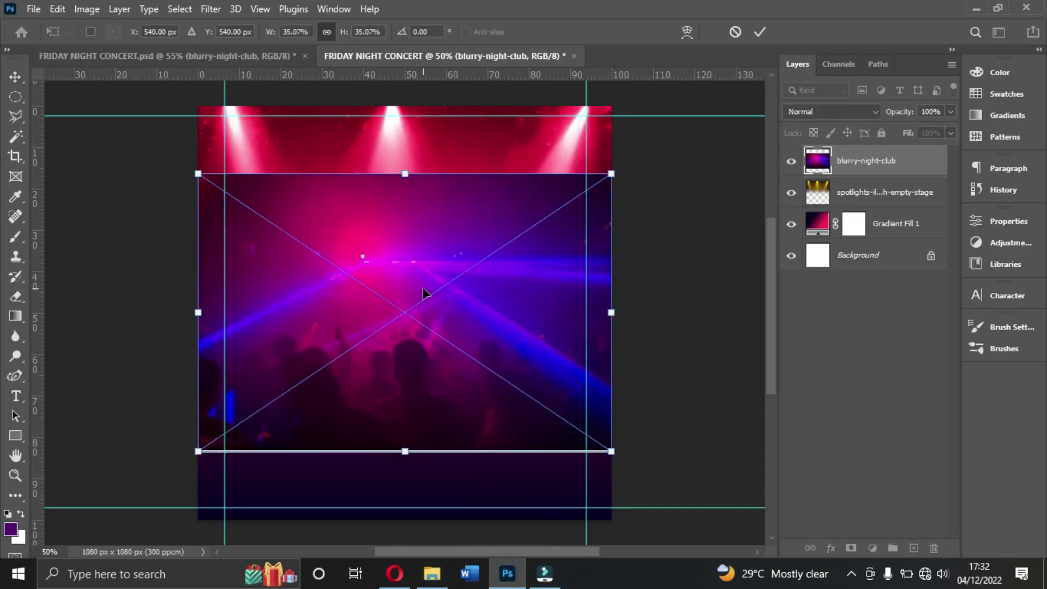
pyautogui.moveTo(424, 298); pyautogui.dragTo(426, 289)
pyautogui.press('Return')
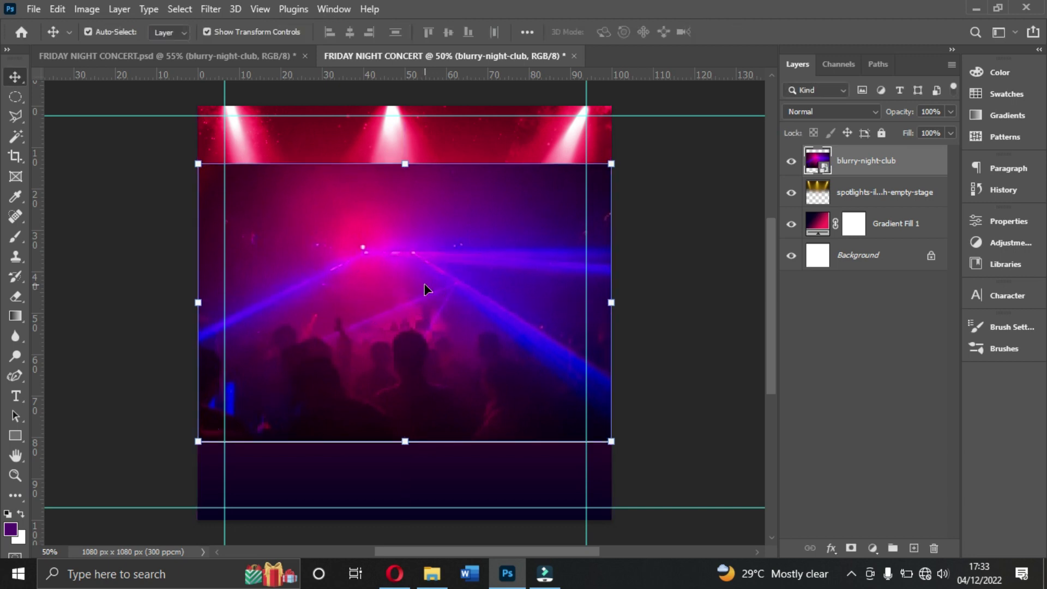
pyautogui.moveTo(612, 304); pyautogui.dragTo(632, 302)
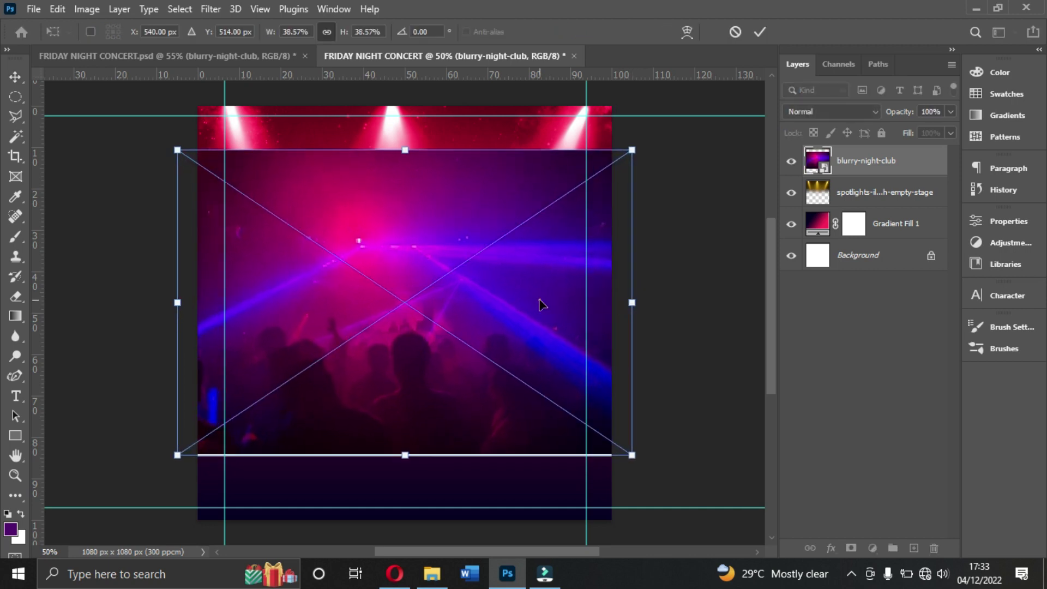
pyautogui.press('Return')
# Step: Blend the club photo in Overlay mode and align it to the canvas top
pyautogui.click(825, 114)
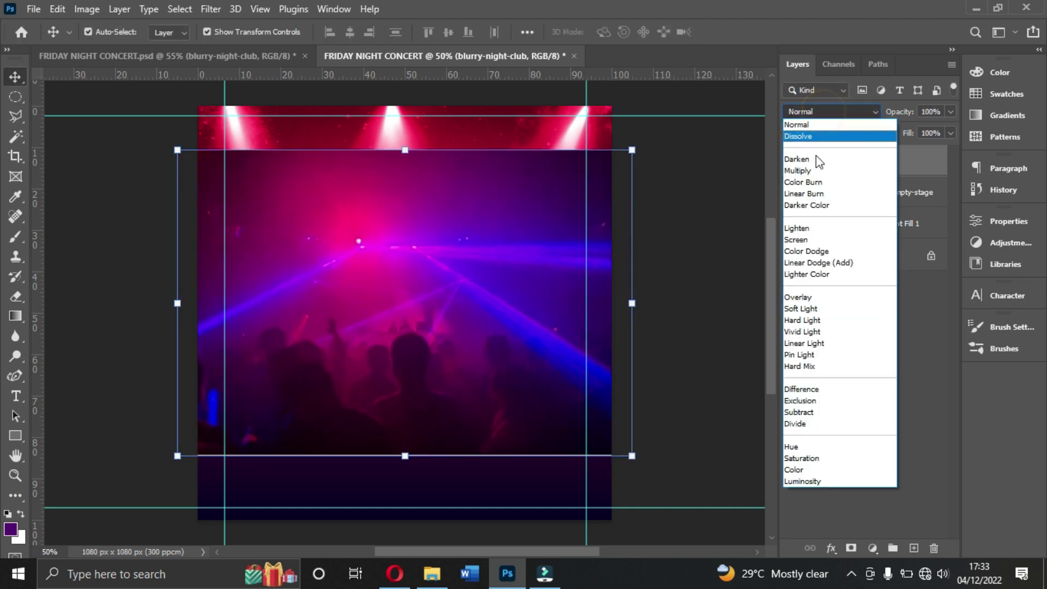
pyautogui.click(806, 298)
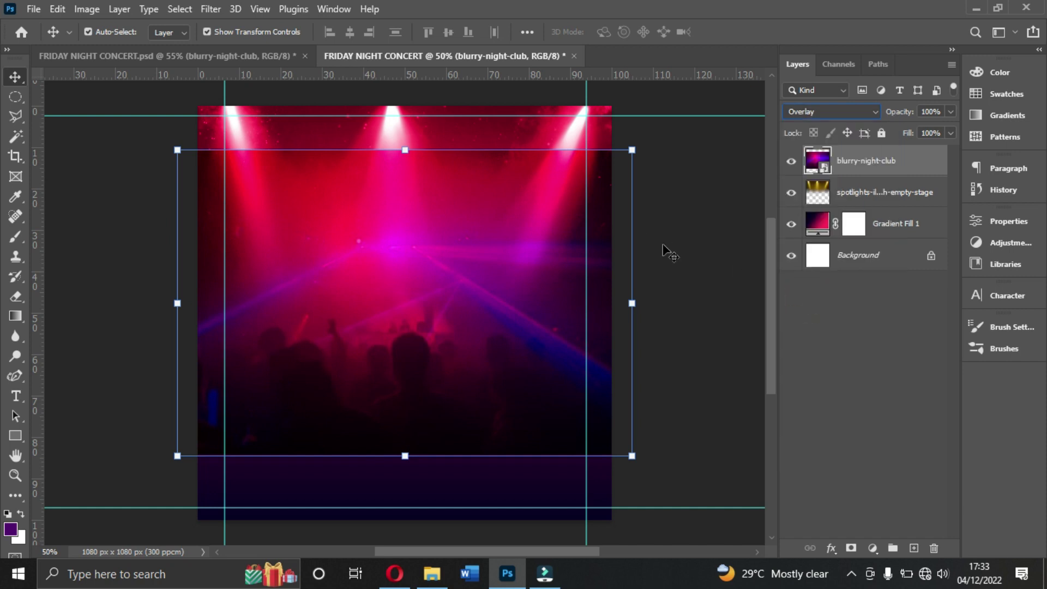
pyautogui.click(676, 232)
pyautogui.moveTo(555, 240); pyautogui.dragTo(552, 206)
pyautogui.moveTo(405, 413); pyautogui.dragTo(403, 424)
pyautogui.click(439, 337)
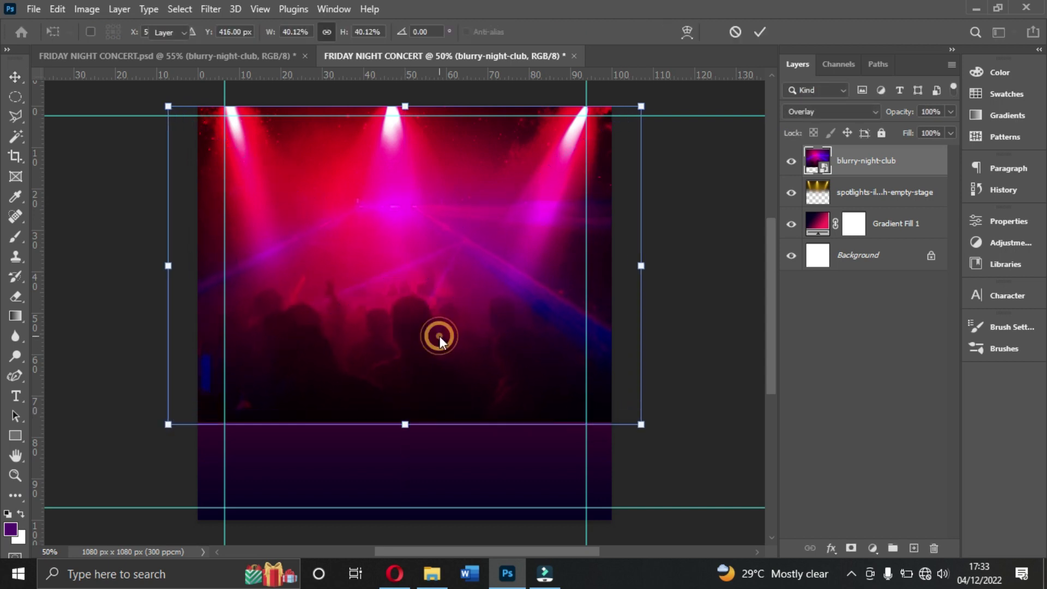
pyautogui.click(439, 337)
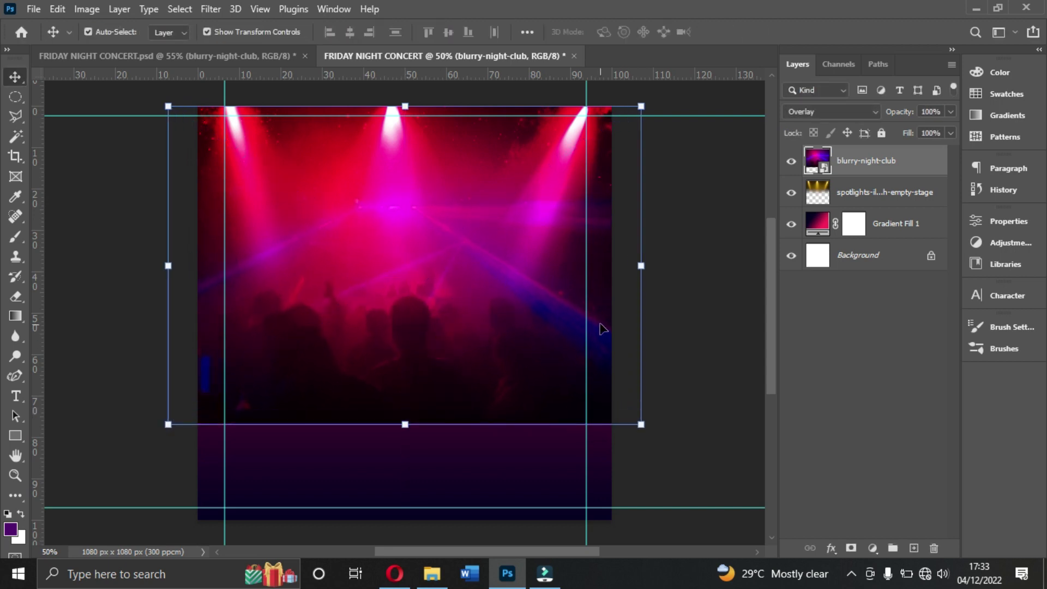
# Step: Rasterize the blurry-night-club layer and softly erase its lower edge into the gradient
pyautogui.rightClick(870, 164)
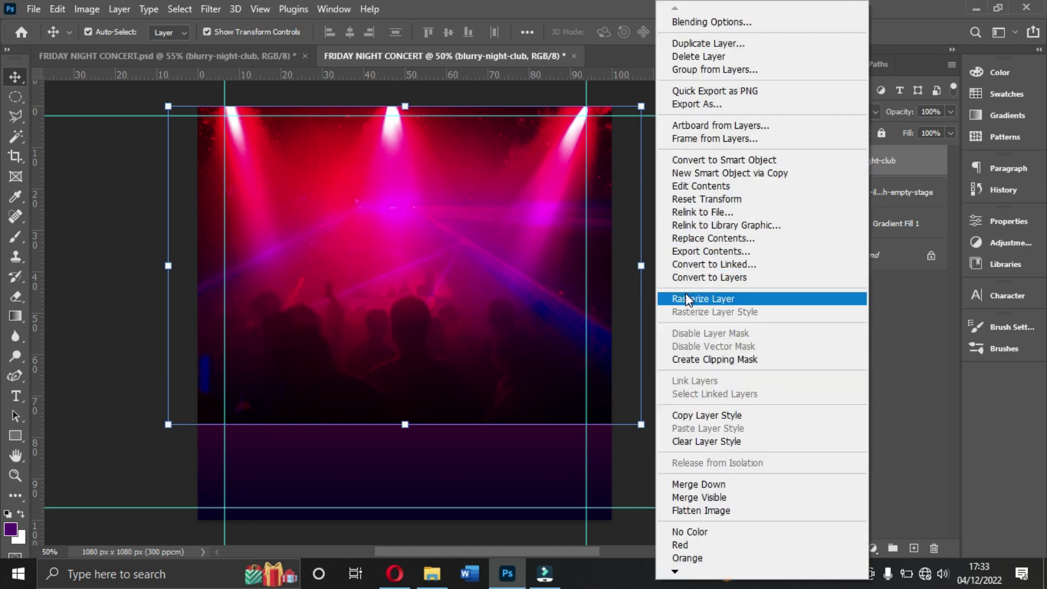
pyautogui.click(705, 302)
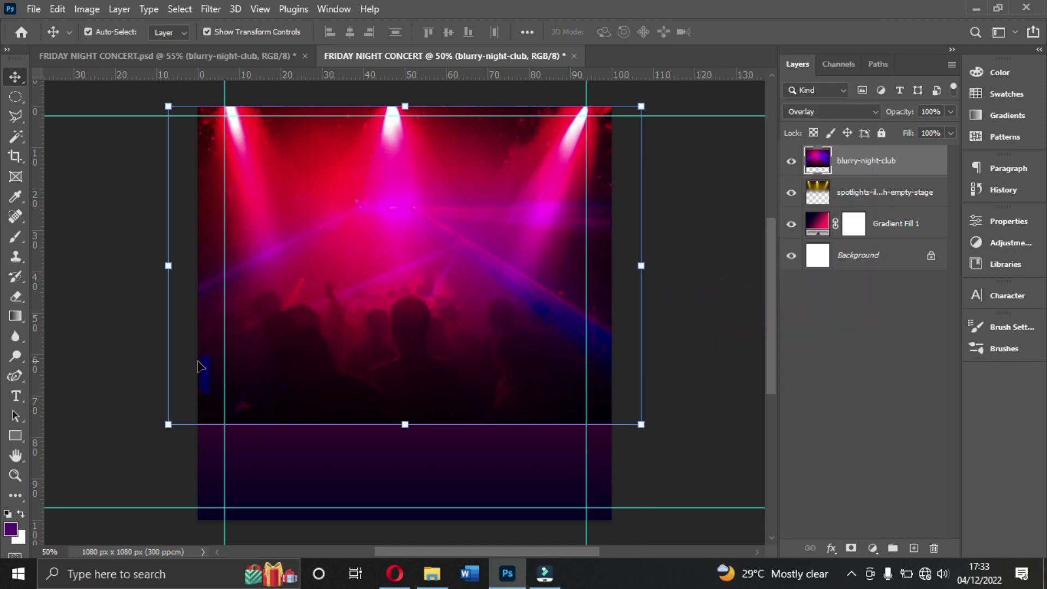
pyautogui.click(16, 296)
pyautogui.moveTo(186, 477)
pyautogui.mouseDown()
pyautogui.moveTo(239, 488)
pyautogui.moveTo(503, 468)
pyautogui.moveTo(484, 479)
pyautogui.moveTo(150, 496)
pyautogui.moveTo(349, 495)
pyautogui.mouseUp()
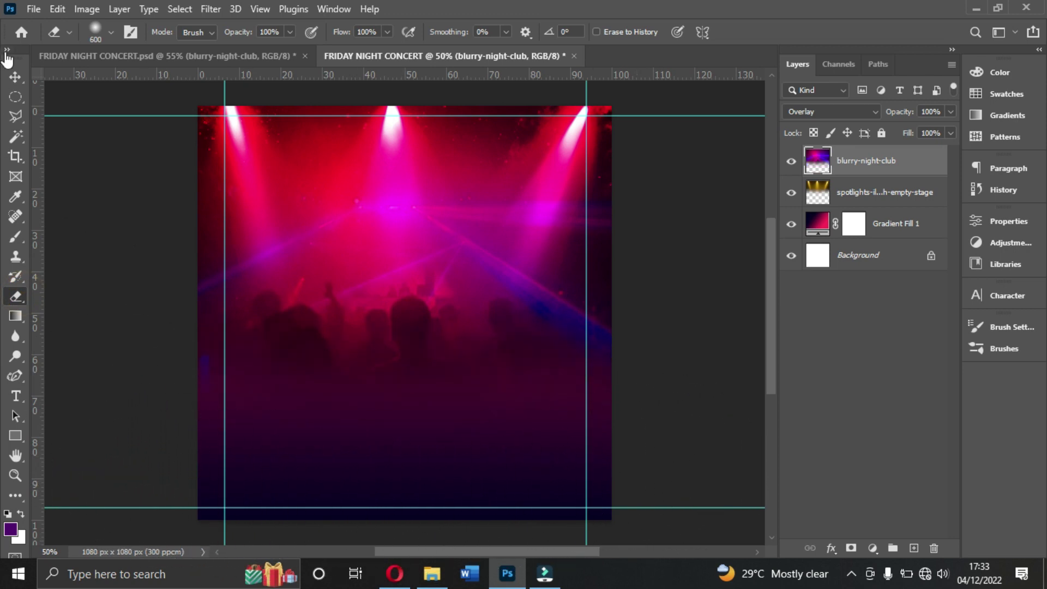
pyautogui.click(24, 77)
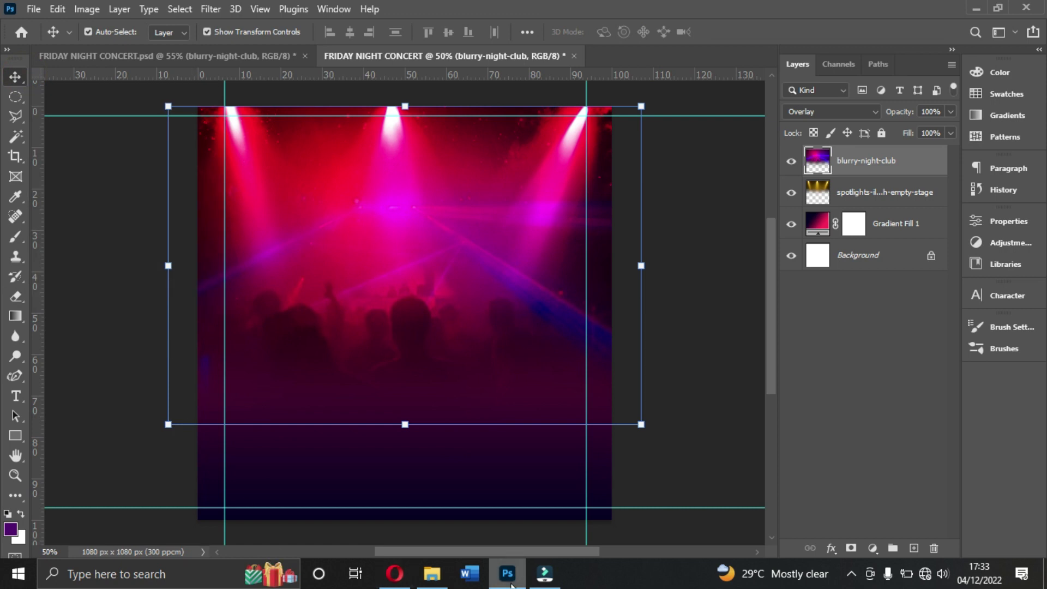
# Step: Place the concert-or-club-background-vector crowd image along the bottom edge, slightly enlarged
pyautogui.click(432, 572)
pyautogui.moveTo(348, 189); pyautogui.dragTo(477, 489)
pyautogui.moveTo(437, 331); pyautogui.dragTo(427, 469)
pyautogui.moveTo(584, 452); pyautogui.dragTo(627, 431)
pyautogui.moveTo(453, 406); pyautogui.dragTo(442, 431)
pyautogui.press('Return')
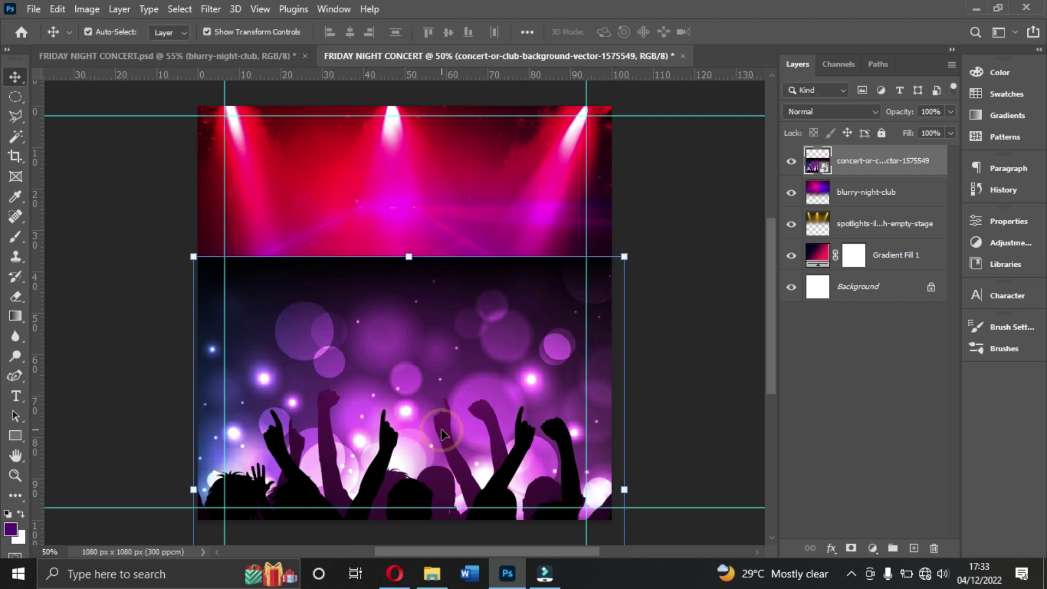
# Step: Set the crowd layer to Multiply, rasterize it, and erase its top edge
pyautogui.click(840, 112)
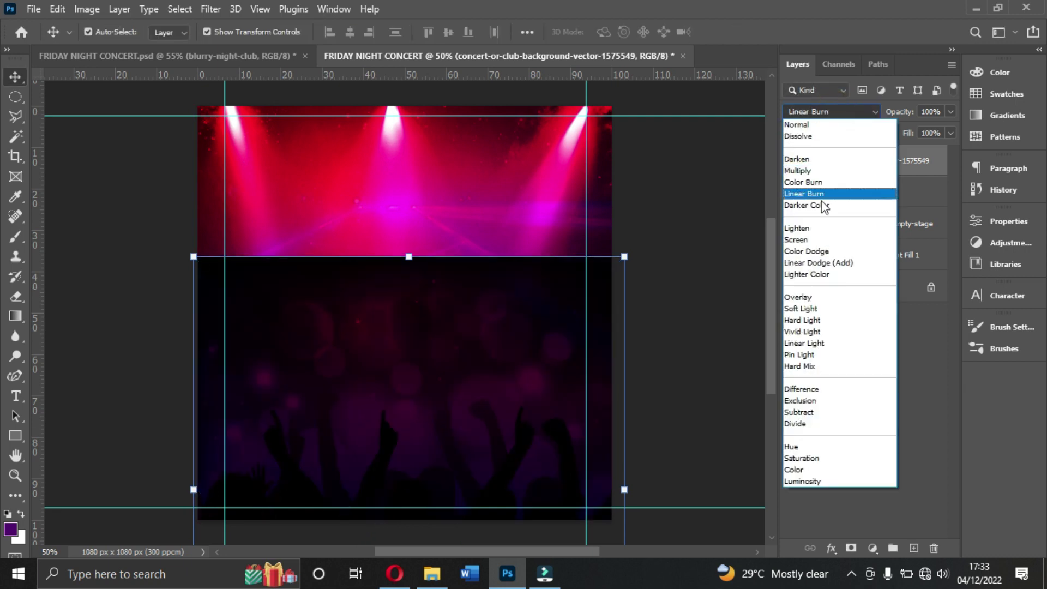
pyautogui.click(808, 171)
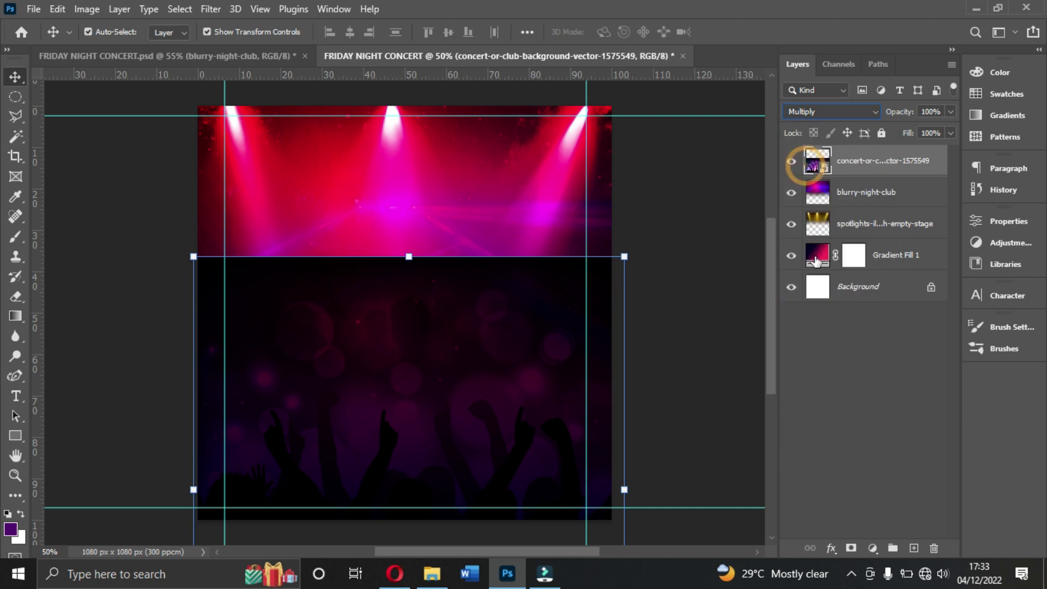
pyautogui.rightClick(869, 165)
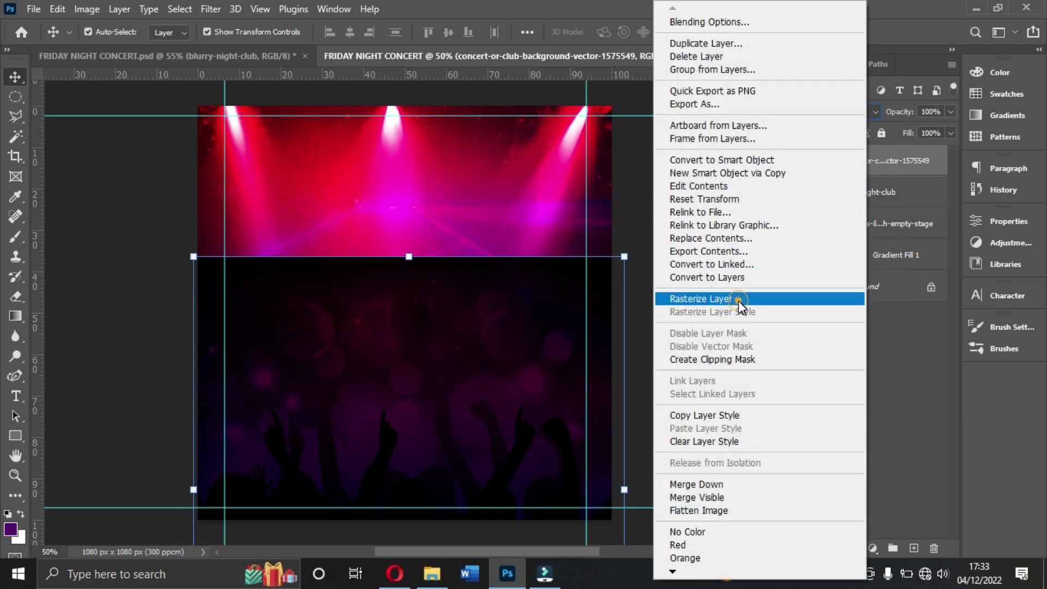
pyautogui.click(739, 301)
pyautogui.click(15, 298)
pyautogui.moveTo(163, 245); pyautogui.dragTo(510, 264)
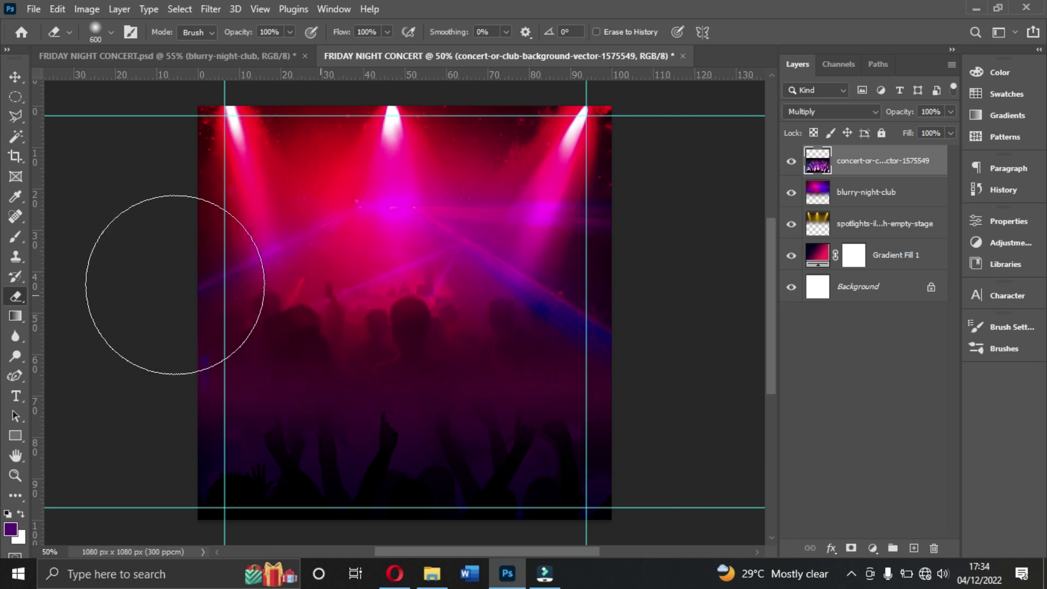
pyautogui.click(15, 76)
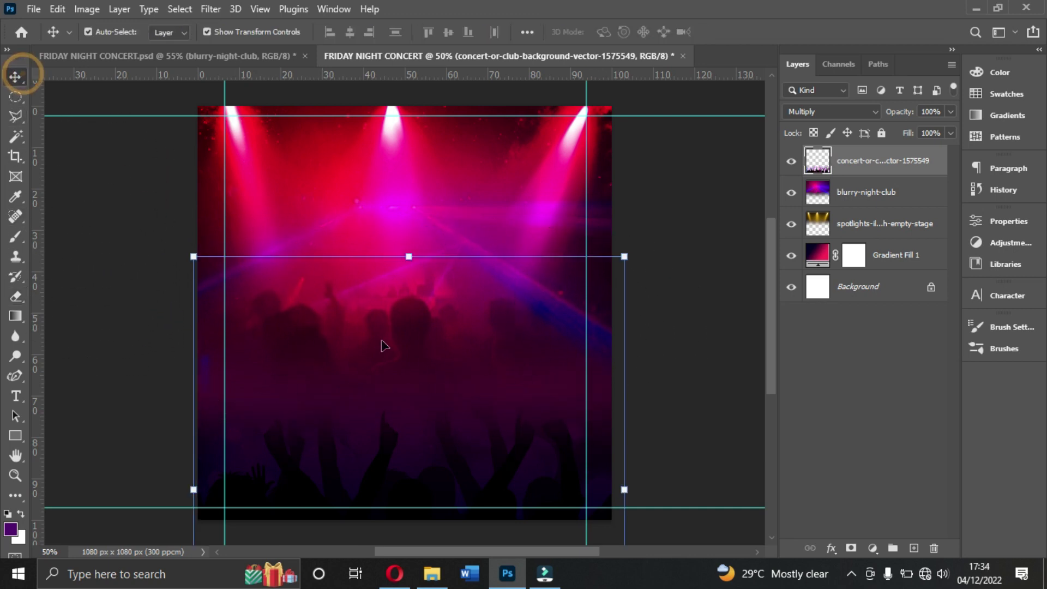
pyautogui.click(410, 341)
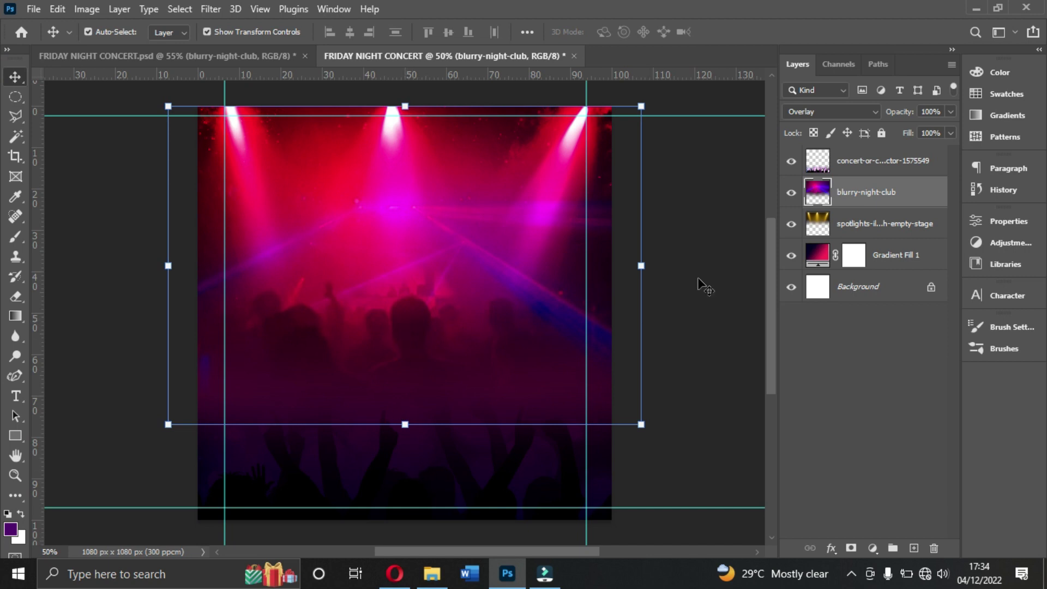
pyautogui.click(952, 112)
pyautogui.moveTo(951, 129); pyautogui.dragTo(924, 131)
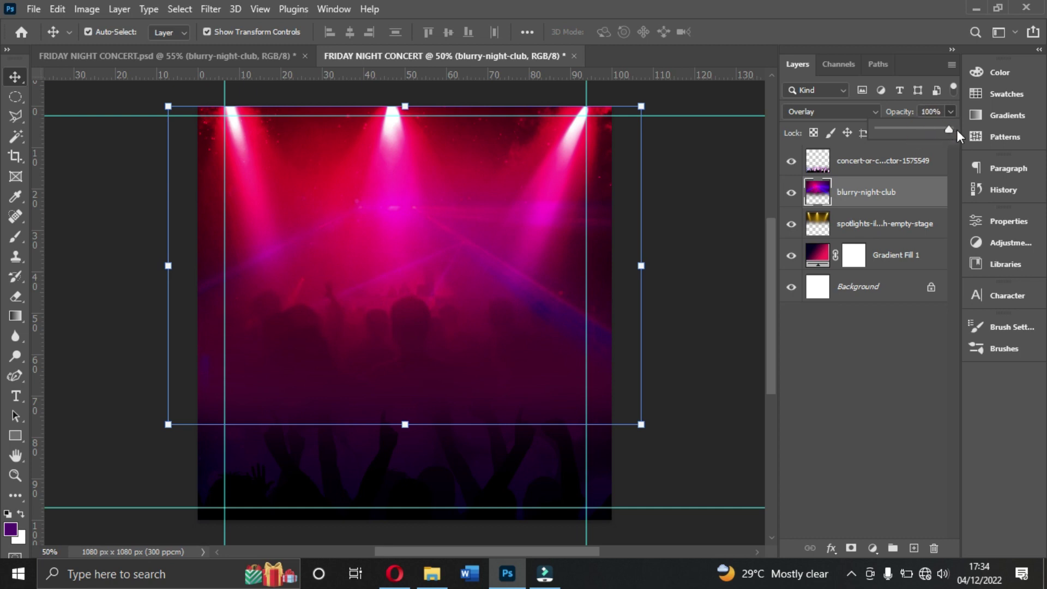
pyautogui.click(906, 192)
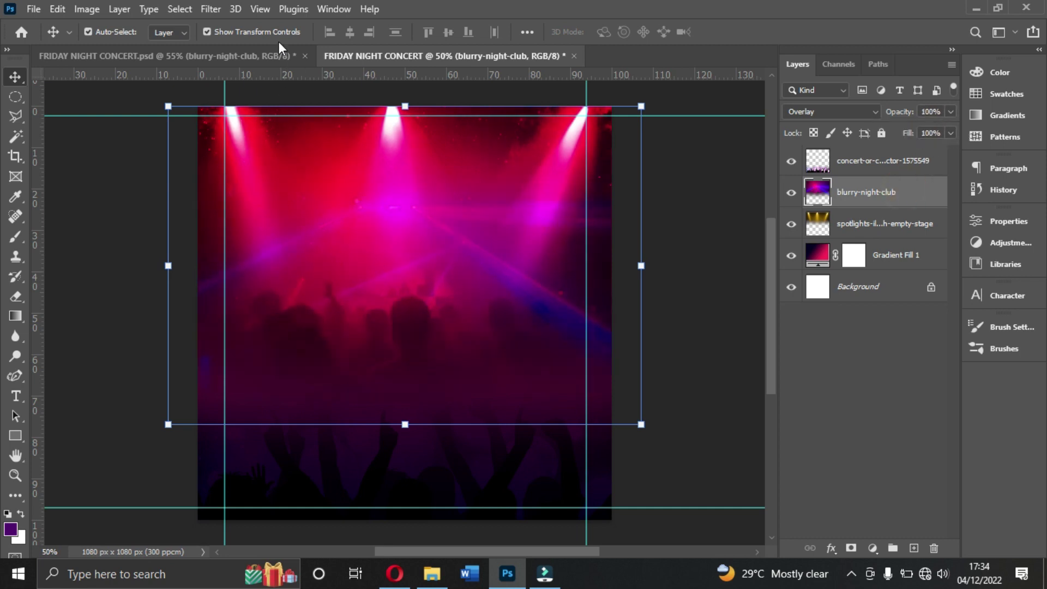
# Step: Apply a 4.5-pixel Gaussian Blur to the blurry-night-club layer
pyautogui.click(210, 9)
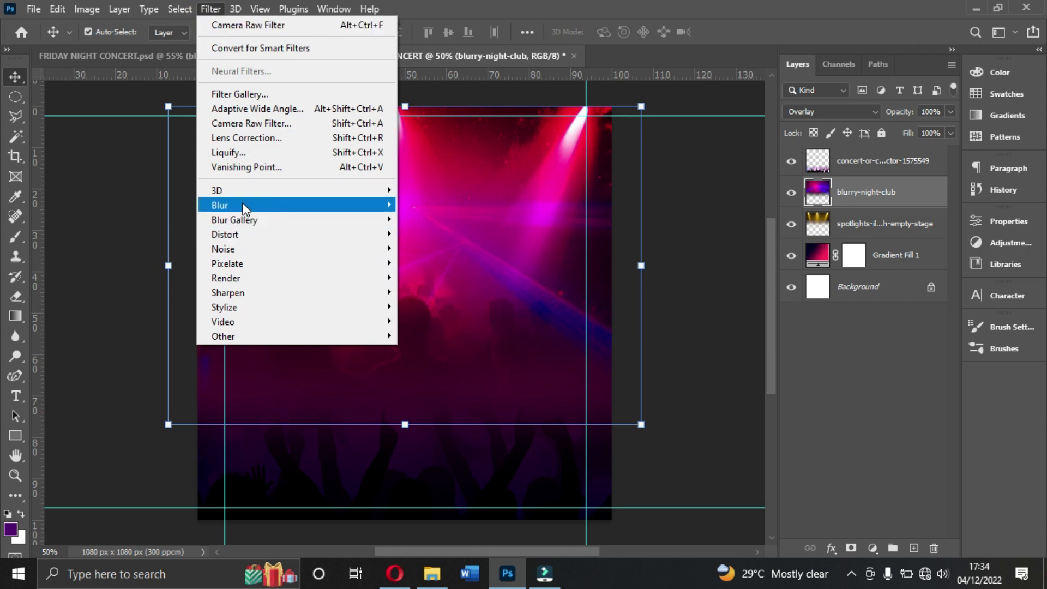
pyautogui.moveTo(279, 209)
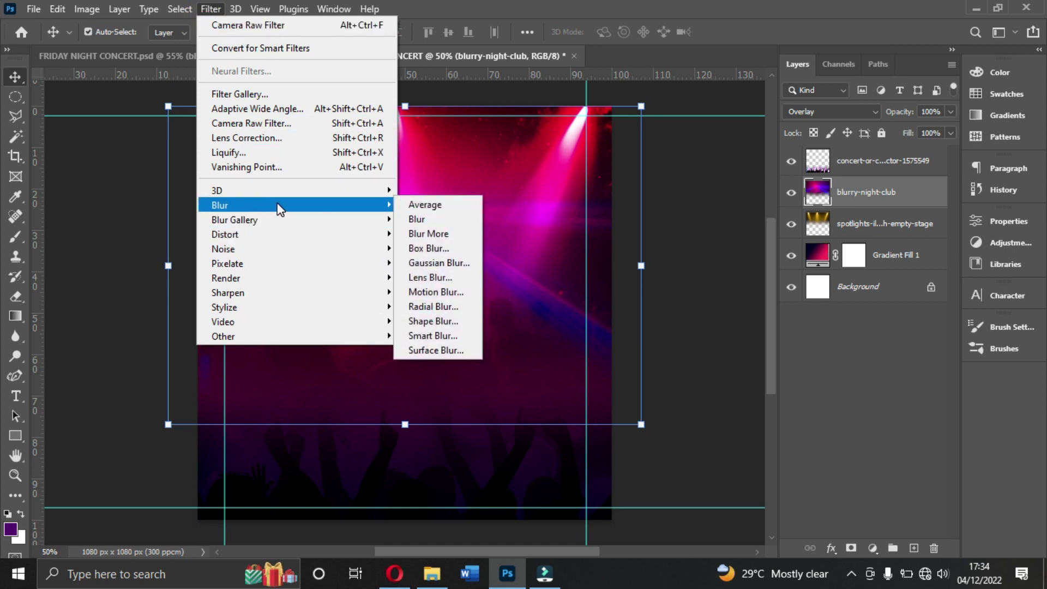
pyautogui.click(428, 262)
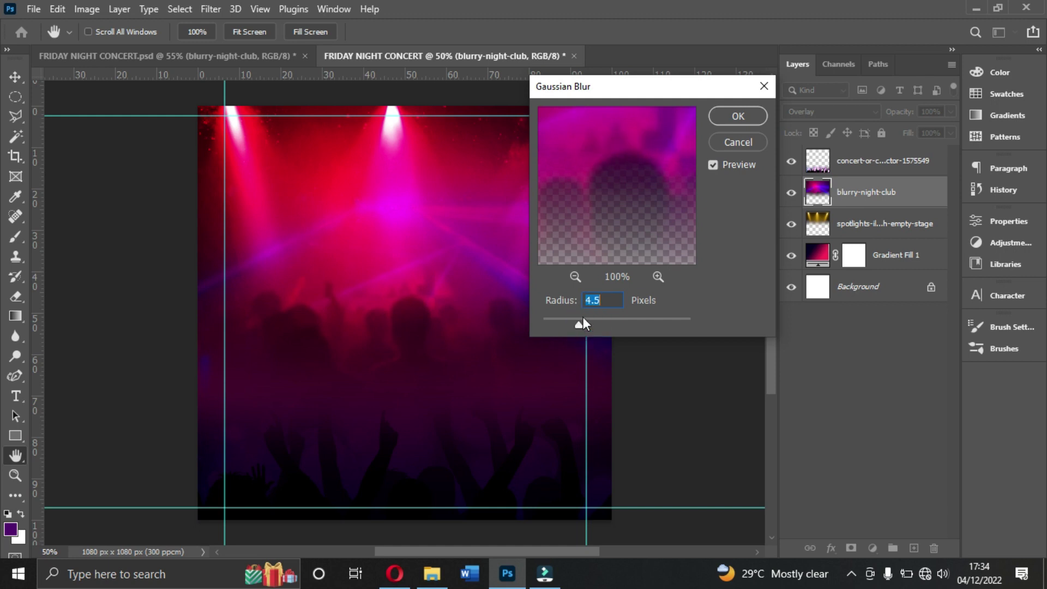
pyautogui.click(739, 116)
pyautogui.press('v')
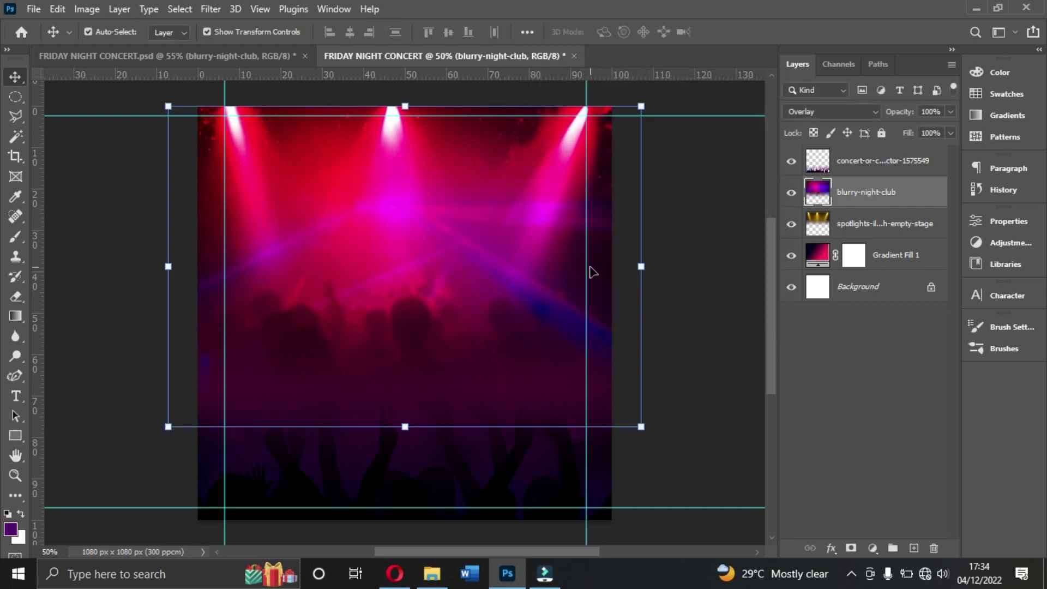
# Step: Scale the blurry-night-club layer up to about 109%
pyautogui.click(695, 403)
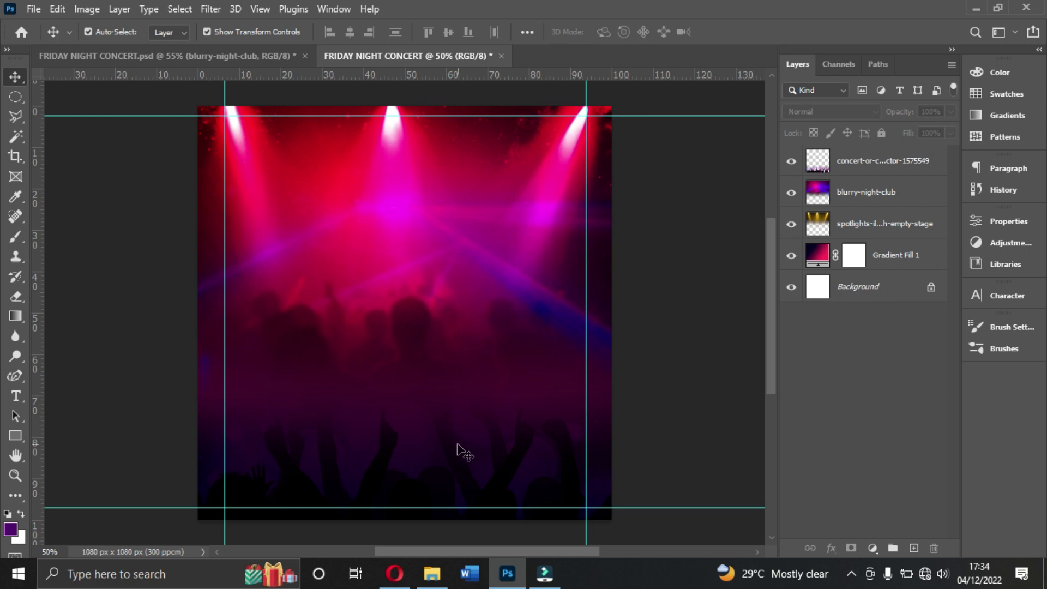
pyautogui.click(426, 295)
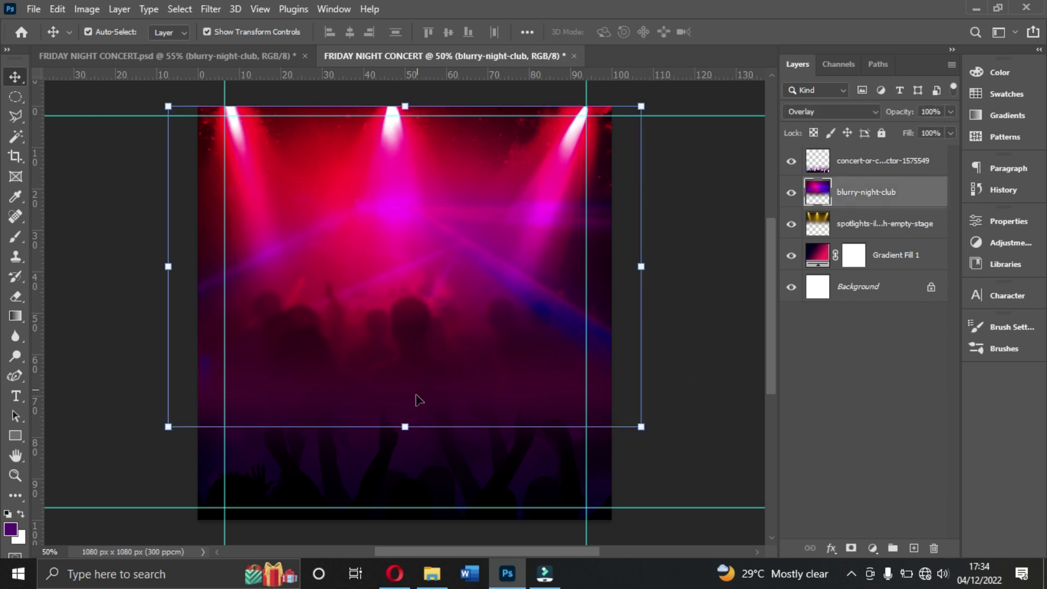
pyautogui.moveTo(406, 426); pyautogui.dragTo(404, 455)
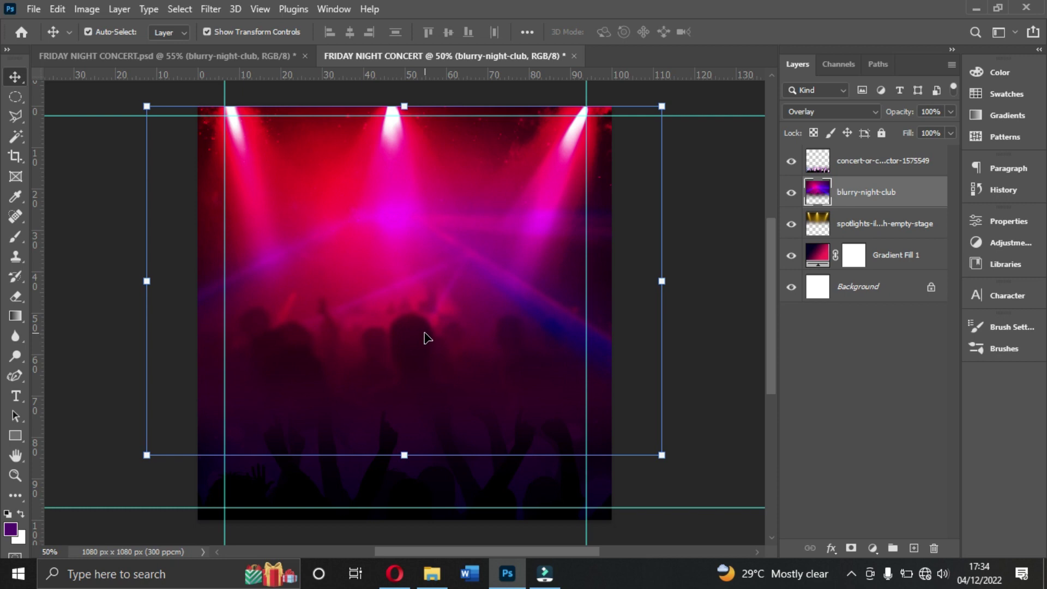
# Step: Group the crowd, blurry-night-club, spotlights and Gradient Fill 1 layers as 'Backgrounds'
pyautogui.click(859, 159)
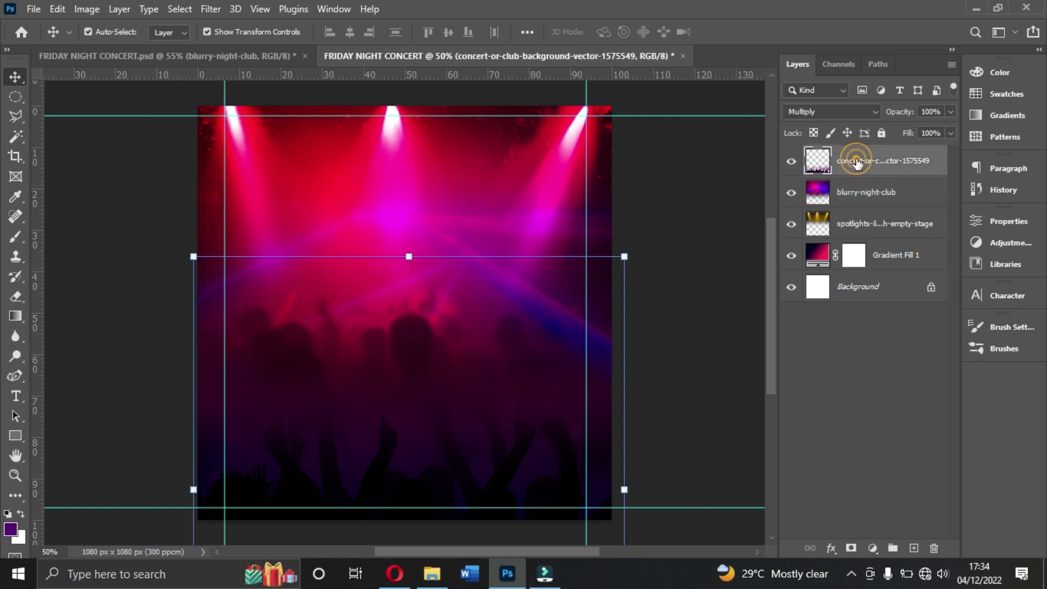
pyautogui.keyDown('ctrl'); pyautogui.click(860, 192); pyautogui.keyUp('ctrl')
pyautogui.keyDown('ctrl'); pyautogui.click(861, 224); pyautogui.keyUp('ctrl')
pyautogui.keyDown('ctrl'); pyautogui.click(883, 265); pyautogui.keyUp('ctrl')
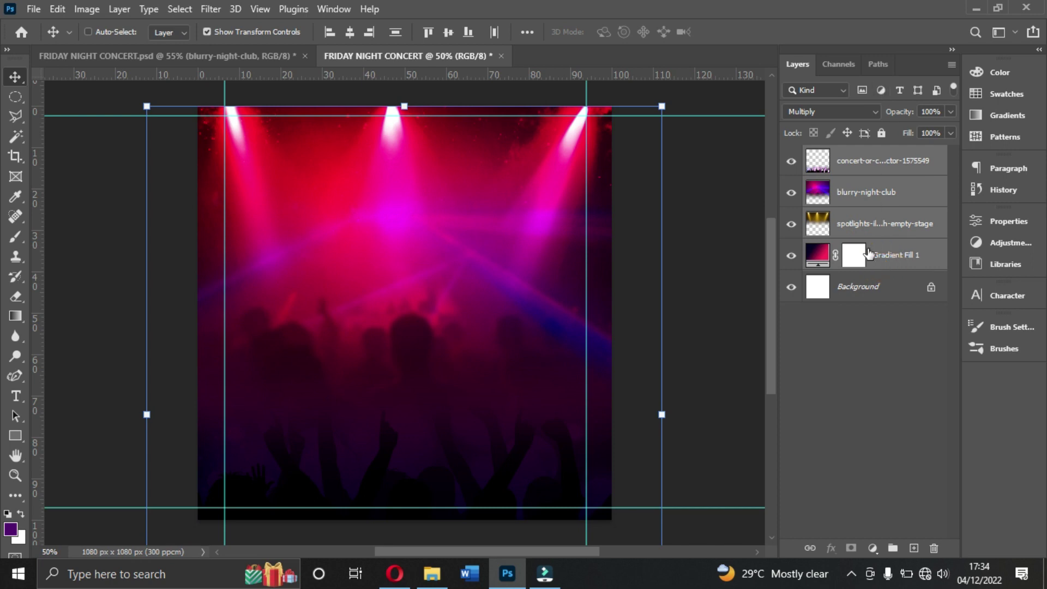
pyautogui.moveTo(814, 273); pyautogui.dragTo(889, 263)
pyautogui.hotkey('ctrl', 'g')
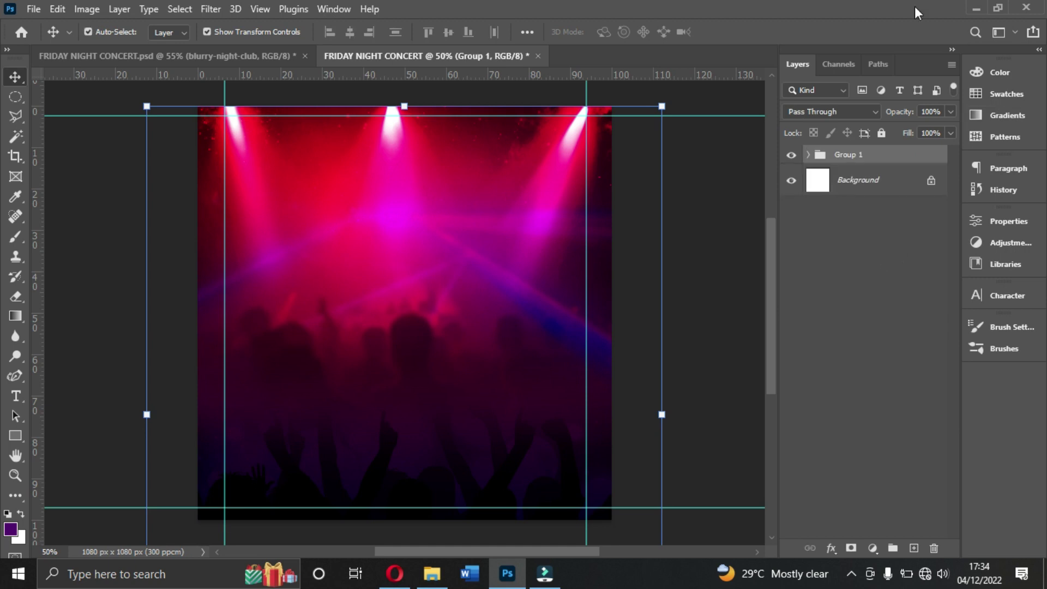
pyautogui.doubleClick(849, 154)
pyautogui.write('Backgrounds')
pyautogui.press('Return')
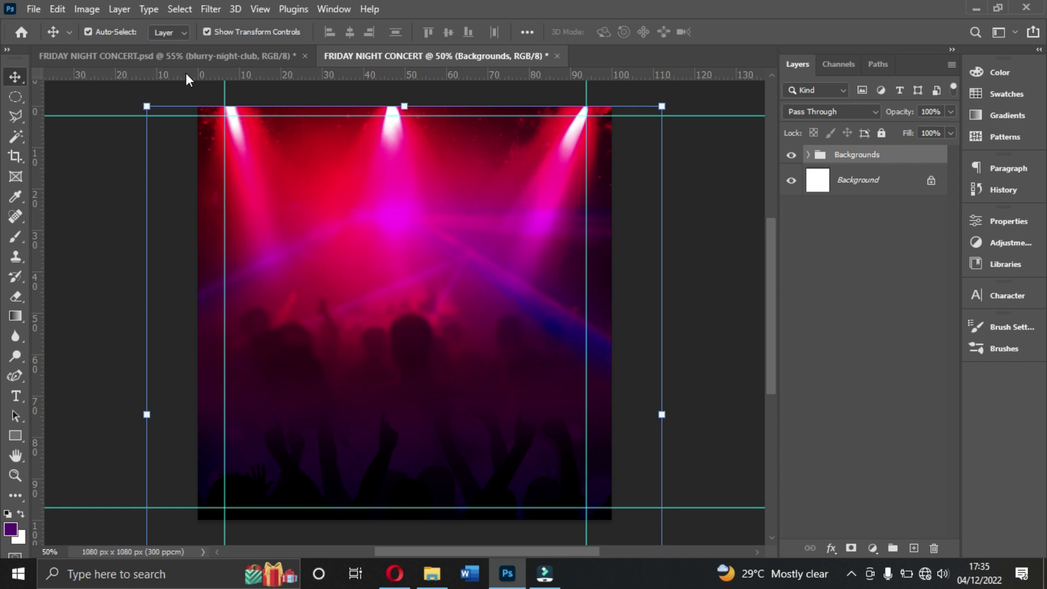
pyautogui.click(191, 57)
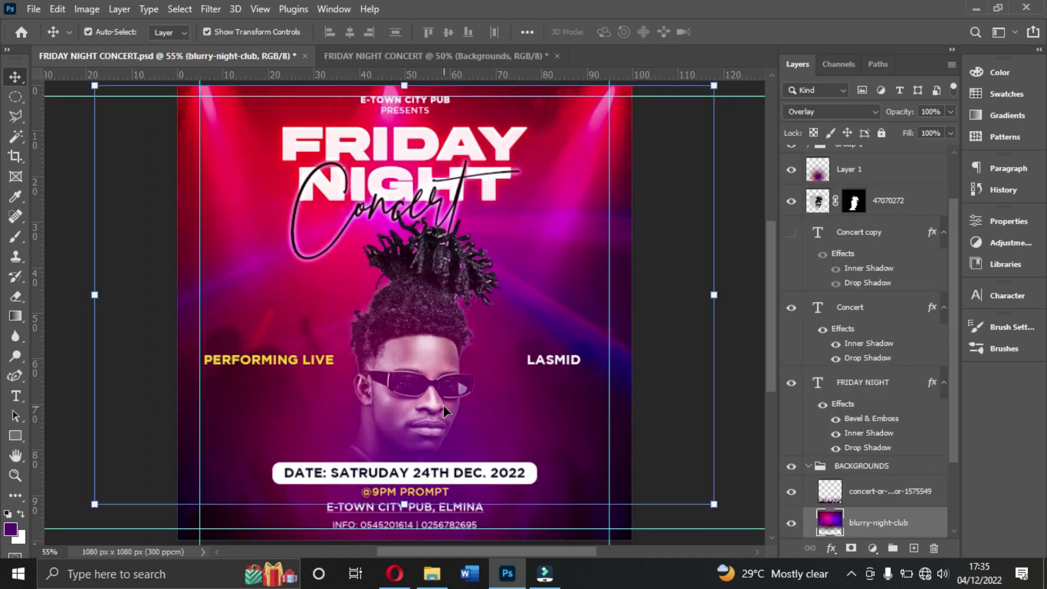
# Step: Go back to the working flyer and expand the Backgrounds group
pyautogui.click(432, 57)
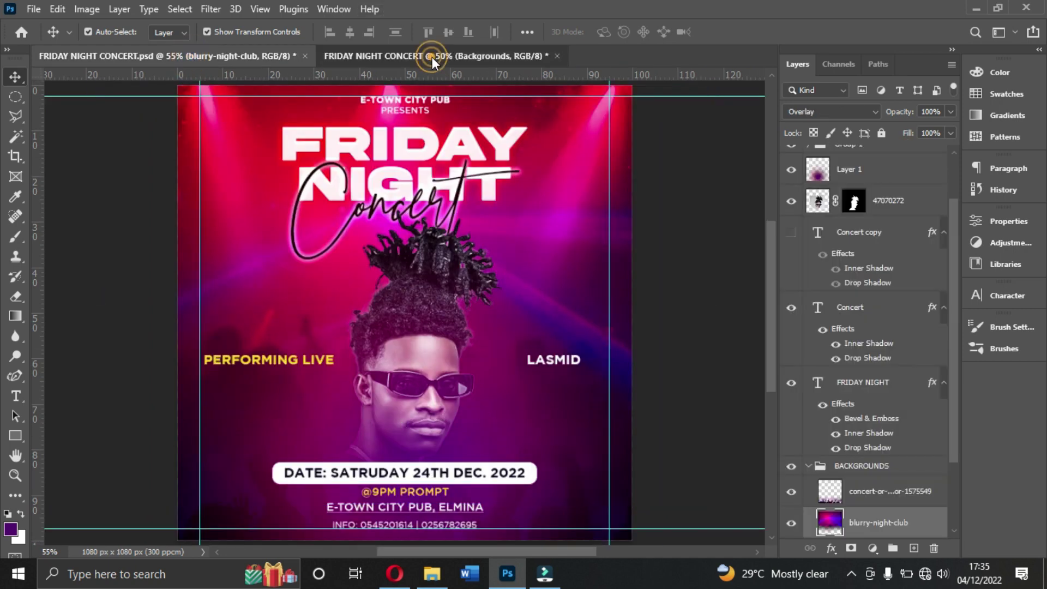
pyautogui.scroll(-5, 443, 277)
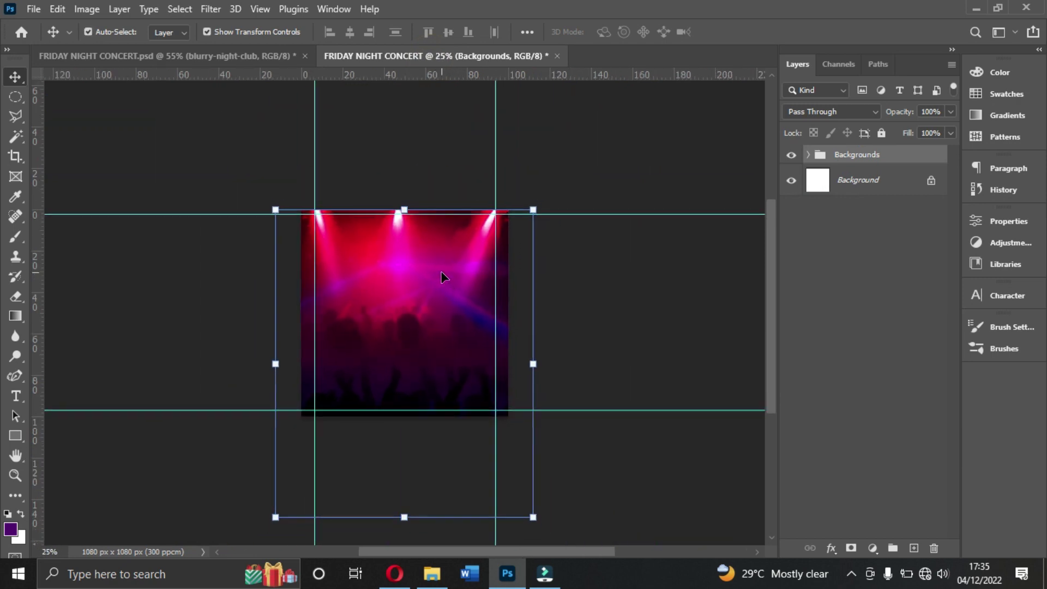
pyautogui.keyDown('ctrl'); pyautogui.click(443, 277); pyautogui.keyUp('ctrl')
pyautogui.scroll(3, 442, 277)
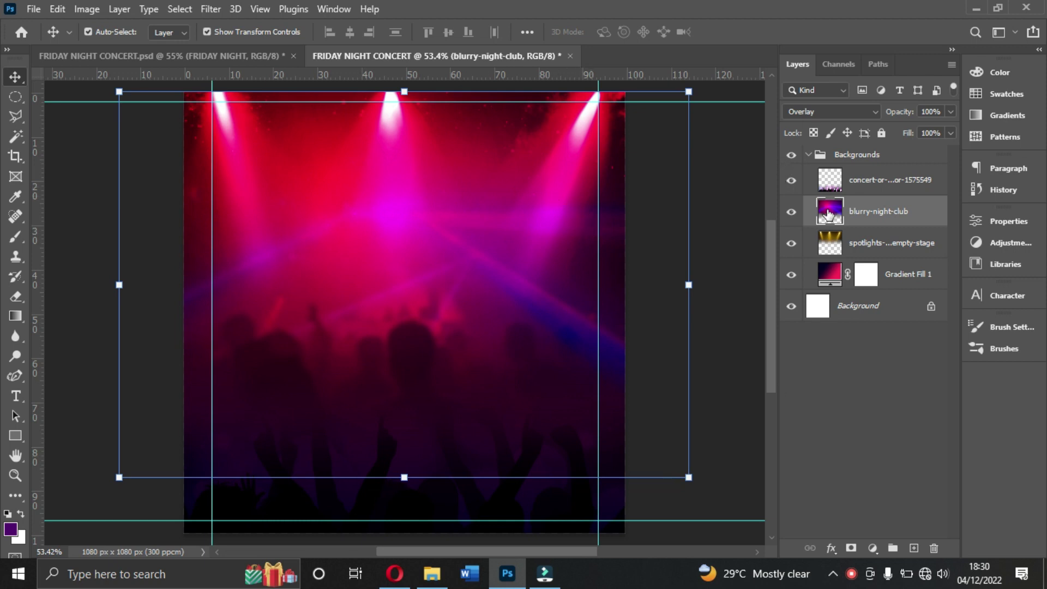
# Step: Move the concert crowd layer slightly lower and set its opacity to 80%
pyautogui.click(881, 189)
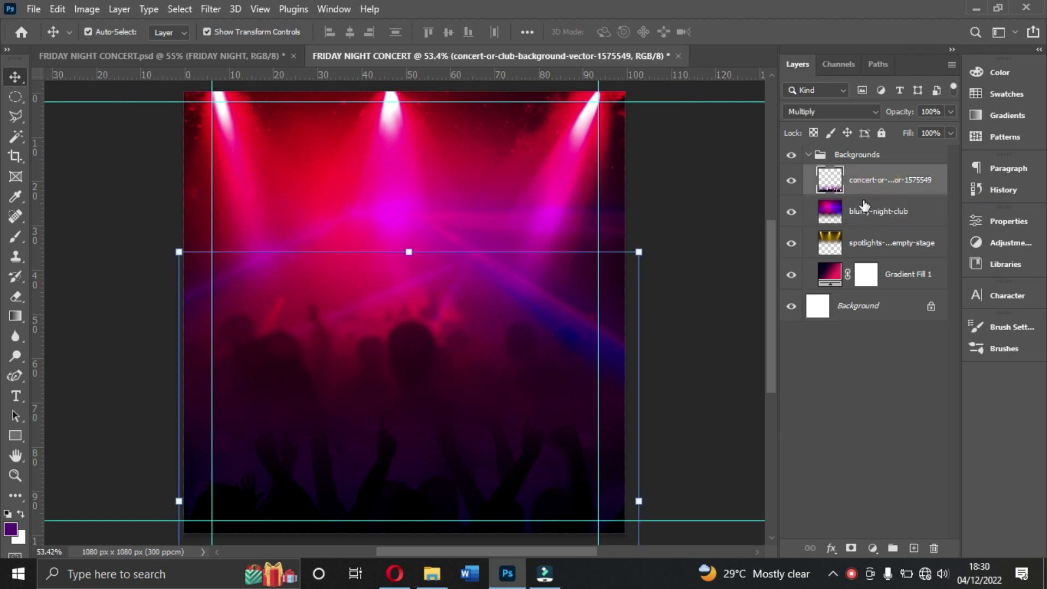
pyautogui.moveTo(461, 517); pyautogui.dragTo(456, 524)
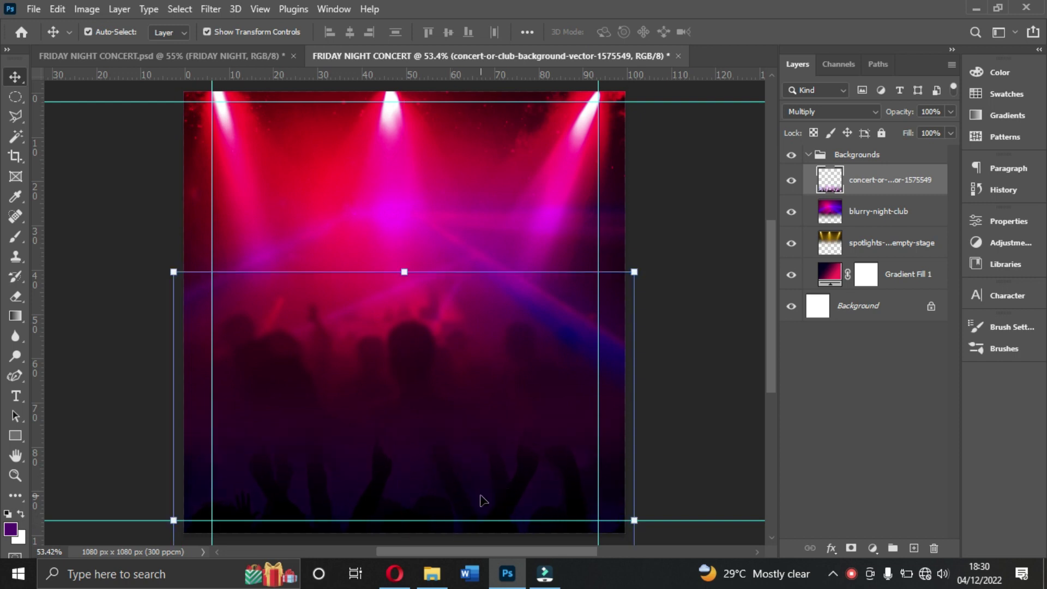
pyautogui.click(949, 112)
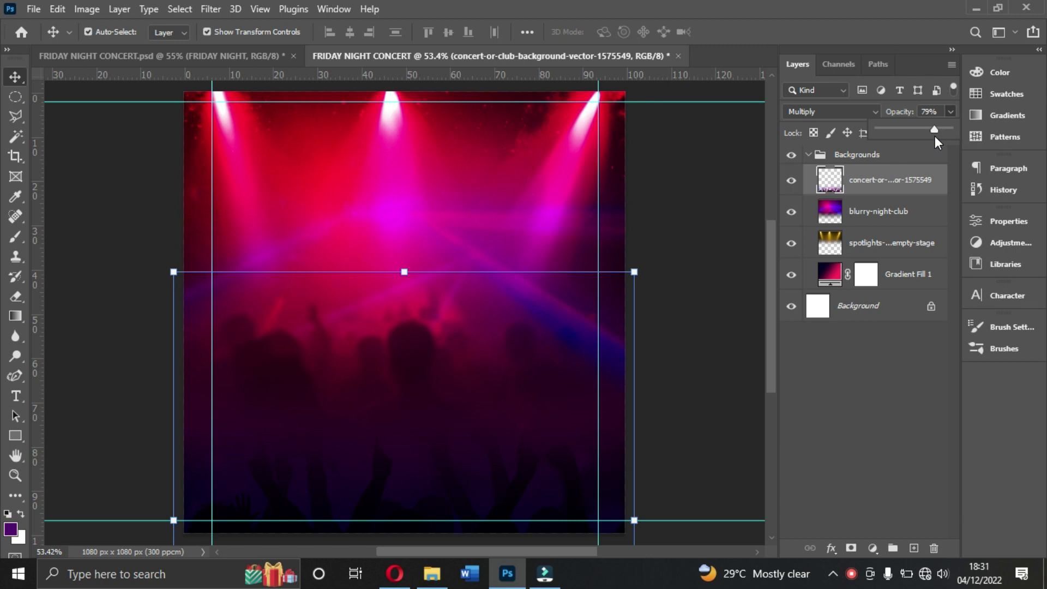
pyautogui.click(807, 159)
pyautogui.click(808, 157)
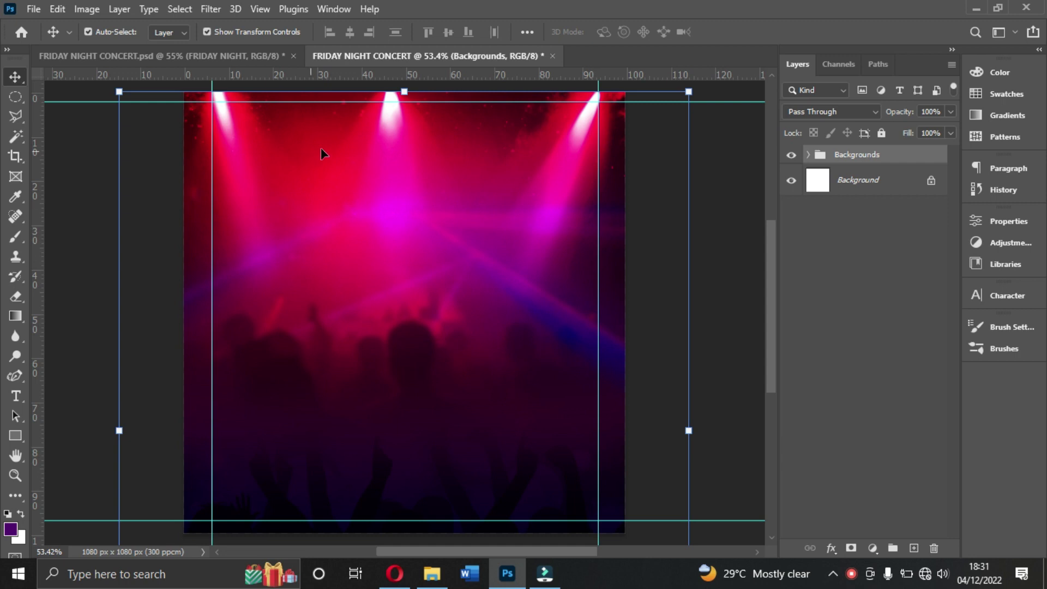
pyautogui.click(808, 155)
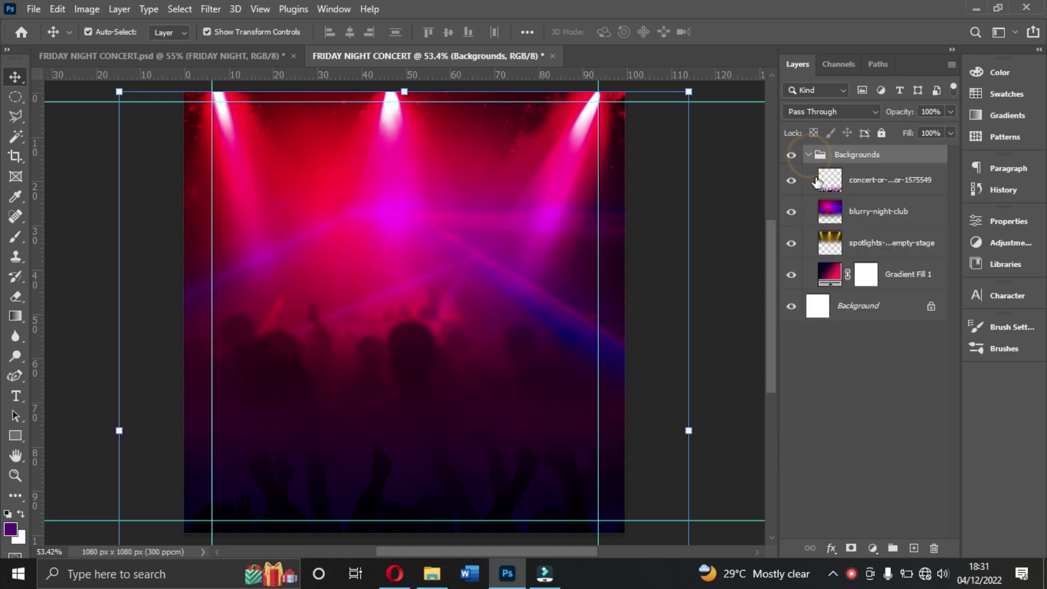
# Step: Dim the spotlights layer to 70% opacity and collapse the Backgrounds group
pyautogui.click(859, 247)
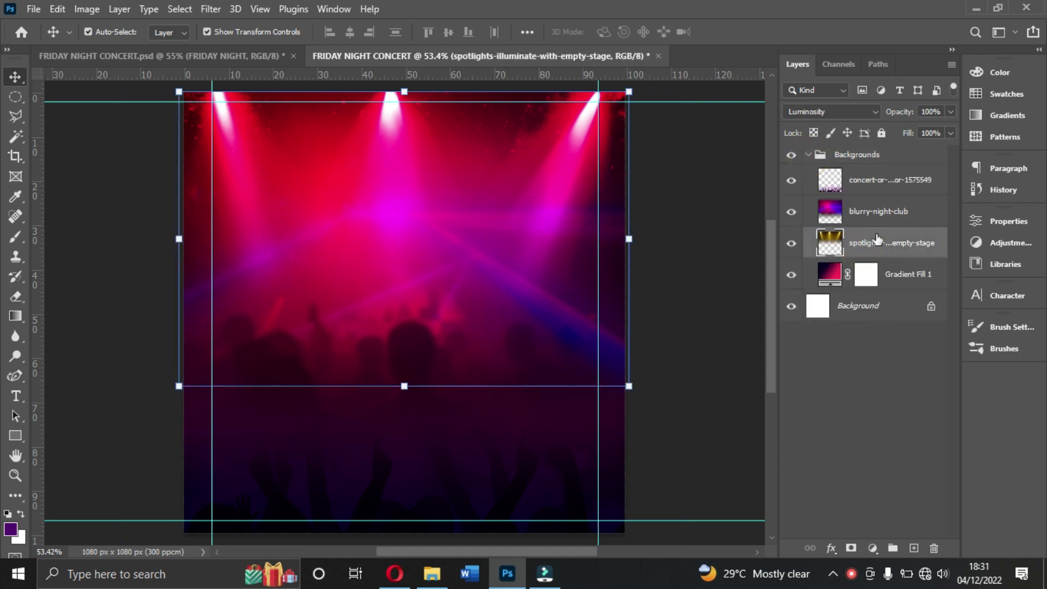
pyautogui.click(952, 111)
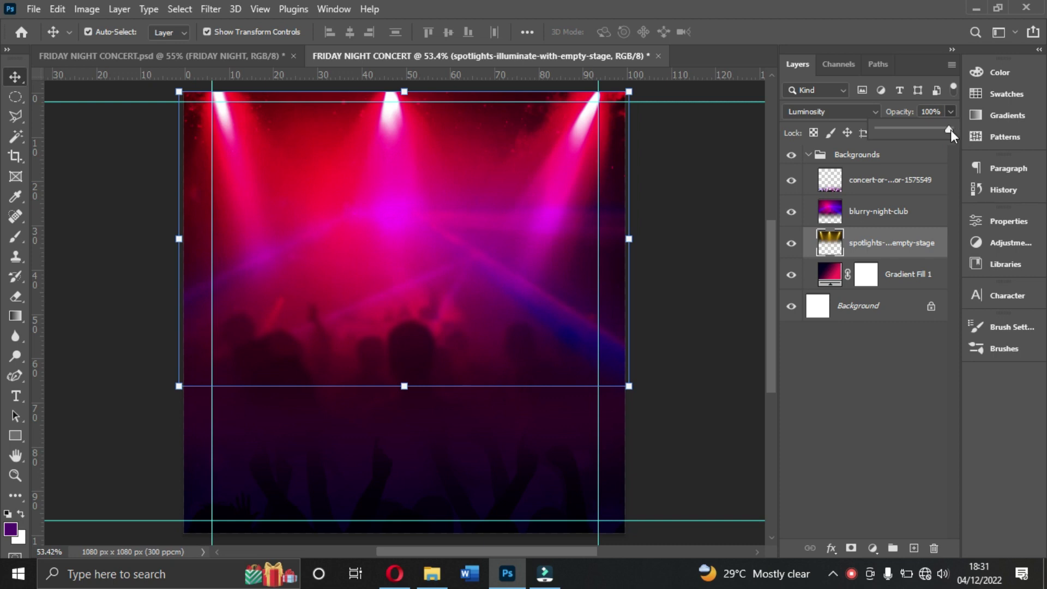
pyautogui.moveTo(945, 127); pyautogui.dragTo(928, 129)
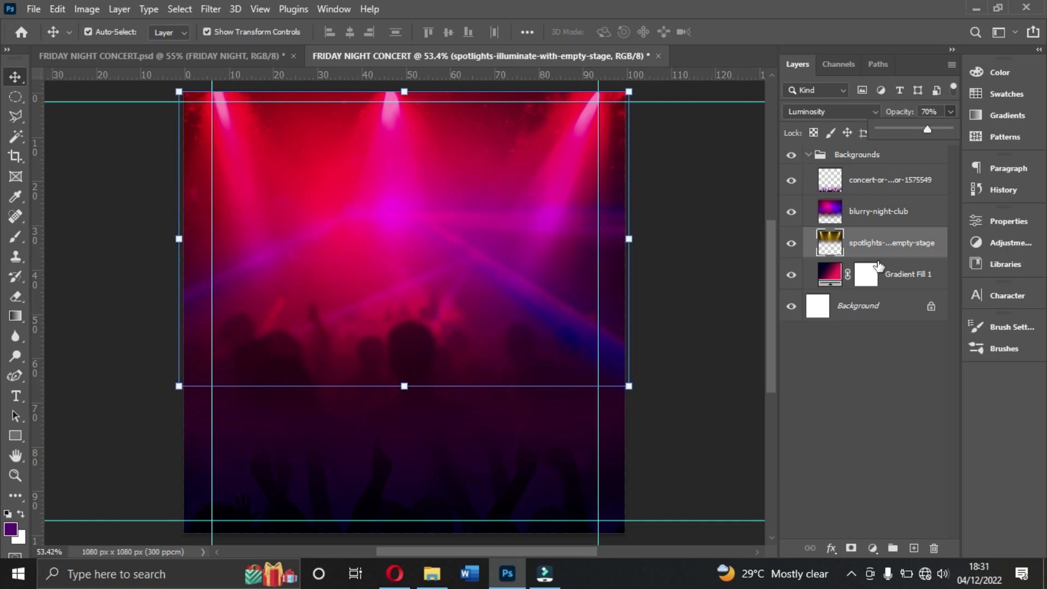
pyautogui.click(880, 215)
pyautogui.click(862, 185)
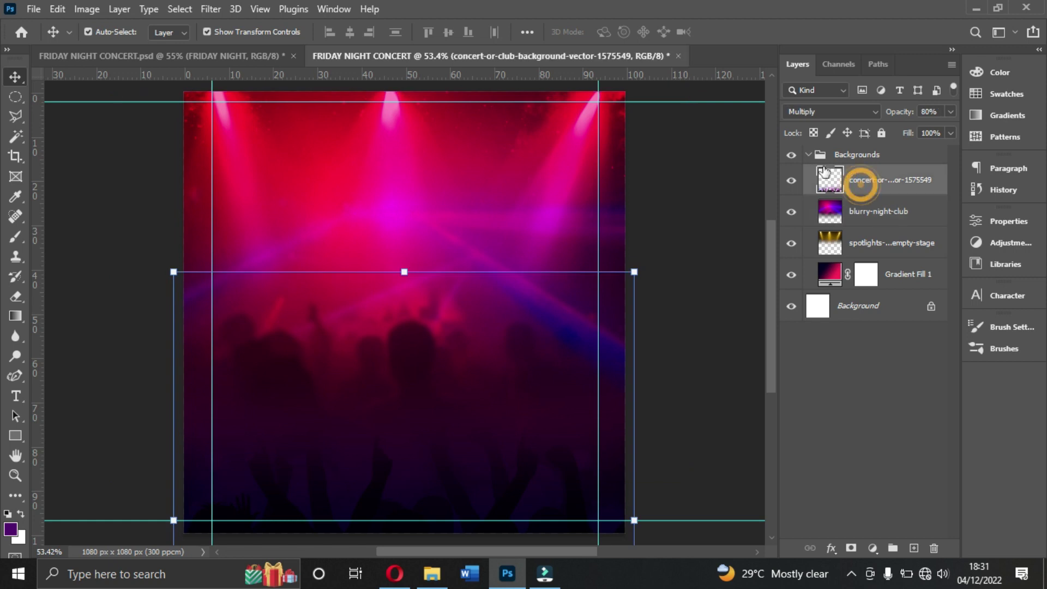
pyautogui.click(809, 155)
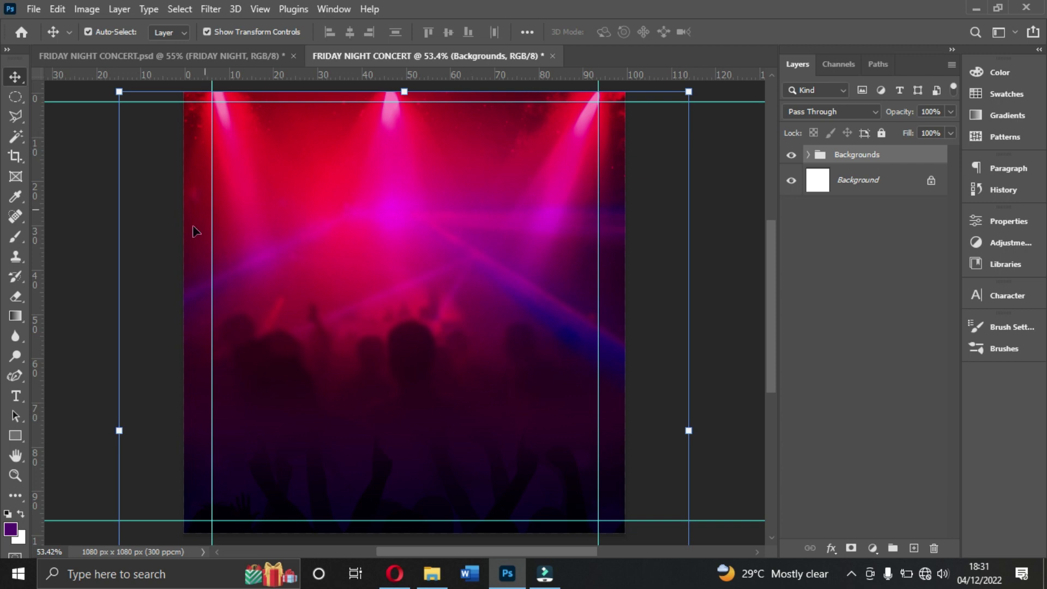
# Step: With the Type tool, set Akira Expanded Super Bold, centred, at 24 pt
pyautogui.click(16, 400)
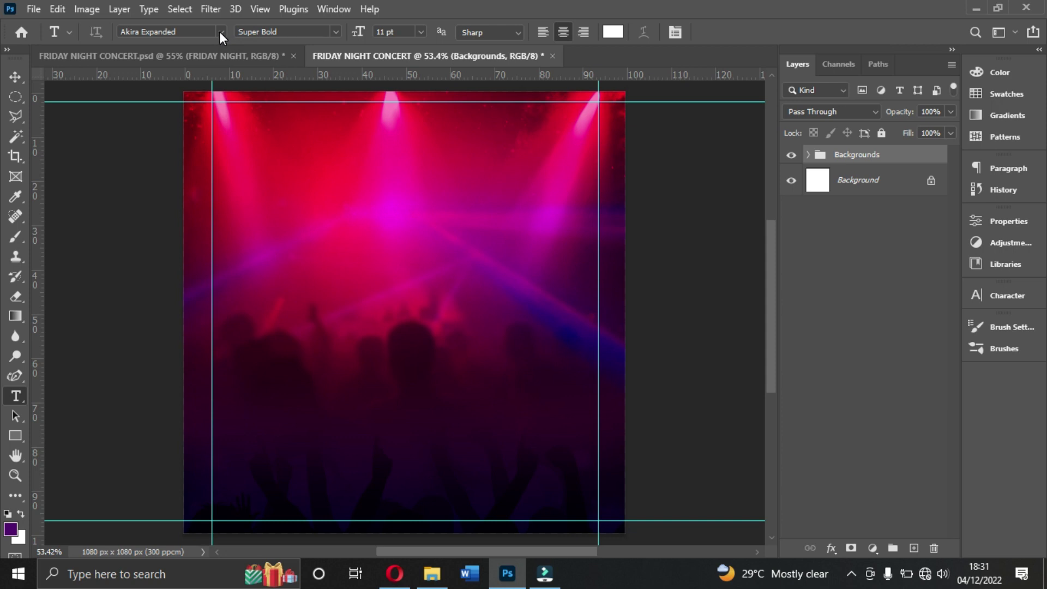
pyautogui.click(220, 32)
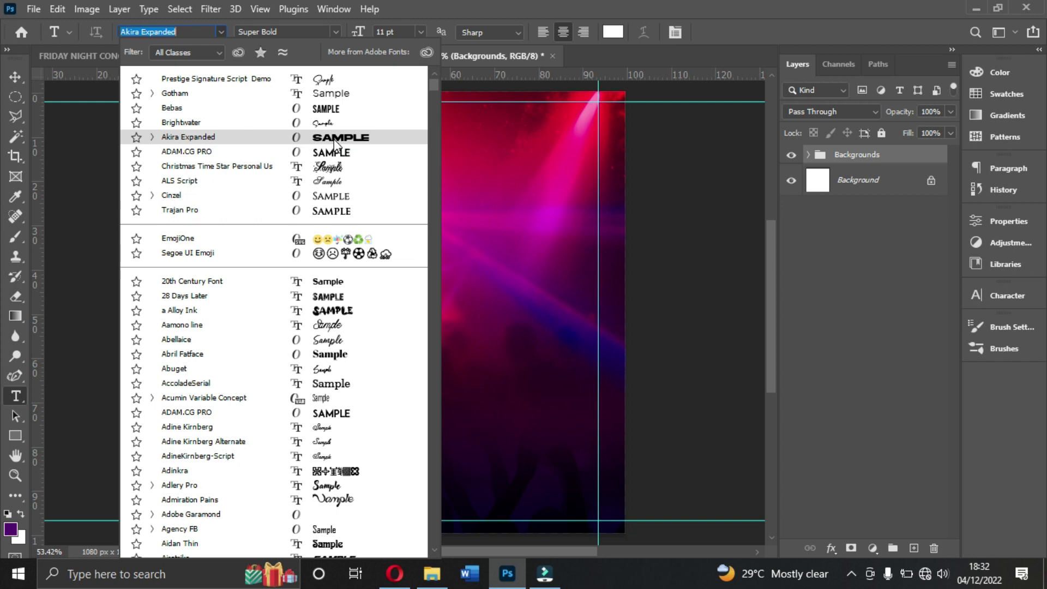
pyautogui.click(337, 143)
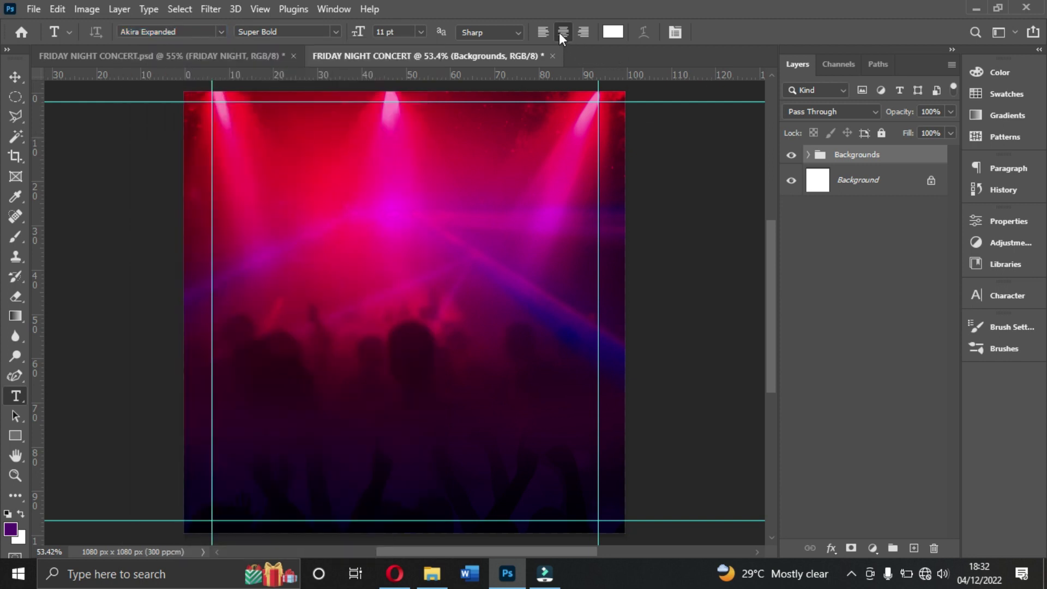
pyautogui.click(420, 32)
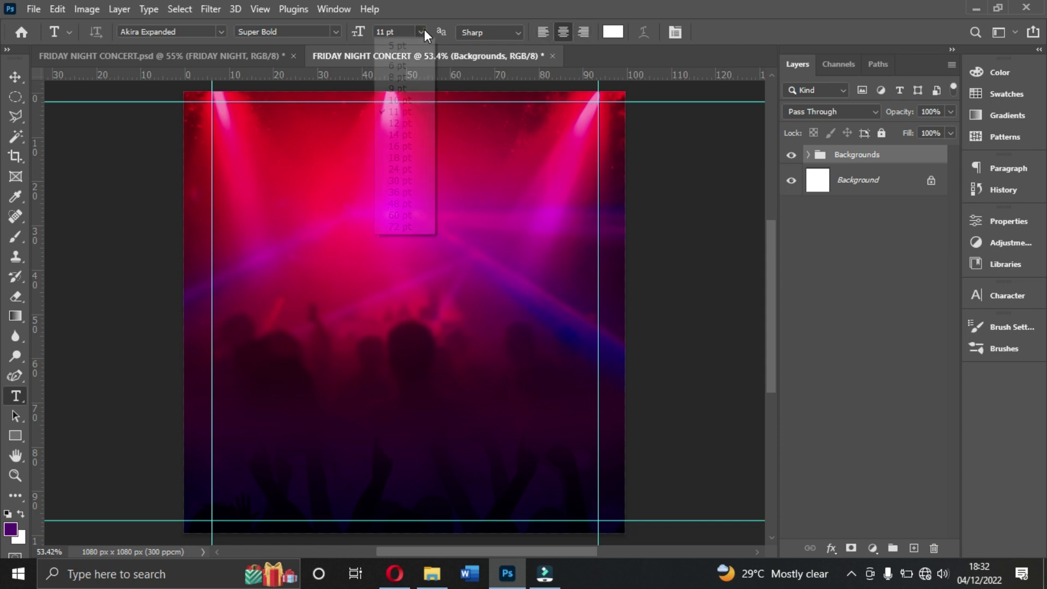
pyautogui.click(402, 158)
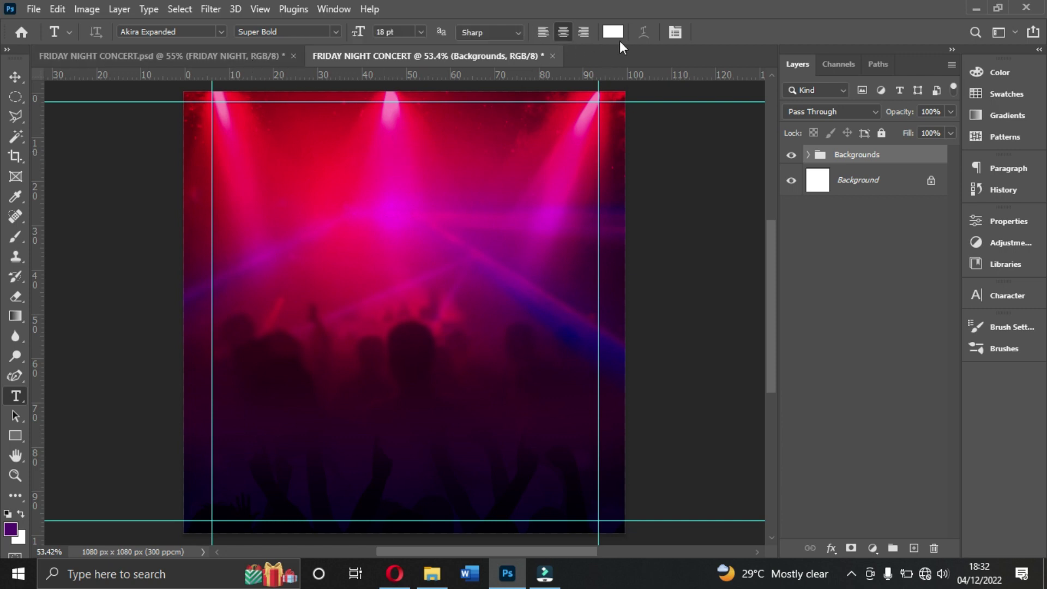
pyautogui.click(421, 33)
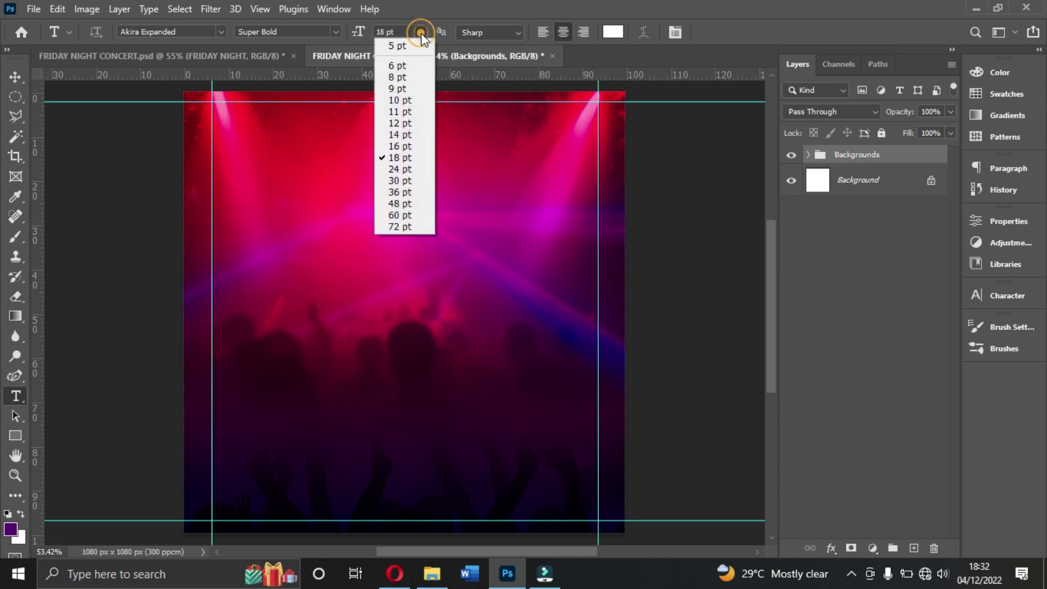
pyautogui.click(410, 170)
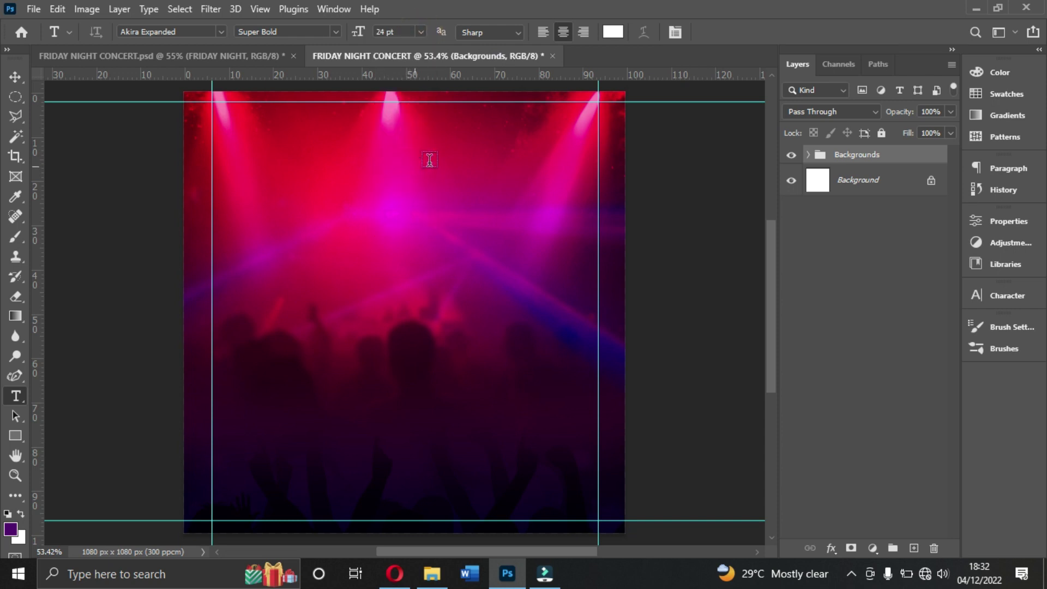
# Step: Type the two-line title FRIDAY / NIGHT on the flyer, commit it, and reduce it to 8 pt
pyautogui.click(341, 239)
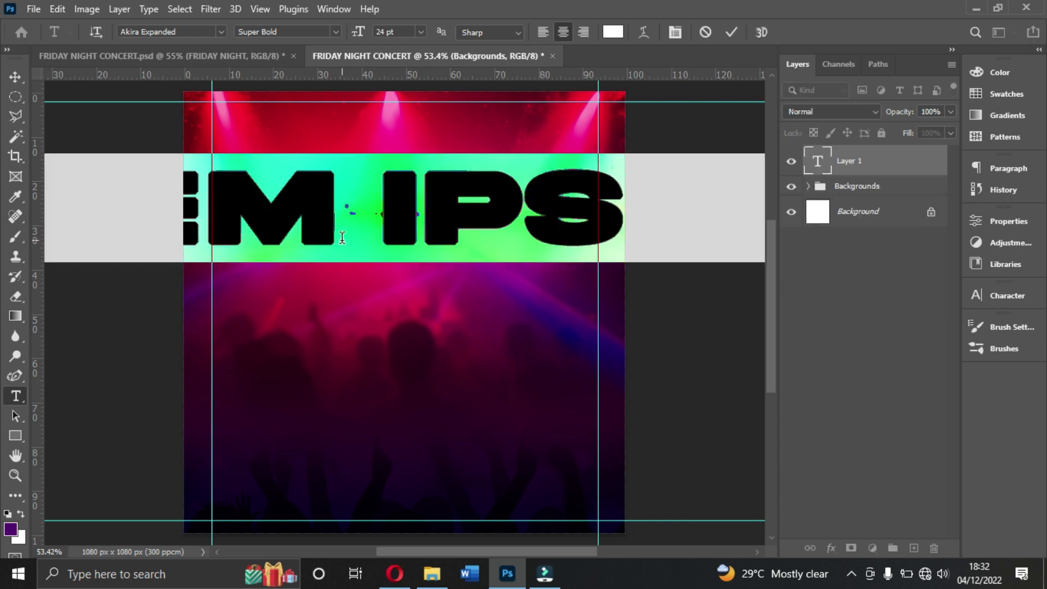
pyautogui.write('FRIDAY')
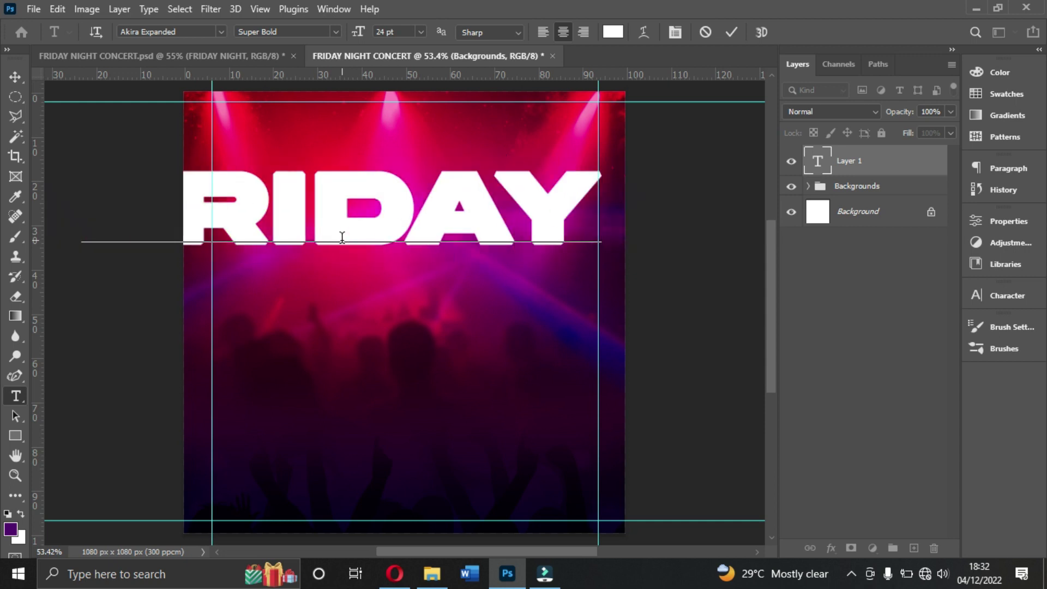
pyautogui.press('Return')
pyautogui.write('NIGHR')
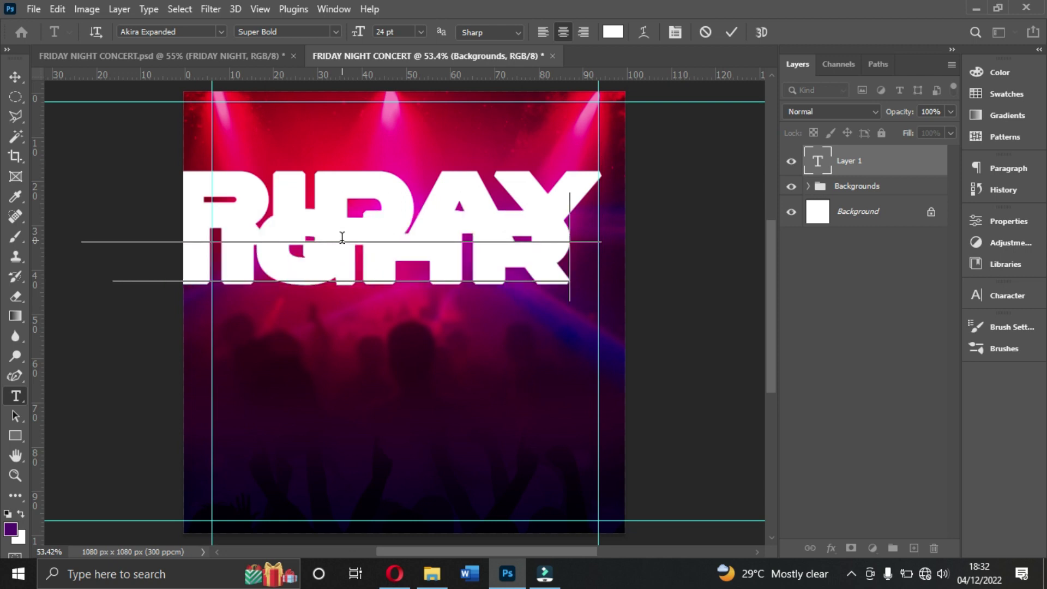
pyautogui.press('BackSpace')
pyautogui.write('T')
pyautogui.click(732, 32)
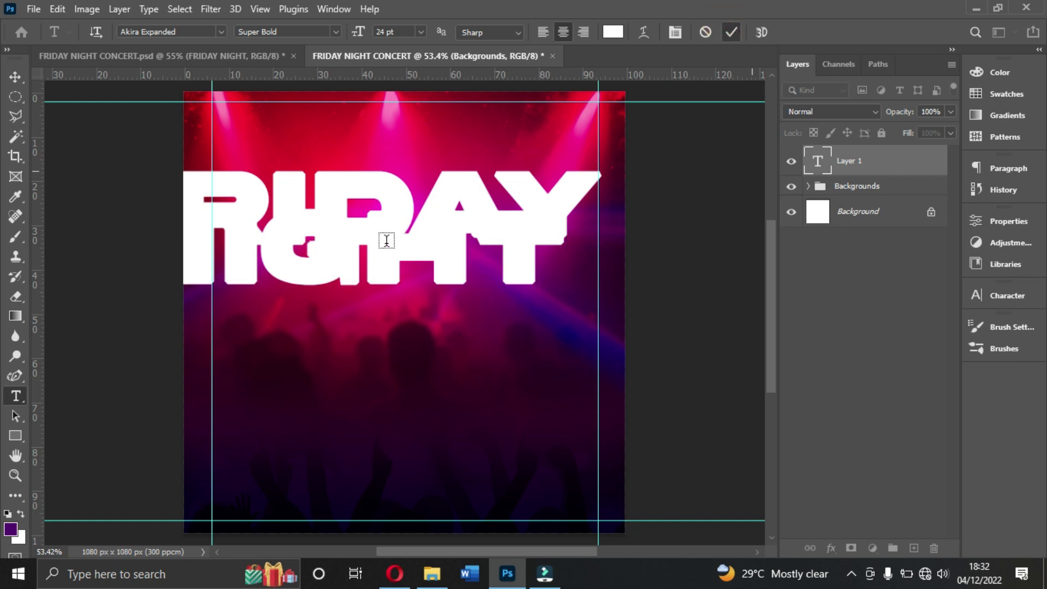
pyautogui.click(422, 32)
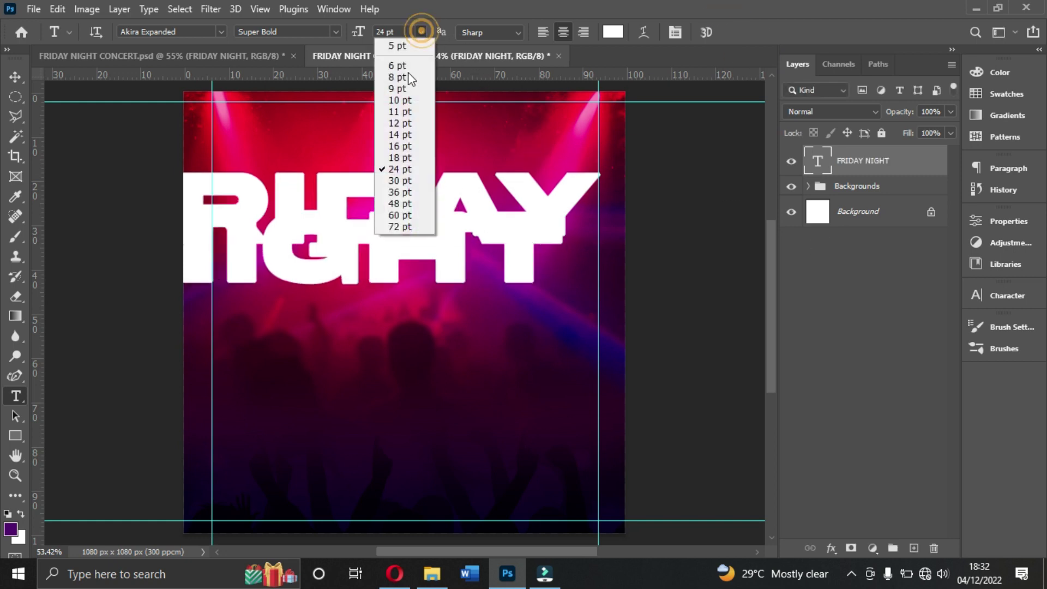
pyautogui.click(401, 72)
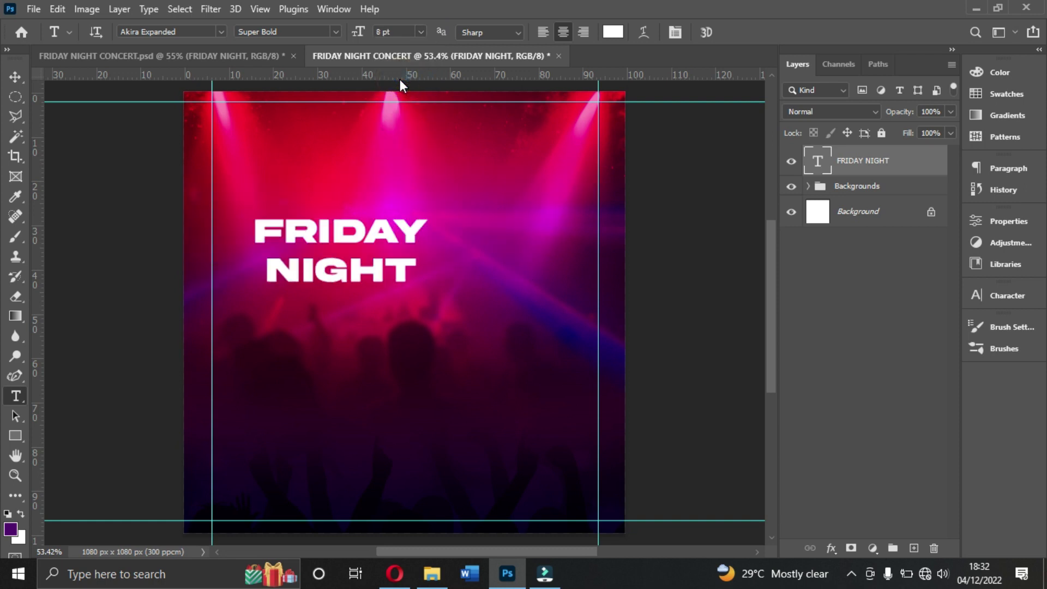
# Step: Move the title toward the top, enlarge it to 11 pt, and centre it horizontally
pyautogui.click(17, 81)
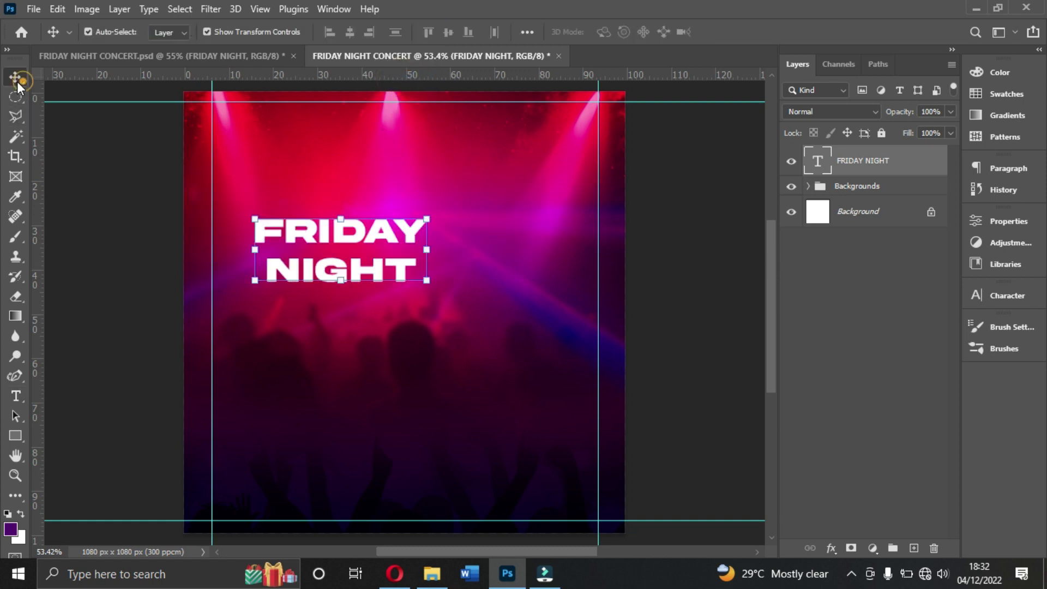
pyautogui.moveTo(371, 246); pyautogui.dragTo(435, 182)
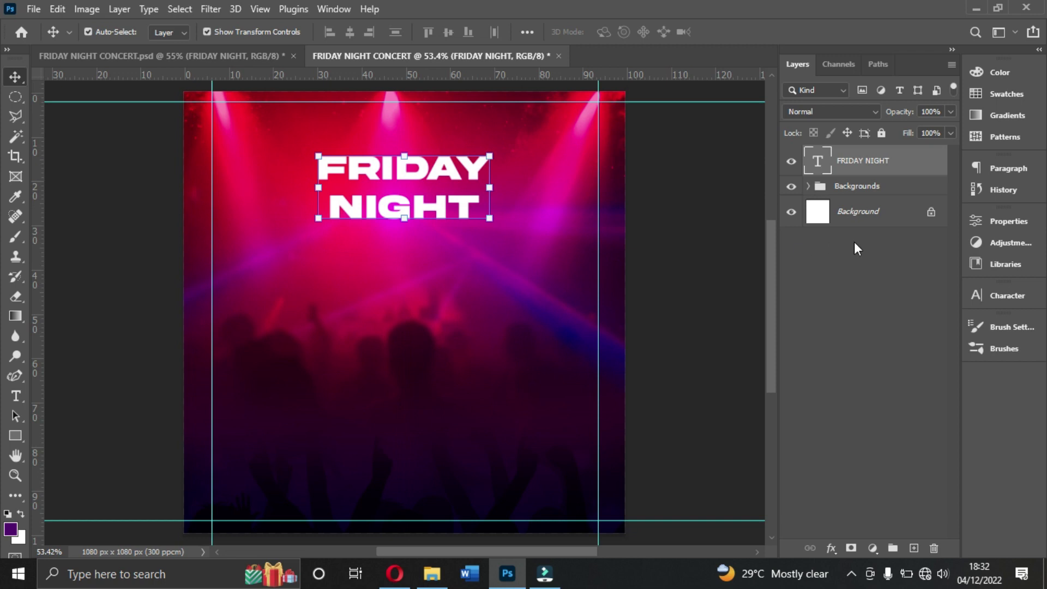
pyautogui.click(1019, 295)
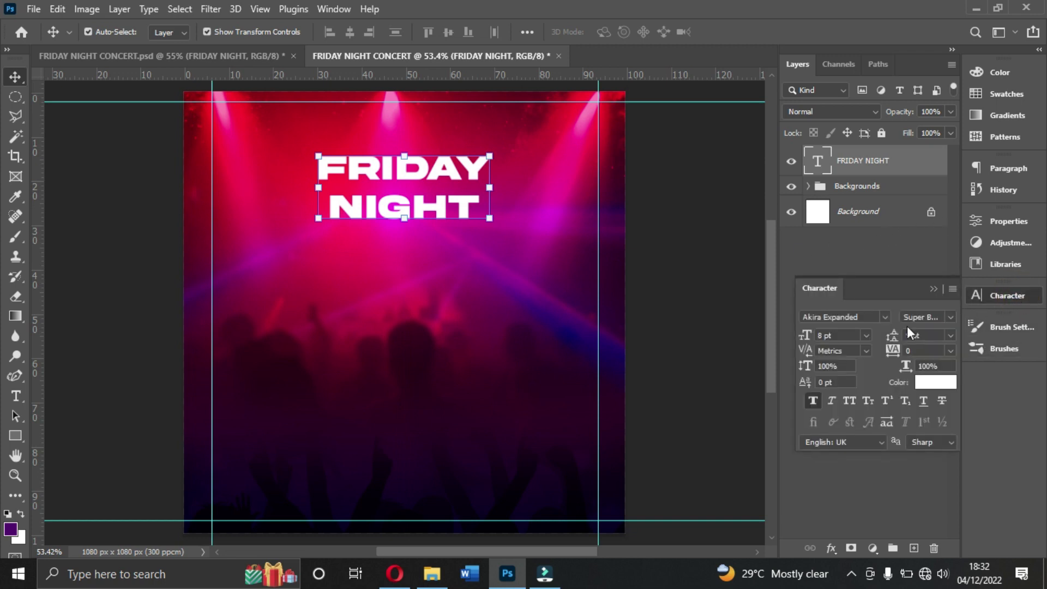
pyautogui.click(810, 399)
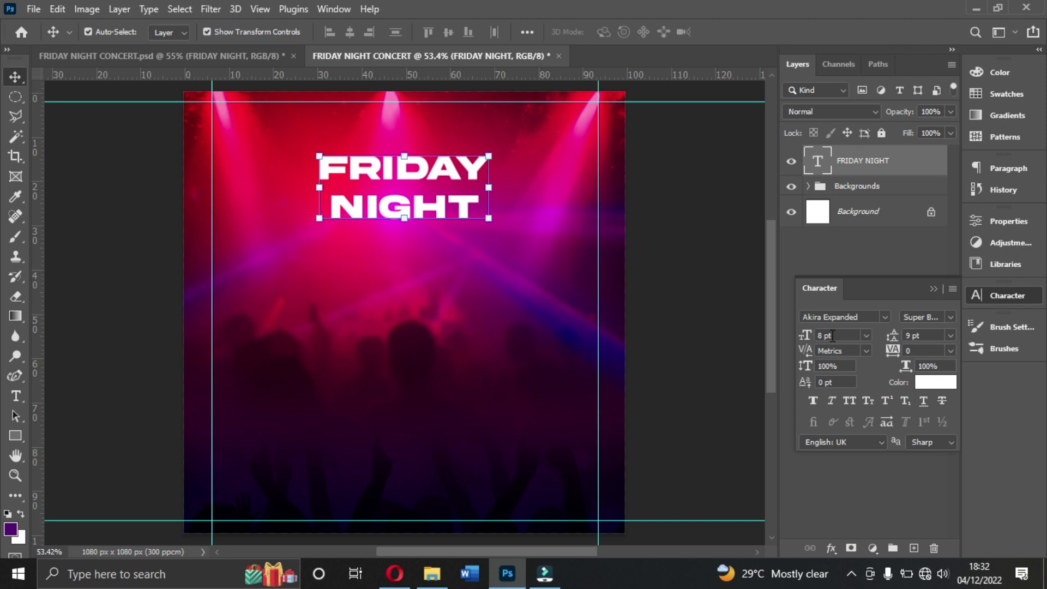
pyautogui.click(865, 337)
pyautogui.click(846, 414)
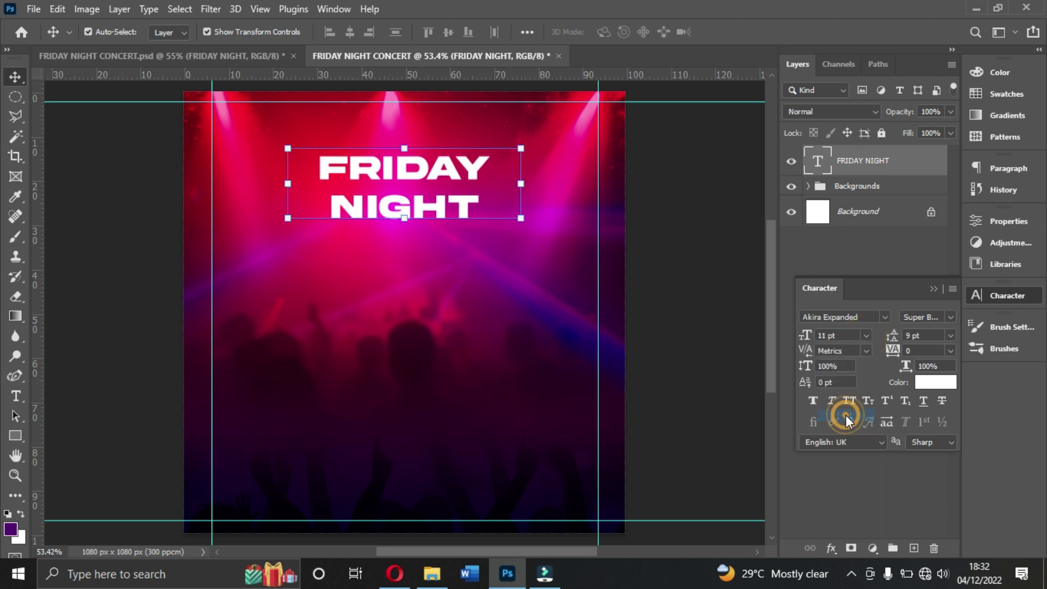
pyautogui.moveTo(410, 179); pyautogui.dragTo(424, 177)
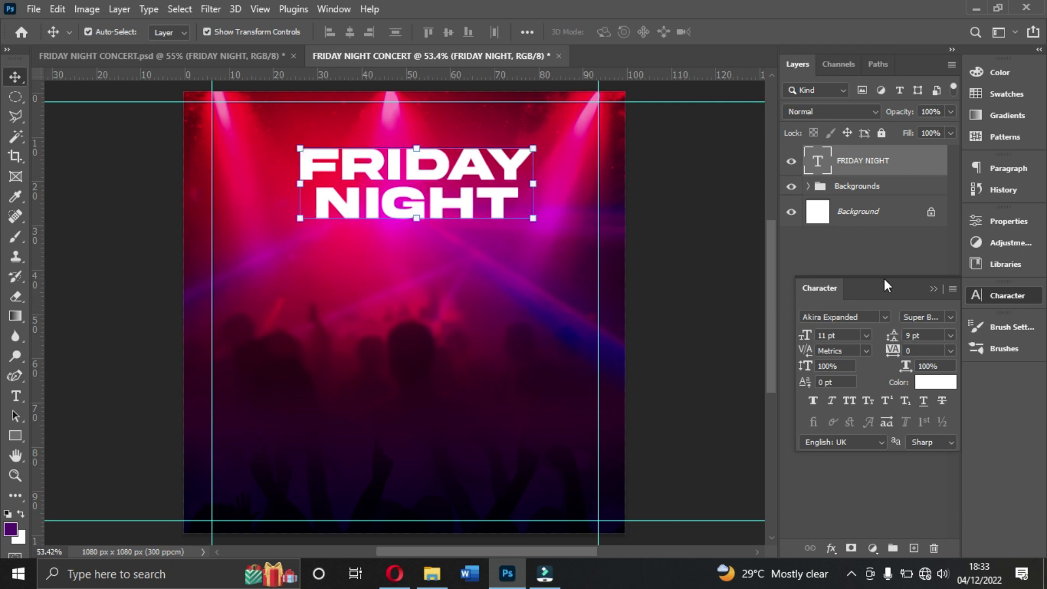
# Step: Tighten the title's leading to 8 pt and add a horizontal guide just below it
pyautogui.click(905, 336)
pyautogui.click(952, 336)
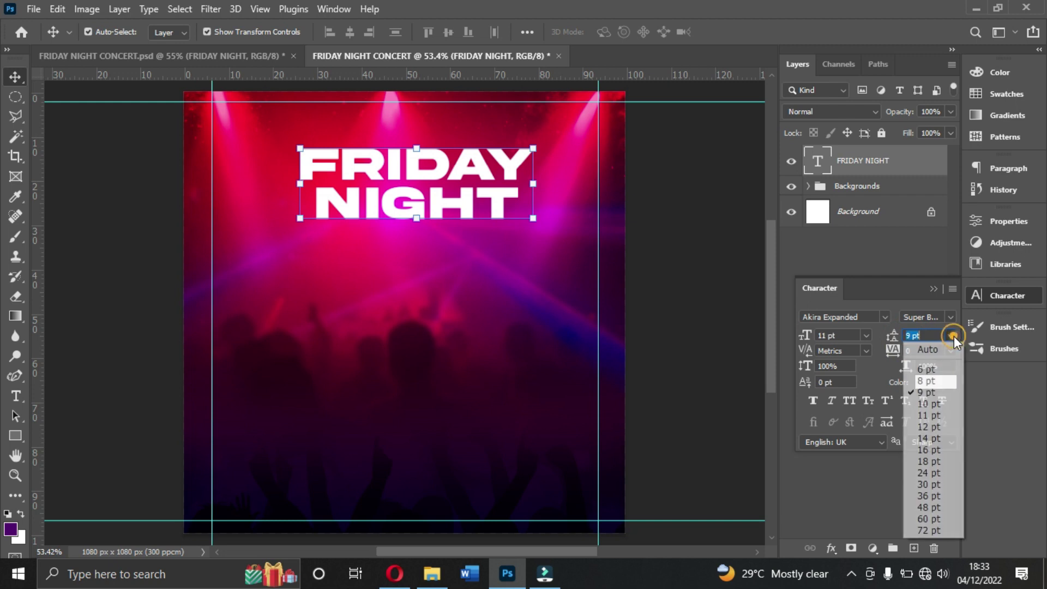
pyautogui.click(927, 381)
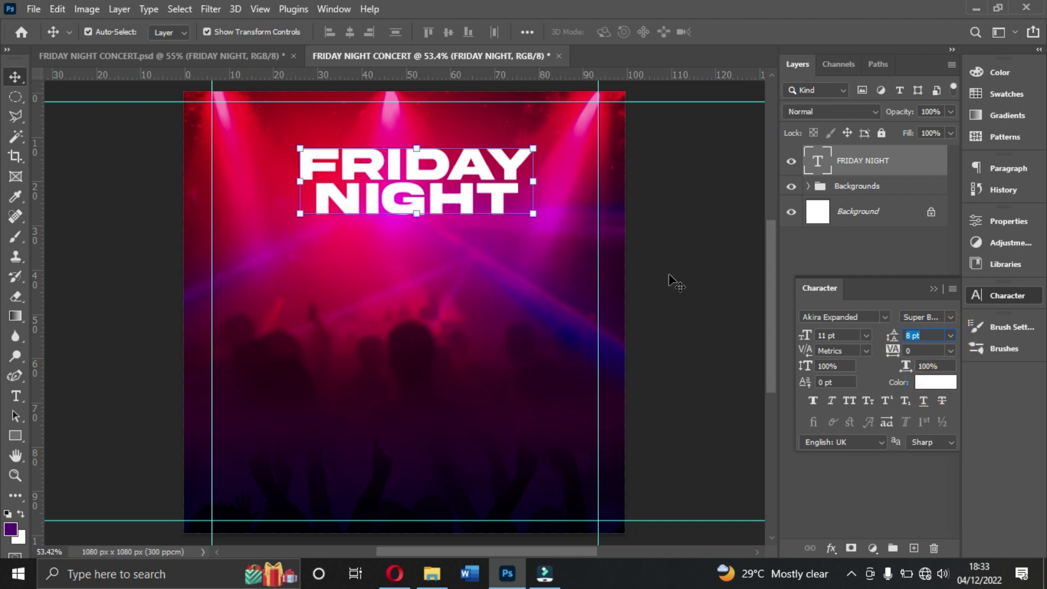
pyautogui.click(447, 193)
pyautogui.click(441, 190)
pyautogui.moveTo(472, 79); pyautogui.dragTo(470, 222)
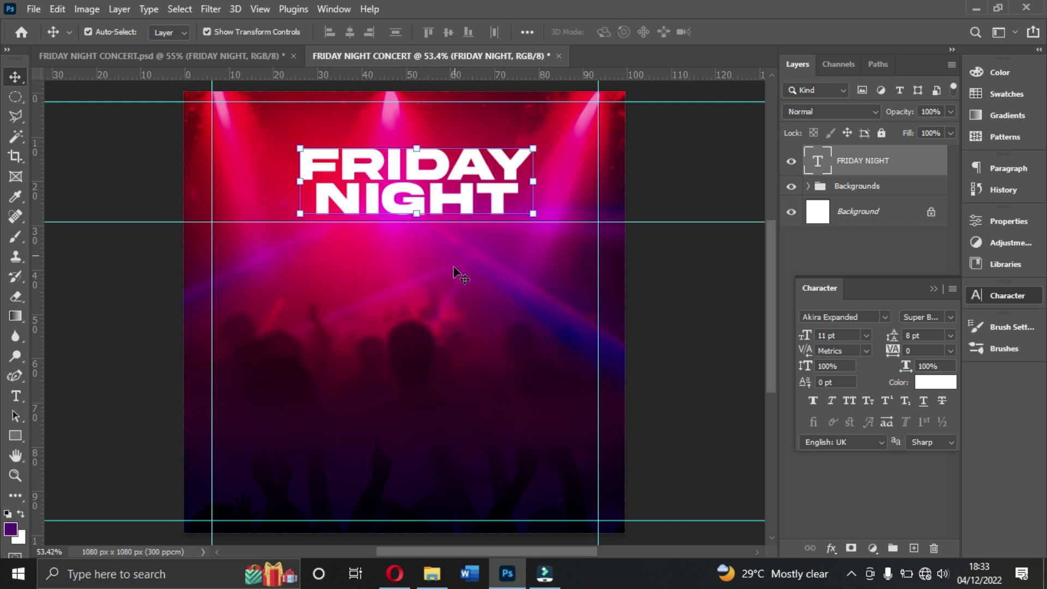
pyautogui.click(843, 185)
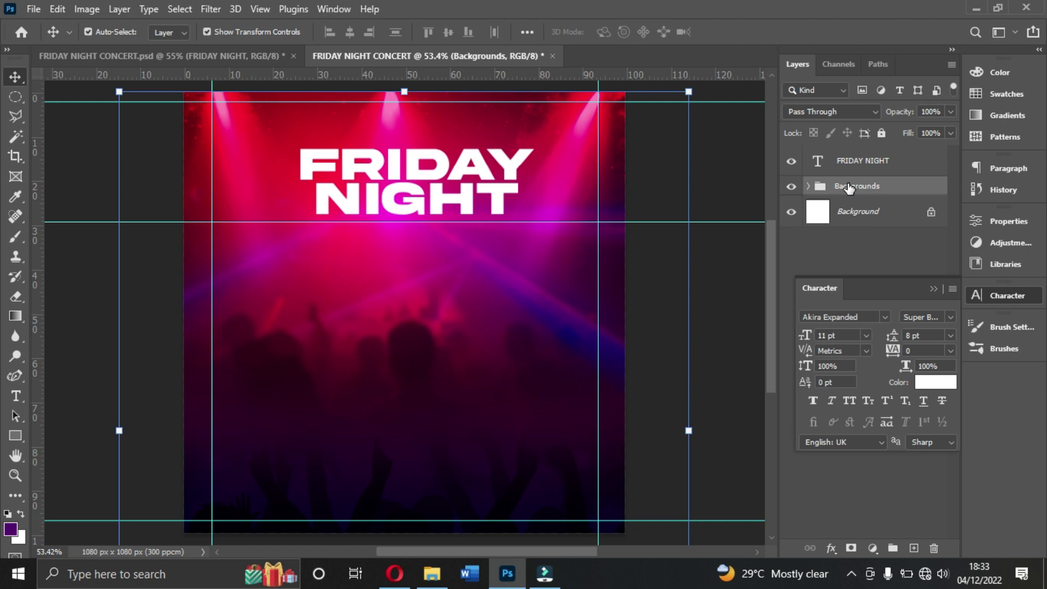
# Step: Drag portrait 47070272 from the RESOURCES folder onto the flyer and commit its placement
pyautogui.click(428, 575)
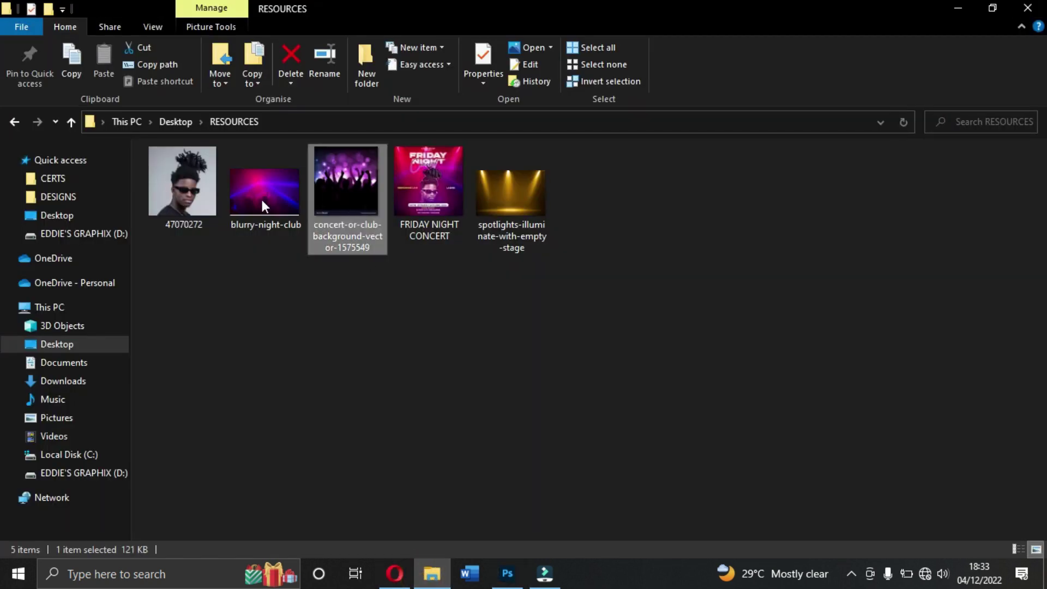
pyautogui.moveTo(171, 188); pyautogui.dragTo(469, 404)
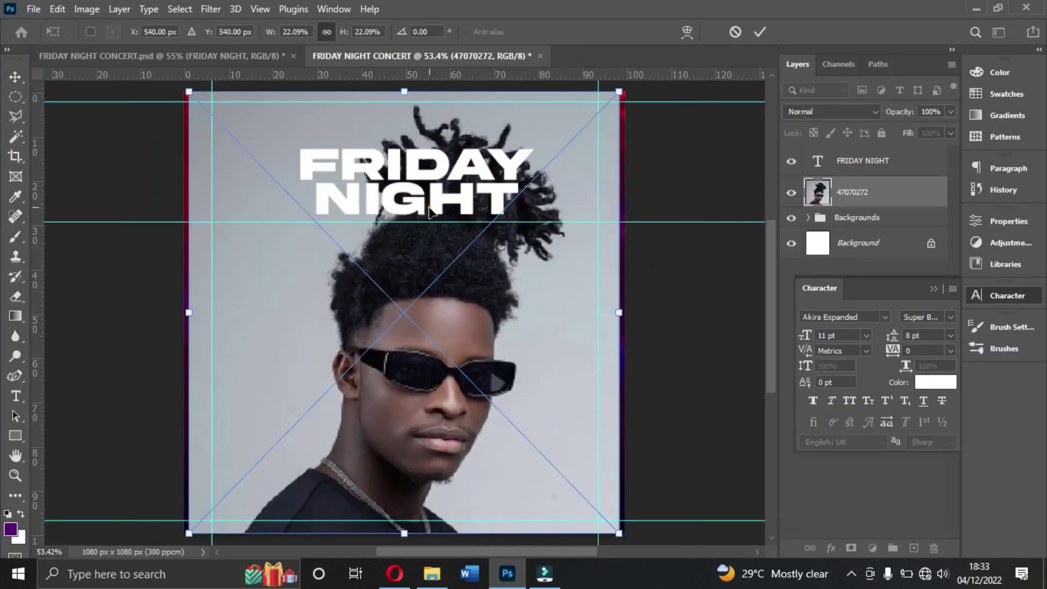
pyautogui.press('Return')
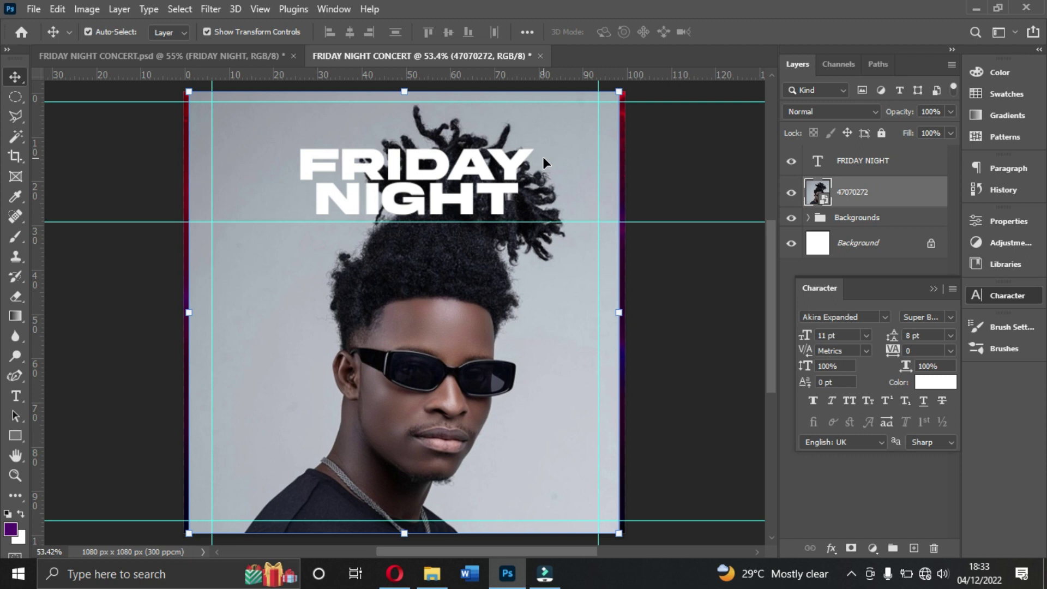
pyautogui.click(934, 287)
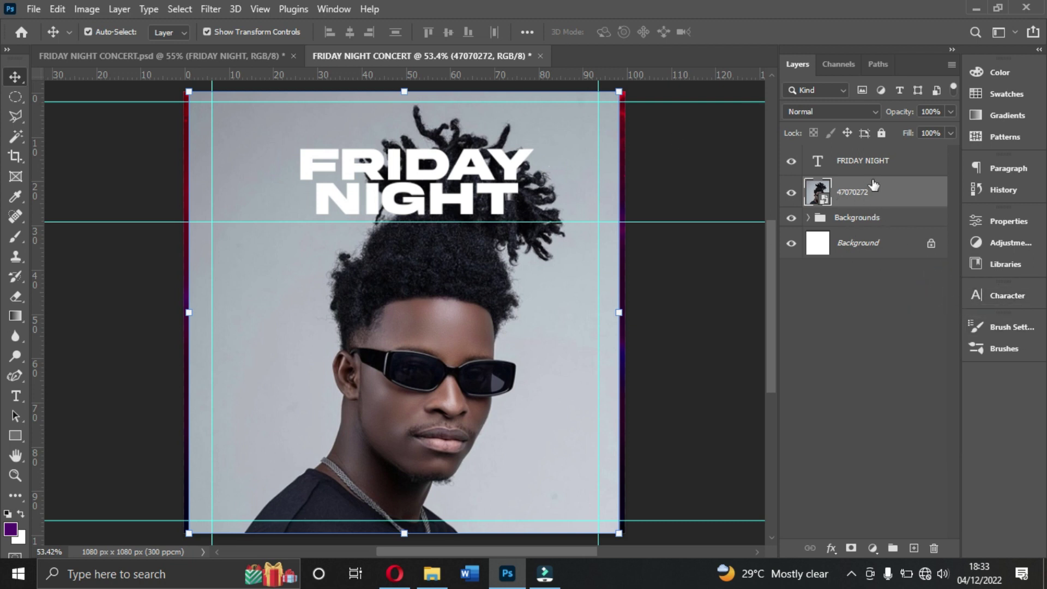
# Step: Rasterize the 47070272 layer and apply Remove Background from the Properties panel's Quick Actions
pyautogui.rightClick(895, 196)
pyautogui.rightClick(895, 195)
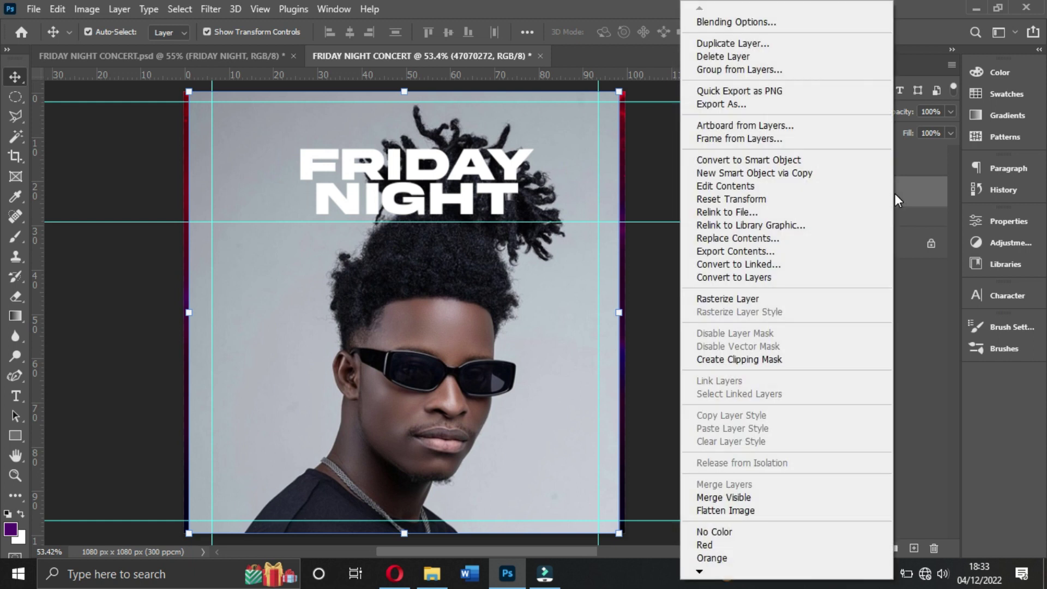
pyautogui.click(728, 298)
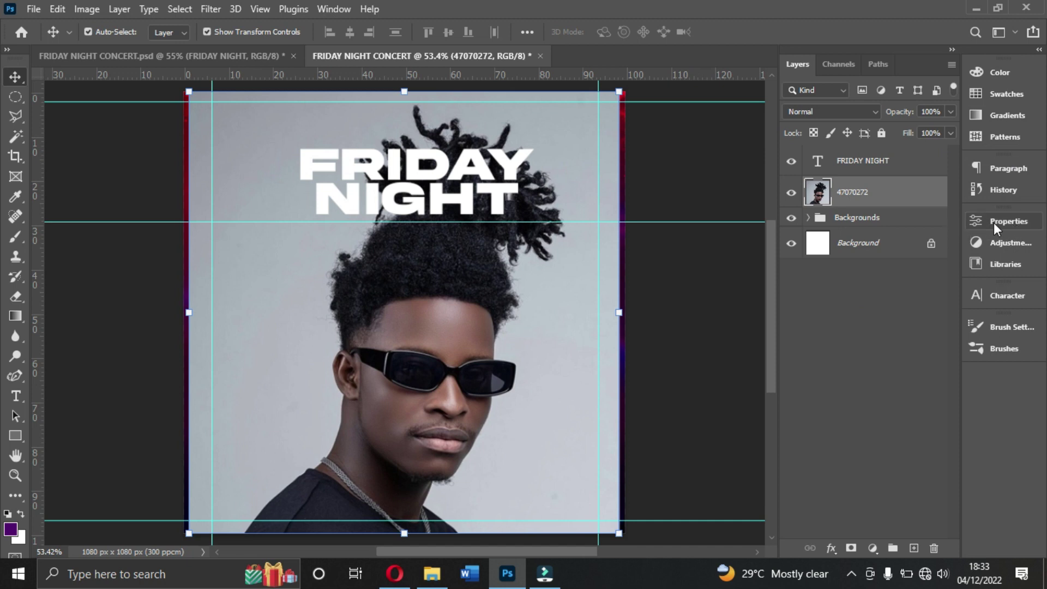
pyautogui.click(334, 9)
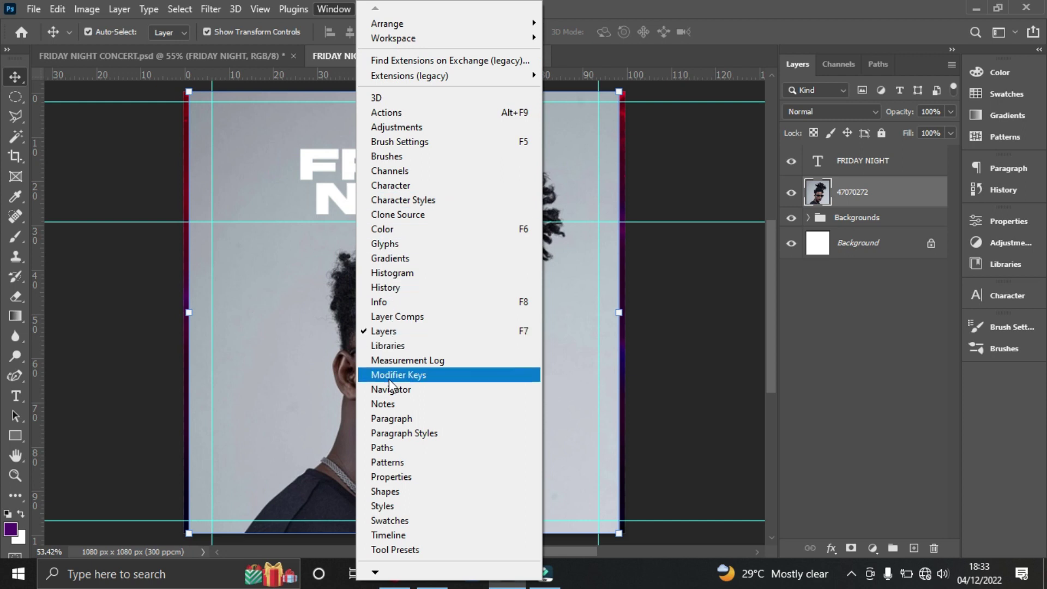
pyautogui.click(406, 478)
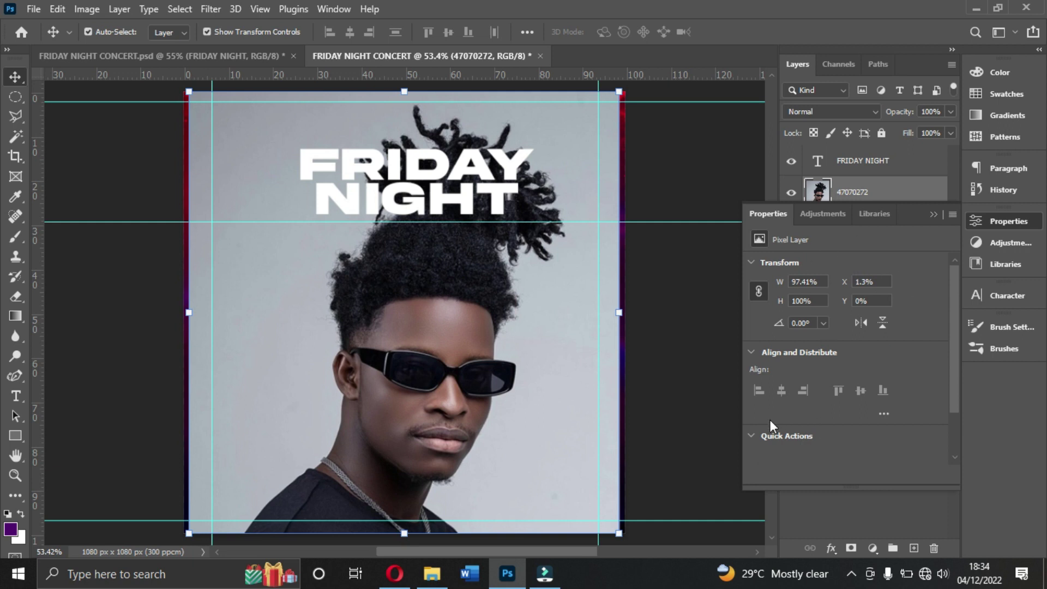
pyautogui.scroll(-2, 787, 410)
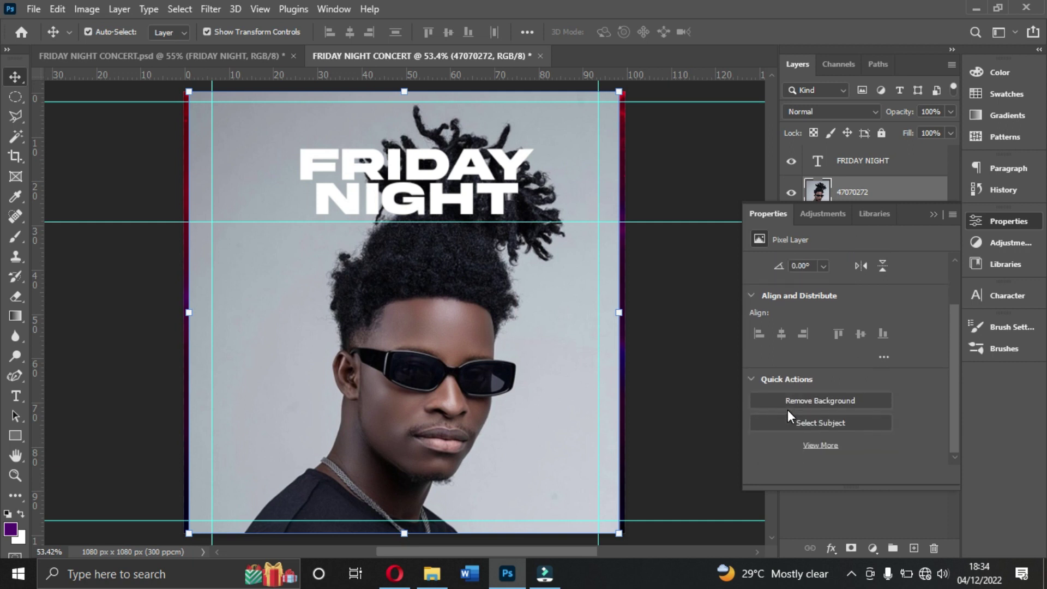
pyautogui.click(822, 401)
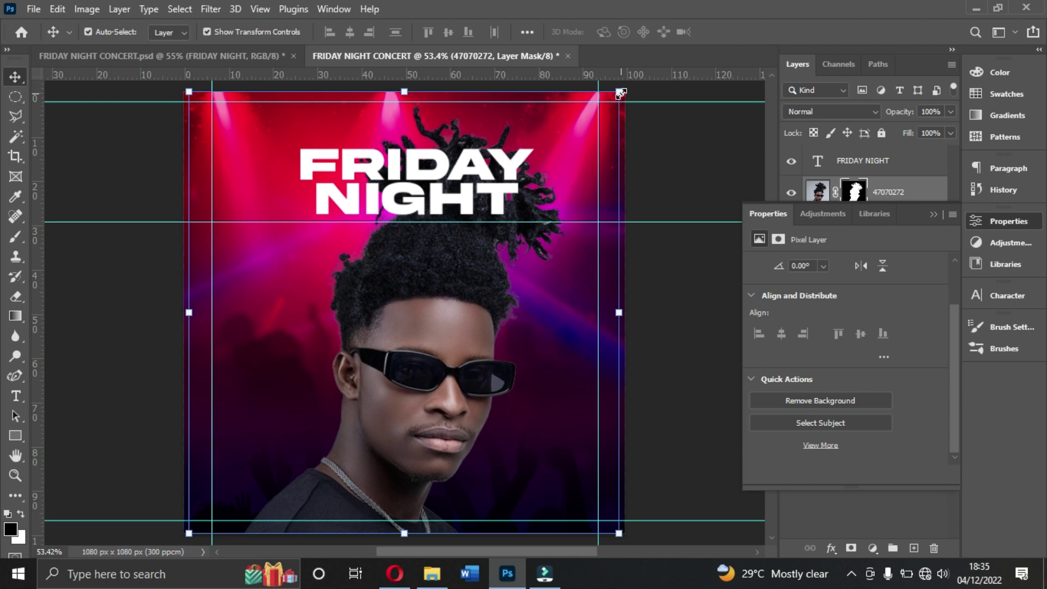
# Step: Scale the cut-out portrait down to sit beneath the title
pyautogui.press('alt')
pyautogui.moveTo(619, 91); pyautogui.dragTo(518, 203)
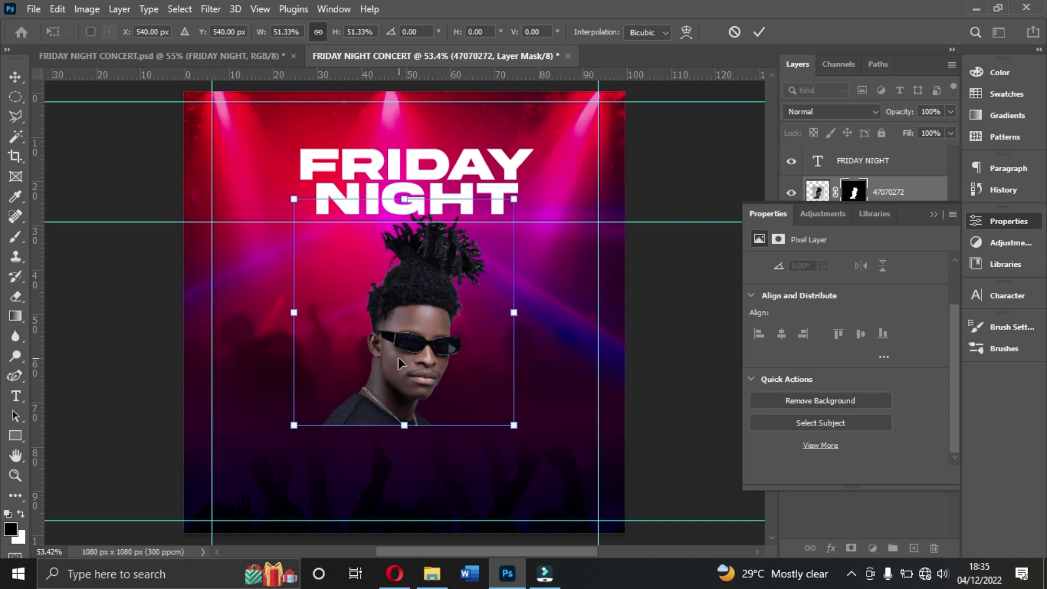
pyautogui.moveTo(404, 426); pyautogui.dragTo(405, 440)
pyautogui.press('Return')
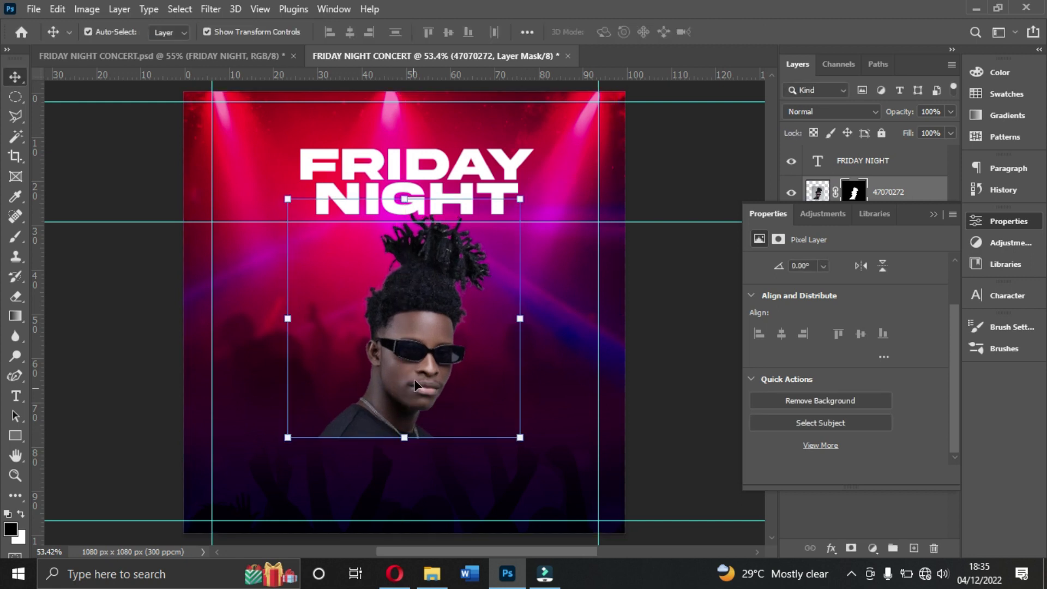
# Step: Add a guide at about 80% height and resize the portrait so its bottom reaches it
pyautogui.moveTo(443, 75); pyautogui.dragTo(408, 448)
pyautogui.hotkey('ctrl', 't')
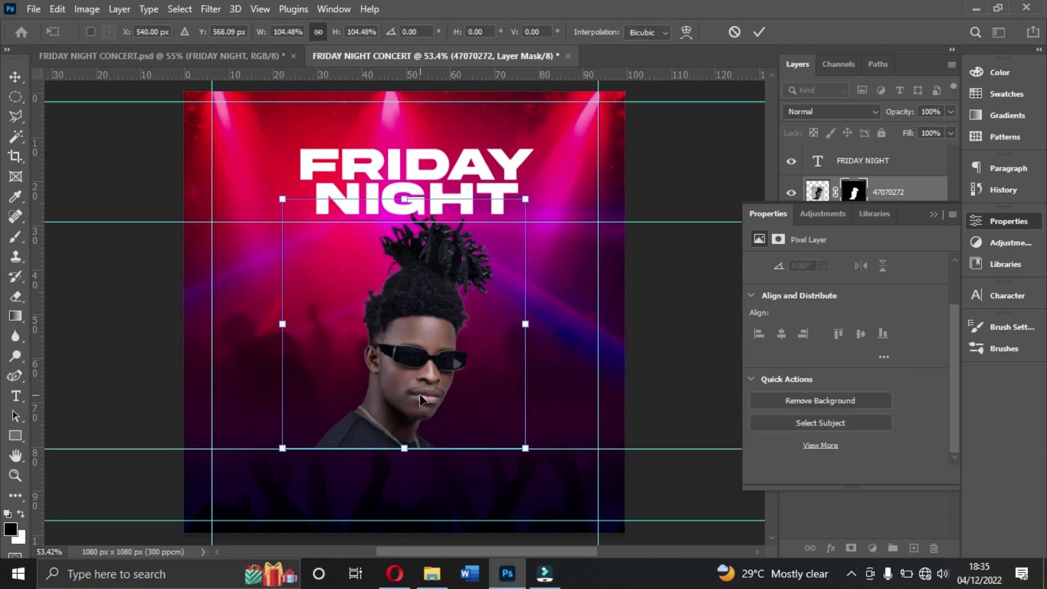
pyautogui.press('Return')
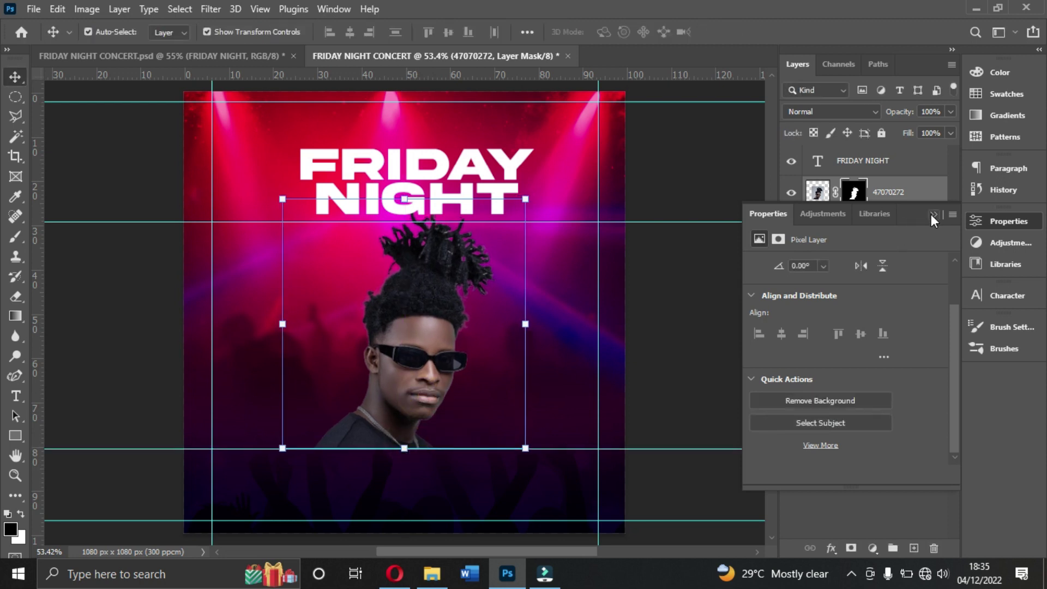
pyautogui.click(933, 214)
pyautogui.click(812, 195)
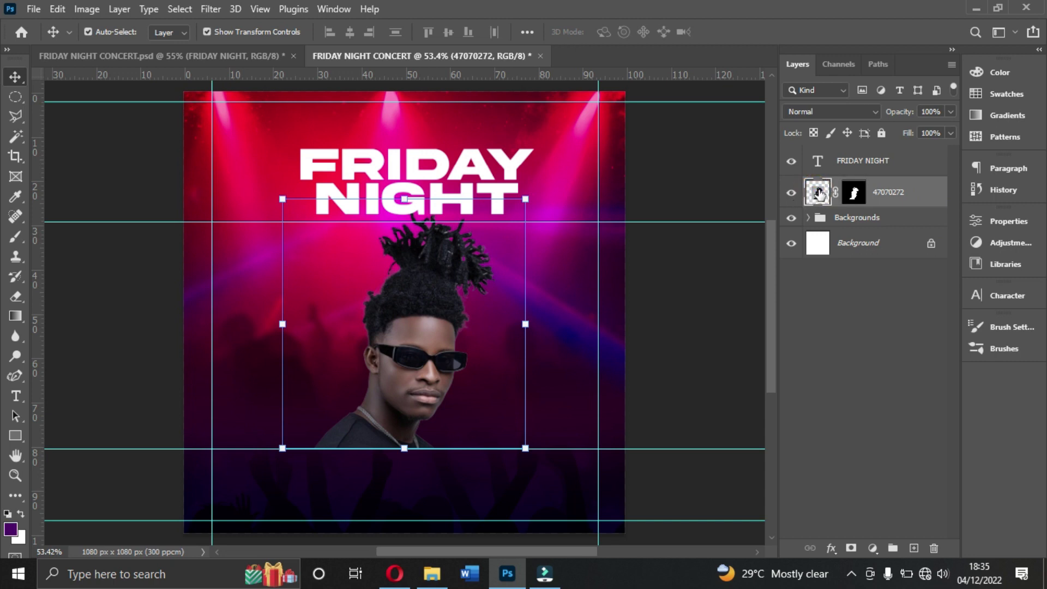
# Step: Erase the bottom of the shoulders with a 275 px Soft Round eraser at 0% hardness
pyautogui.rightClick(814, 198)
pyautogui.click(815, 196)
pyautogui.click(15, 296)
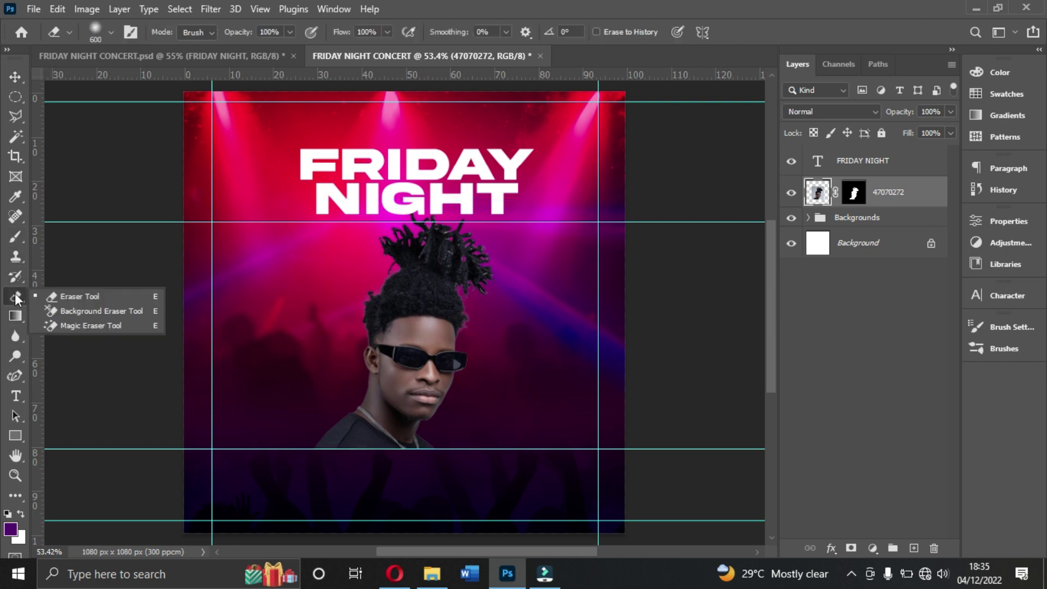
pyautogui.click(99, 296)
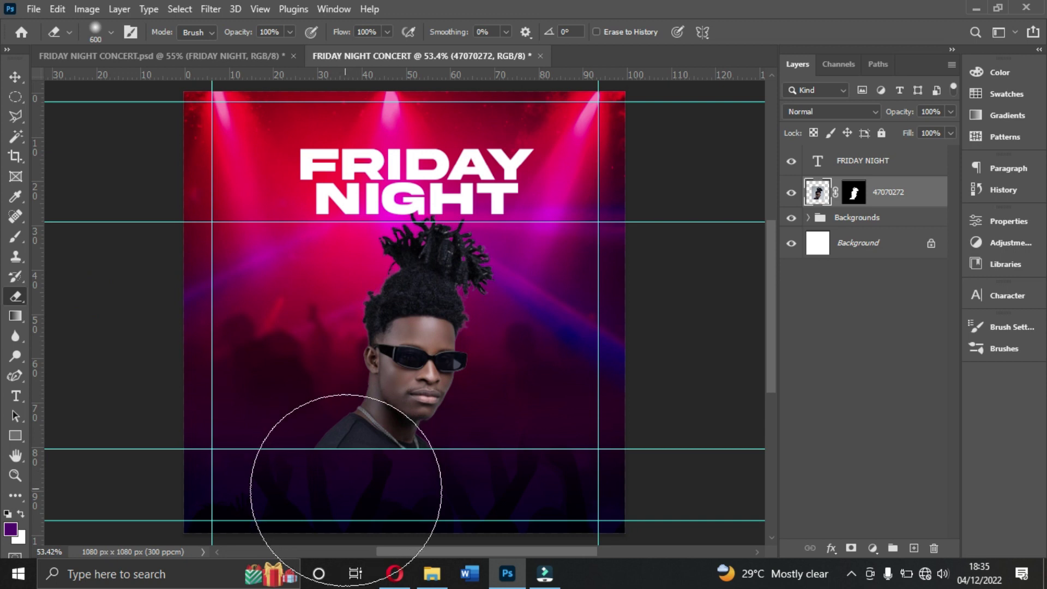
pyautogui.click(113, 33)
pyautogui.moveTo(173, 82); pyautogui.dragTo(170, 83)
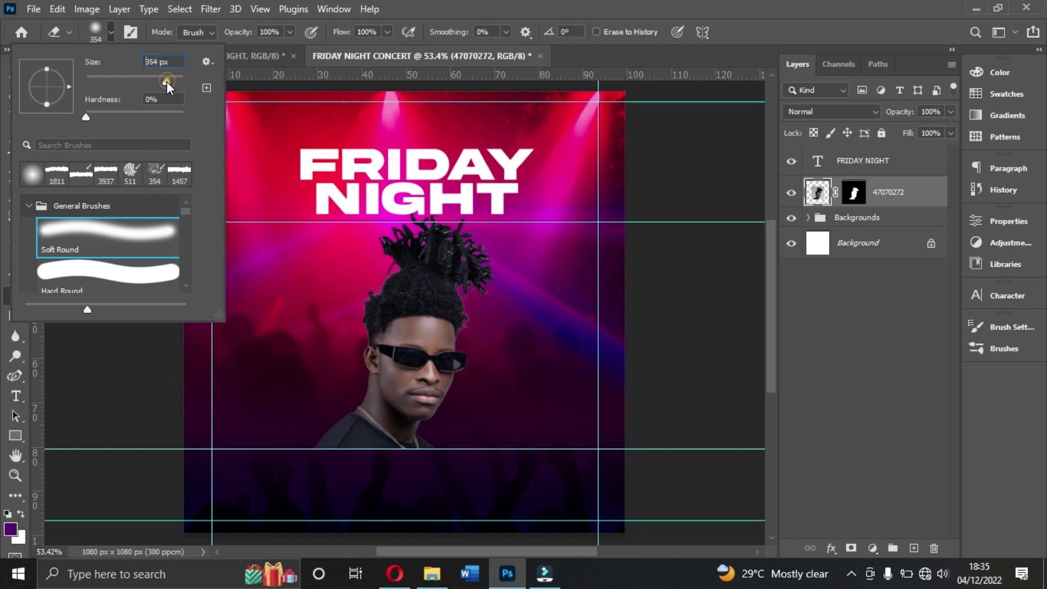
pyautogui.click(384, 502)
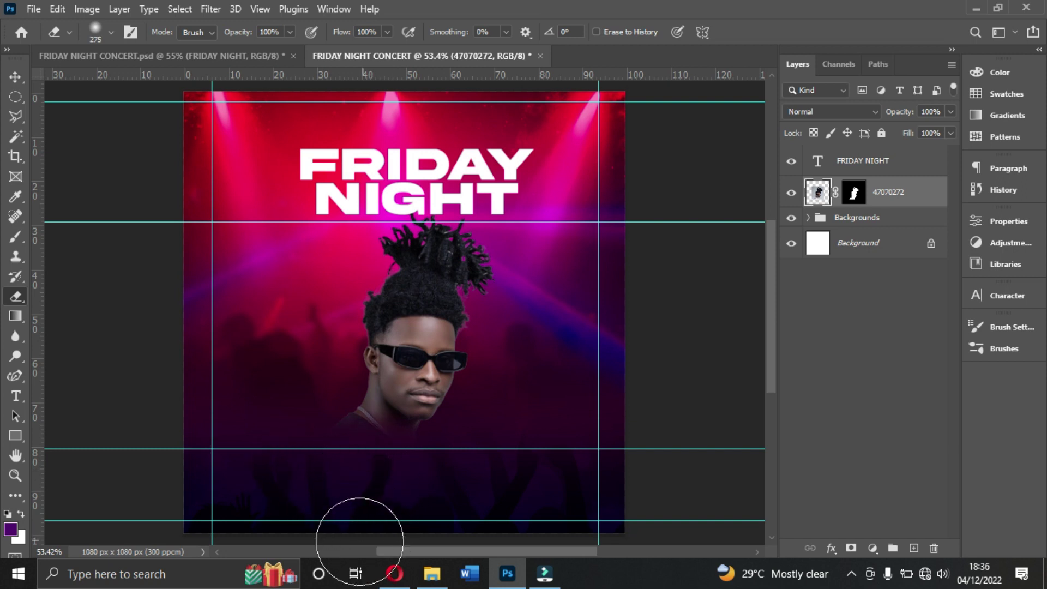
pyautogui.moveTo(338, 465)
pyautogui.mouseDown()
pyautogui.moveTo(335, 495)
pyautogui.moveTo(395, 493)
pyautogui.mouseUp()
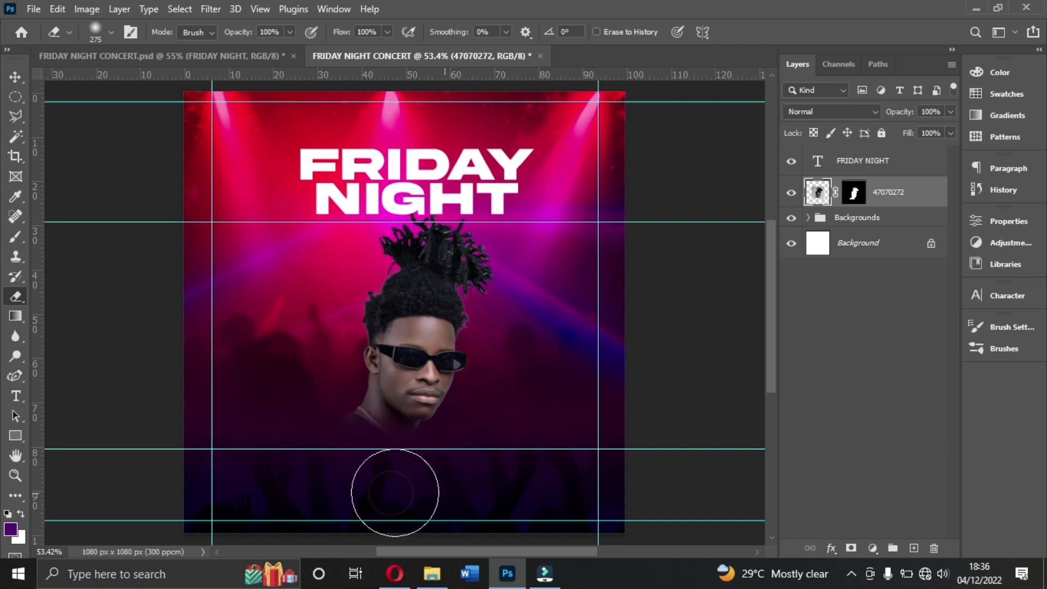
pyautogui.click(19, 77)
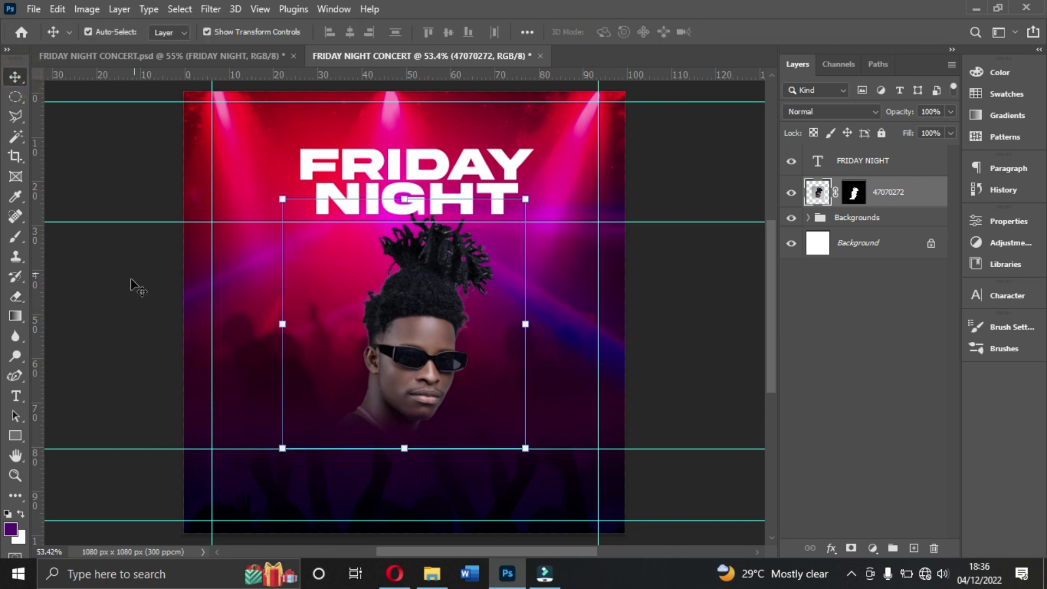
# Step: Check the FRIDAY NIGHT CONCERT reference, then lower the crowd background layer's opacity to 63%
pyautogui.click(432, 574)
pyautogui.doubleClick(426, 171)
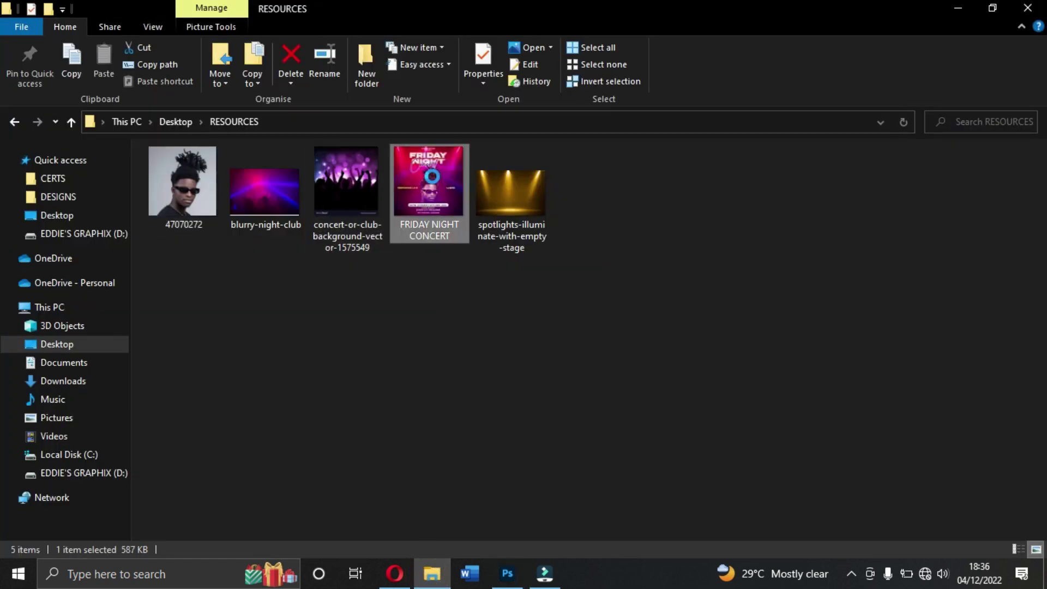
pyautogui.click(508, 574)
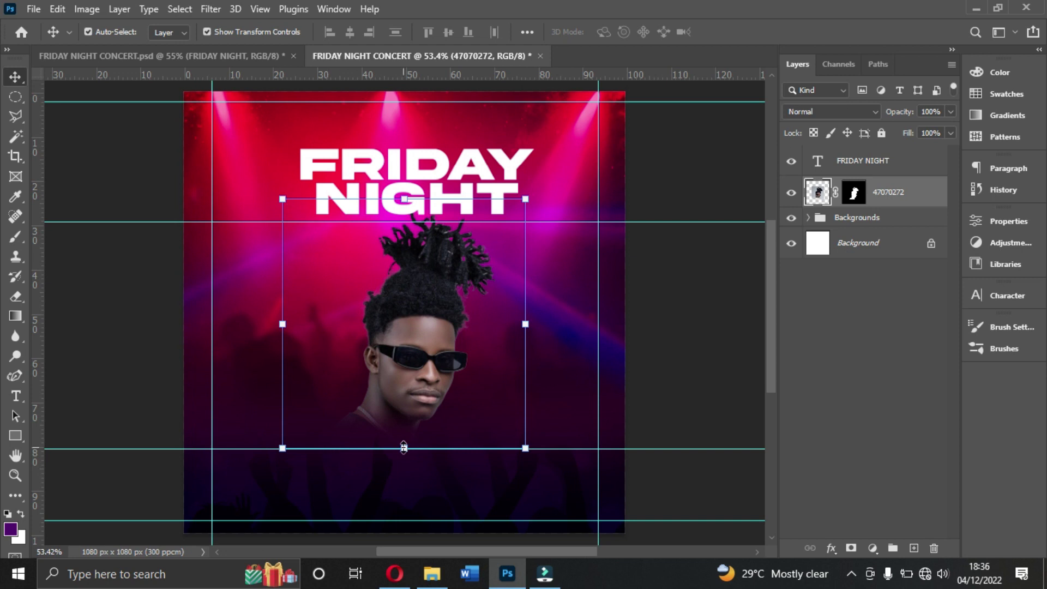
pyautogui.click(513, 522)
pyautogui.click(507, 496)
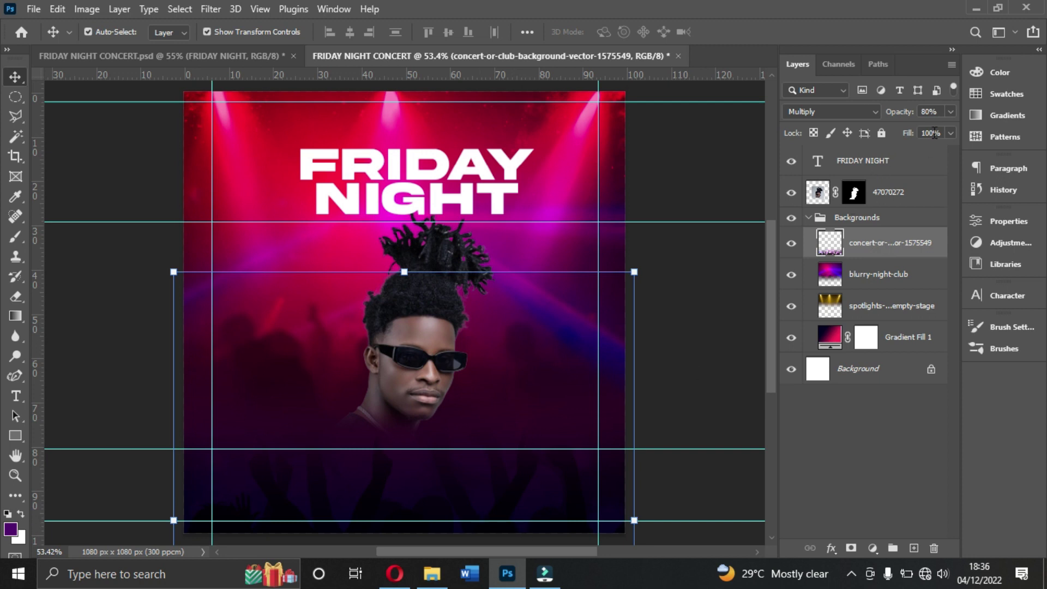
pyautogui.click(950, 112)
pyautogui.moveTo(935, 132); pyautogui.dragTo(923, 132)
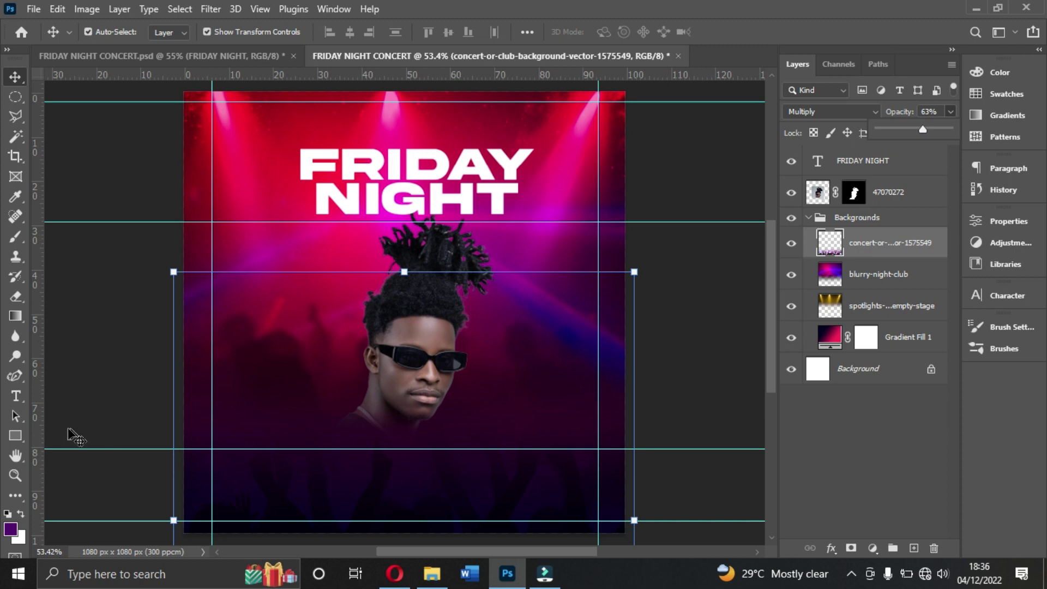
pyautogui.click(15, 436)
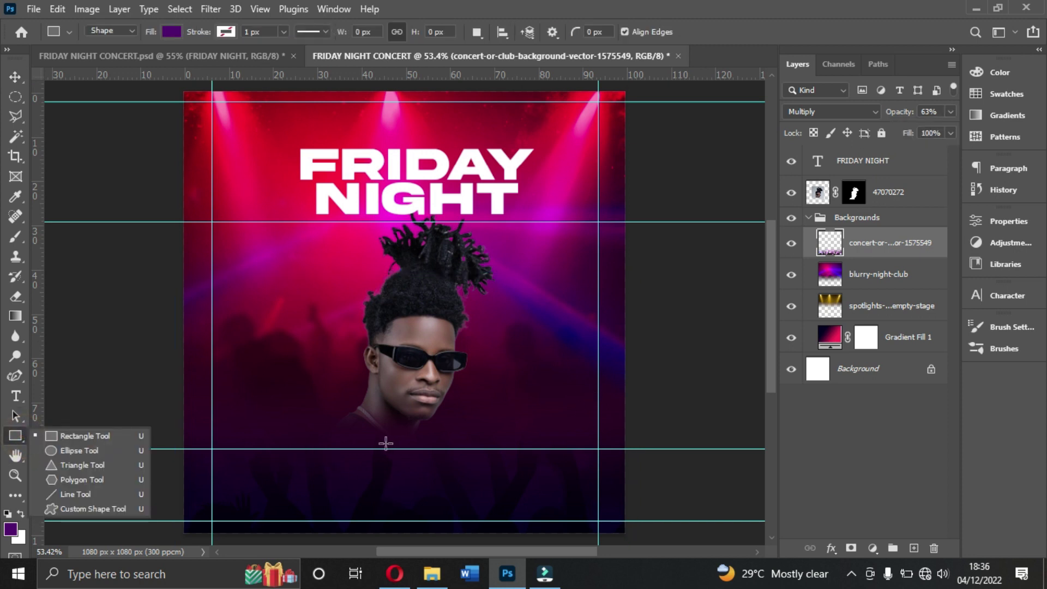
# Step: Draw a white 625×64 px bar near the flyer bottom with 10 px rounded corners
pyautogui.click(809, 217)
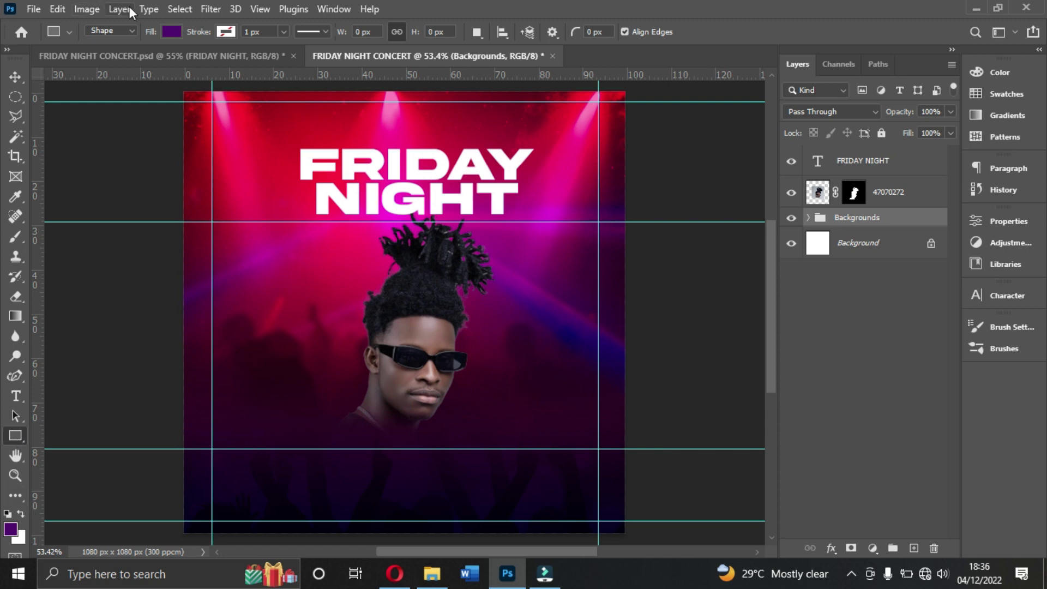
pyautogui.click(173, 32)
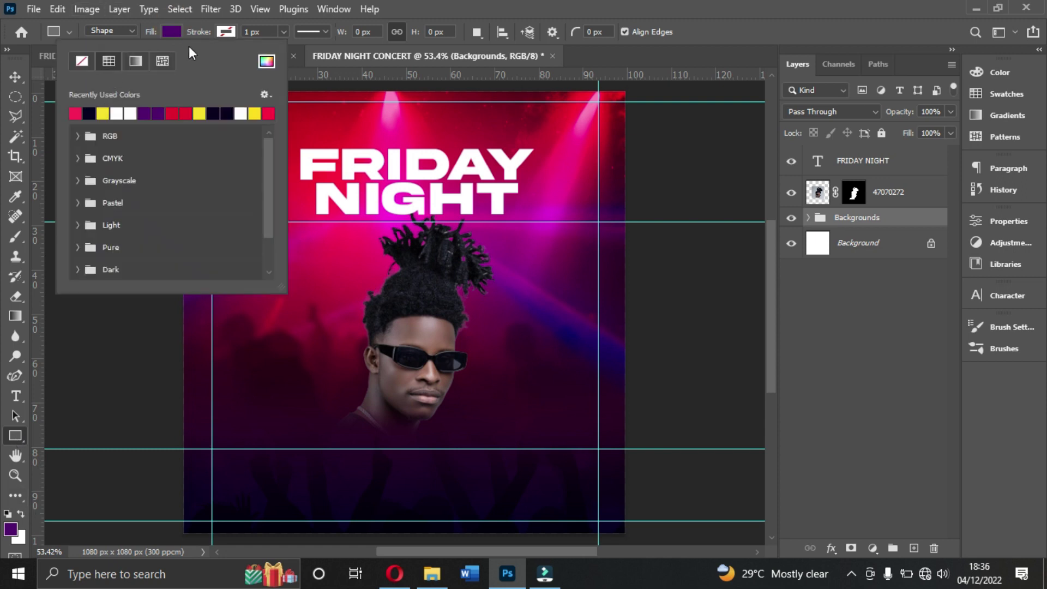
pyautogui.click(178, 30)
pyautogui.click(178, 31)
pyautogui.click(241, 113)
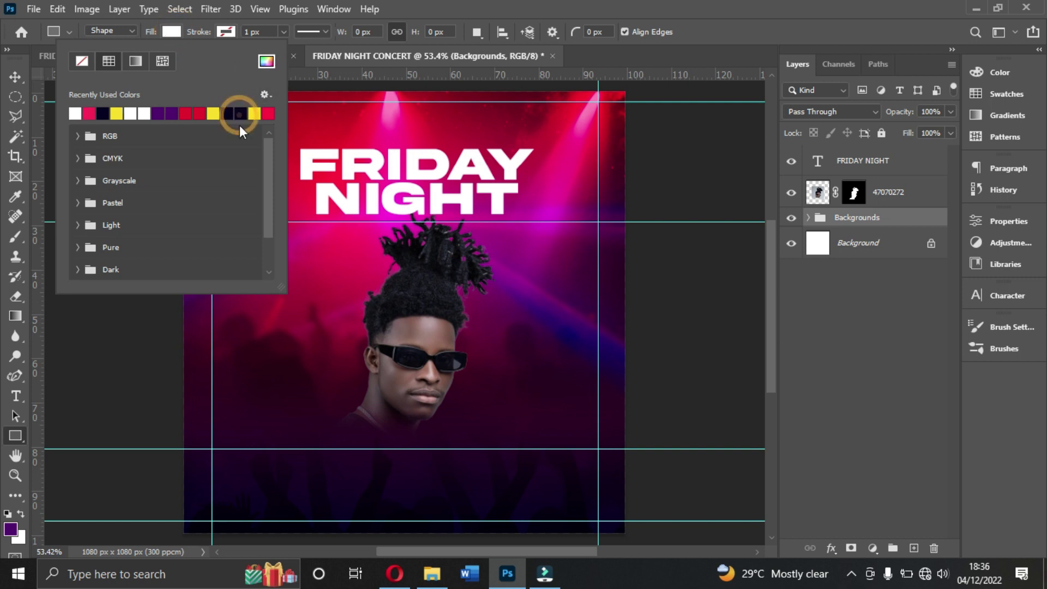
pyautogui.moveTo(298, 441); pyautogui.dragTo(554, 467)
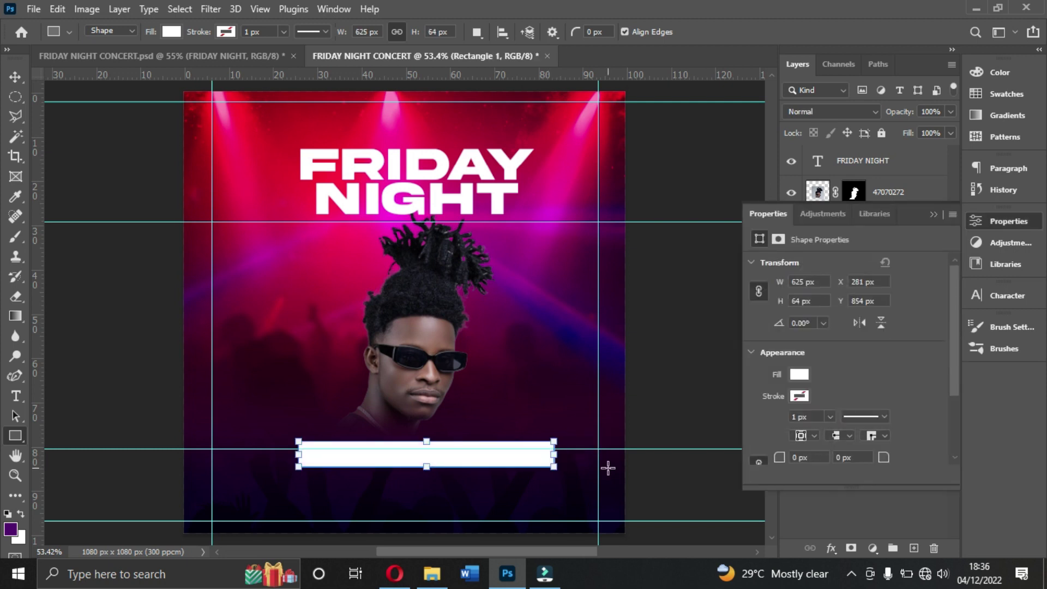
pyautogui.scroll(-3, 780, 439)
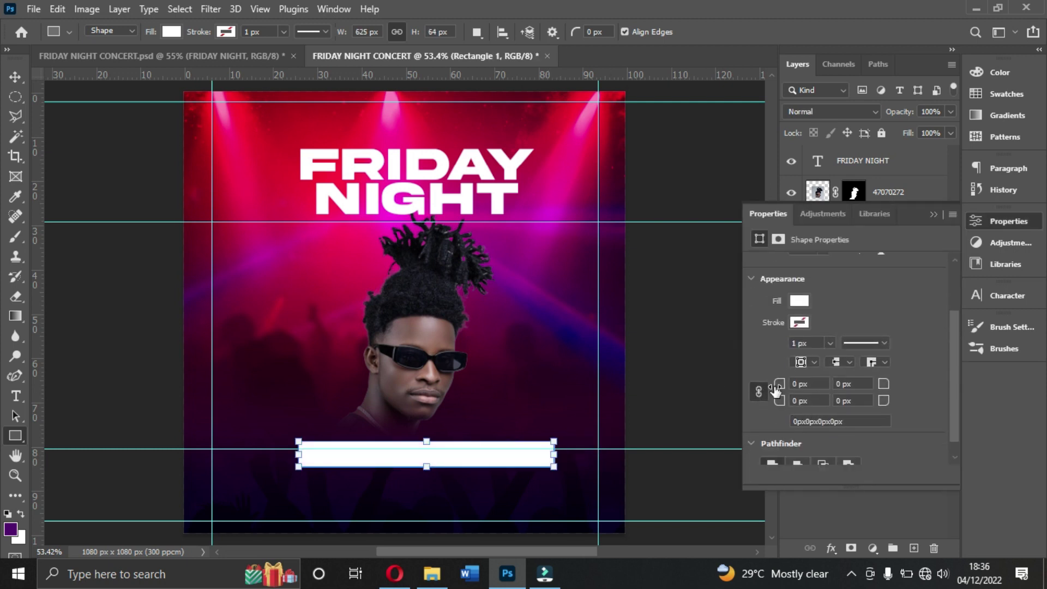
pyautogui.moveTo(775, 391); pyautogui.dragTo(784, 386)
# Step: Remove the lower guide and centre the white bar horizontally on the canvas
pyautogui.click(14, 77)
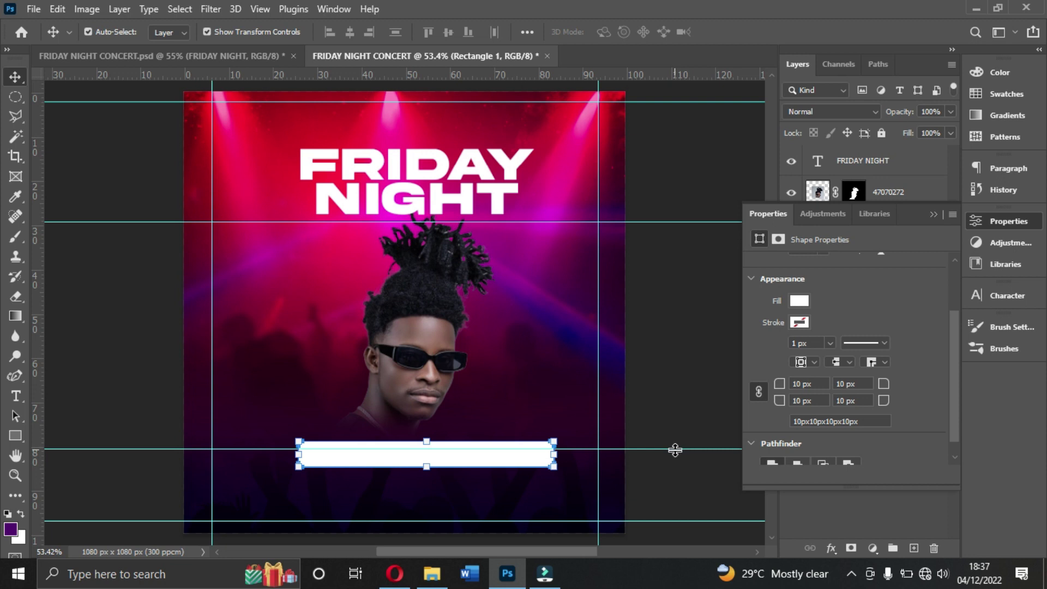
pyautogui.moveTo(673, 448); pyautogui.dragTo(632, 216)
pyautogui.moveTo(623, 61); pyautogui.dragTo(624, 61)
pyautogui.press('ctrl')
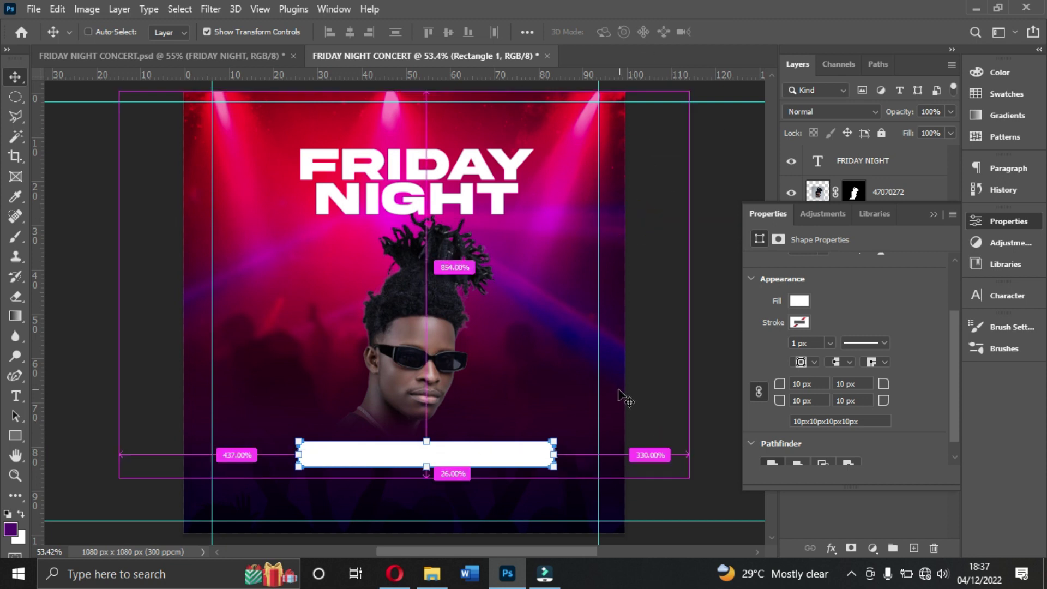
pyautogui.hotkey('ctrl', 'a')
pyautogui.click(349, 34)
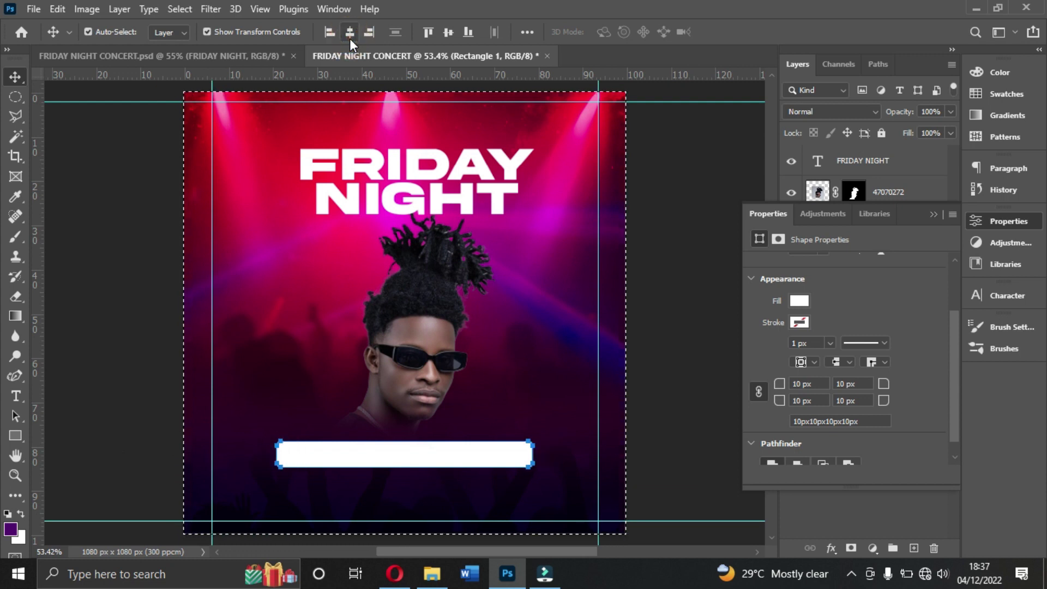
pyautogui.hotkey('ctrl', 'd')
pyautogui.click(934, 214)
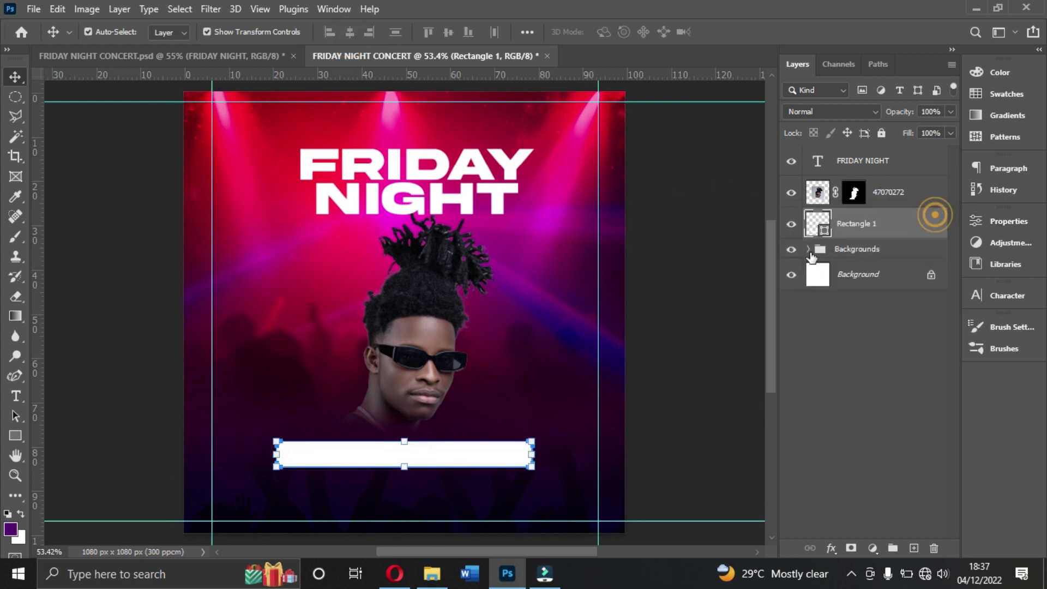
pyautogui.click(708, 252)
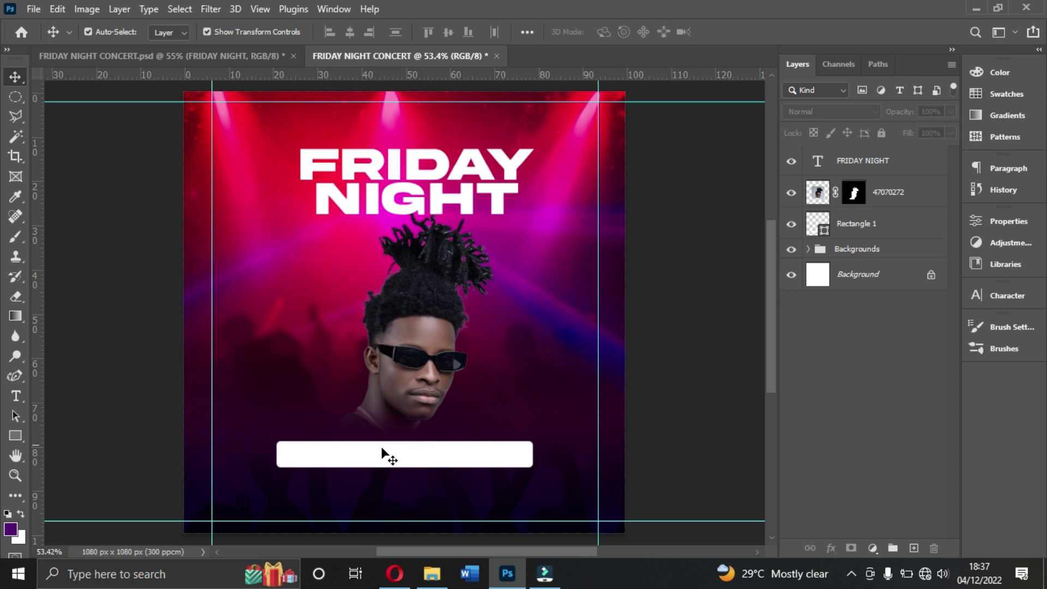
# Step: Stretch the 47070272 portrait about 5% further down so it extends behind the white bar
pyautogui.click(446, 574)
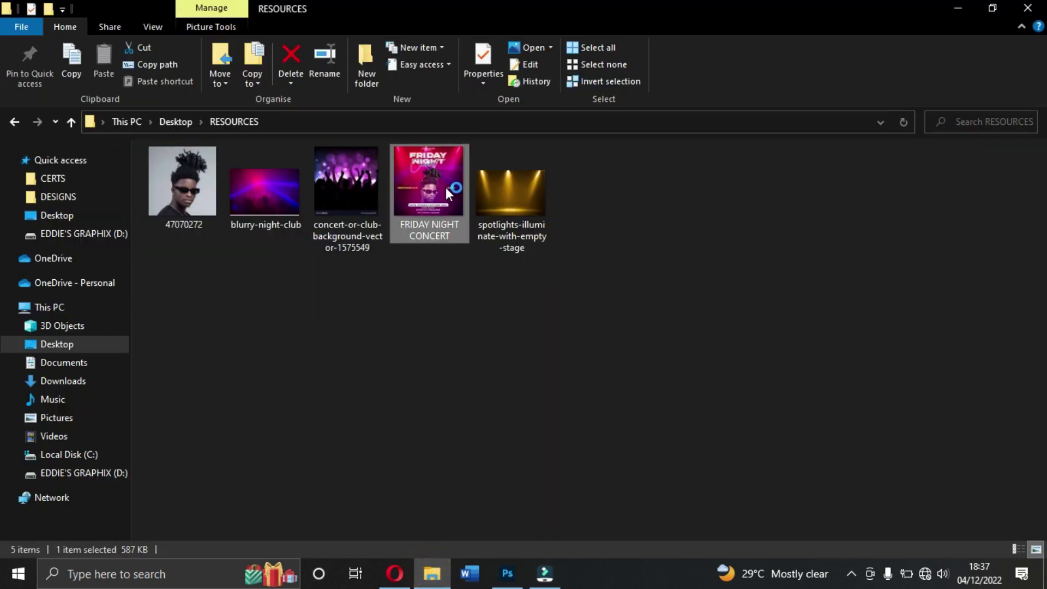
pyautogui.click(508, 572)
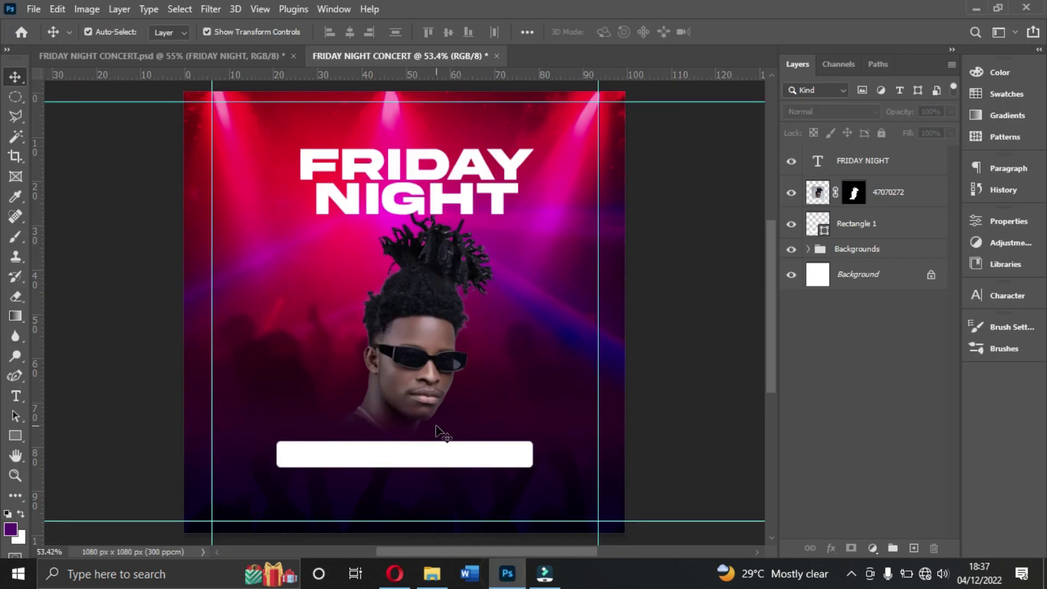
pyautogui.click(443, 463)
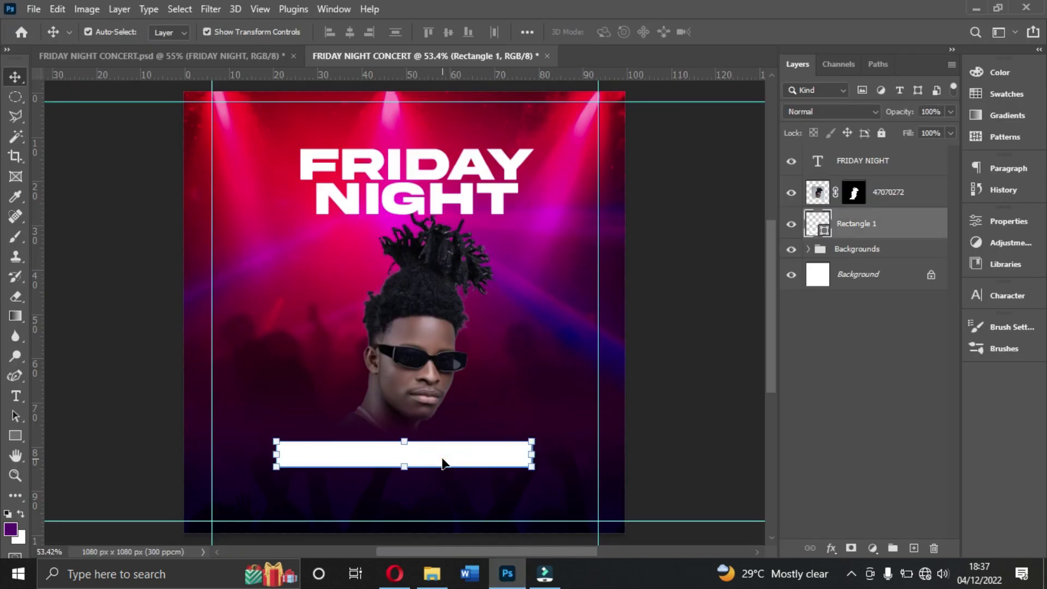
pyautogui.click(406, 452)
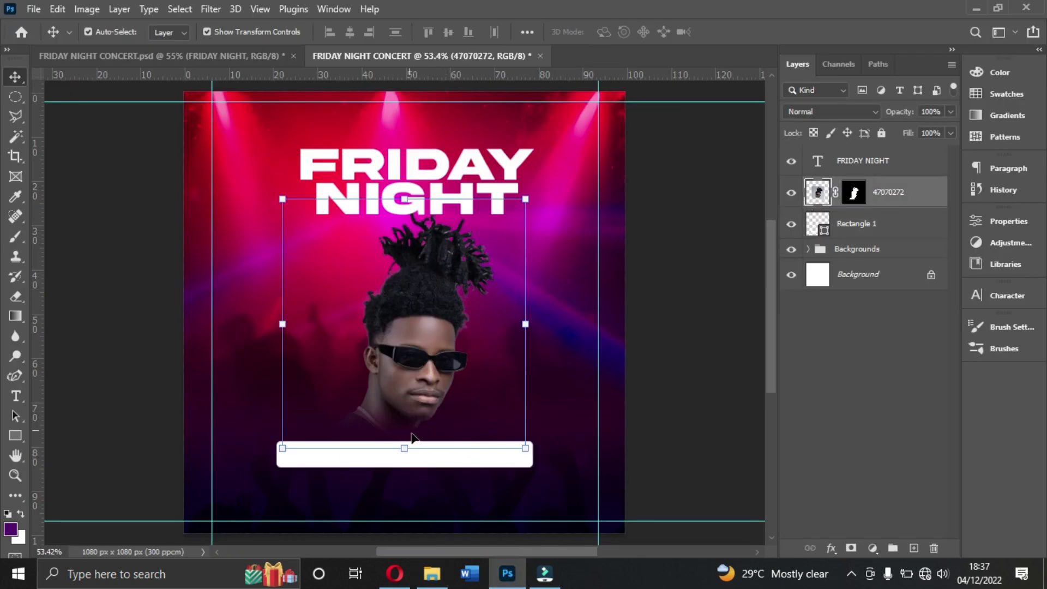
pyautogui.click(404, 449)
pyautogui.moveTo(405, 449); pyautogui.dragTo(407, 460)
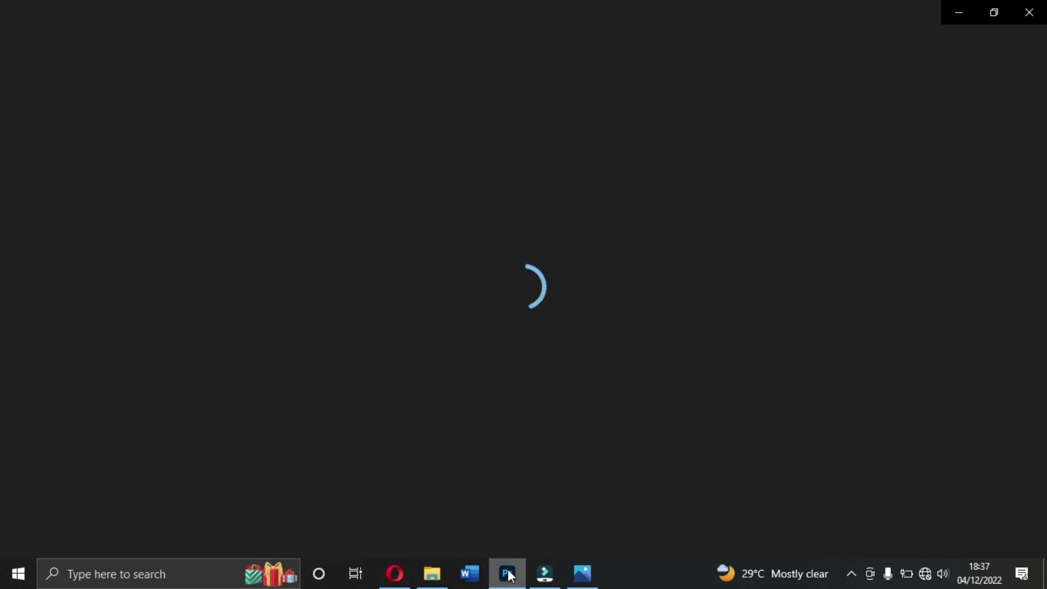
pyautogui.click(507, 574)
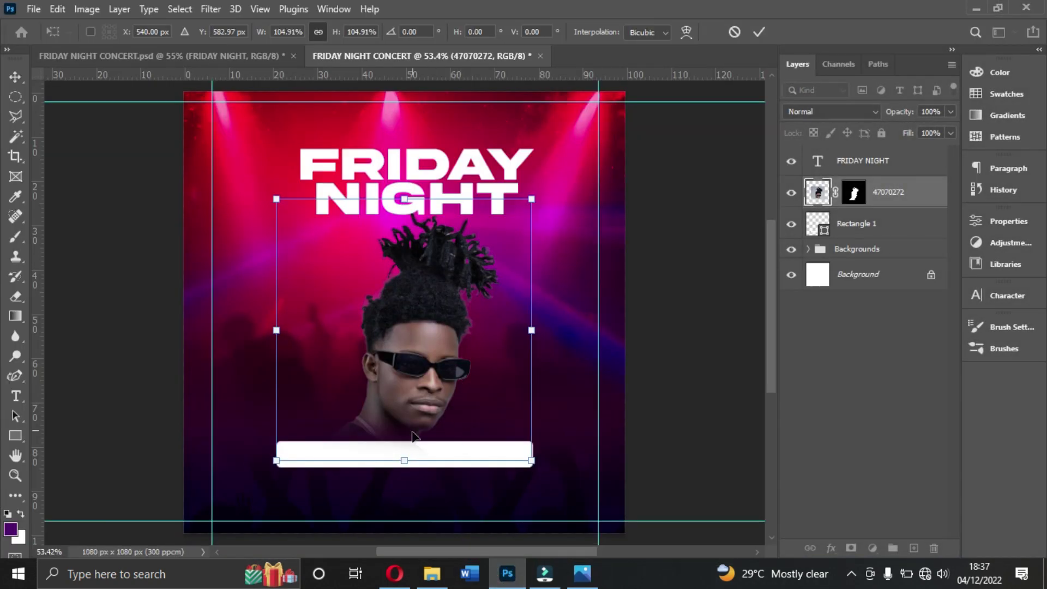
pyautogui.doubleClick(415, 386)
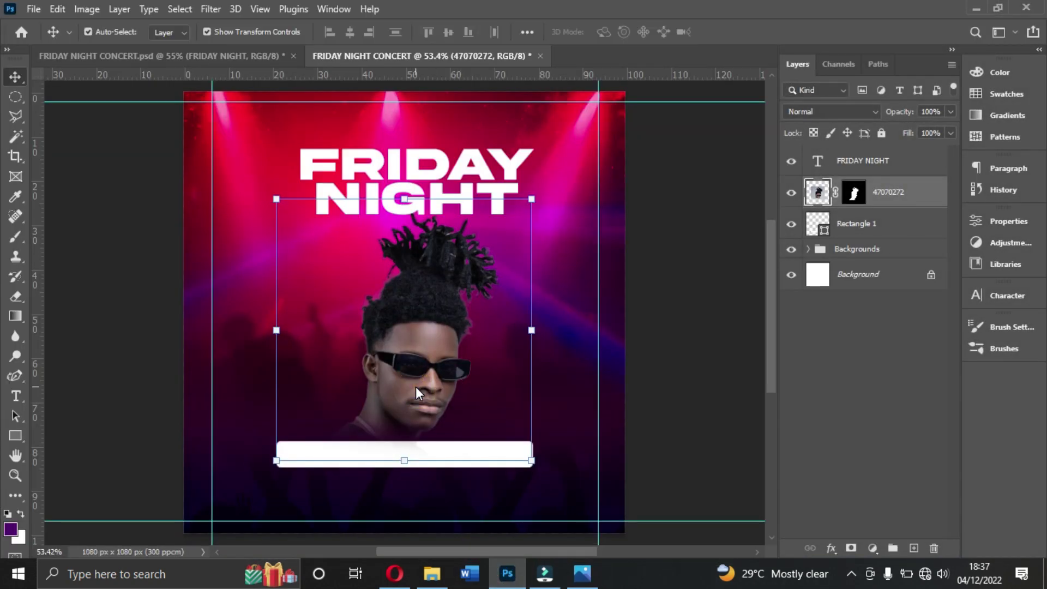
pyautogui.click(490, 174)
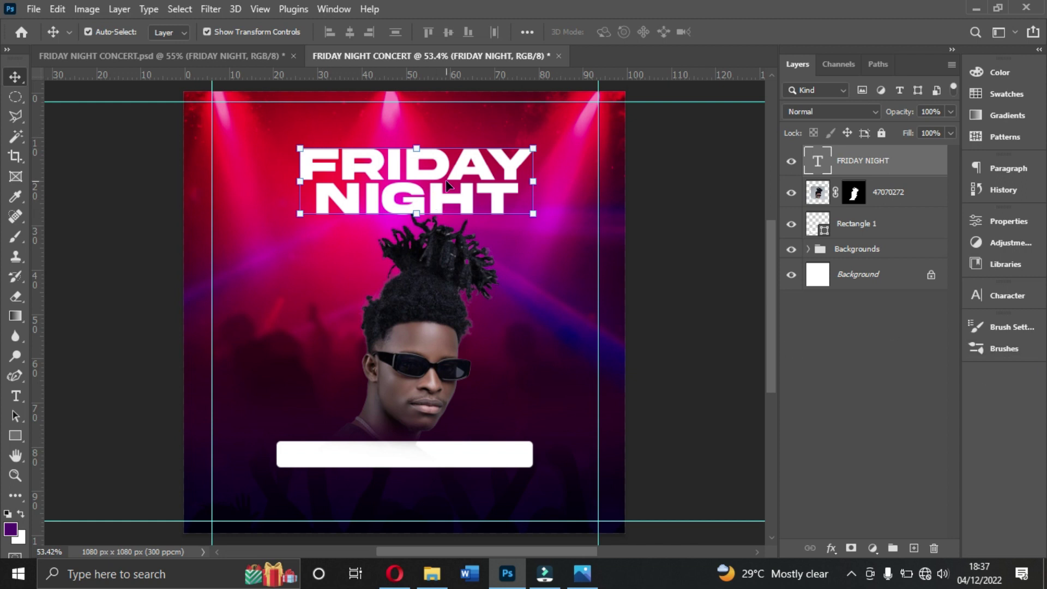
pyautogui.click(830, 548)
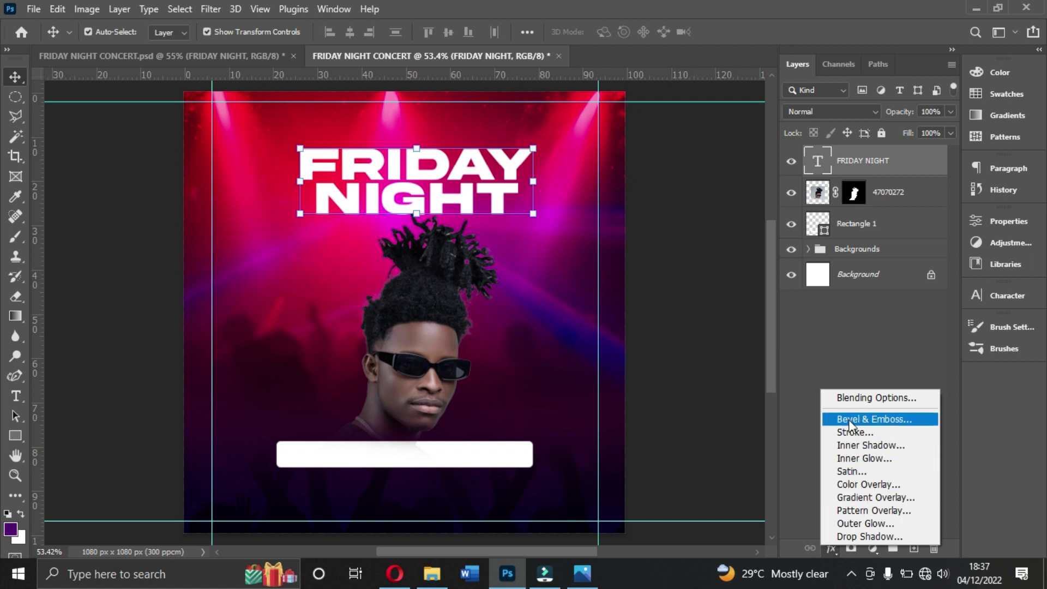
# Step: Add a Bevel & Emboss effect to the FRIDAY NIGHT title and toggle it off and on to compare
pyautogui.click(869, 420)
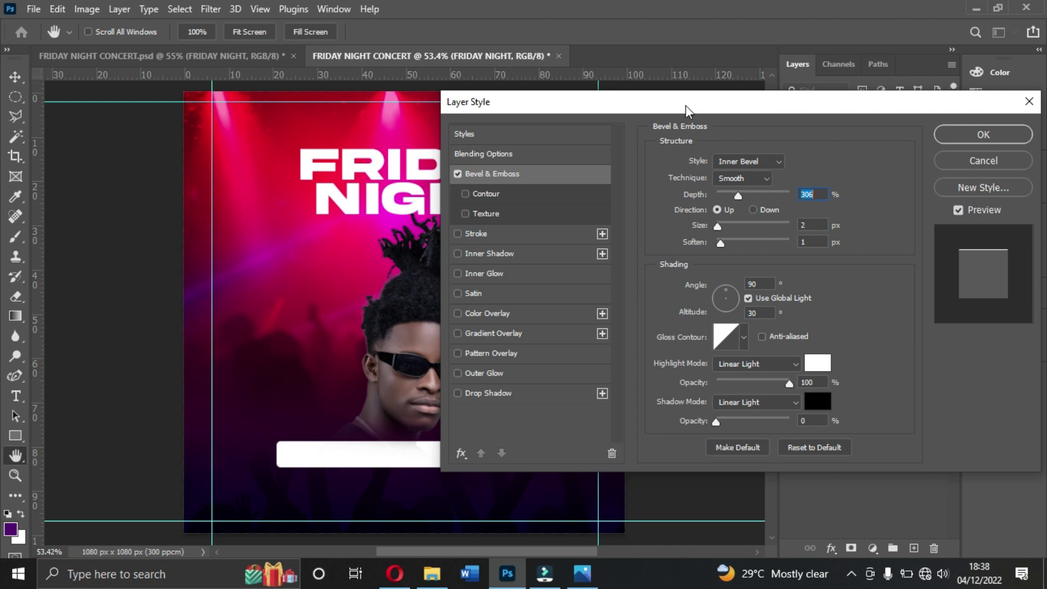
pyautogui.moveTo(685, 104); pyautogui.dragTo(813, 110)
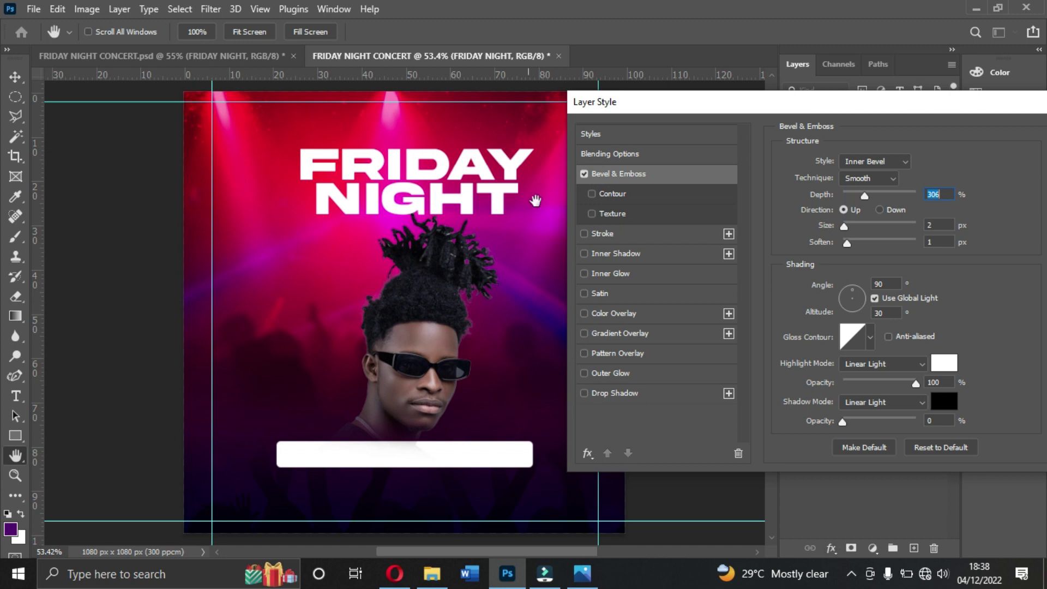
pyautogui.click(584, 173)
pyautogui.click(584, 173)
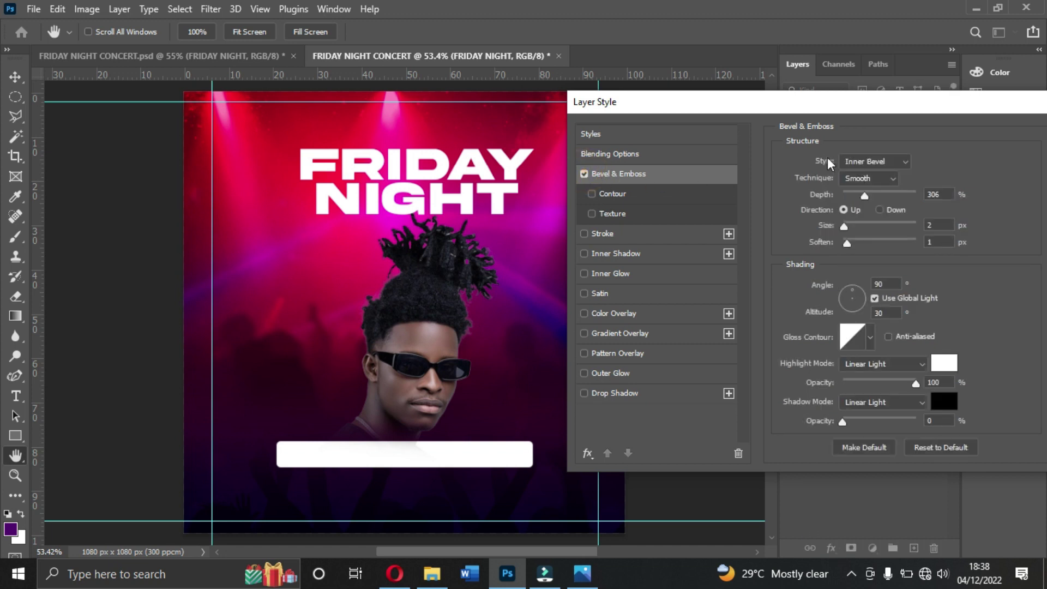
# Step: Set the bevel to Inner Bevel style, Smooth technique, with 306% depth
pyautogui.click(872, 164)
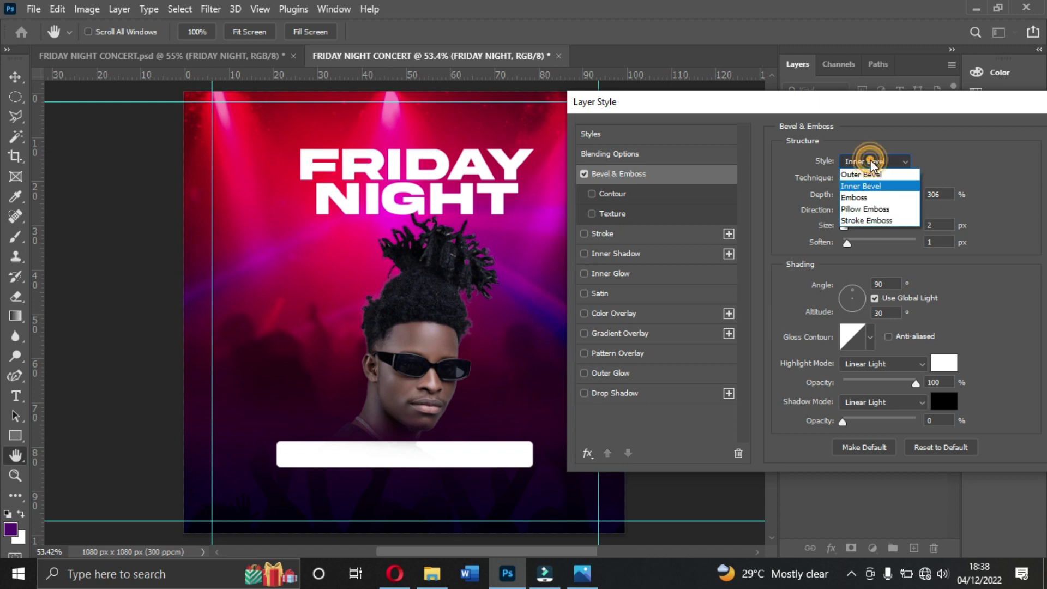
pyautogui.click(875, 186)
pyautogui.click(894, 178)
pyautogui.click(897, 180)
pyautogui.click(944, 194)
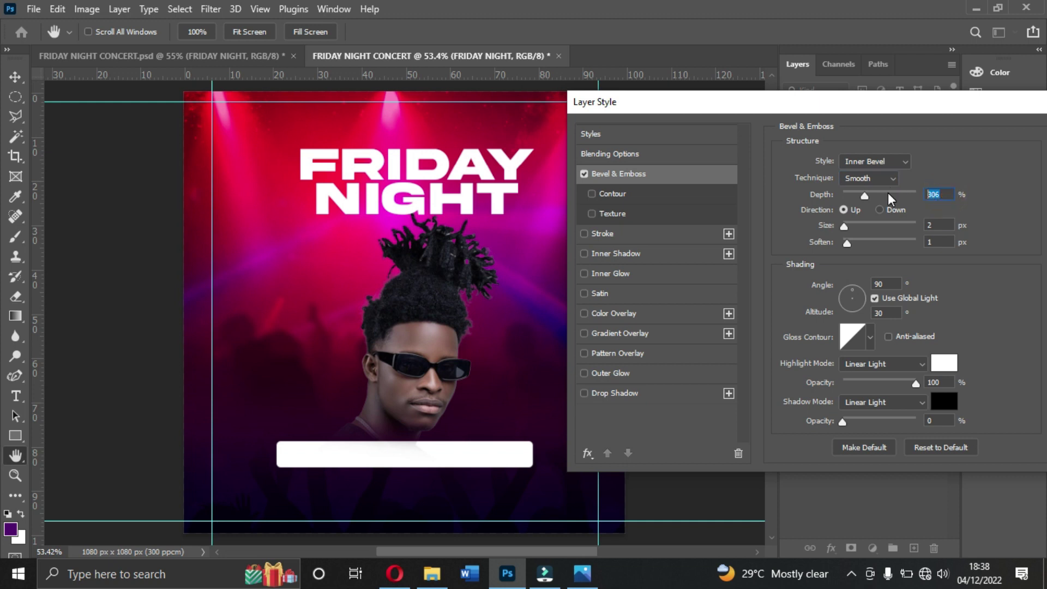
pyautogui.write('3606')
pyautogui.click(872, 364)
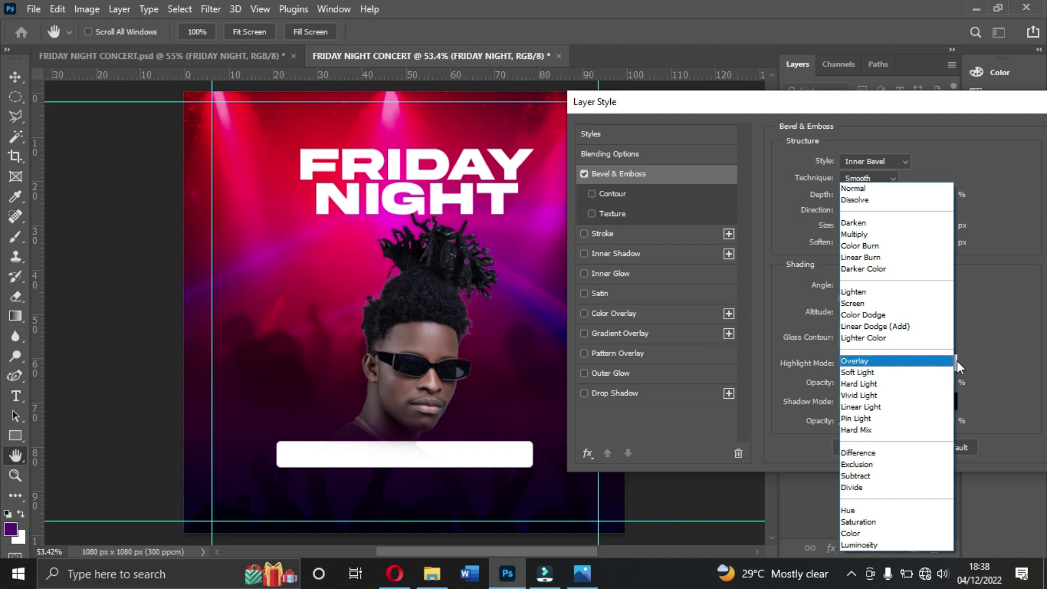
pyautogui.click(997, 357)
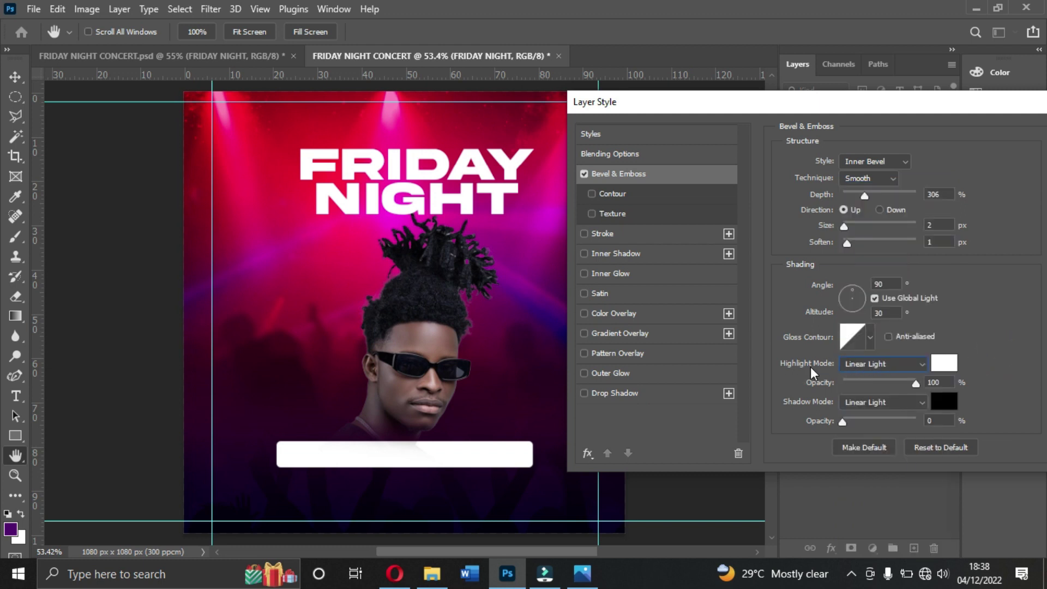
pyautogui.click(858, 368)
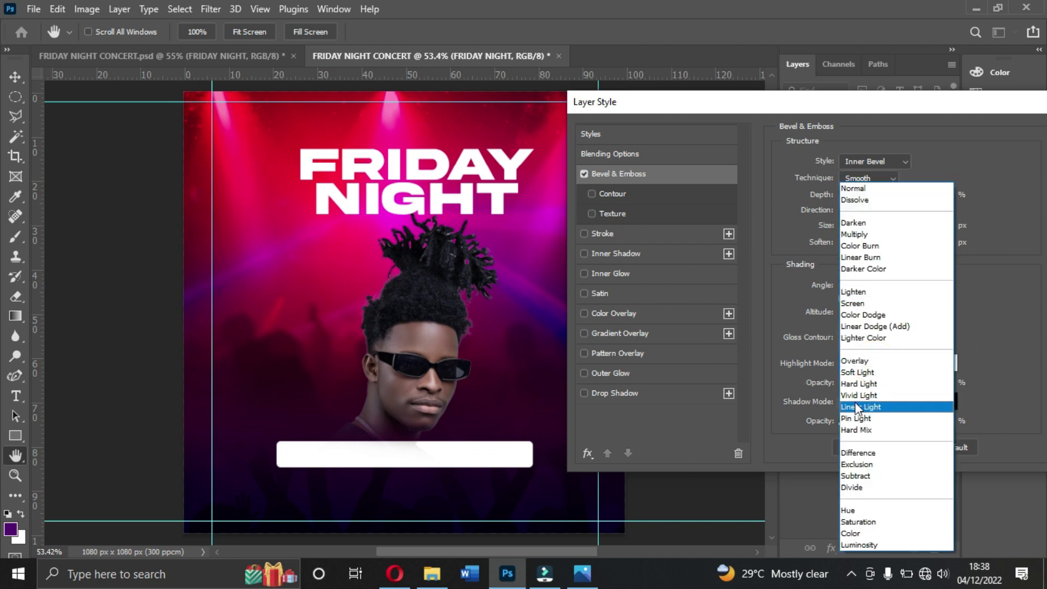
pyautogui.click(868, 408)
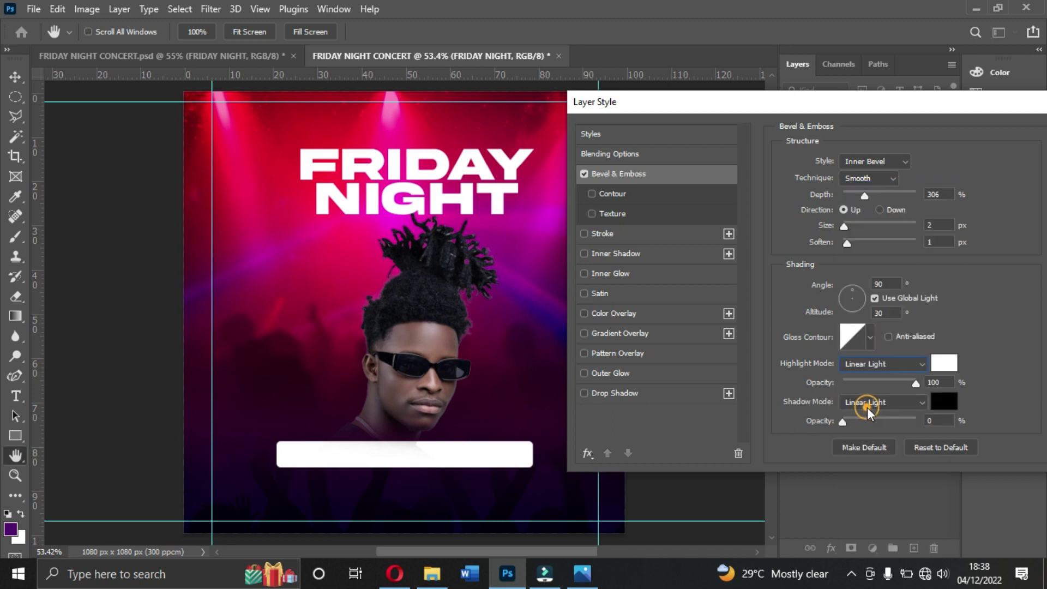
pyautogui.click(914, 383)
pyautogui.click(907, 404)
pyautogui.click(907, 405)
pyautogui.click(868, 407)
pyautogui.click(867, 403)
pyautogui.moveTo(841, 422); pyautogui.dragTo(923, 424)
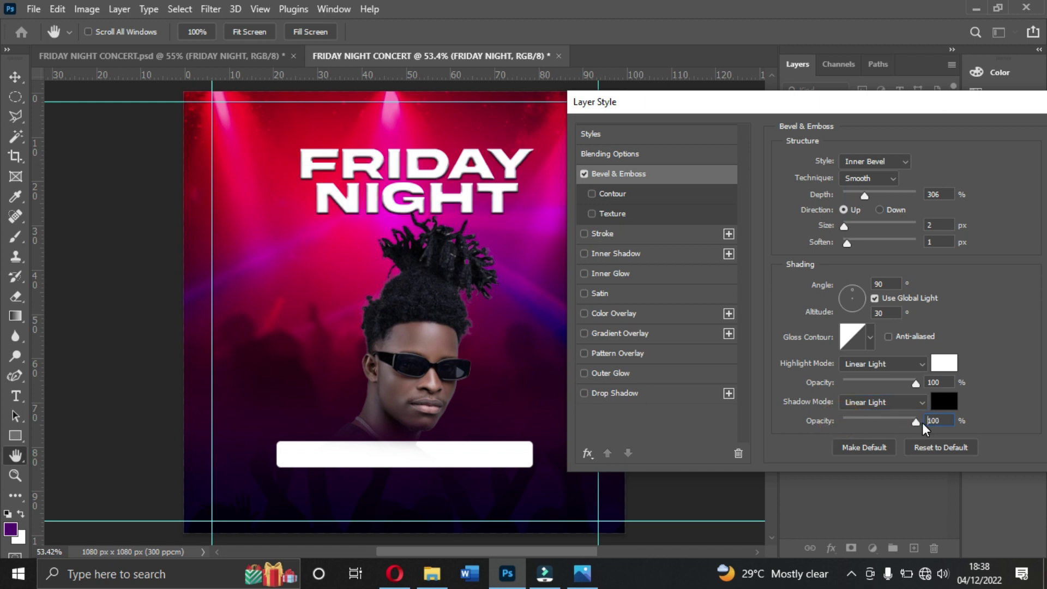
pyautogui.moveTo(921, 423); pyautogui.dragTo(802, 417)
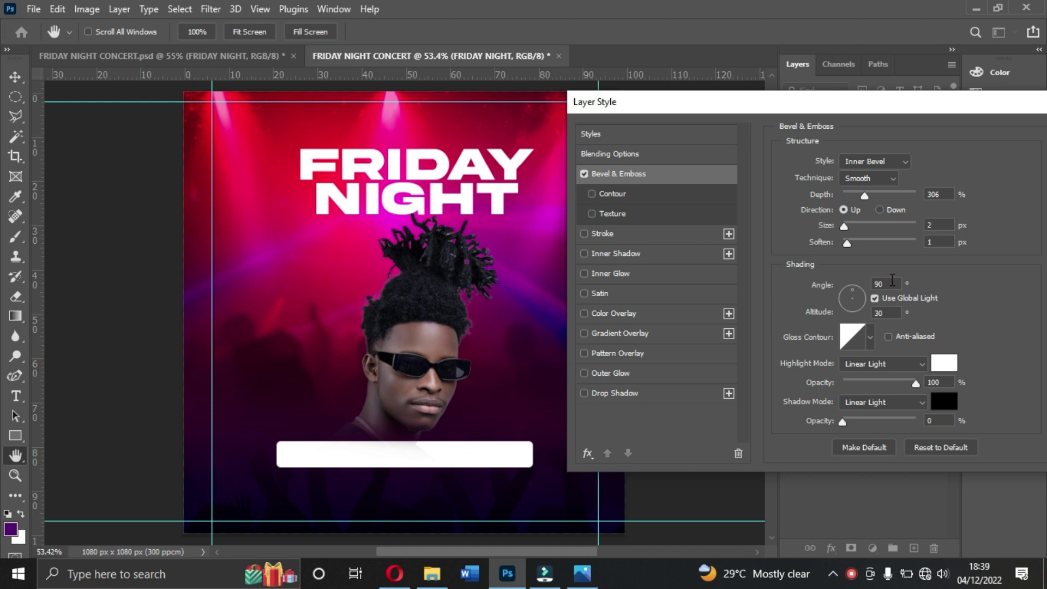
# Step: Add an inner shadow to the title using the Linear Light blend mode
pyautogui.click(634, 255)
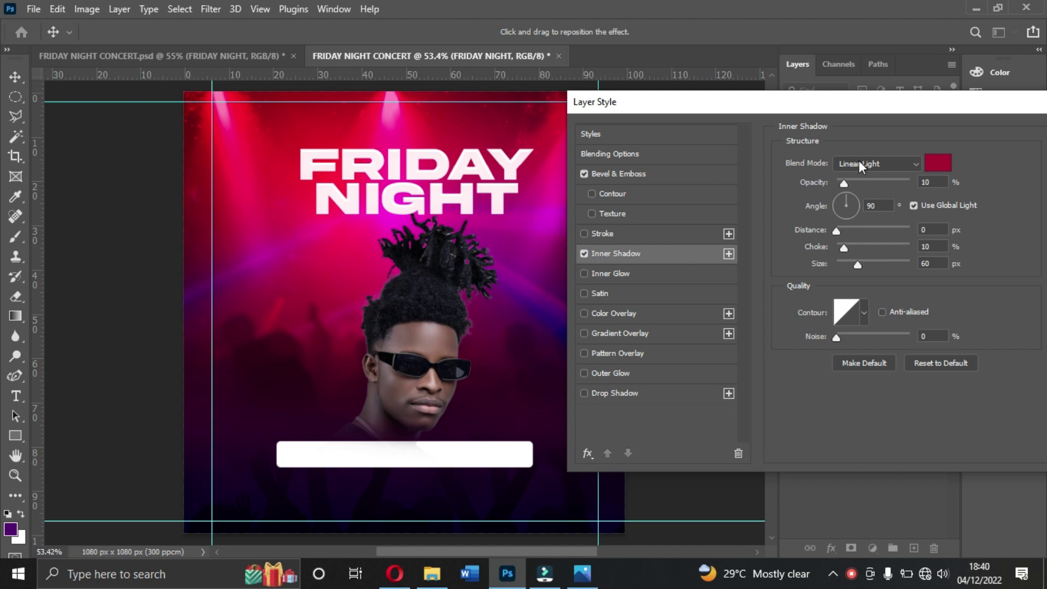
pyautogui.click(878, 163)
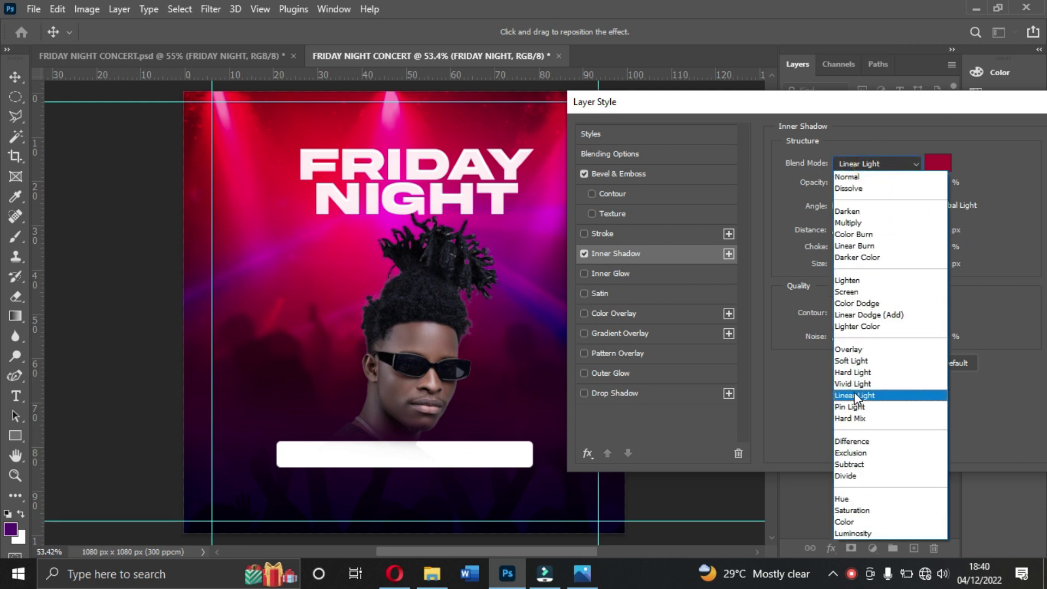
pyautogui.click(860, 398)
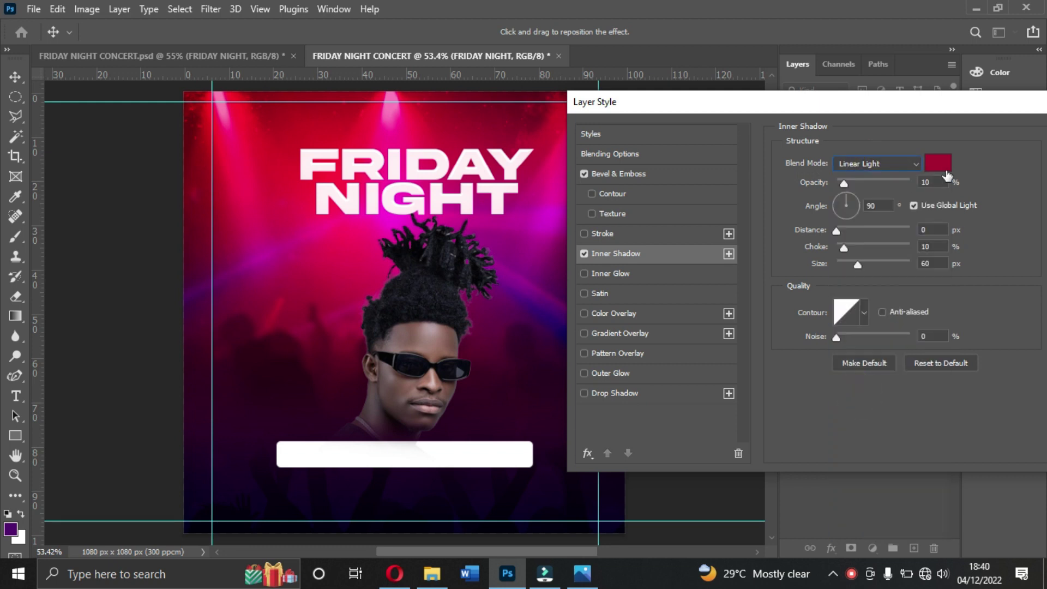
# Step: Try pinks sampled from the stage lights, then keep dark pink #ab0d33 as the inner shadow colour
pyautogui.click(939, 164)
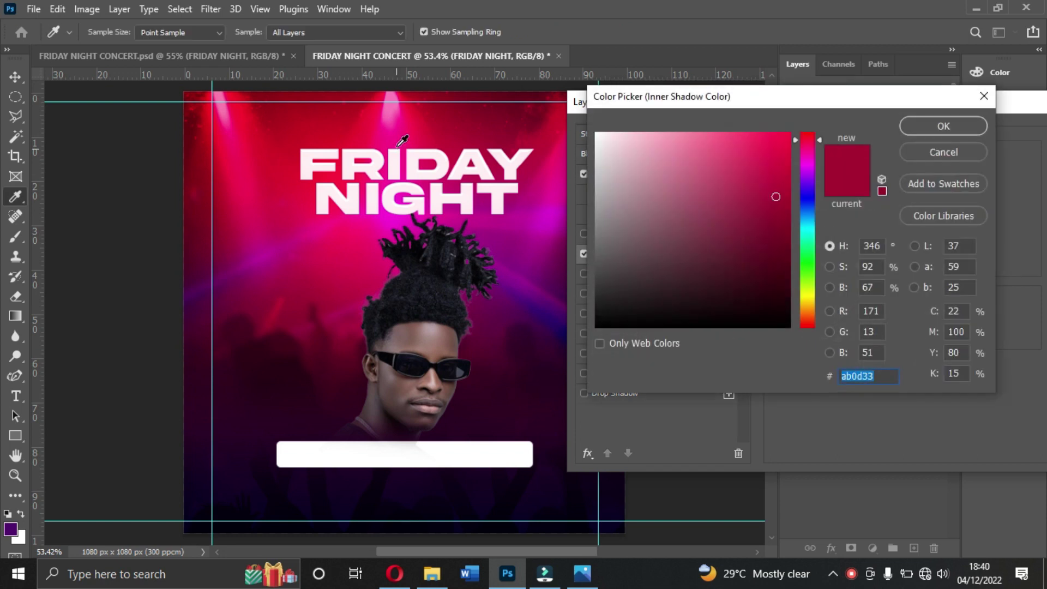
pyautogui.click(427, 122)
pyautogui.click(406, 126)
pyautogui.click(402, 125)
pyautogui.click(492, 132)
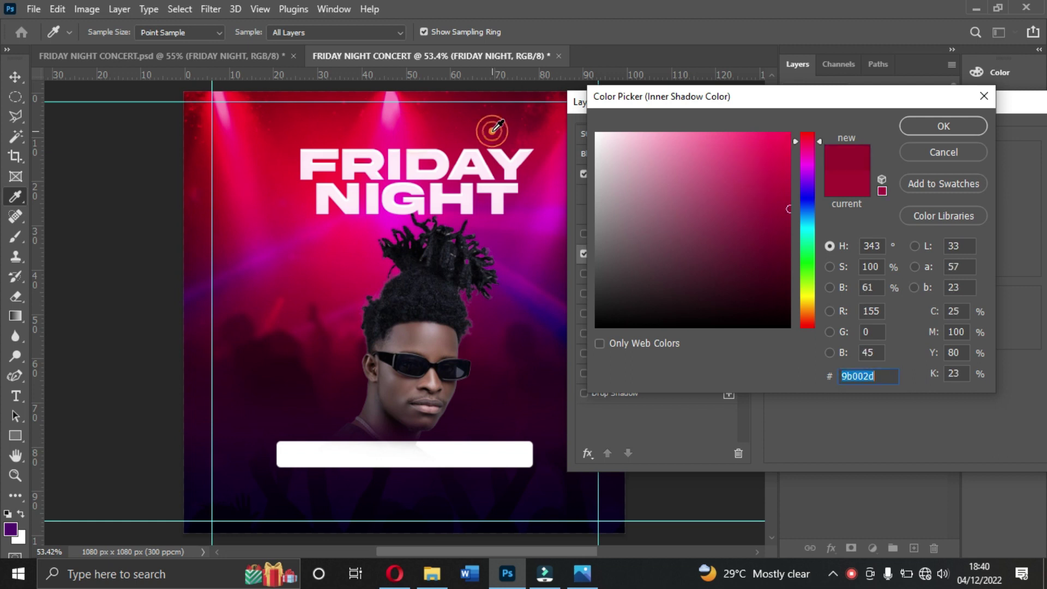
pyautogui.click(542, 142)
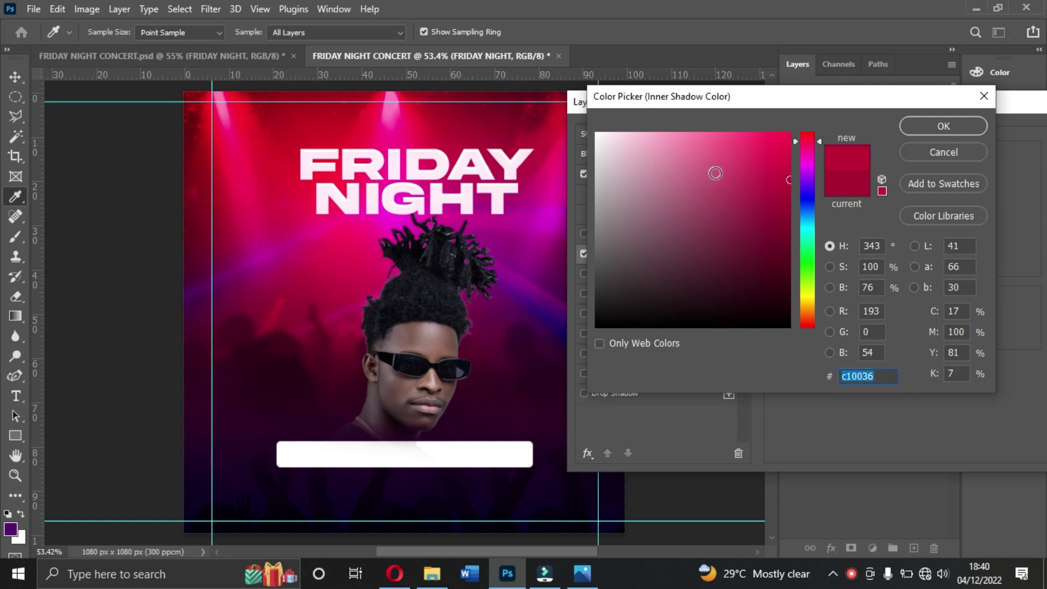
pyautogui.click(855, 192)
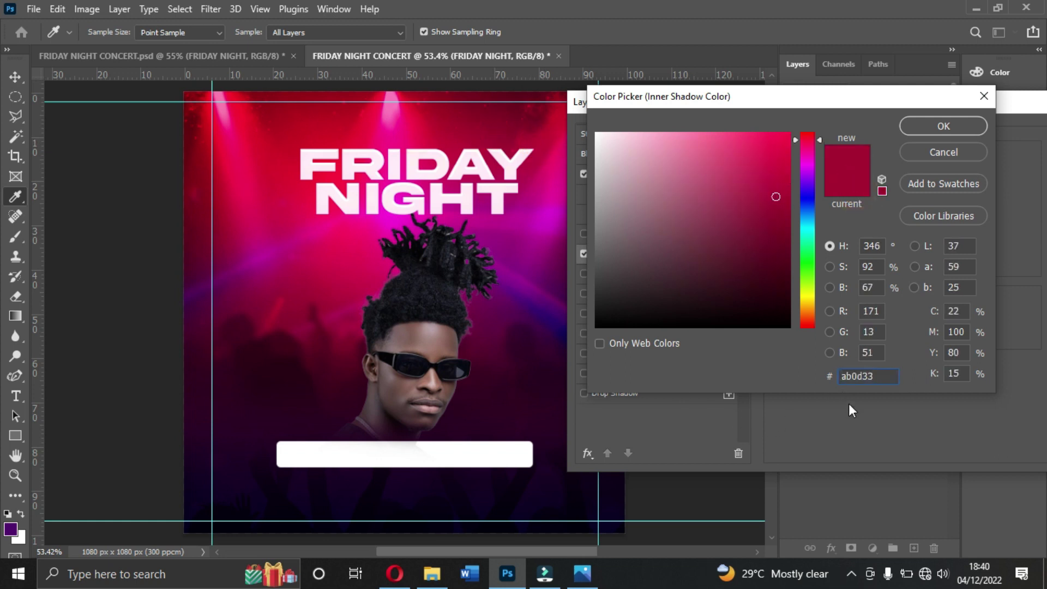
pyautogui.doubleClick(878, 374)
pyautogui.click(924, 132)
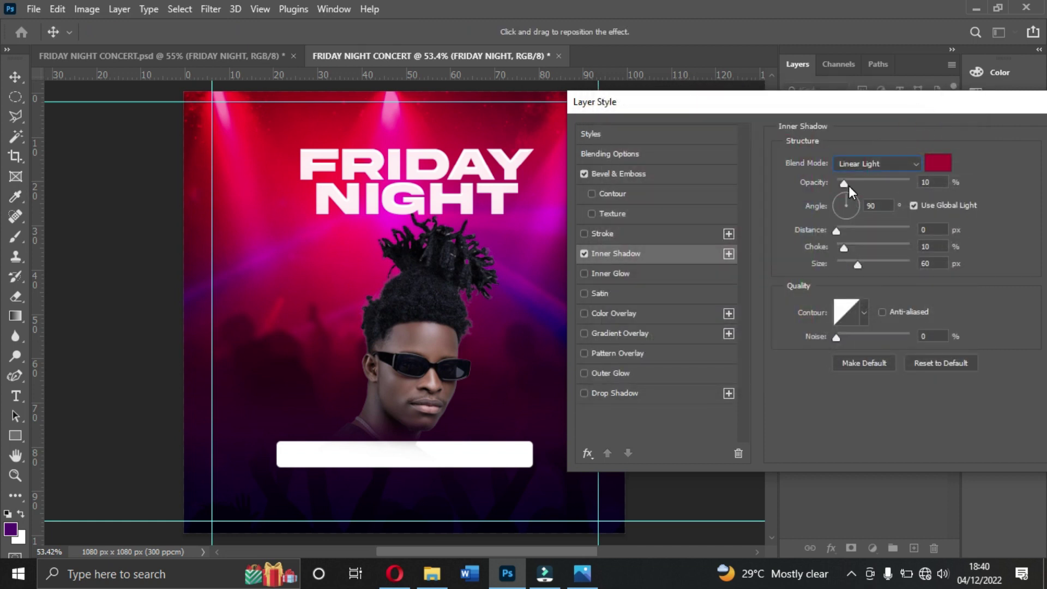
# Step: Give the inner shadow 11% opacity, 90° angle, 10% choke and 50 px size, and add a drop shadow
pyautogui.moveTo(847, 186); pyautogui.dragTo(846, 212)
pyautogui.press('Tab')
pyautogui.press('Tab')
pyautogui.click(937, 246)
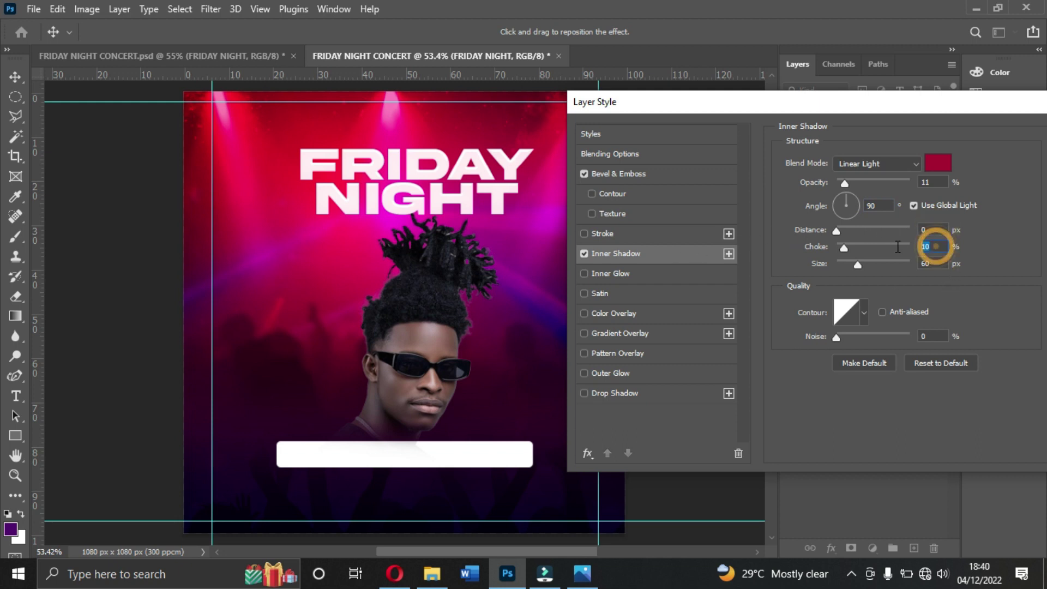
pyautogui.click(938, 263)
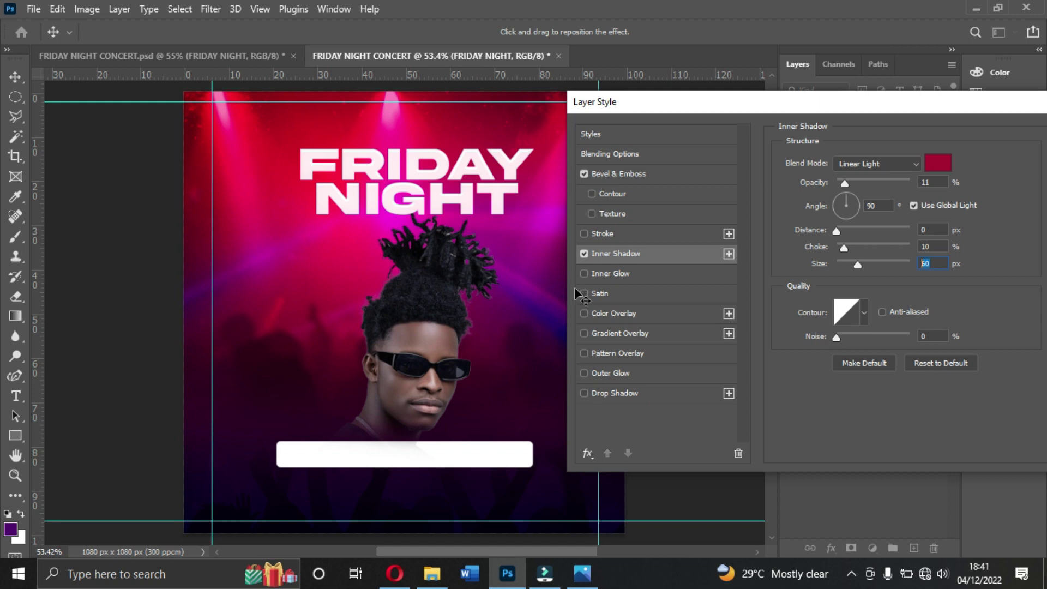
pyautogui.click(615, 393)
pyautogui.click(586, 390)
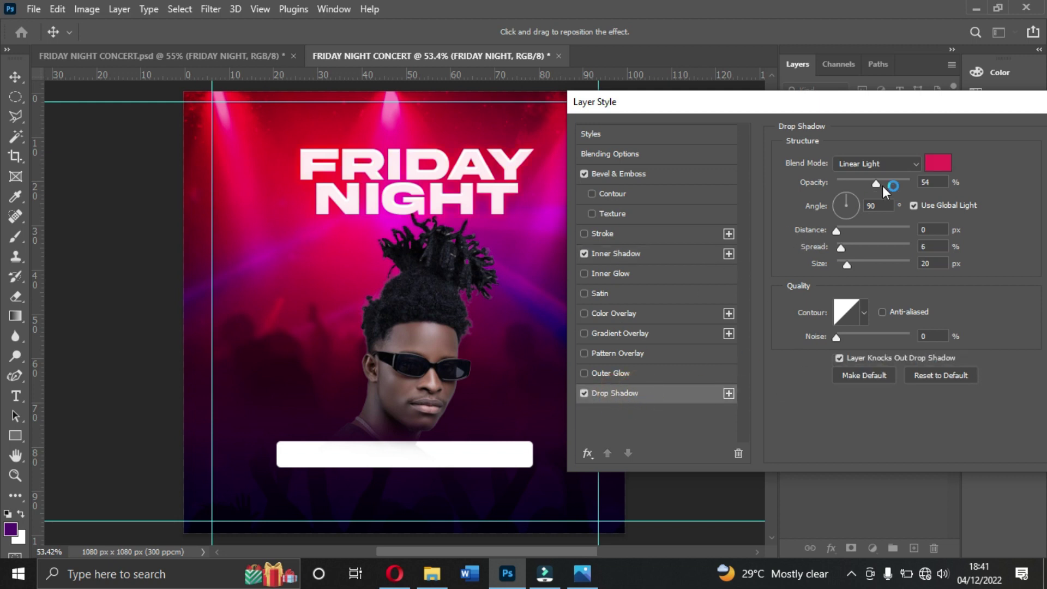
pyautogui.click(873, 163)
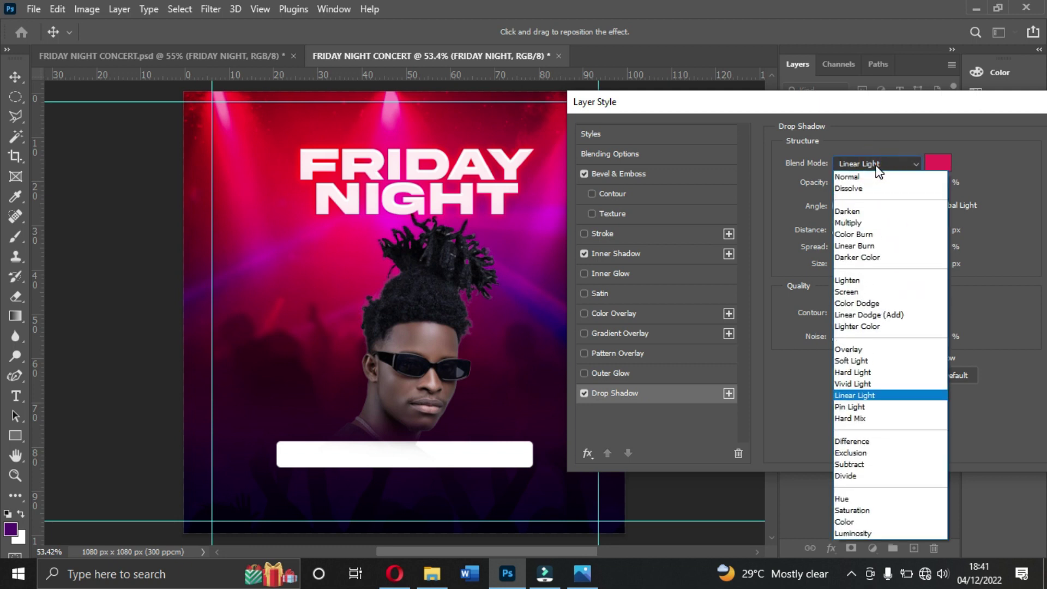
pyautogui.click(856, 396)
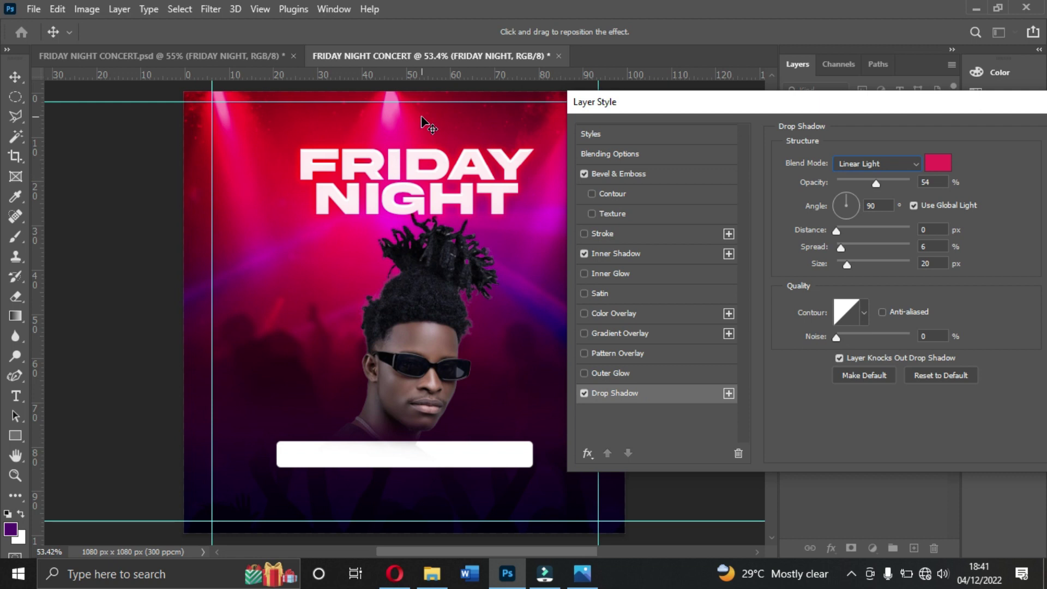
pyautogui.hotkey('ctrl', '+')
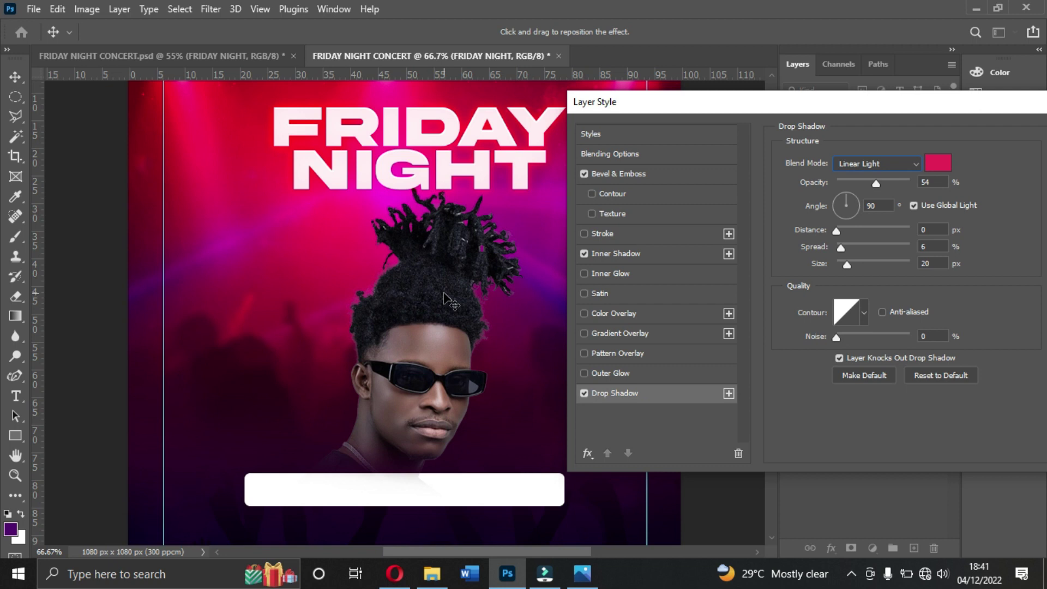
pyautogui.hotkey('ctrl', '+')
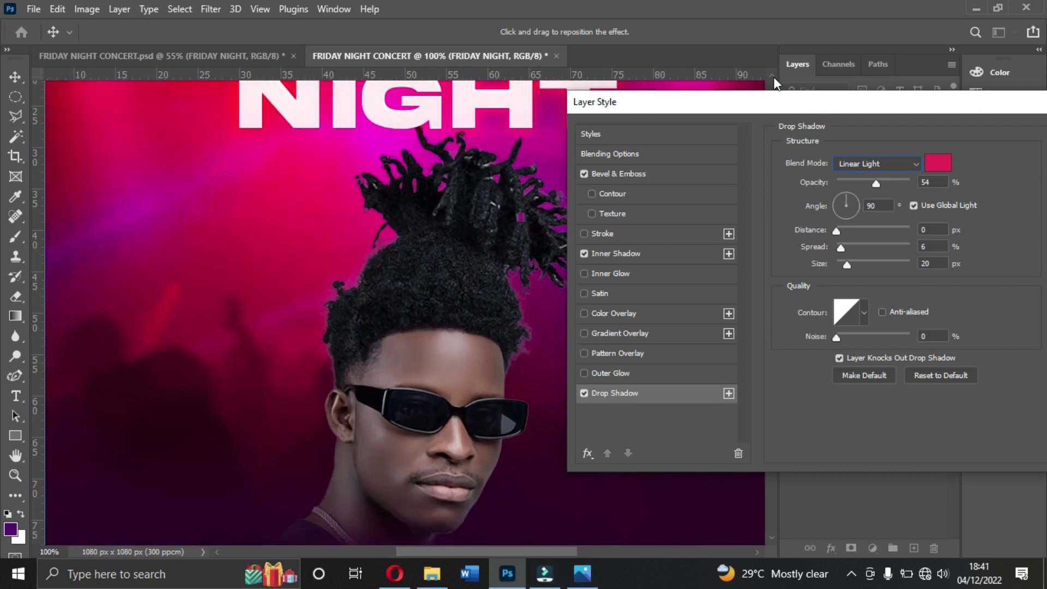
pyautogui.scroll(2, 773, 77)
pyautogui.moveTo(780, 106); pyautogui.dragTo(727, 281)
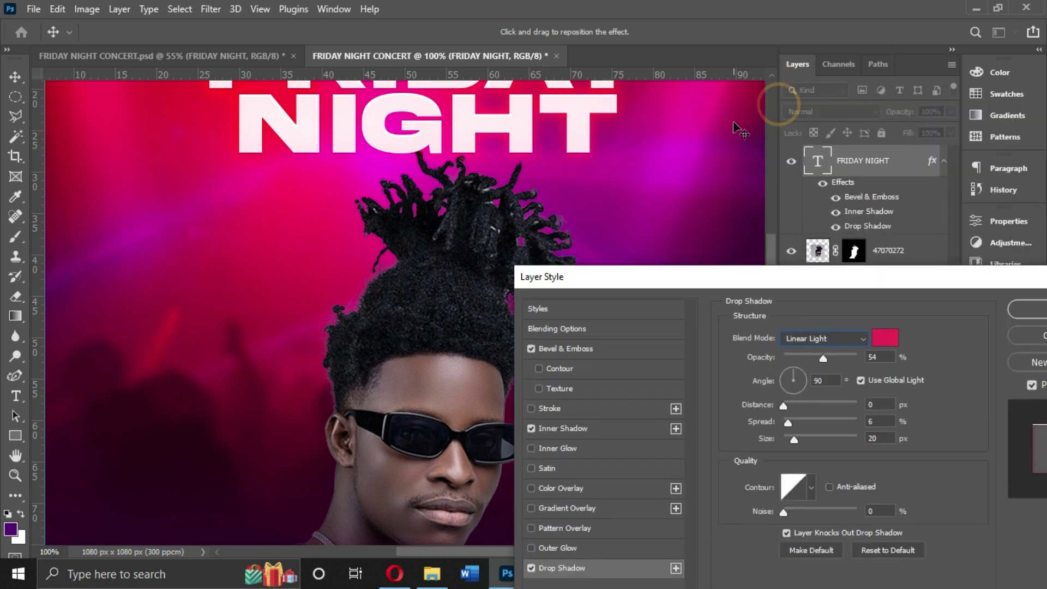
pyautogui.moveTo(768, 247); pyautogui.dragTo(769, 215)
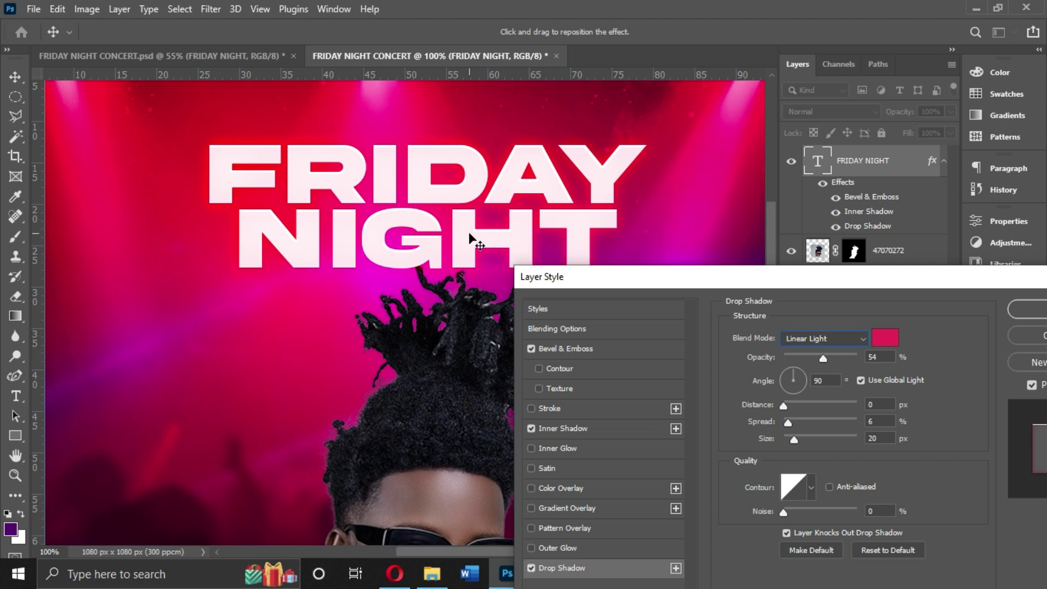
pyautogui.hotkey('ctrl', '0')
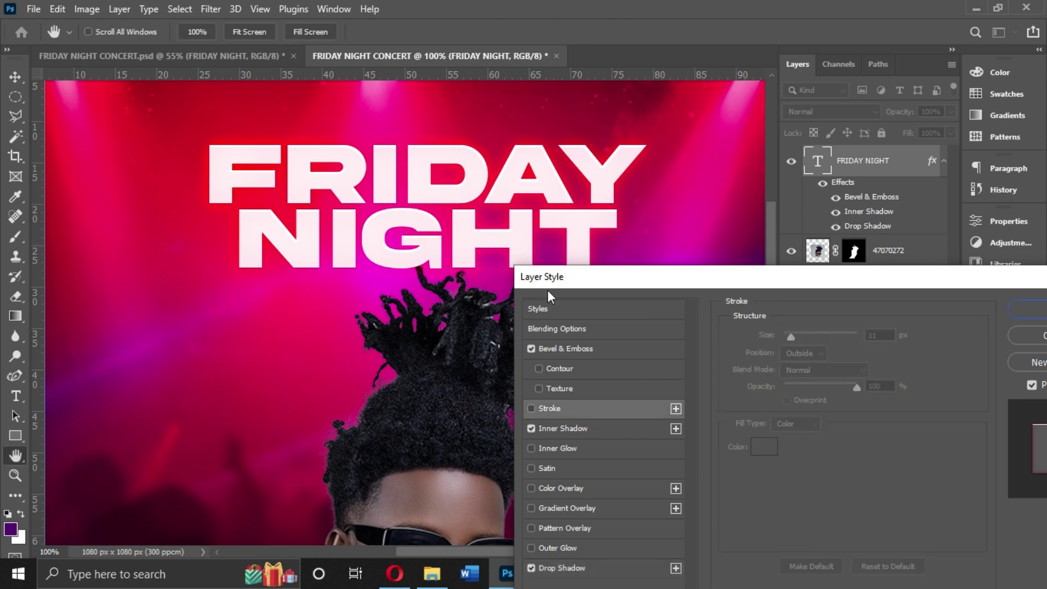
pyautogui.moveTo(615, 283); pyautogui.dragTo(630, 241)
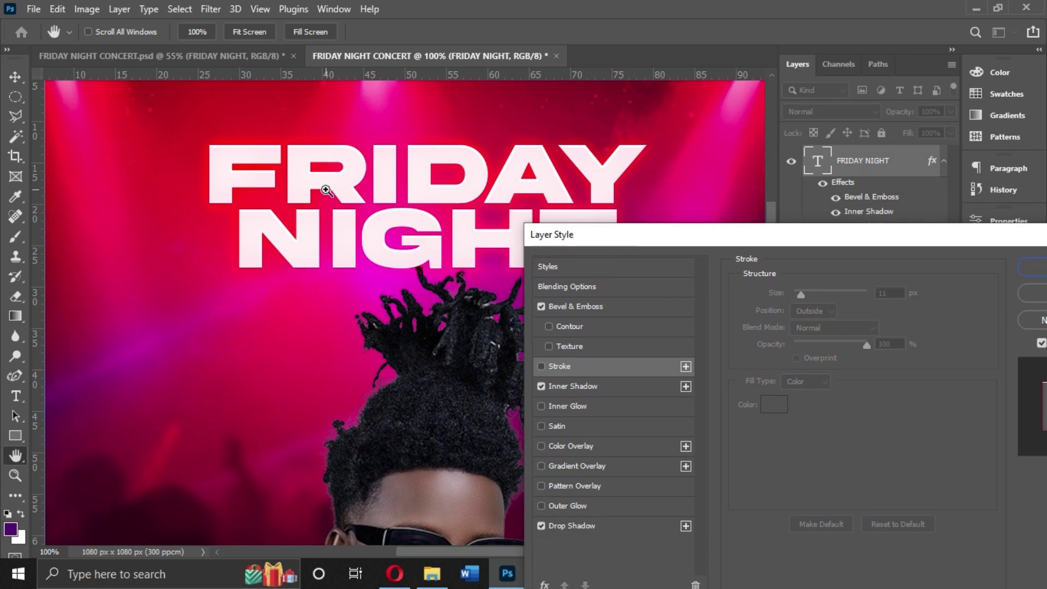
pyautogui.hotkey('ctrl', '-')
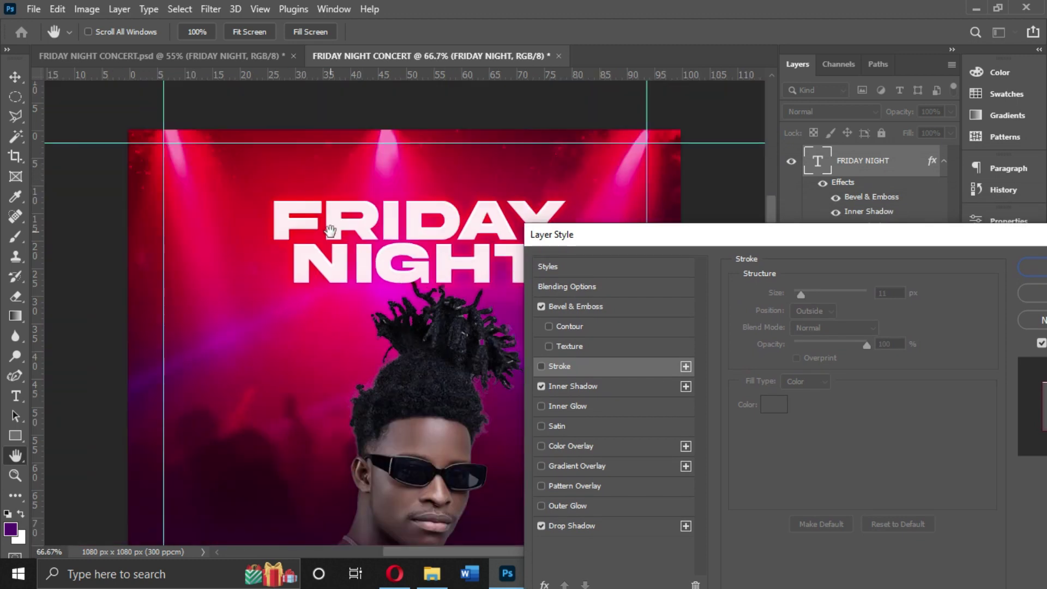
pyautogui.moveTo(423, 559); pyautogui.dragTo(460, 553)
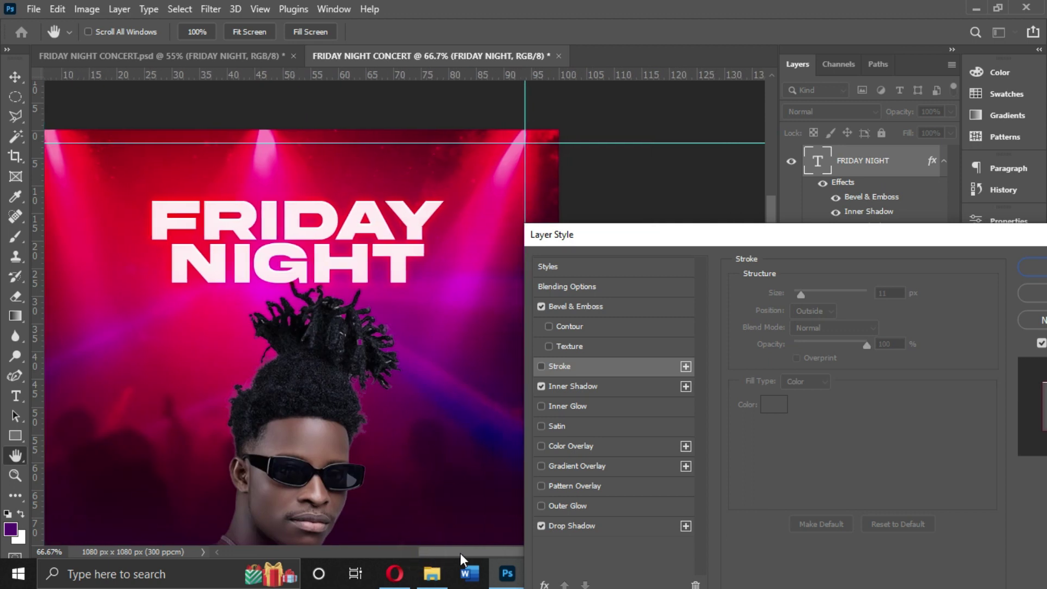
pyautogui.moveTo(669, 240); pyautogui.dragTo(587, 126)
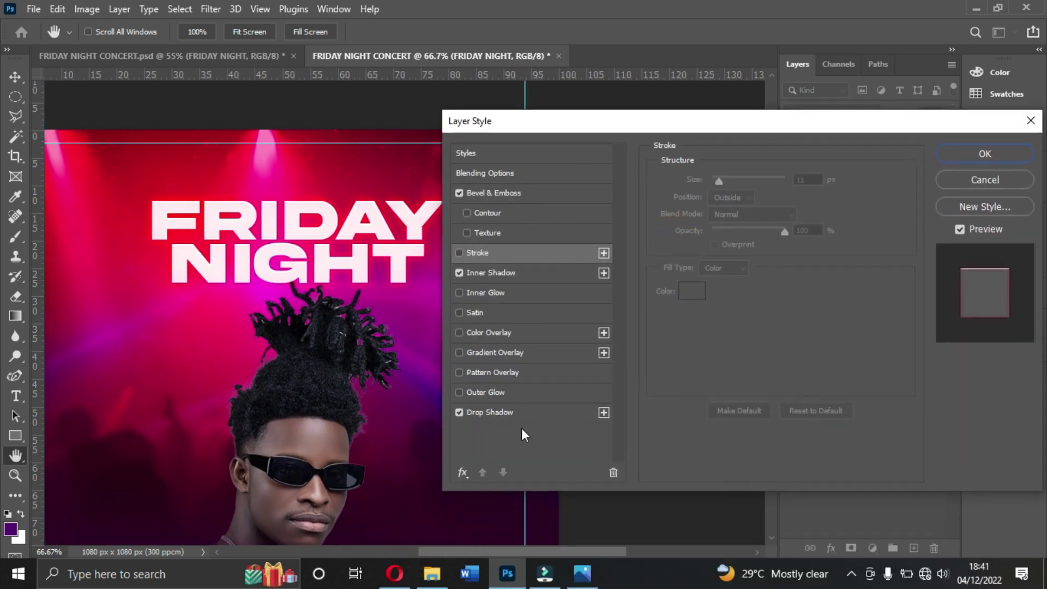
# Step: Keep the title's drop shadow on Linear Light and raise its opacity to 60%
pyautogui.click(499, 408)
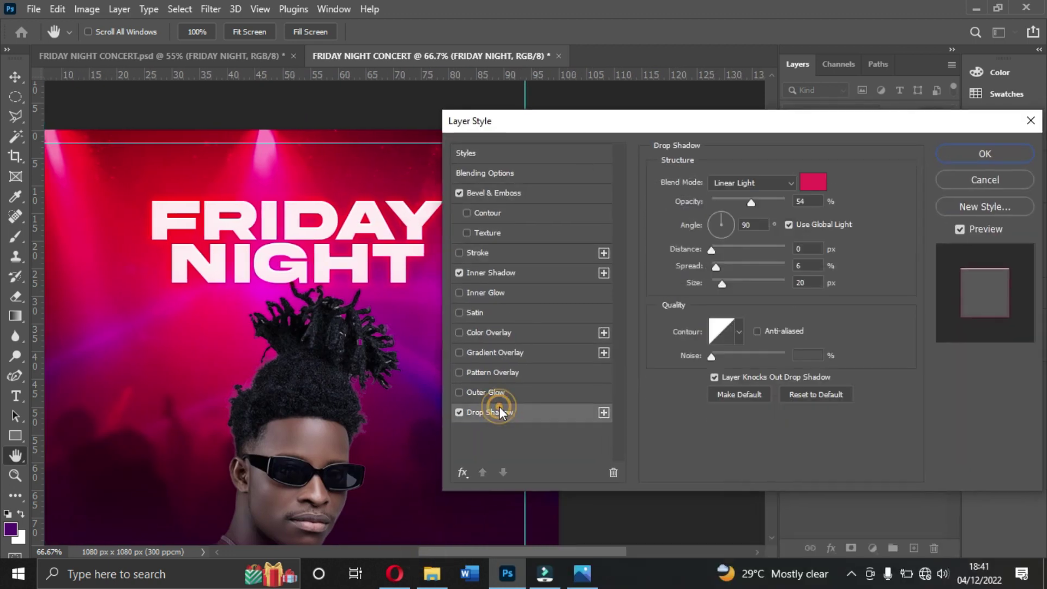
pyautogui.click(741, 181)
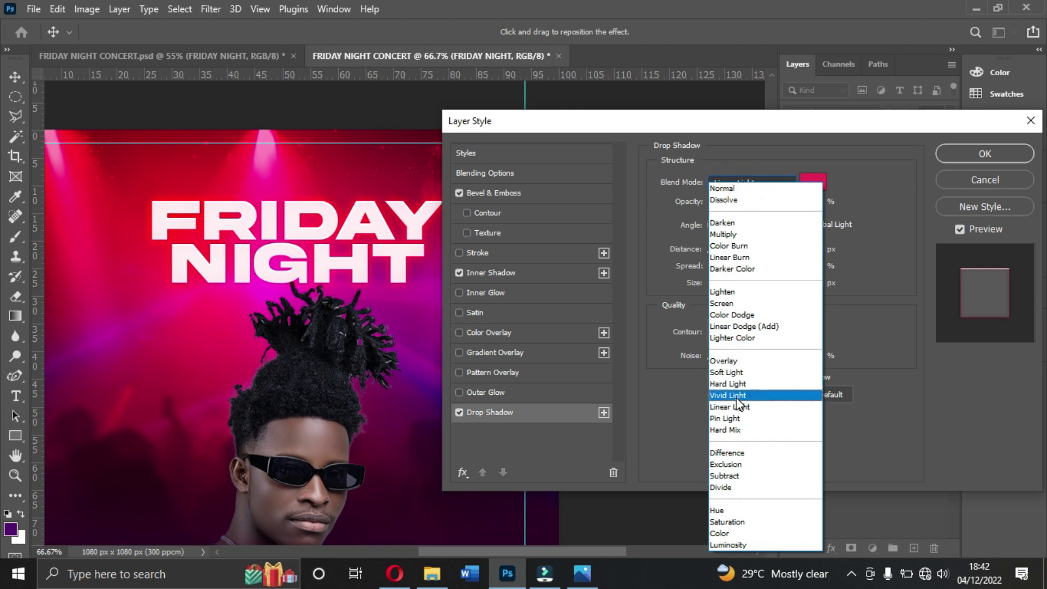
pyautogui.click(734, 408)
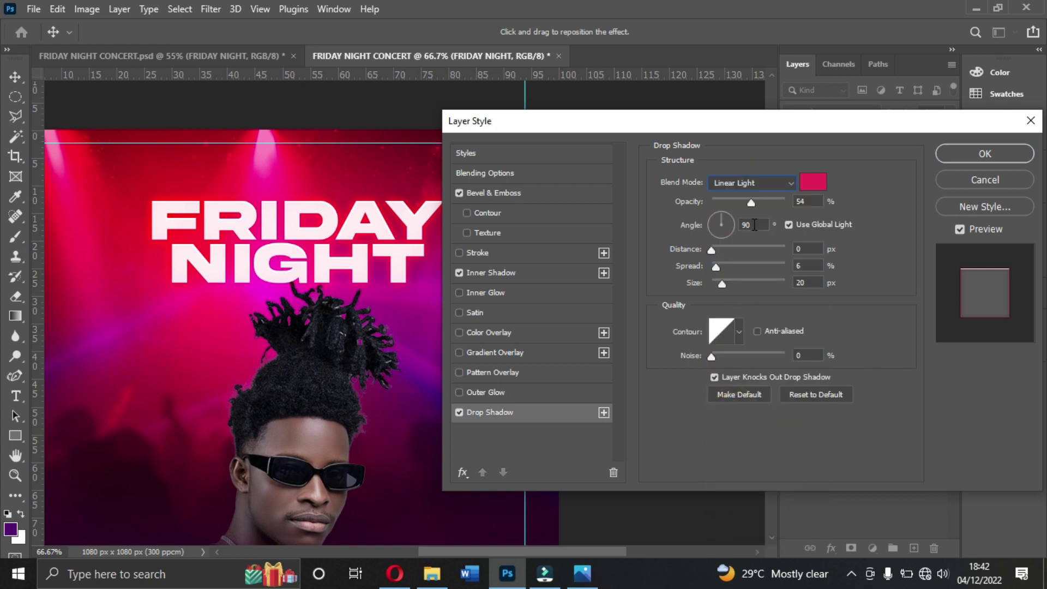
pyautogui.doubleClick(801, 201)
pyautogui.write('60')
# Step: Test darker and brighter reds from the background, then keep the original pink shadow colour
pyautogui.click(812, 181)
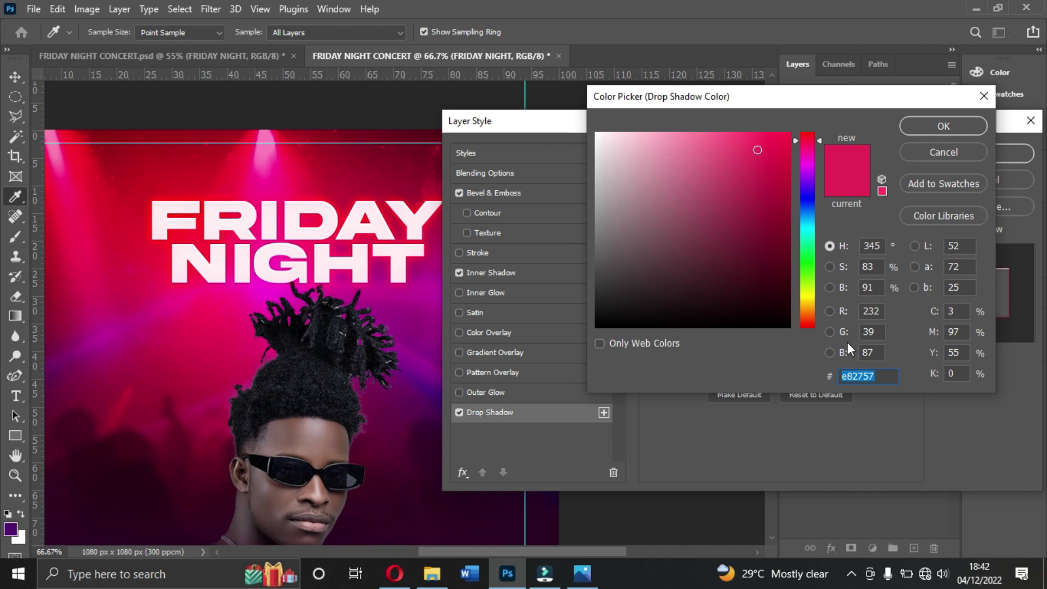
pyautogui.doubleClick(873, 376)
pyautogui.click(944, 124)
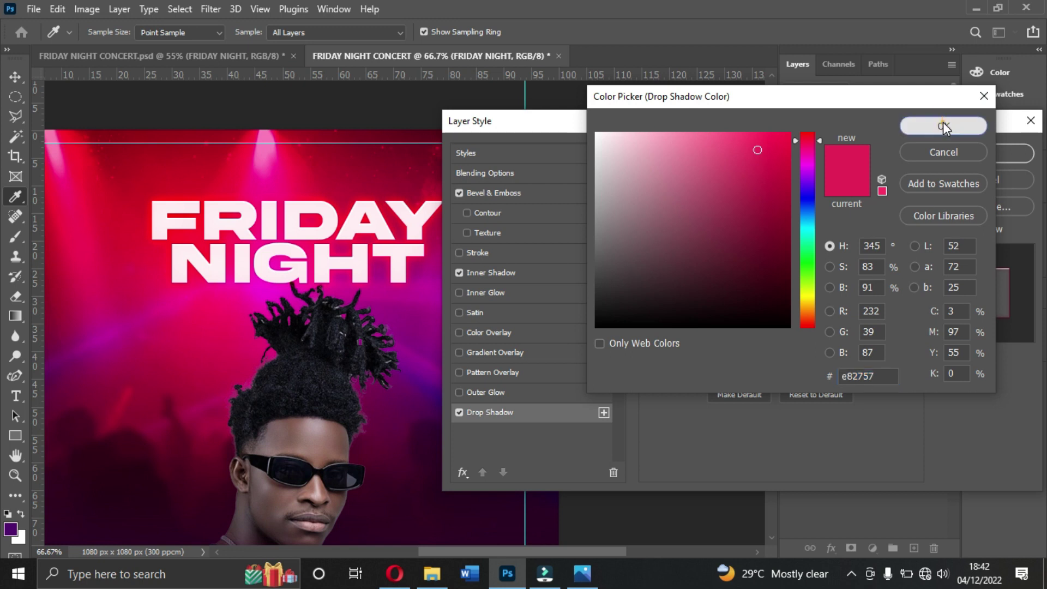
pyautogui.click(814, 189)
pyautogui.click(297, 165)
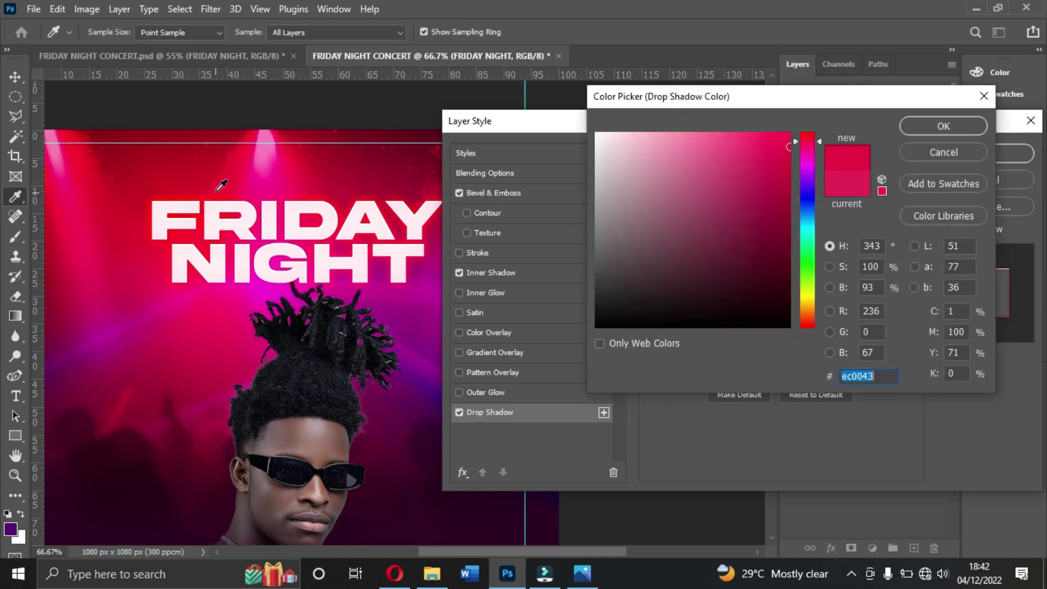
pyautogui.click(375, 165)
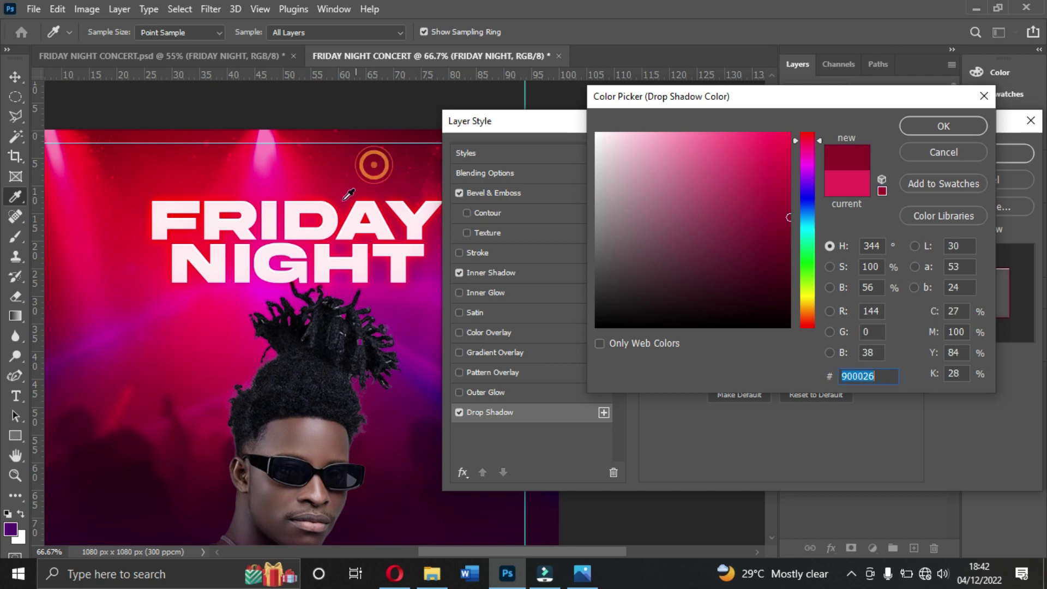
pyautogui.click(227, 169)
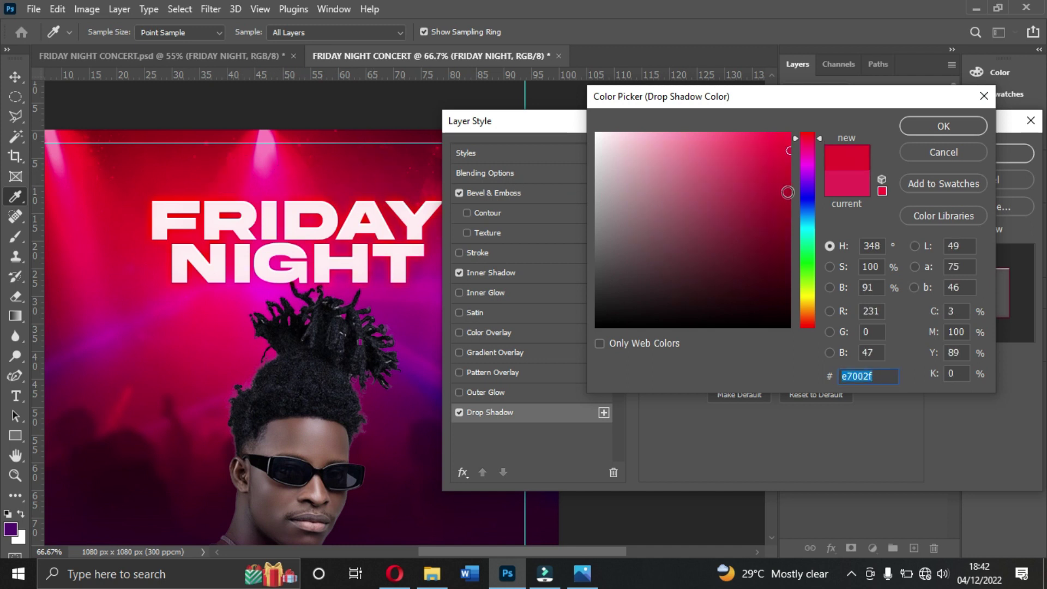
pyautogui.click(835, 187)
pyautogui.click(920, 127)
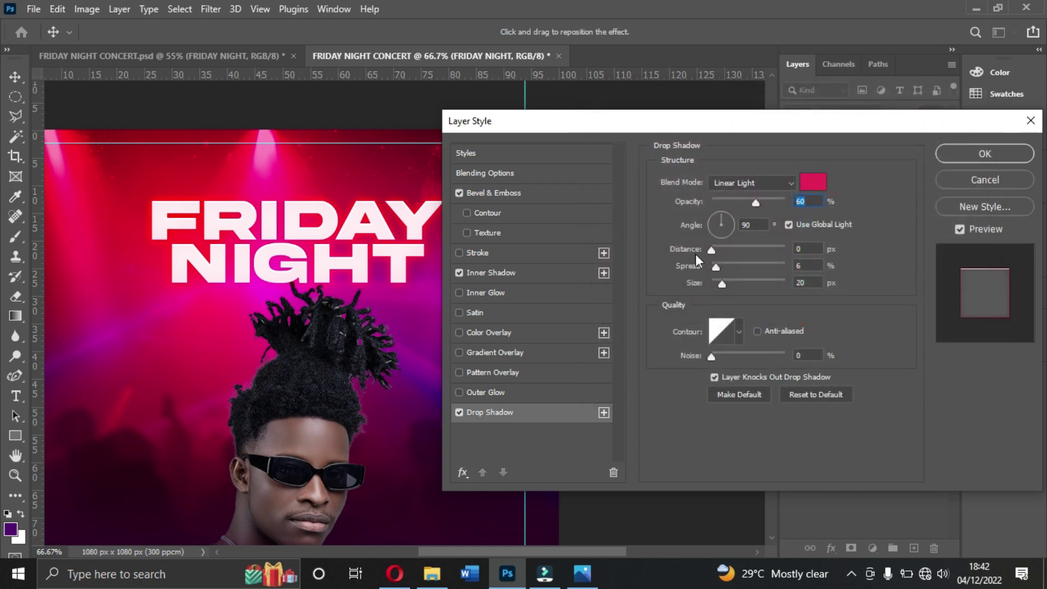
# Step: Review the shadow's distance, spread and size, then bring up the Inner Bevel settings
pyautogui.click(807, 249)
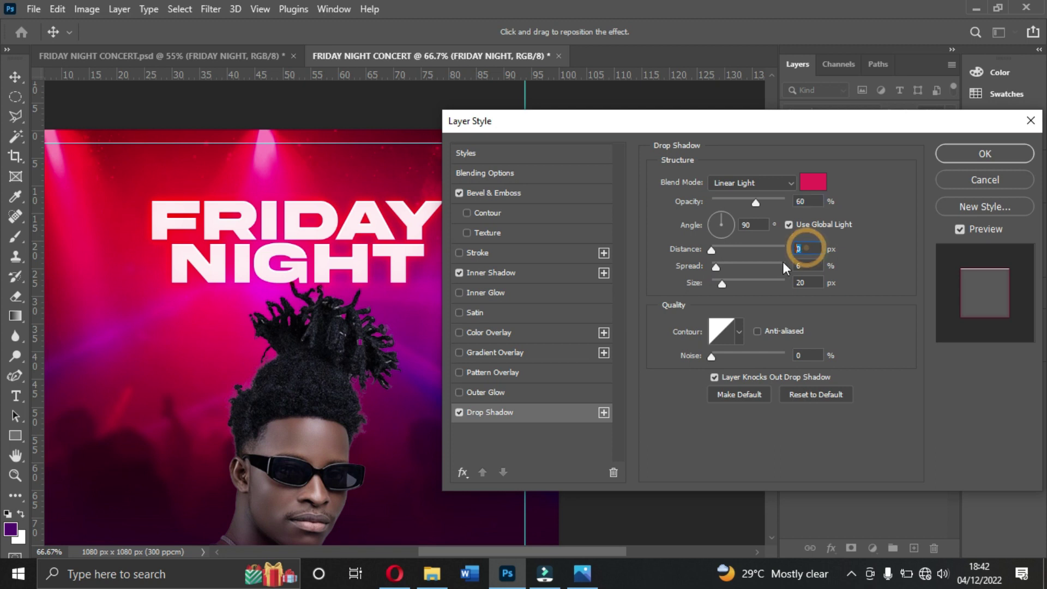
pyautogui.click(815, 267)
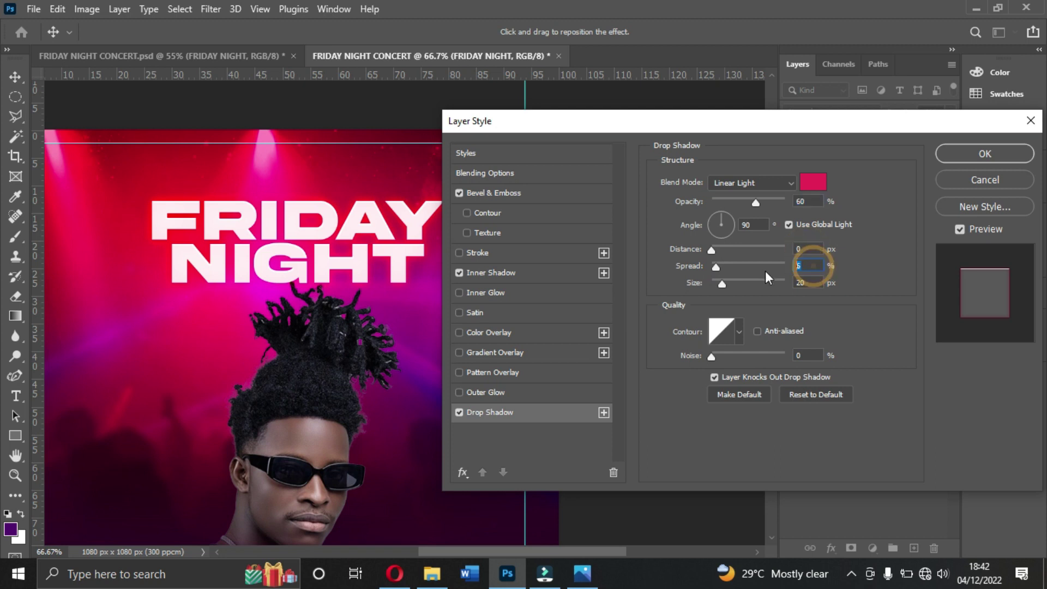
pyautogui.click(821, 283)
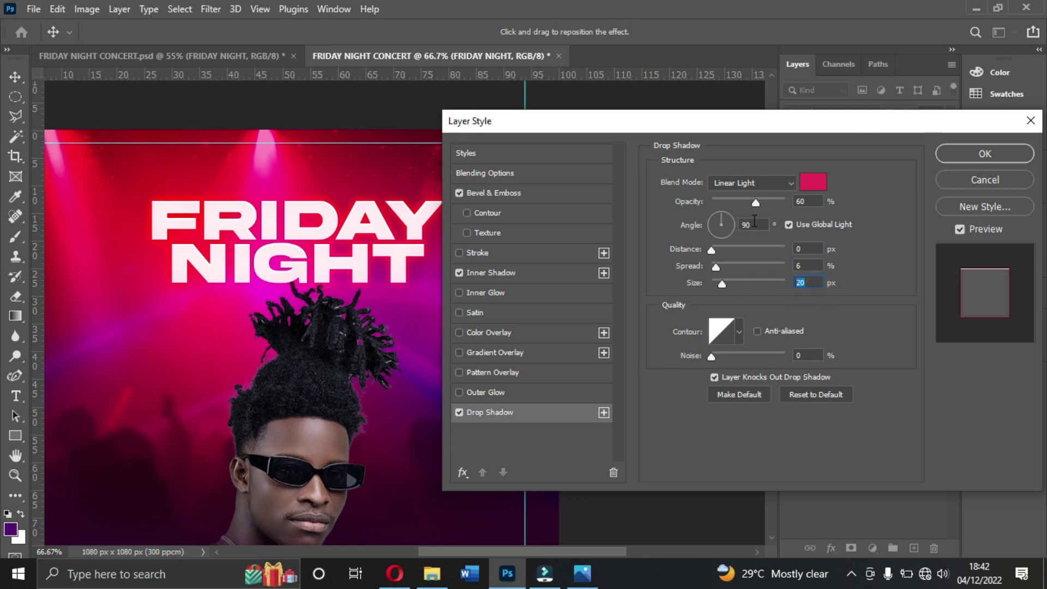
pyautogui.moveTo(775, 125); pyautogui.dragTo(677, 118)
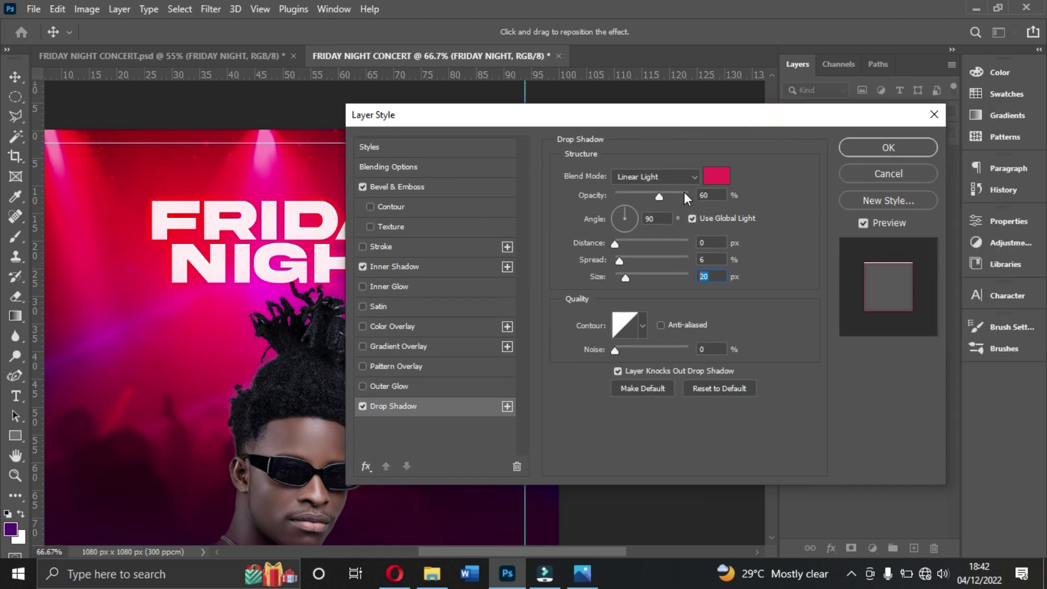
pyautogui.click(451, 186)
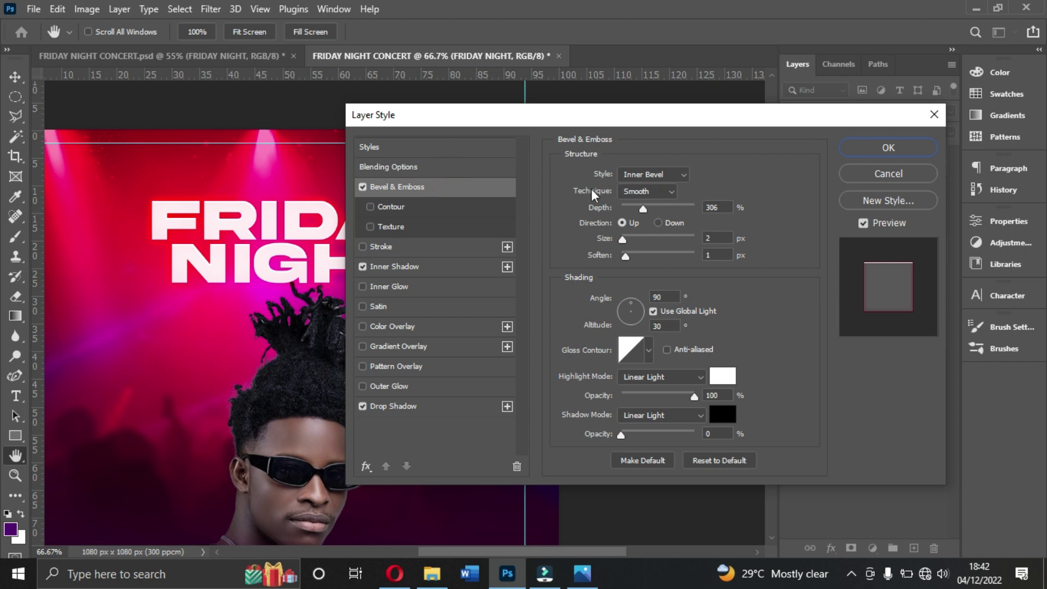
pyautogui.click(662, 175)
pyautogui.click(666, 173)
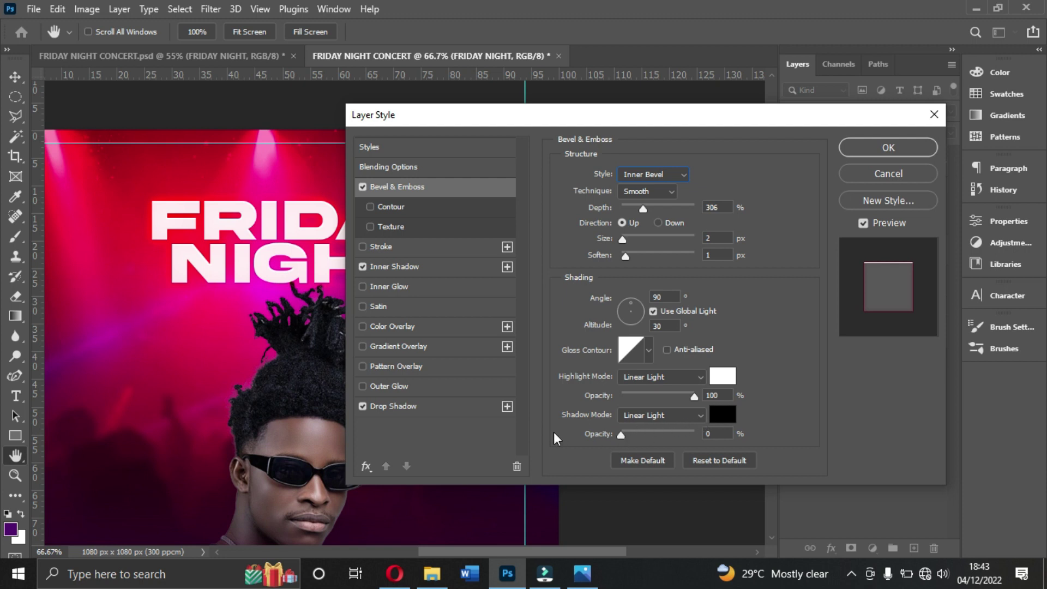
# Step: Review the Inner Shadow and Drop Shadow settings, then apply the bevel and shadows to FRIDAY NIGHT
pyautogui.click(385, 265)
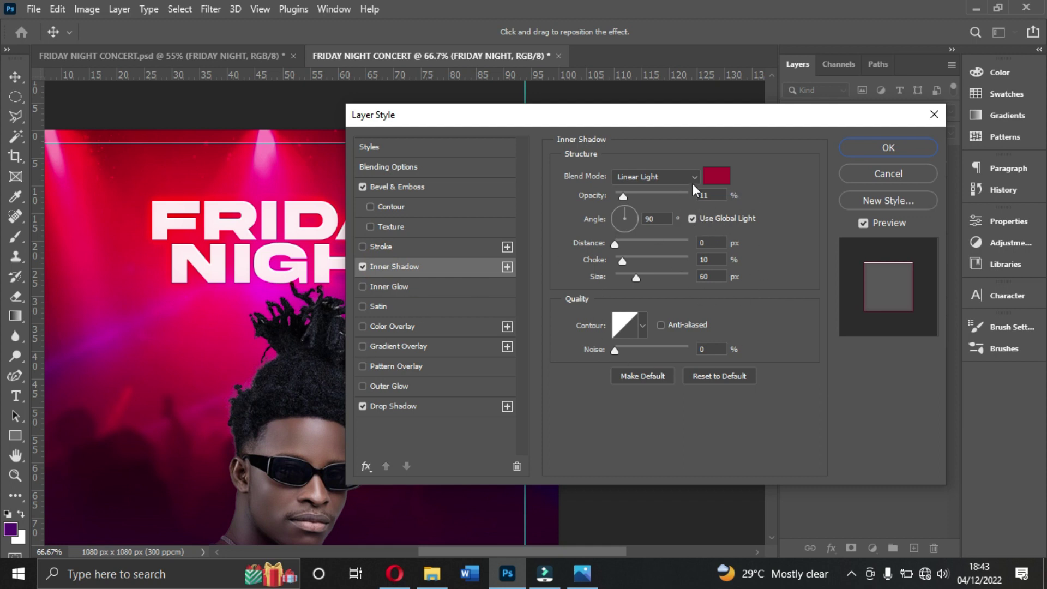
pyautogui.click(398, 407)
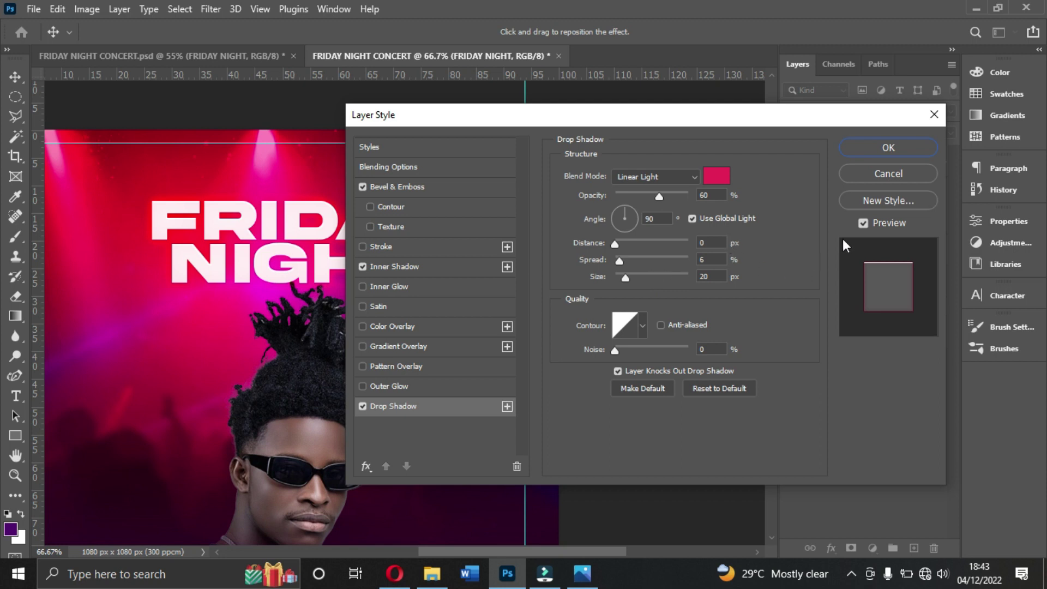
pyautogui.click(888, 148)
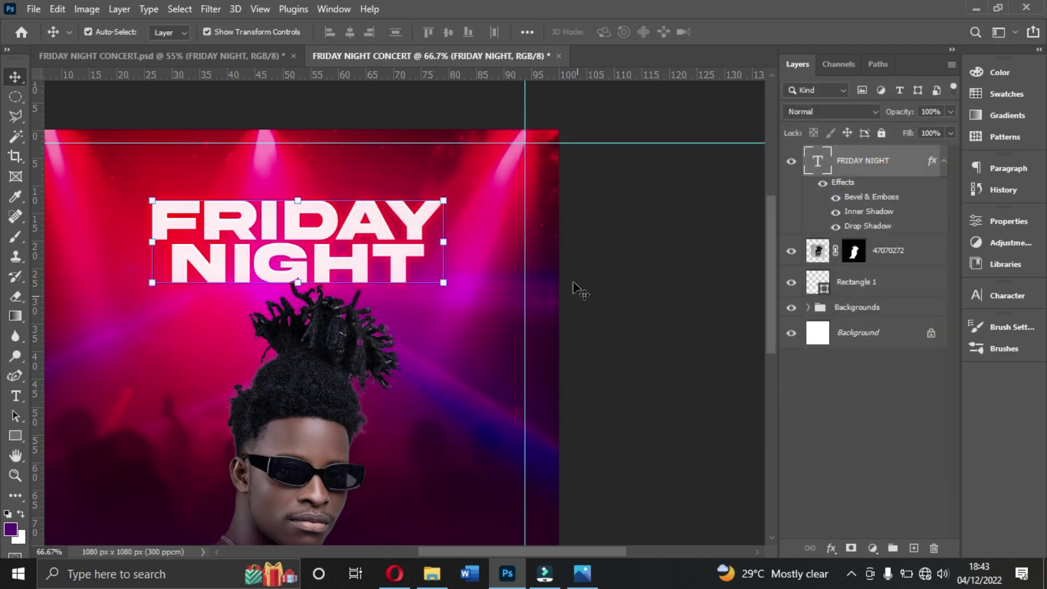
# Step: Select the portrait layer, switch to the Type tool and pick Prestige Signature Script Demo
pyautogui.scroll(-2, 577, 278)
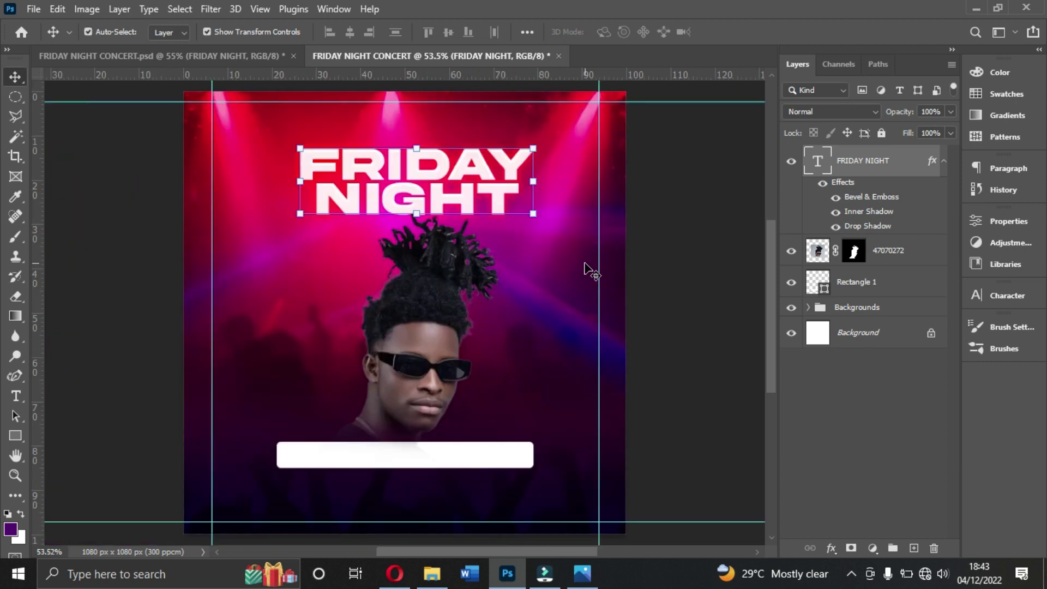
pyautogui.click(426, 329)
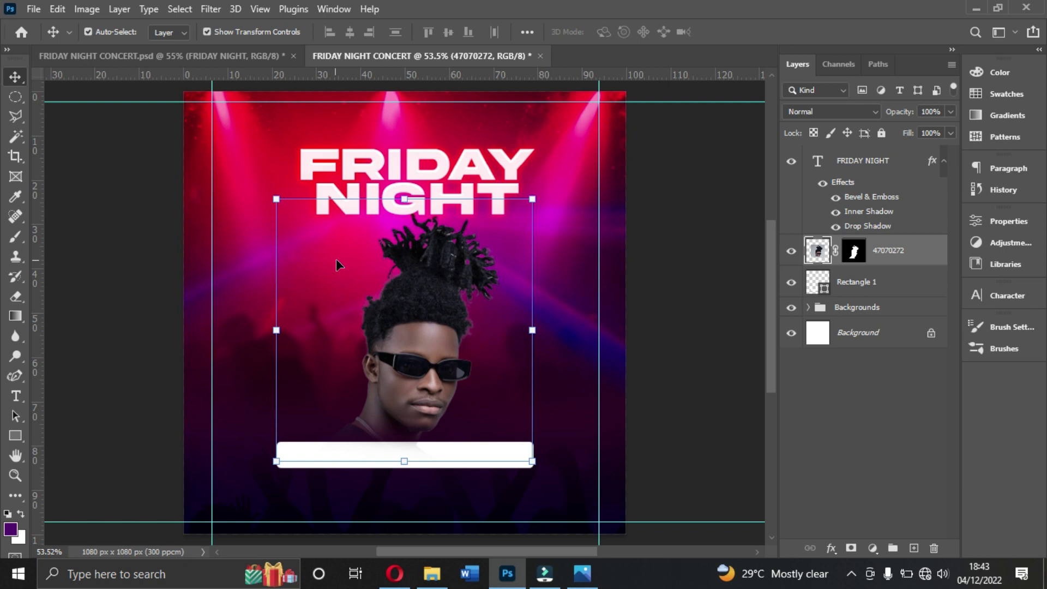
pyautogui.click(15, 396)
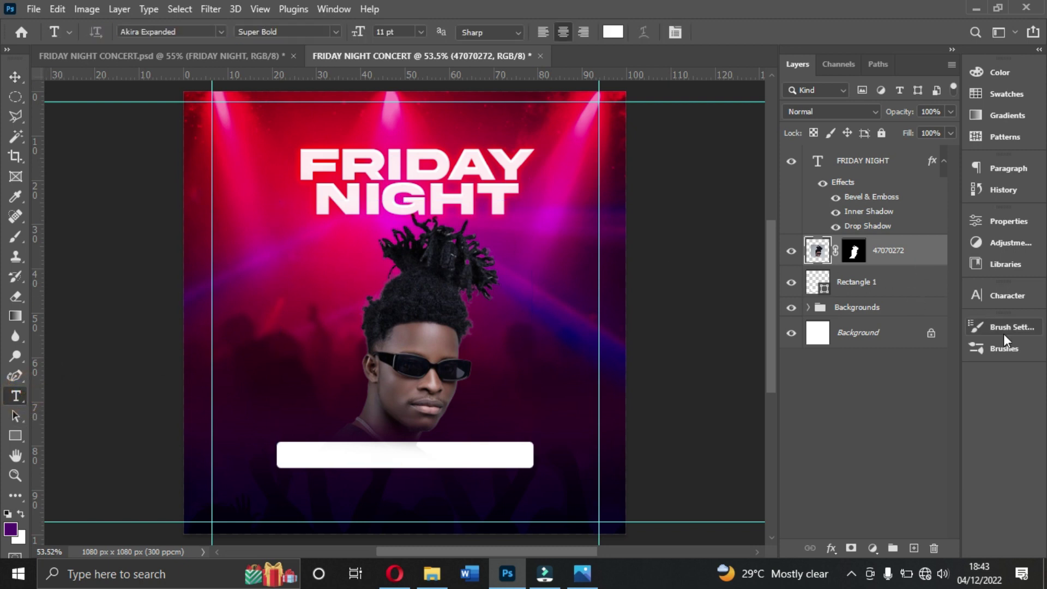
pyautogui.click(999, 302)
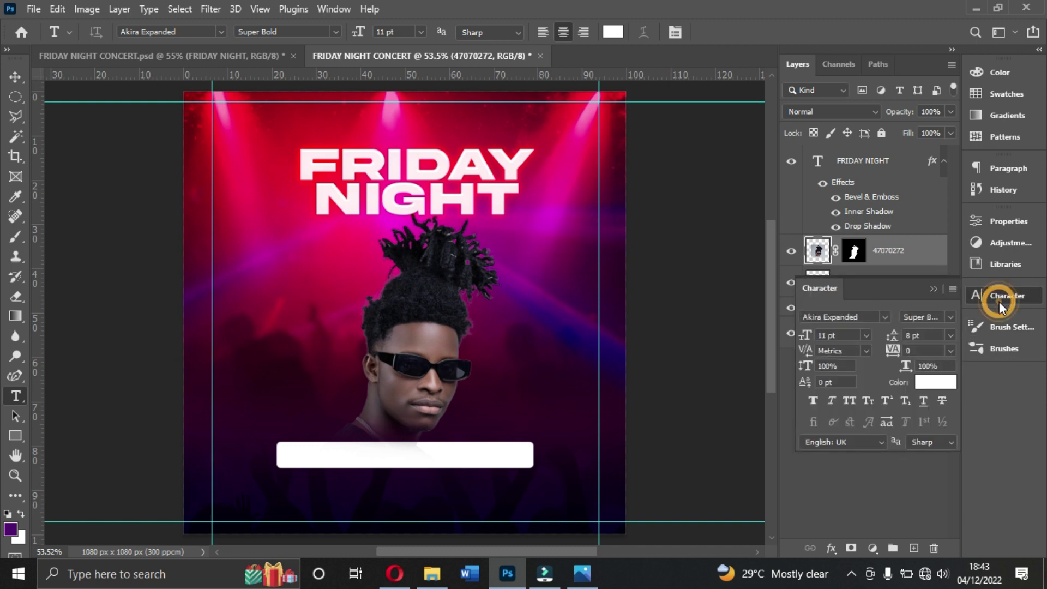
pyautogui.click(885, 316)
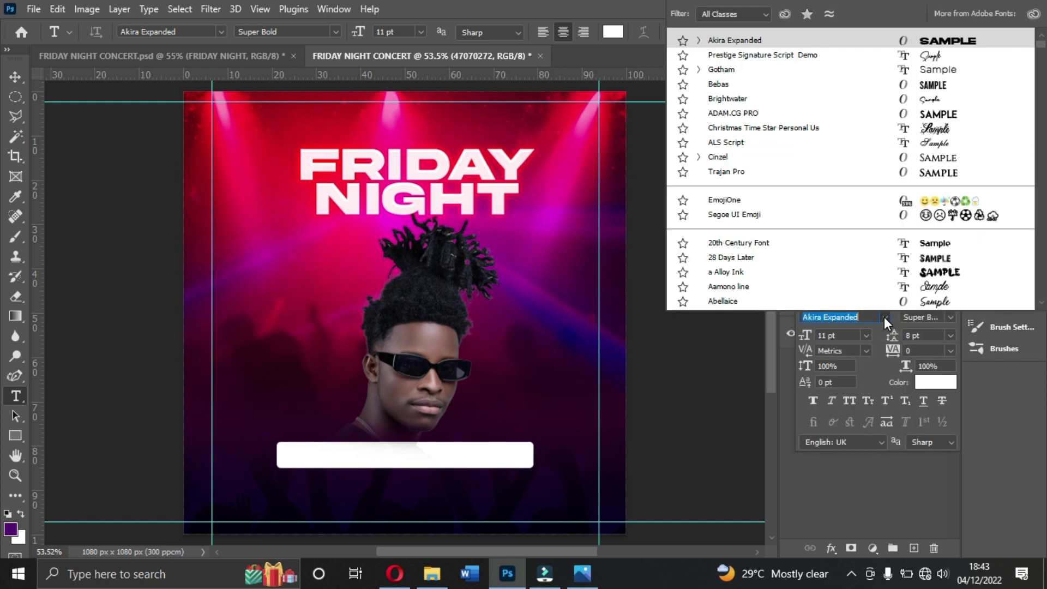
pyautogui.click(756, 60)
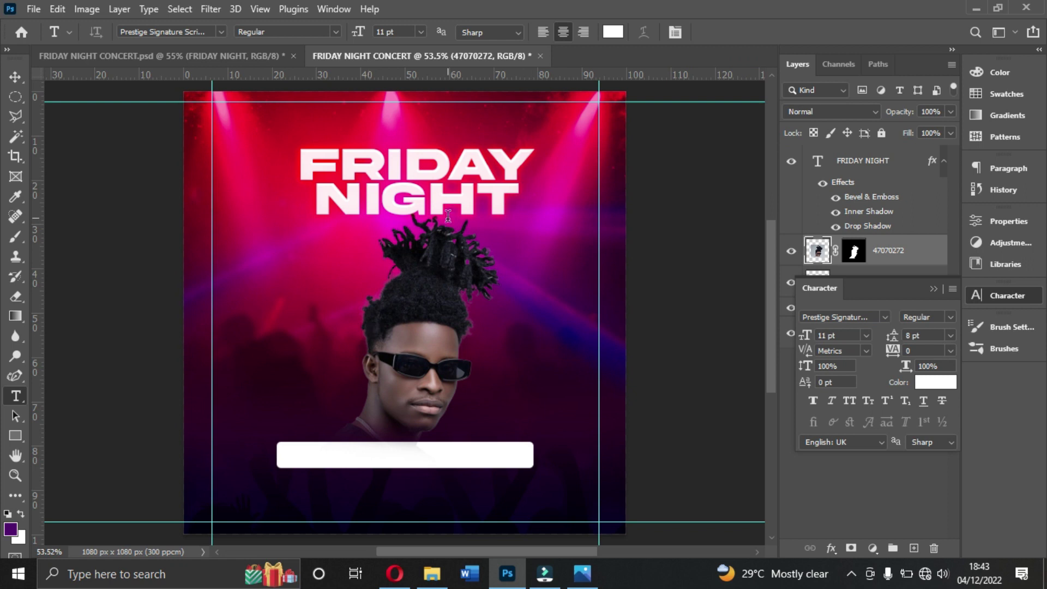
# Step: Set the text colour to black and type 'Concert' on the canvas above the portrait
pyautogui.click(934, 383)
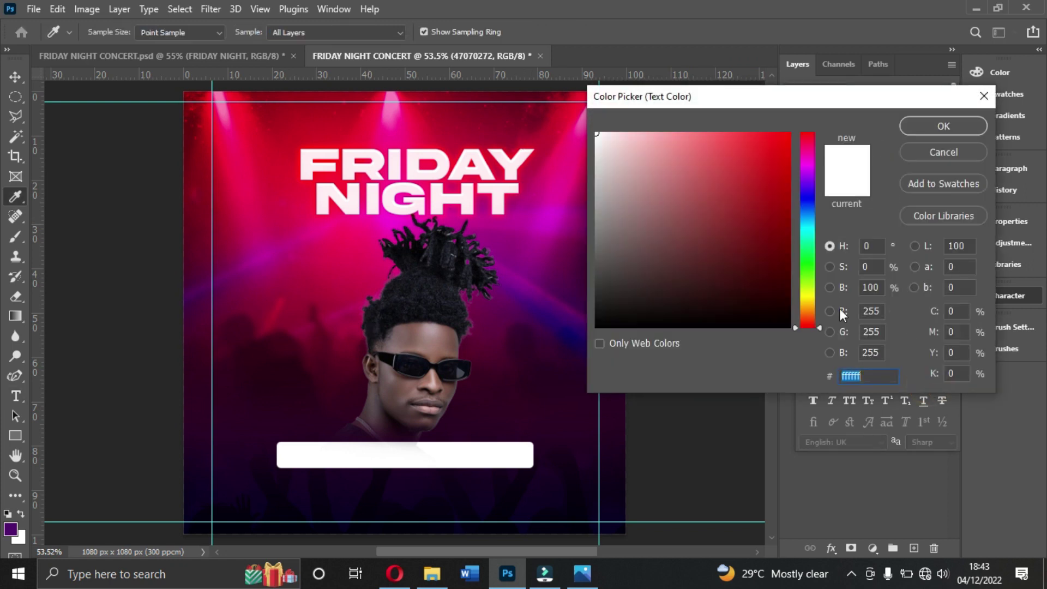
pyautogui.moveTo(722, 261); pyautogui.dragTo(791, 329)
pyautogui.click(925, 126)
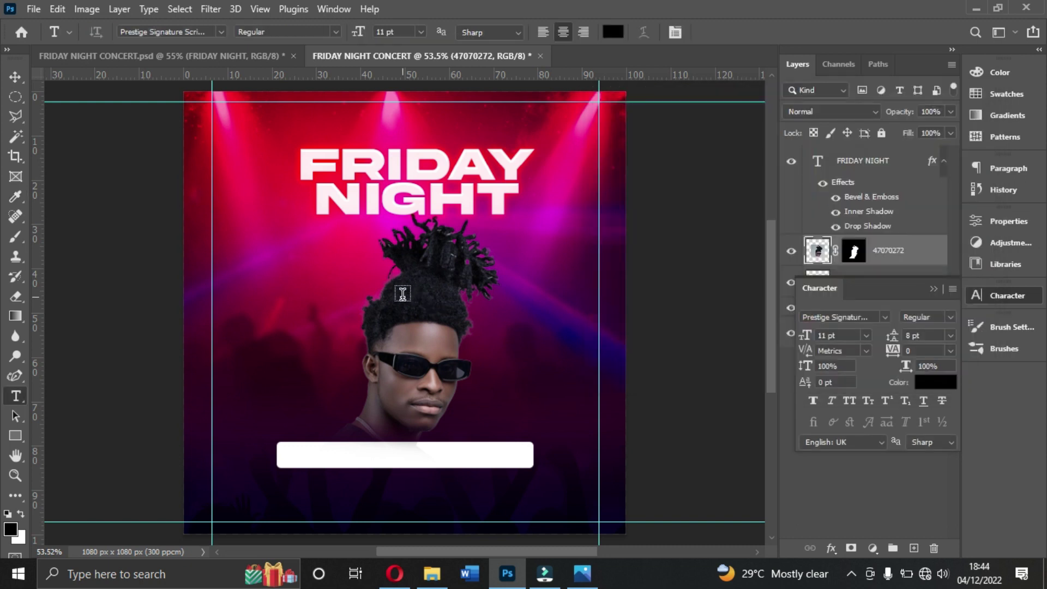
pyautogui.click(374, 300)
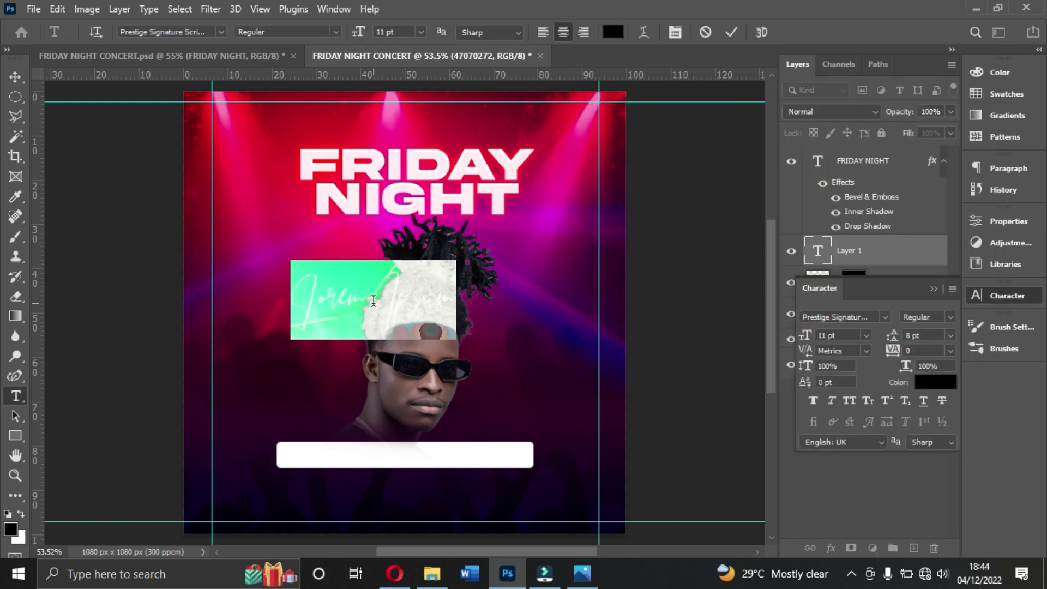
pyautogui.write('C')
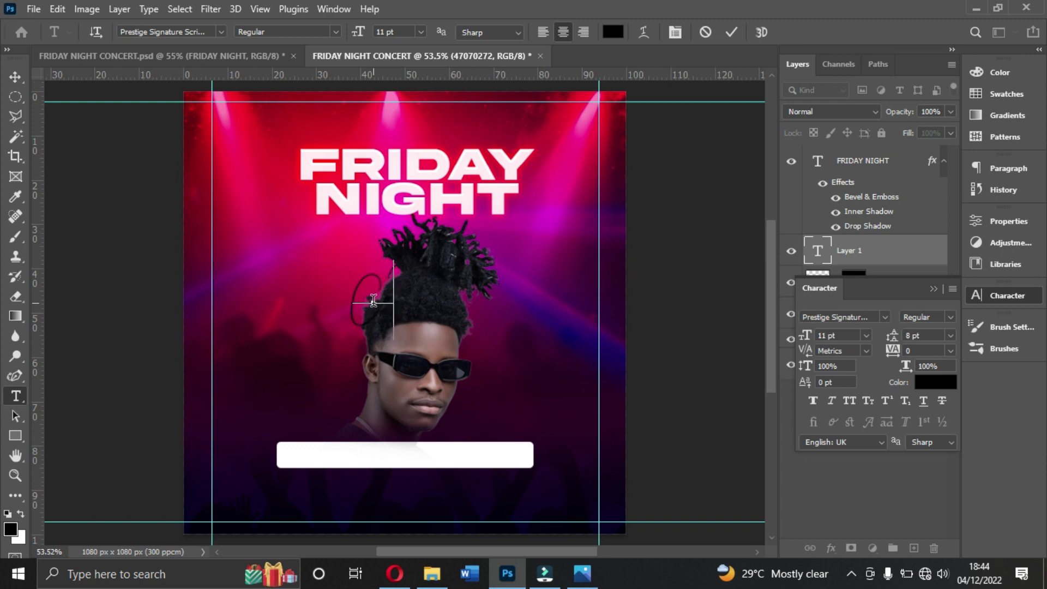
pyautogui.write('oncert')
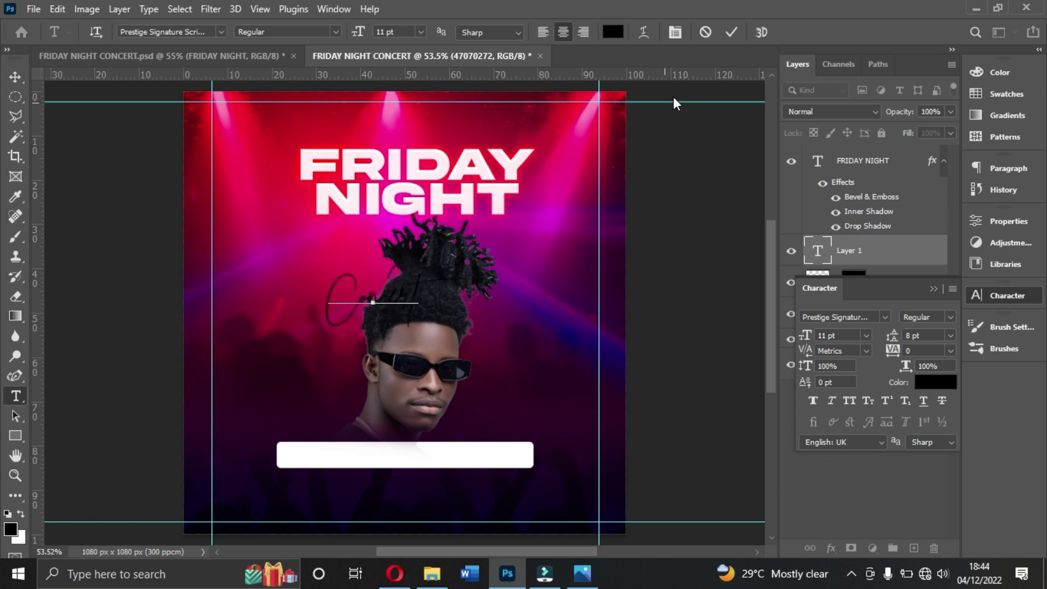
pyautogui.click(732, 32)
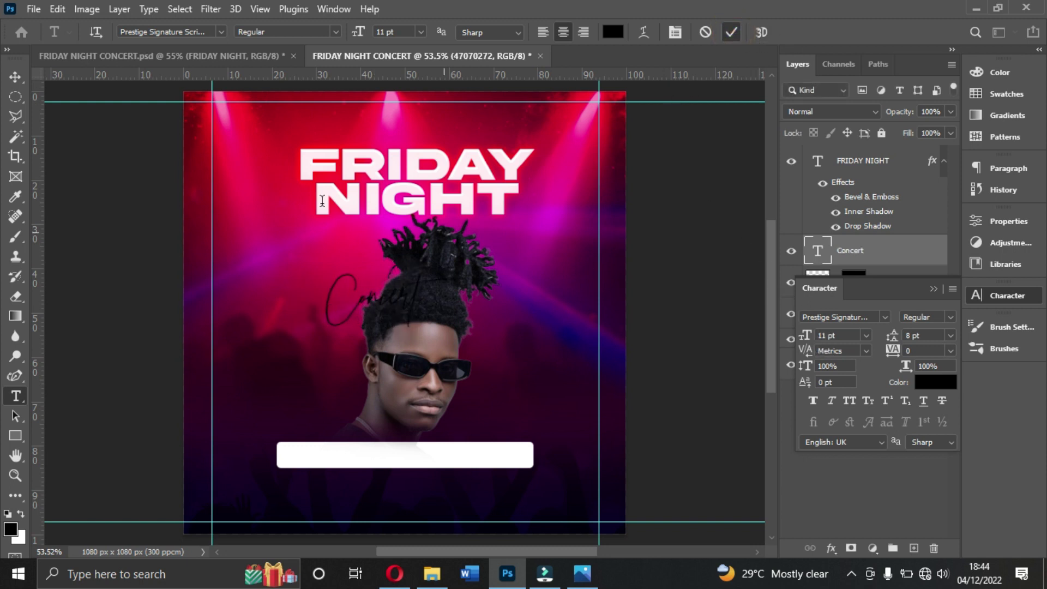
# Step: Size 'Concert' to 16 pt and move it up just under NIGHT
pyautogui.click(865, 335)
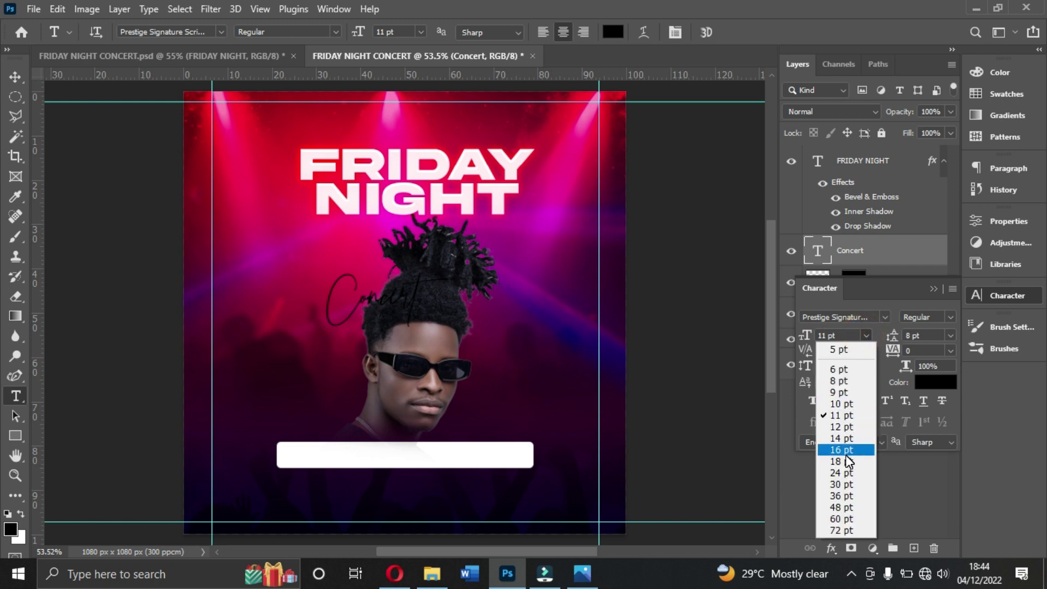
pyautogui.click(846, 455)
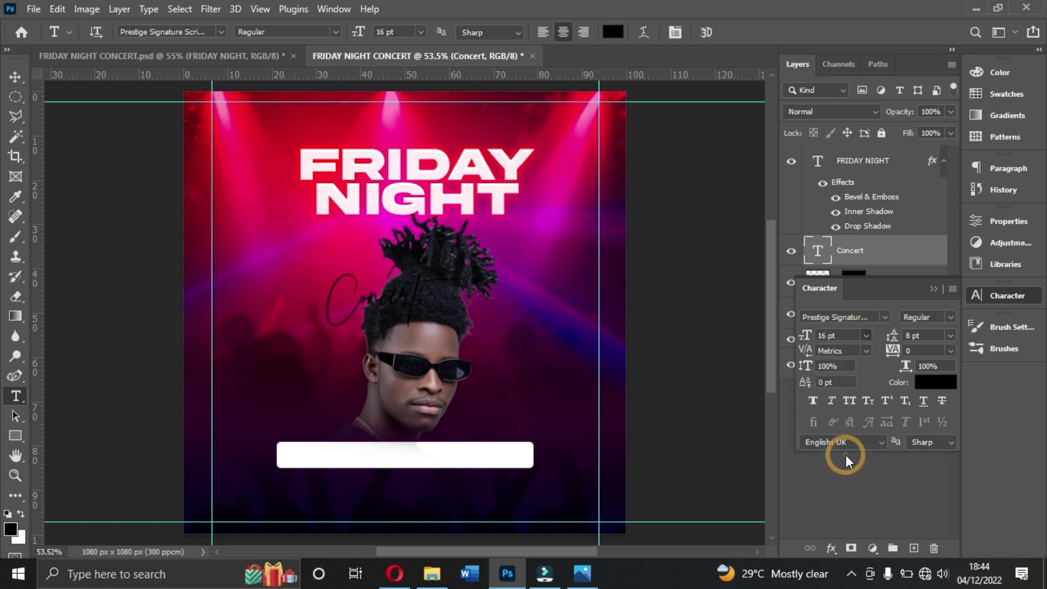
pyautogui.click(16, 77)
pyautogui.moveTo(338, 302); pyautogui.dragTo(377, 226)
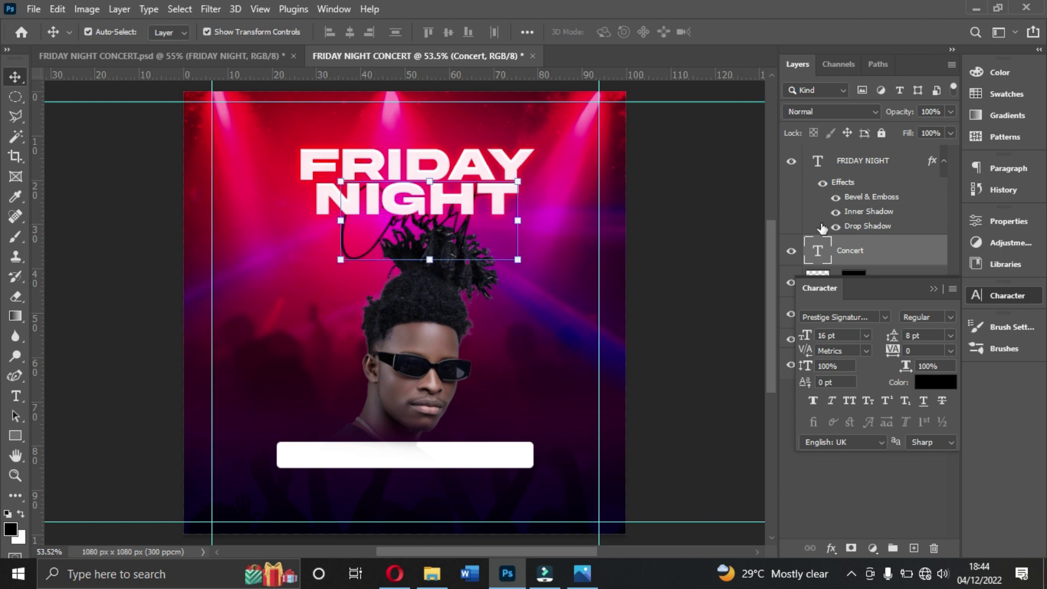
pyautogui.click(894, 252)
# Step: Raise the Concert layer with Ctrl+], set it to 18 pt and nudge it slightly left
pyautogui.hotkey('ctrl', ']')
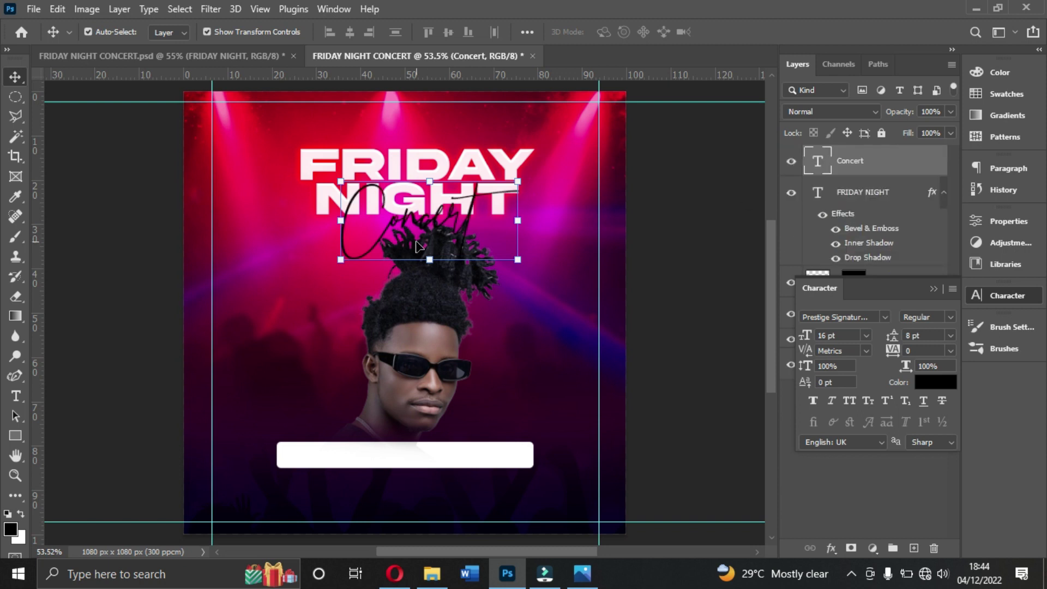
pyautogui.click(358, 244)
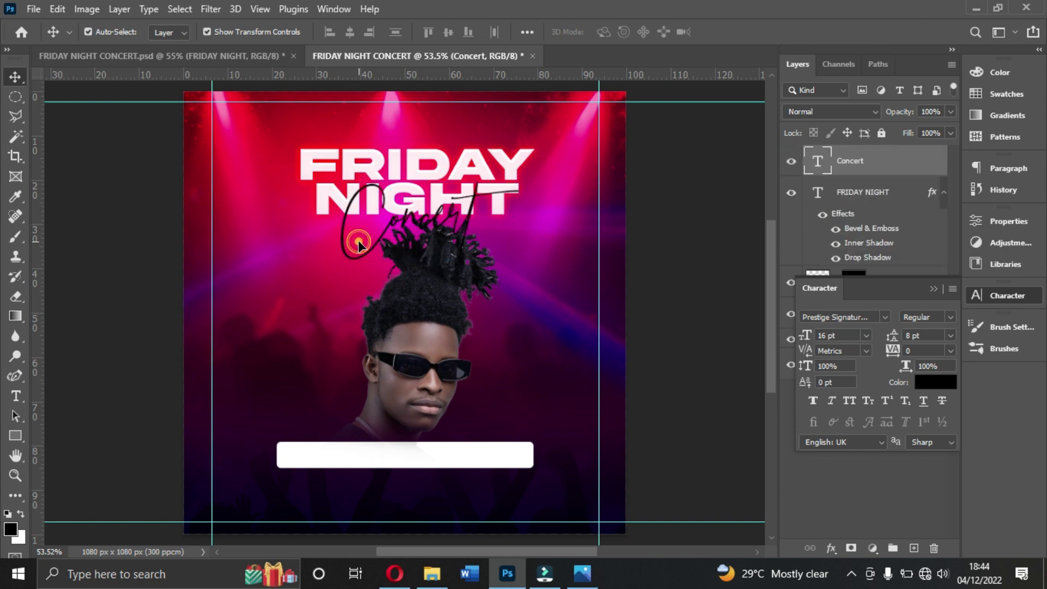
pyautogui.click(866, 336)
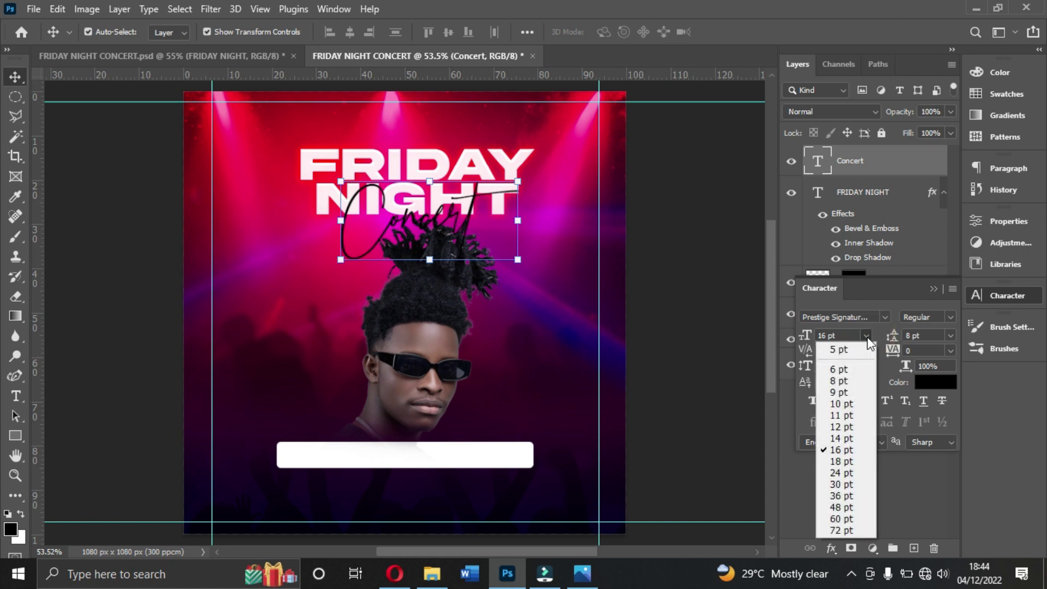
pyautogui.click(835, 461)
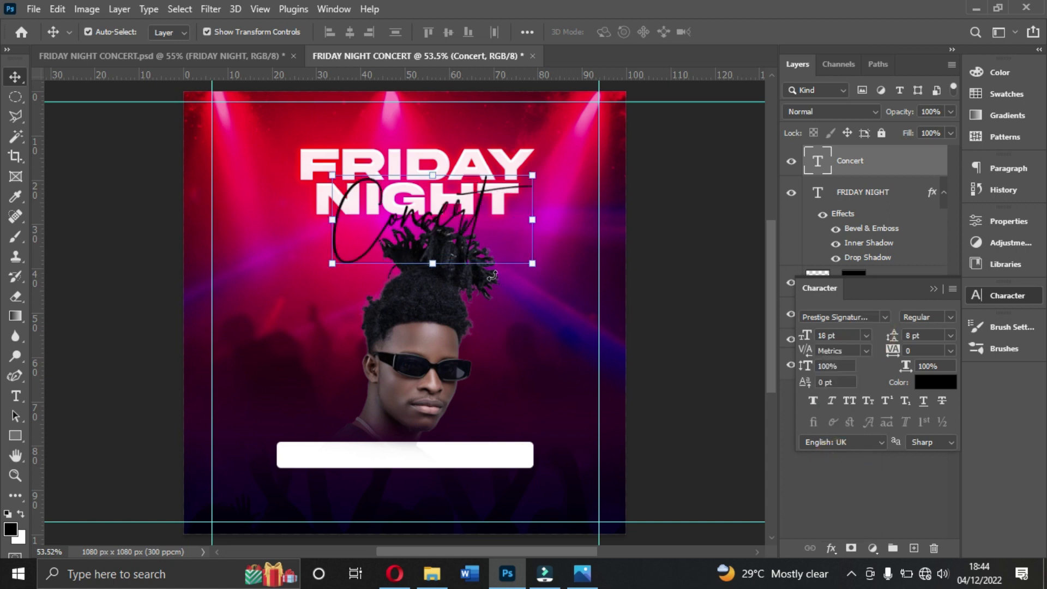
pyautogui.moveTo(424, 222); pyautogui.dragTo(416, 221)
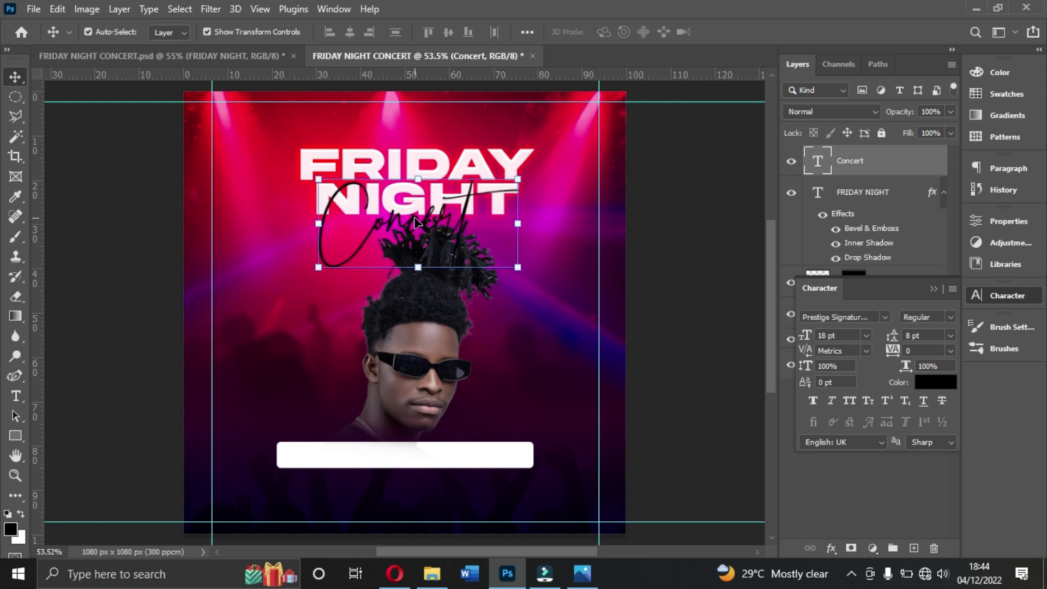
pyautogui.click(934, 289)
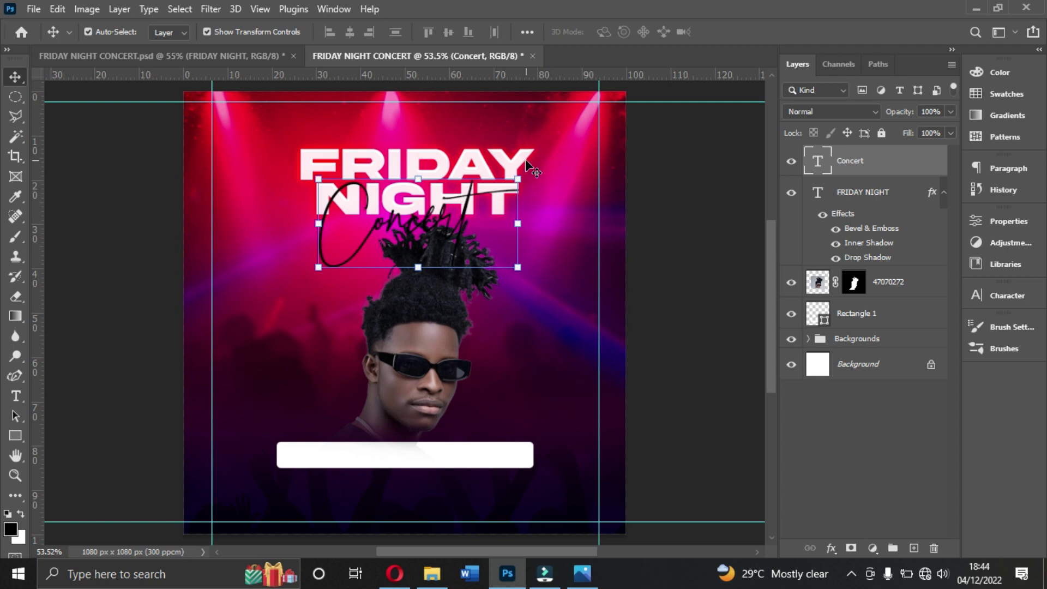
# Step: Move the portrait down slightly and lower the white bar about 20 px
pyautogui.click(426, 332)
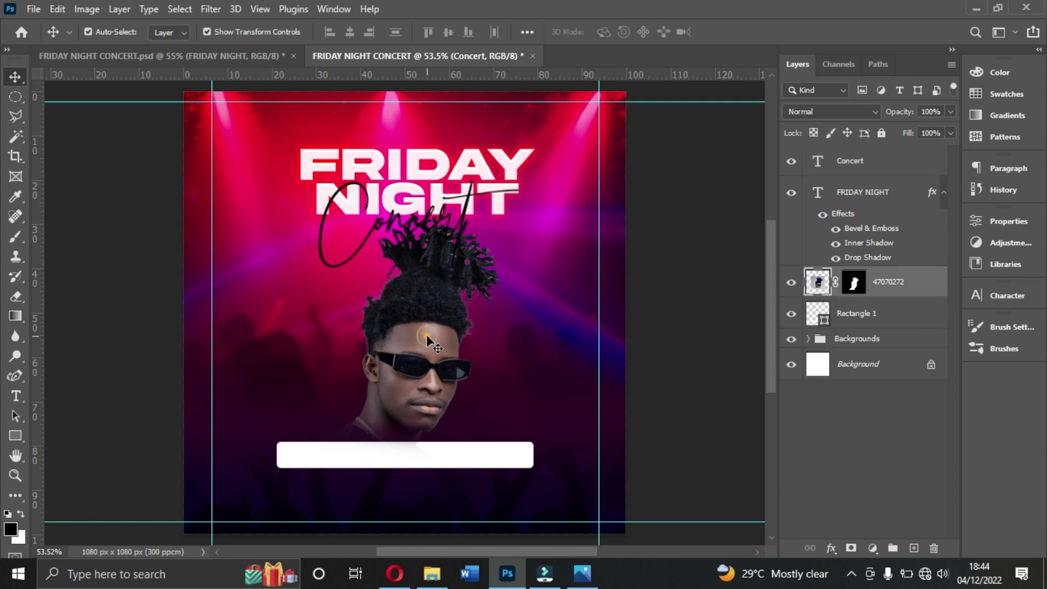
pyautogui.moveTo(425, 335); pyautogui.dragTo(427, 343)
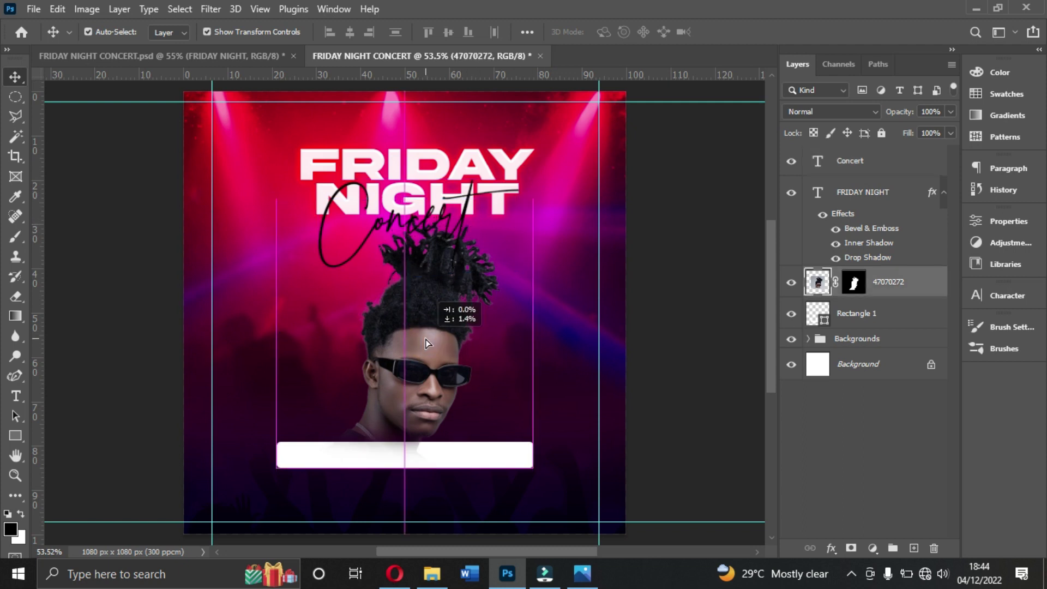
pyautogui.click(643, 437)
pyautogui.click(499, 456)
pyautogui.moveTo(500, 456); pyautogui.dragTo(499, 467)
pyautogui.click(421, 345)
pyautogui.moveTo(421, 346); pyautogui.dragTo(421, 351)
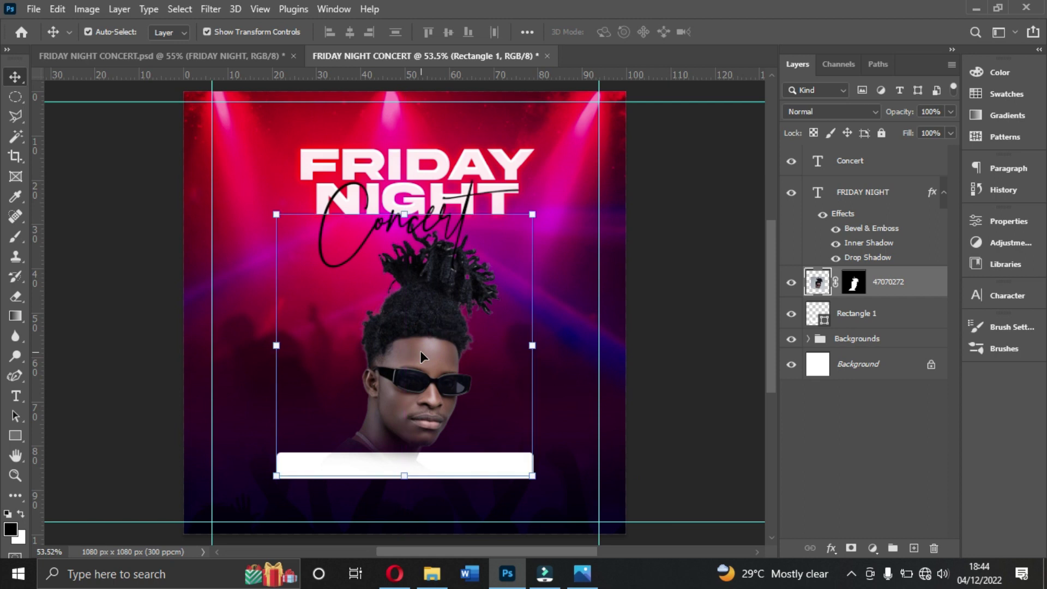
pyautogui.click(421, 353)
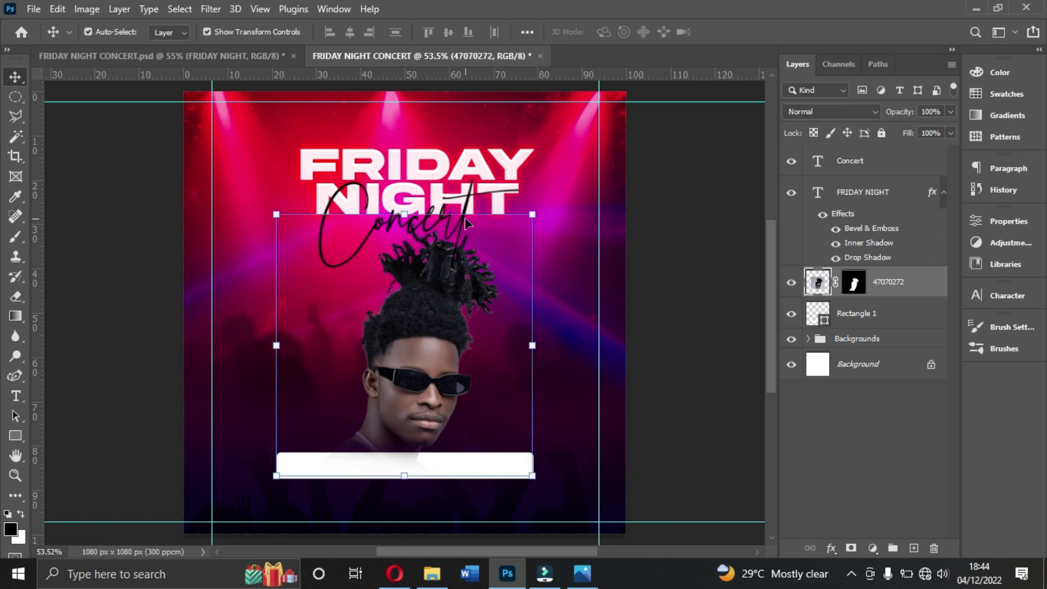
# Step: Select the Concert script layer and the entire canvas for aligning
pyautogui.click(713, 217)
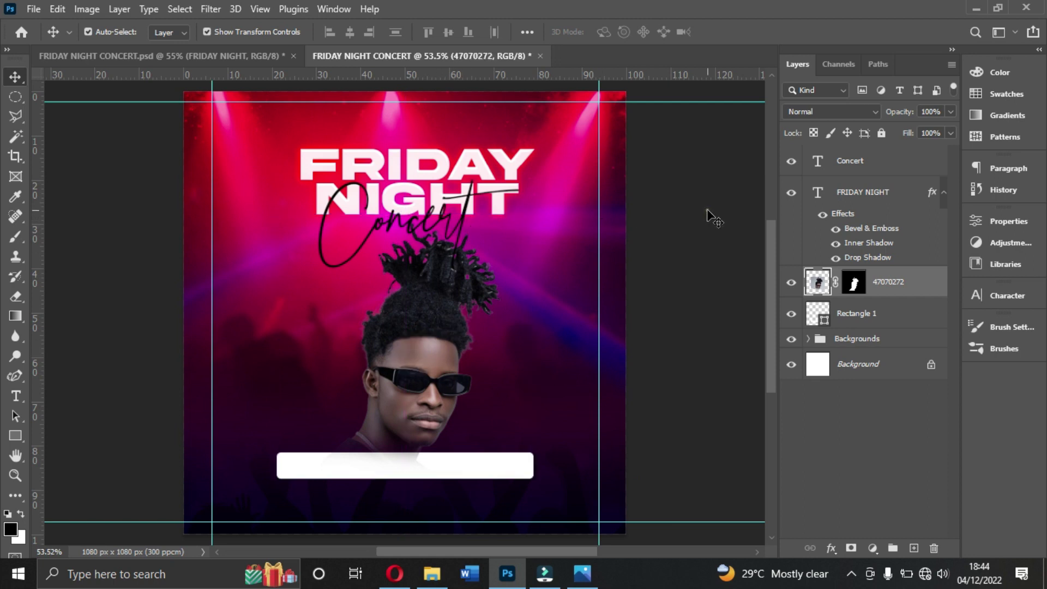
pyautogui.click(894, 281)
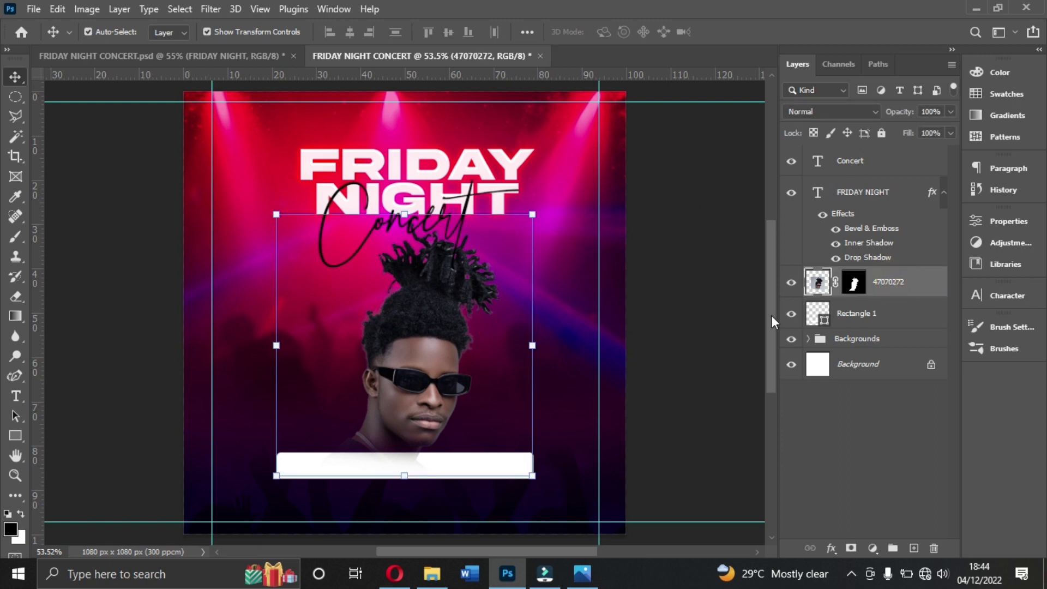
pyautogui.click(627, 201)
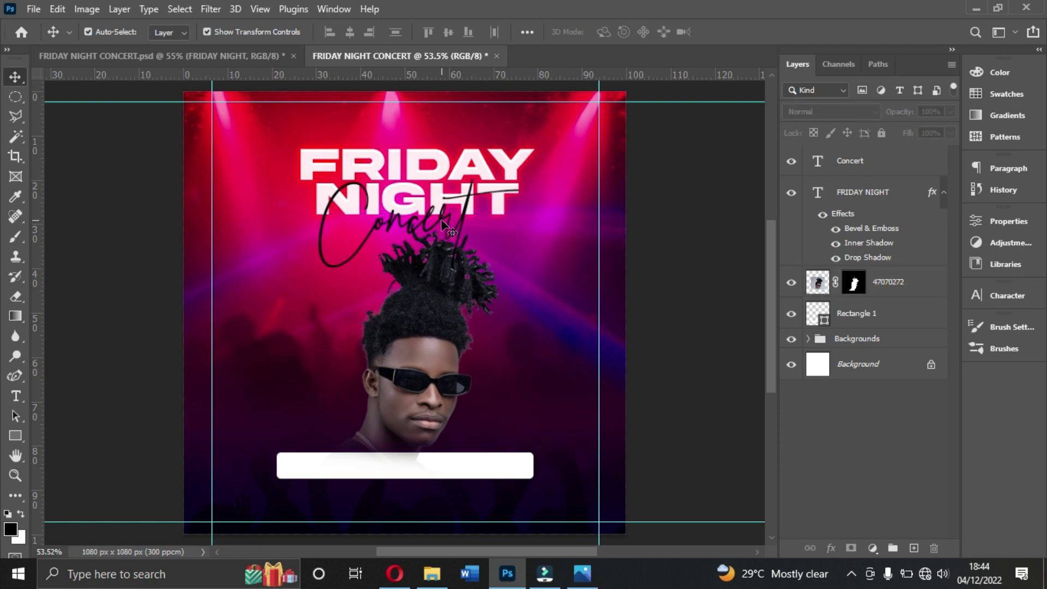
pyautogui.click(461, 221)
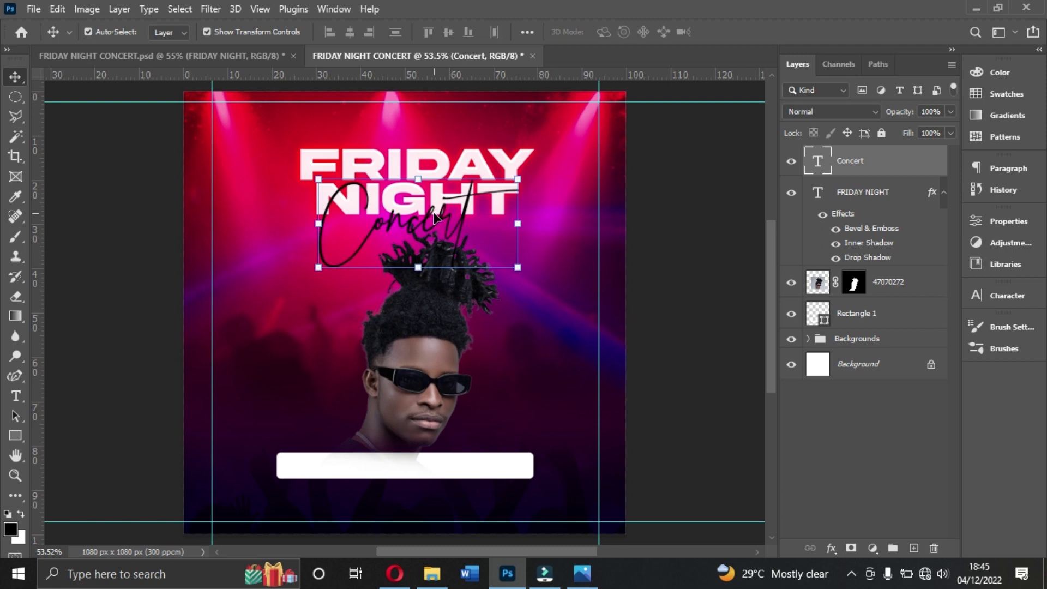
pyautogui.hotkey('ctrl', 'a')
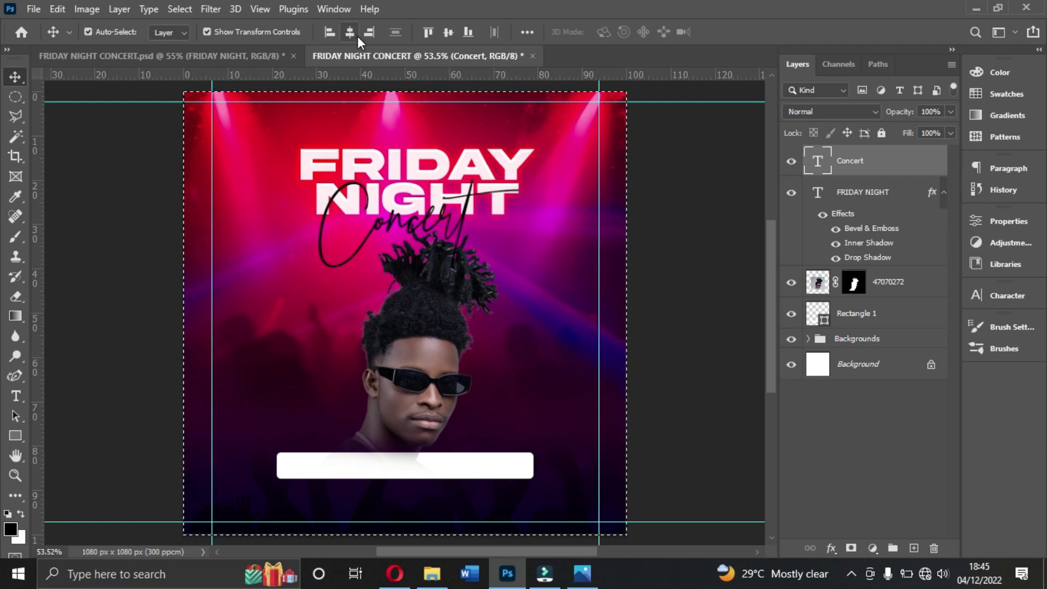
# Step: Centre the Concert script horizontally on the canvas and set line spacing to Auto
pyautogui.click(358, 36)
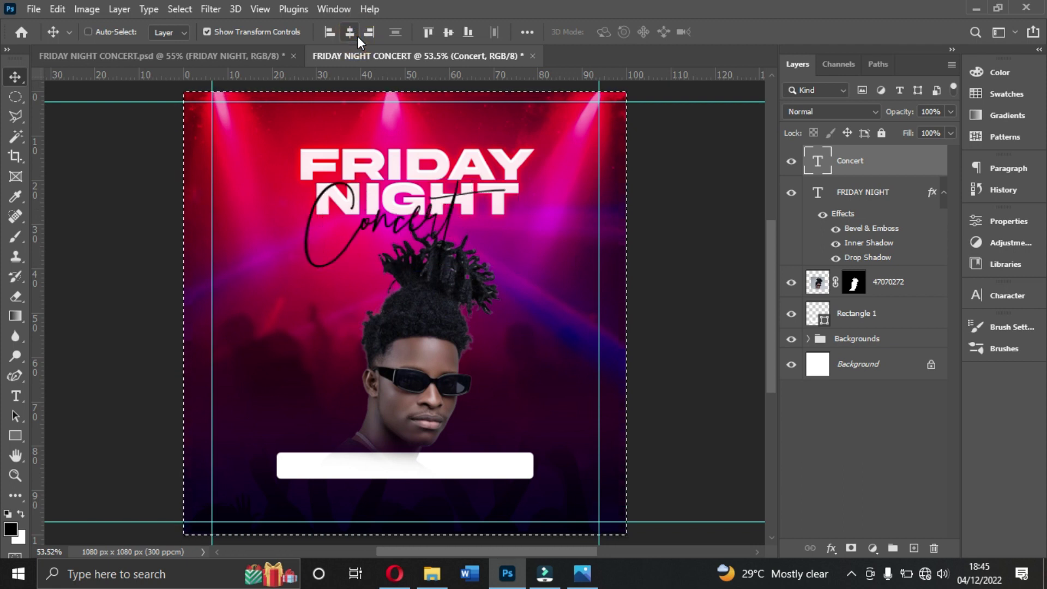
pyautogui.hotkey('ctrl', 'd')
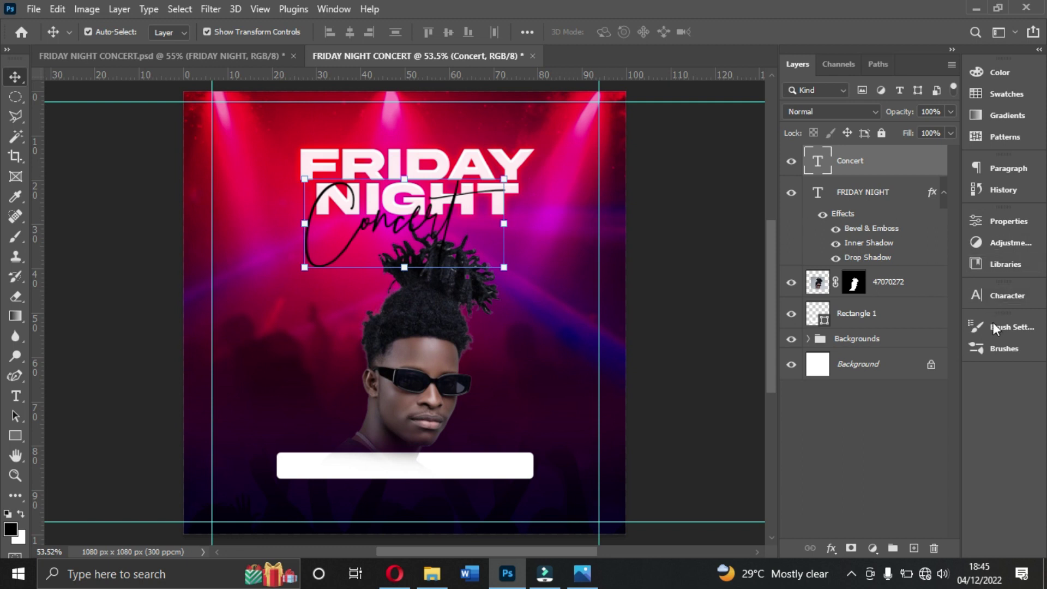
pyautogui.click(1005, 295)
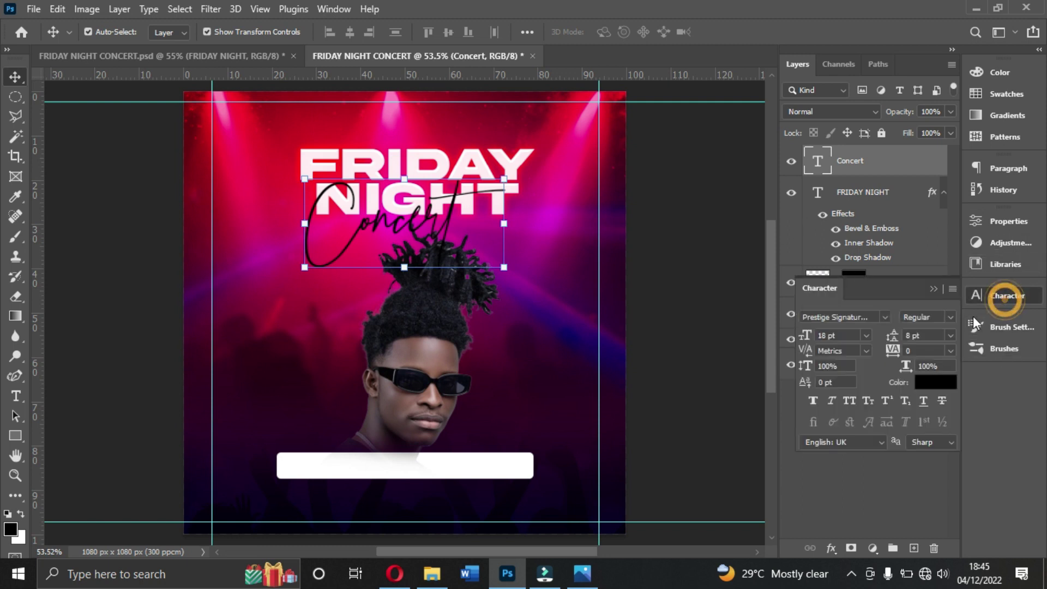
pyautogui.click(945, 338)
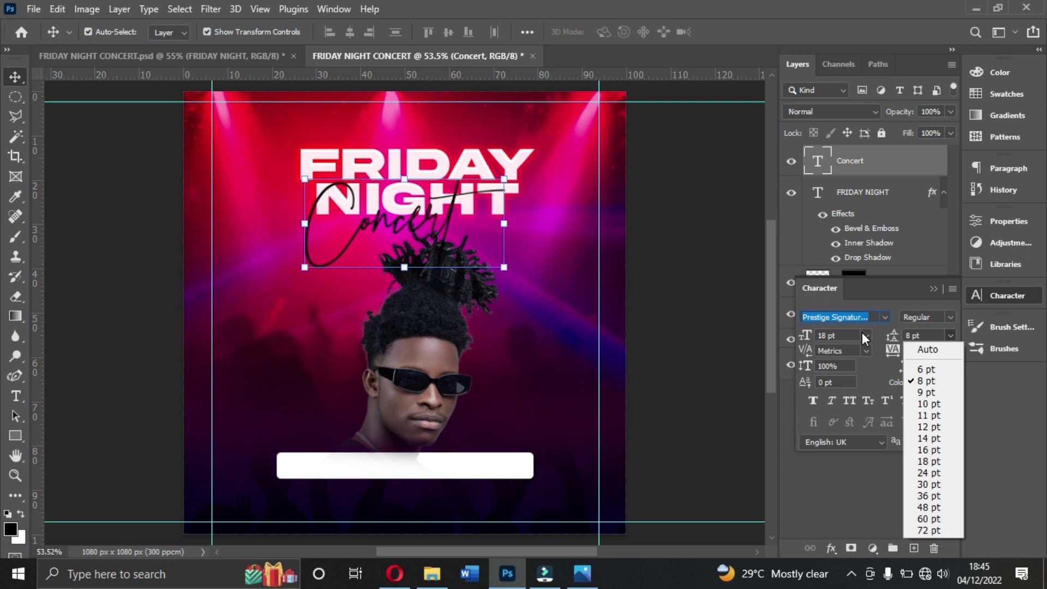
pyautogui.click(928, 349)
# Step: Resize Concert to 16 pt and shift it right to sit across NIGHT
pyautogui.click(866, 334)
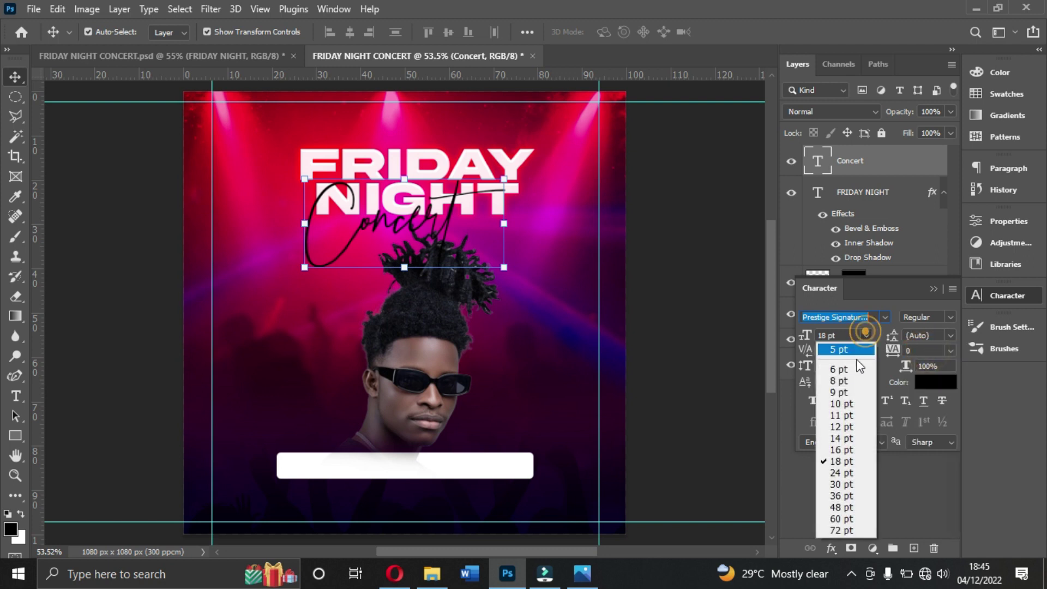
pyautogui.click(845, 450)
pyautogui.hotkey('ctrl', 'z')
pyautogui.hotkey('ctrl', 'z')
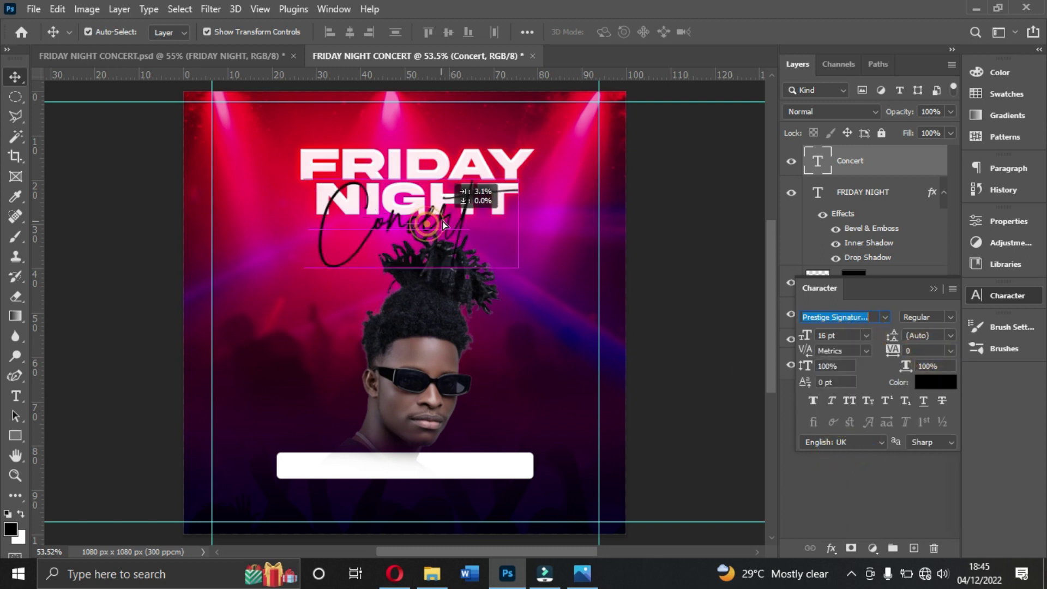
pyautogui.moveTo(436, 221); pyautogui.dragTo(467, 209)
pyautogui.click(868, 335)
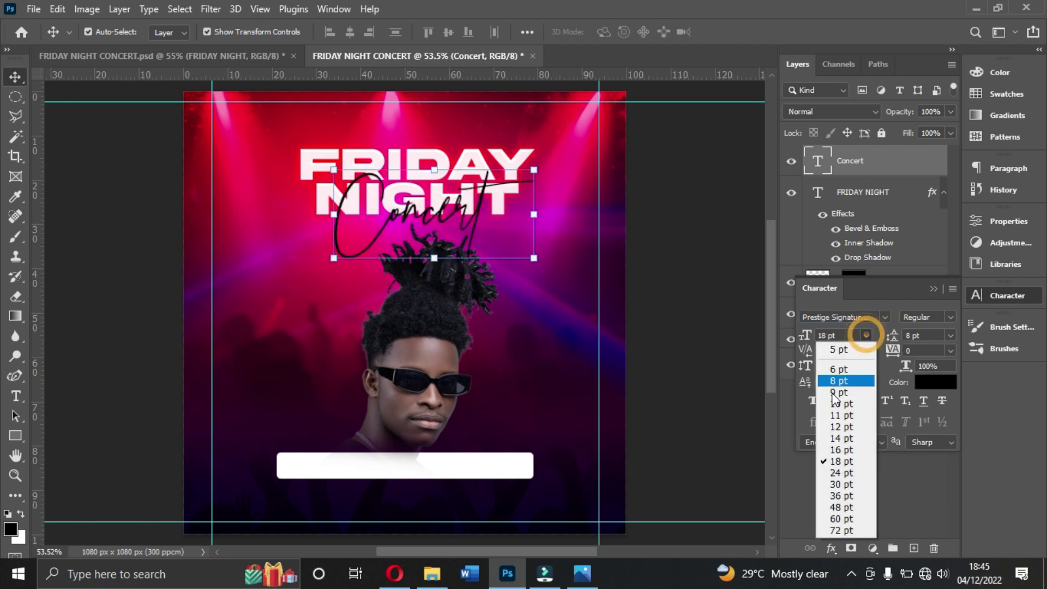
pyautogui.click(838, 451)
pyautogui.moveTo(480, 234)
pyautogui.mouseDown()
pyautogui.moveTo(459, 218)
pyautogui.moveTo(470, 218)
pyautogui.mouseUp()
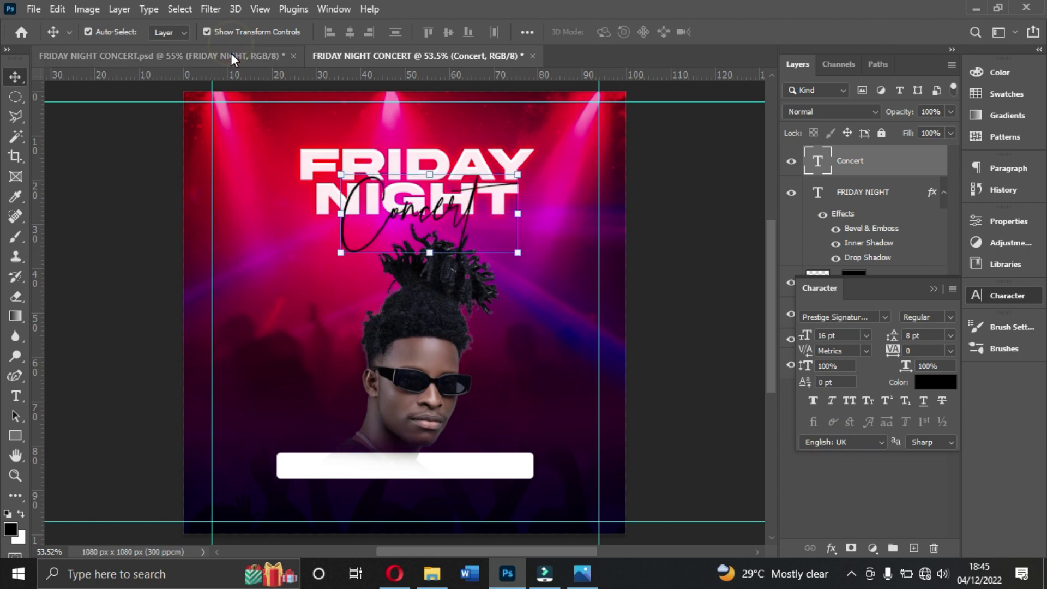
# Step: Compare against the finished flyer document and nudge the Concert script slightly
pyautogui.click(230, 53)
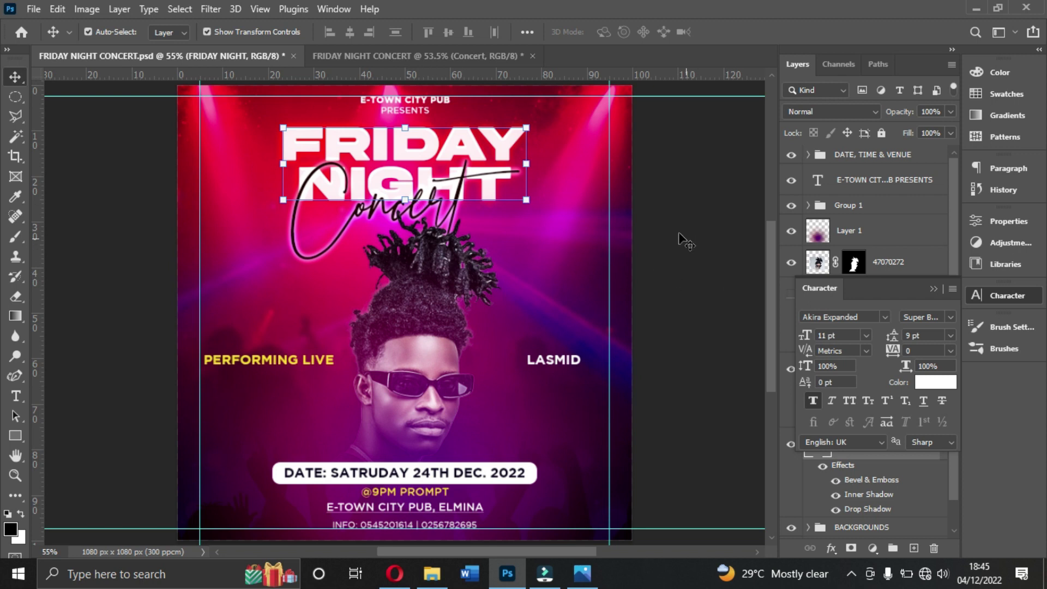
pyautogui.click(437, 57)
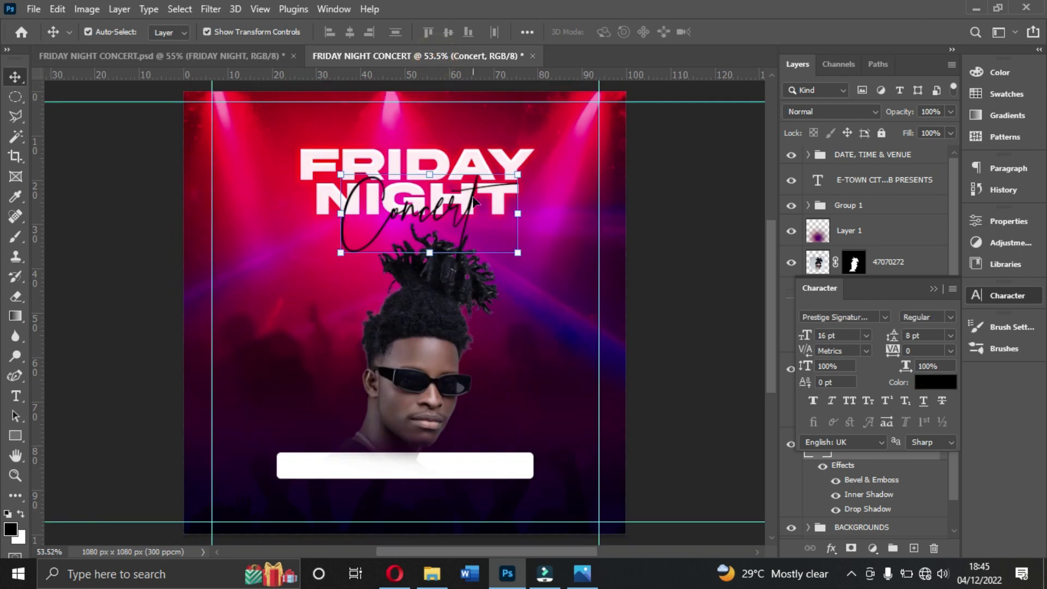
pyautogui.click(934, 293)
pyautogui.moveTo(453, 224)
pyautogui.mouseDown()
pyautogui.moveTo(429, 371)
pyautogui.moveTo(463, 364)
pyautogui.moveTo(457, 218)
pyautogui.mouseUp()
# Step: Reorder the layers to portrait on top, then Concert, then FRIDAY NIGHT
pyautogui.moveTo(884, 164); pyautogui.dragTo(891, 313)
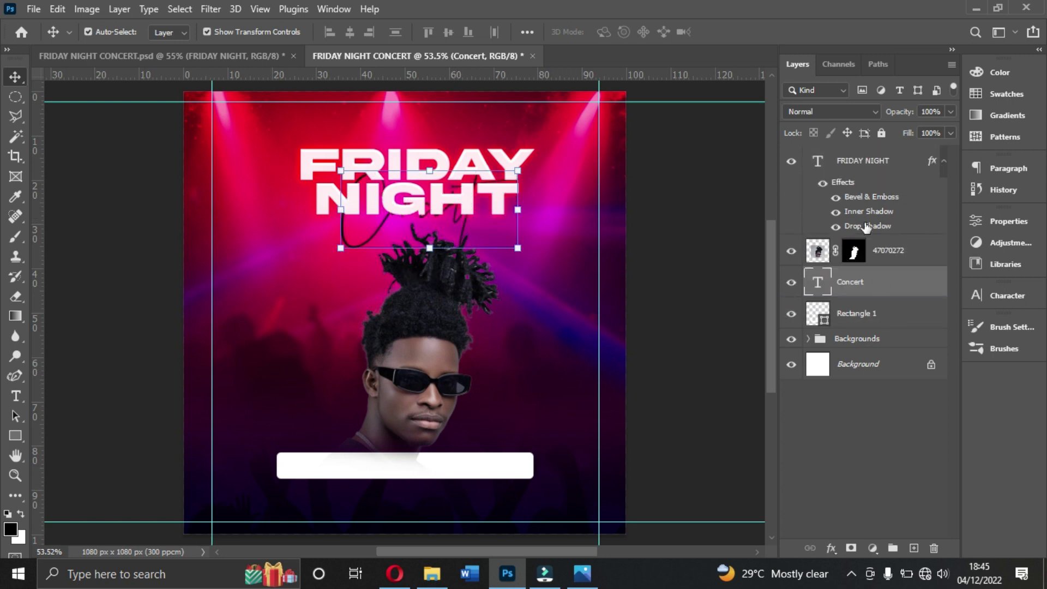
pyautogui.moveTo(858, 162); pyautogui.dragTo(854, 271)
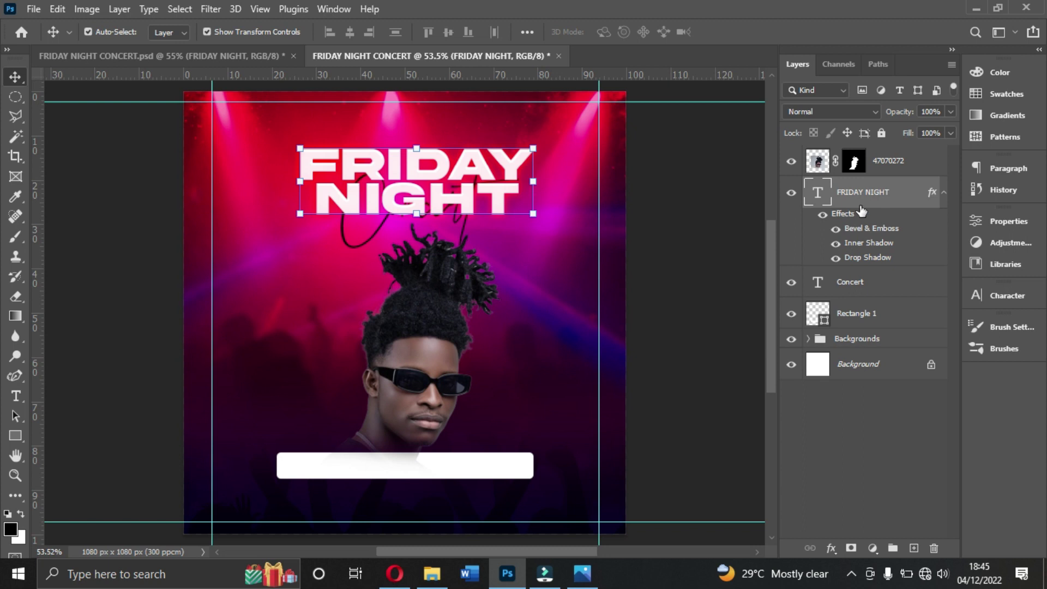
pyautogui.moveTo(855, 283); pyautogui.dragTo(862, 188)
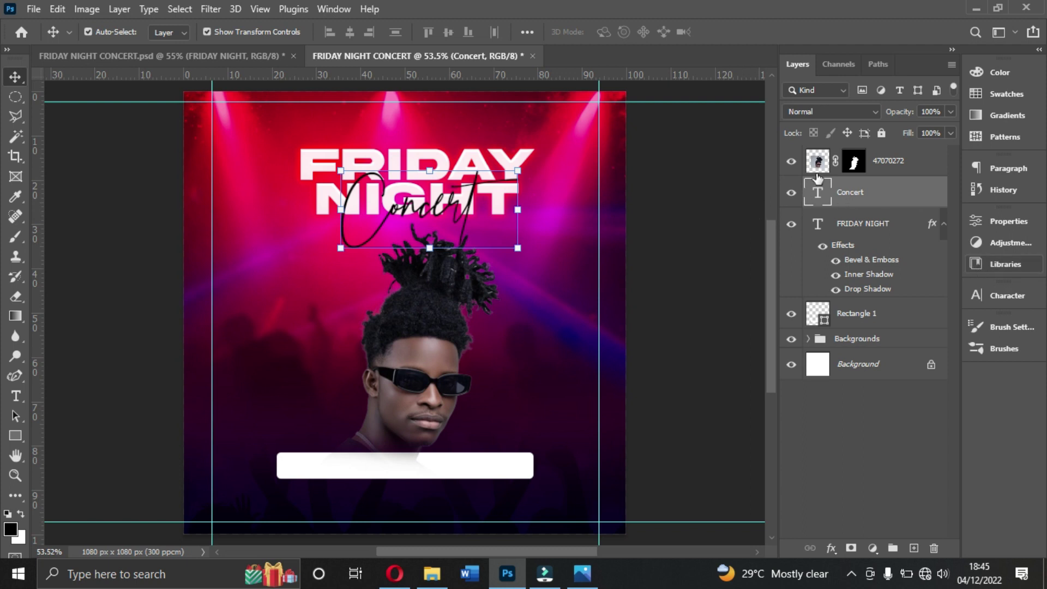
# Step: Enlarge Concert back to 18 pt, centre it horizontally and lower it slightly
pyautogui.click(1004, 301)
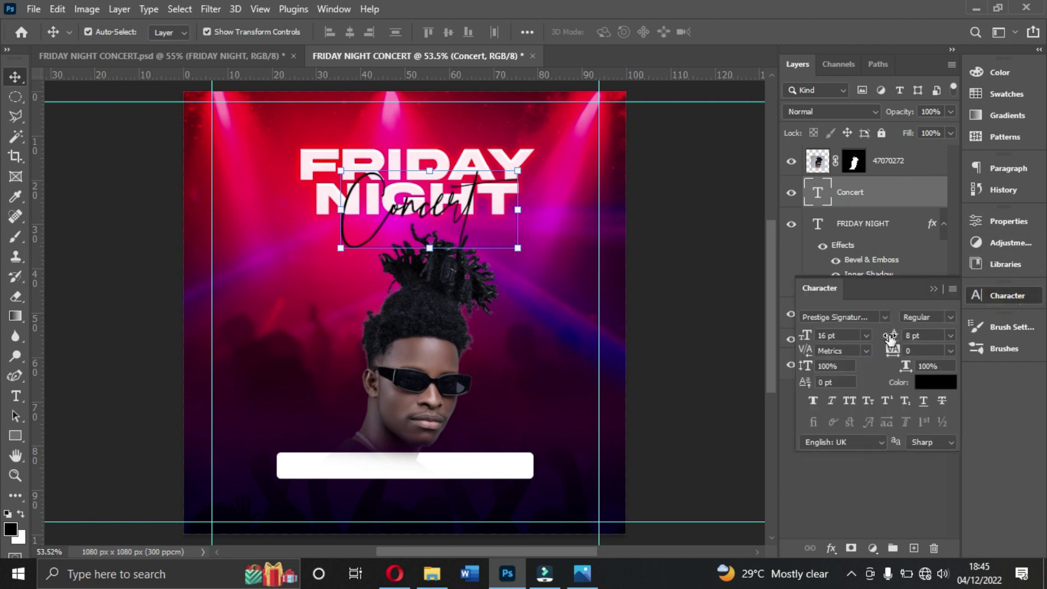
pyautogui.click(866, 336)
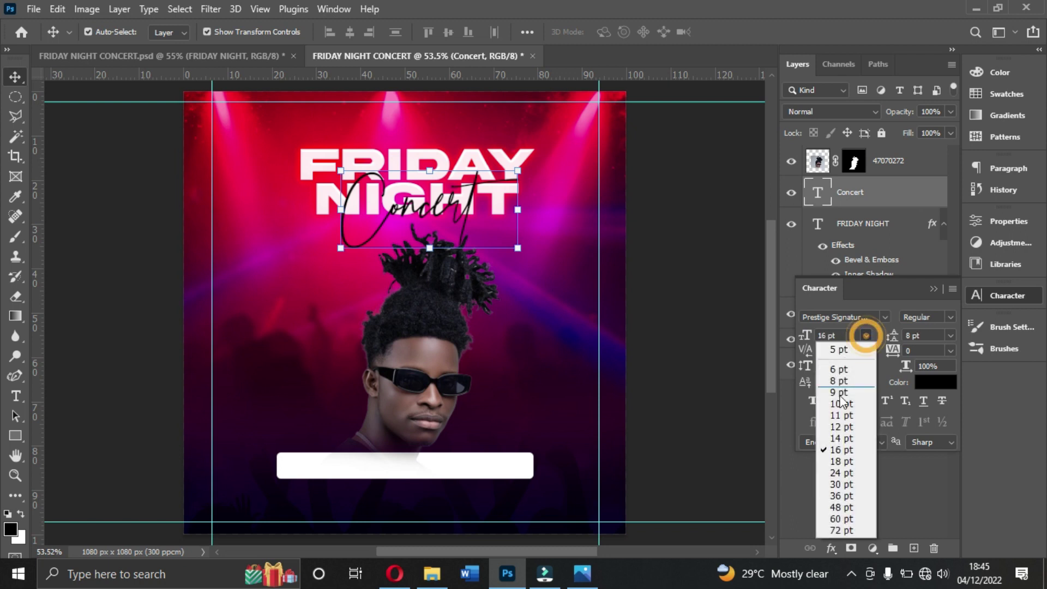
pyautogui.click(832, 460)
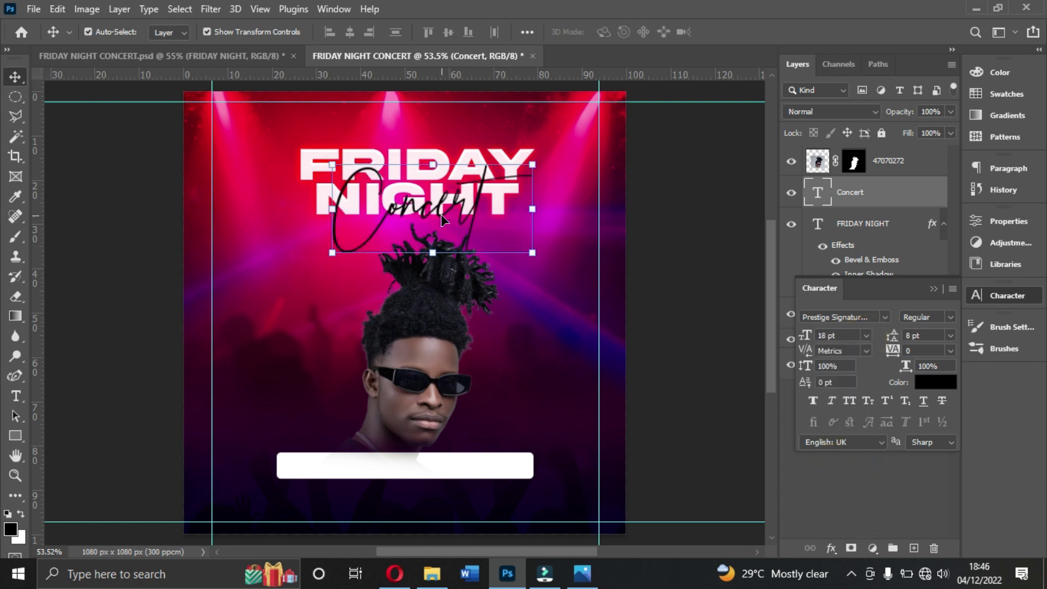
pyautogui.hotkey('ctrl', 'a')
pyautogui.click(350, 33)
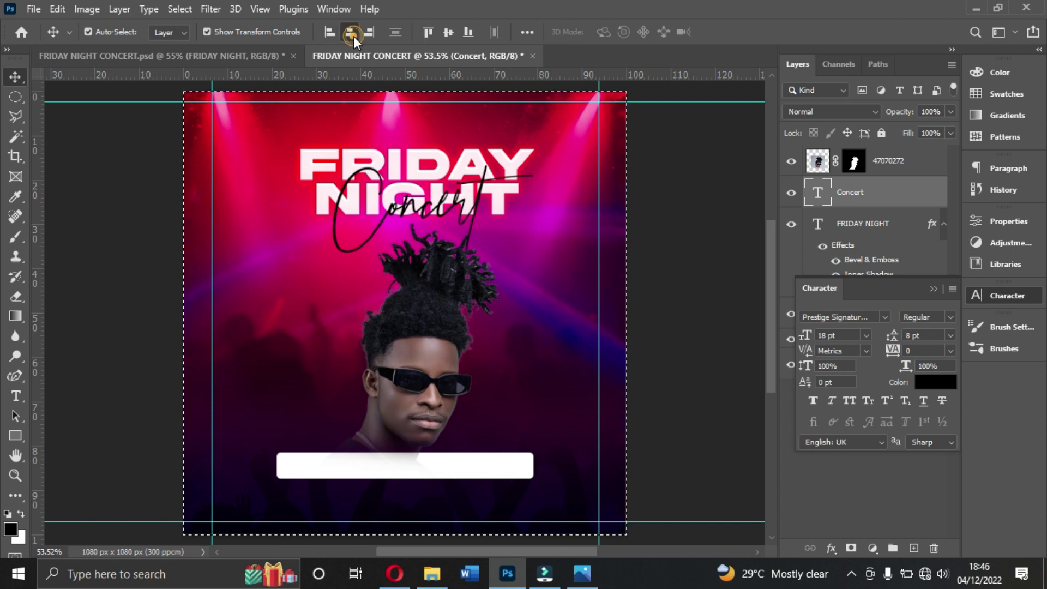
pyautogui.hotkey('ctrl', 'd')
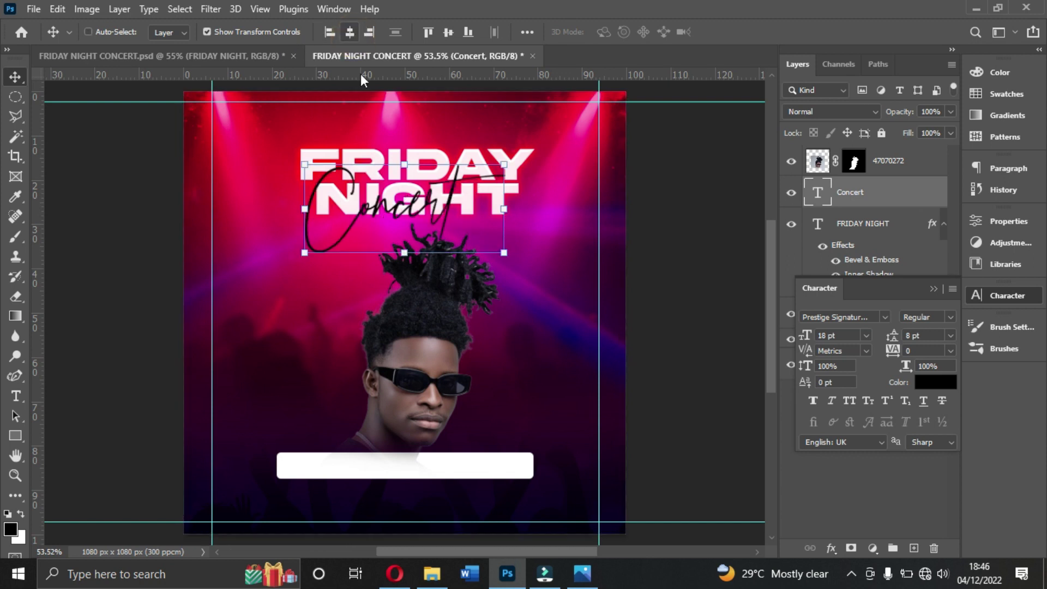
pyautogui.moveTo(404, 195); pyautogui.dragTo(444, 223)
# Step: Reduce the Concert script to 15 pt
pyautogui.click(853, 334)
pyautogui.write('15')
pyautogui.press('Return')
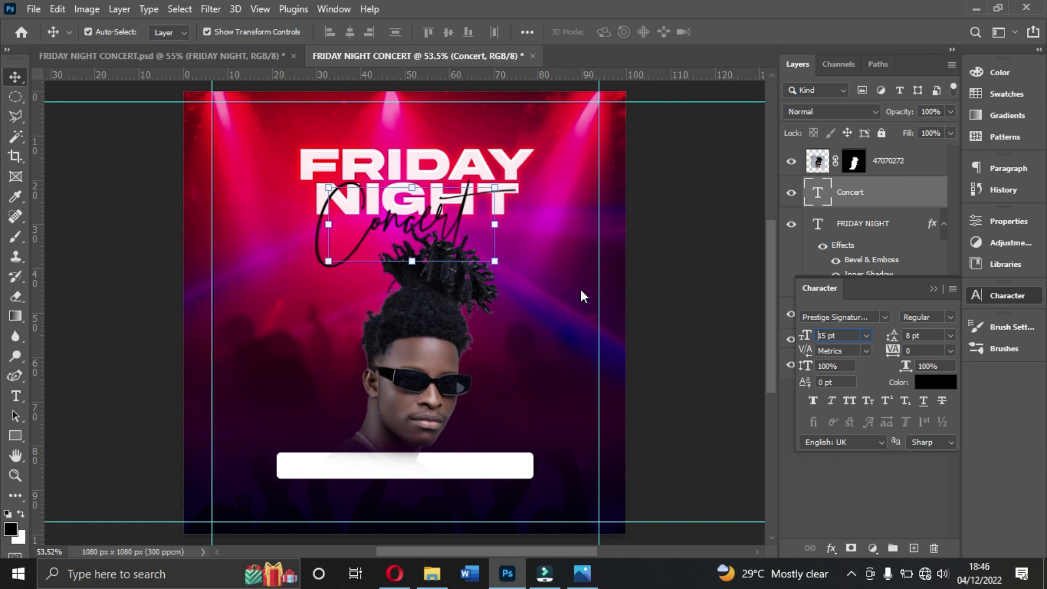
# Step: Centre FRIDAY NIGHT and the portrait horizontally on the canvas
pyautogui.click(526, 176)
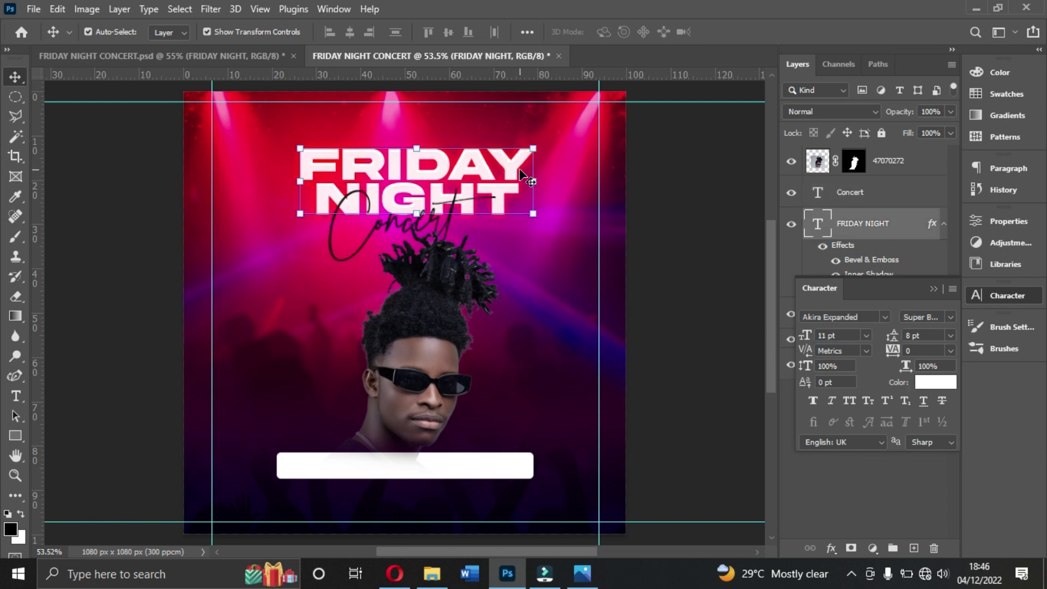
pyautogui.hotkey('ctrl', 'a')
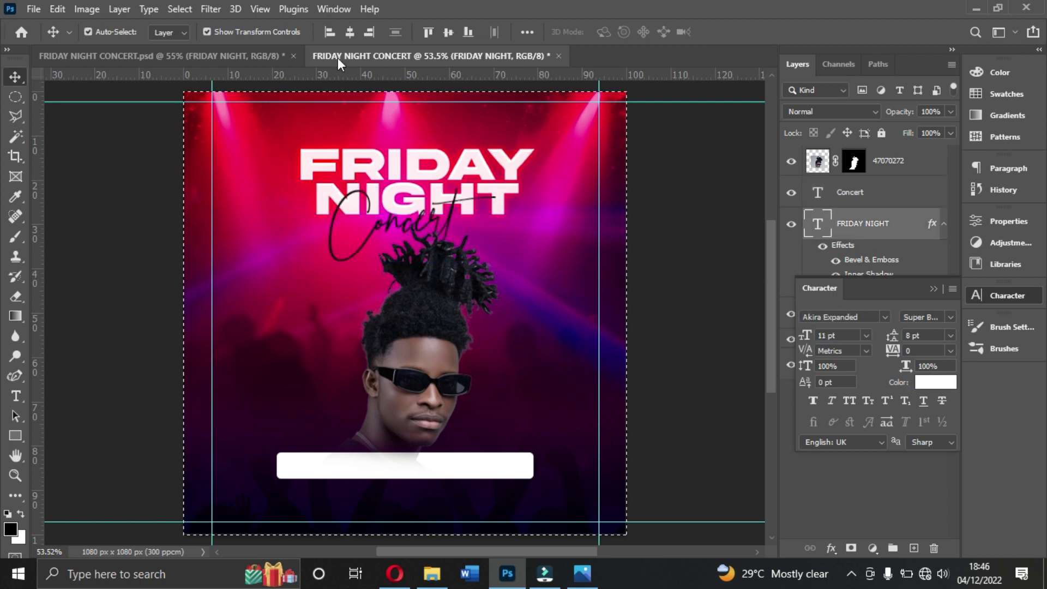
pyautogui.click(350, 33)
pyautogui.hotkey('ctrl', 'd')
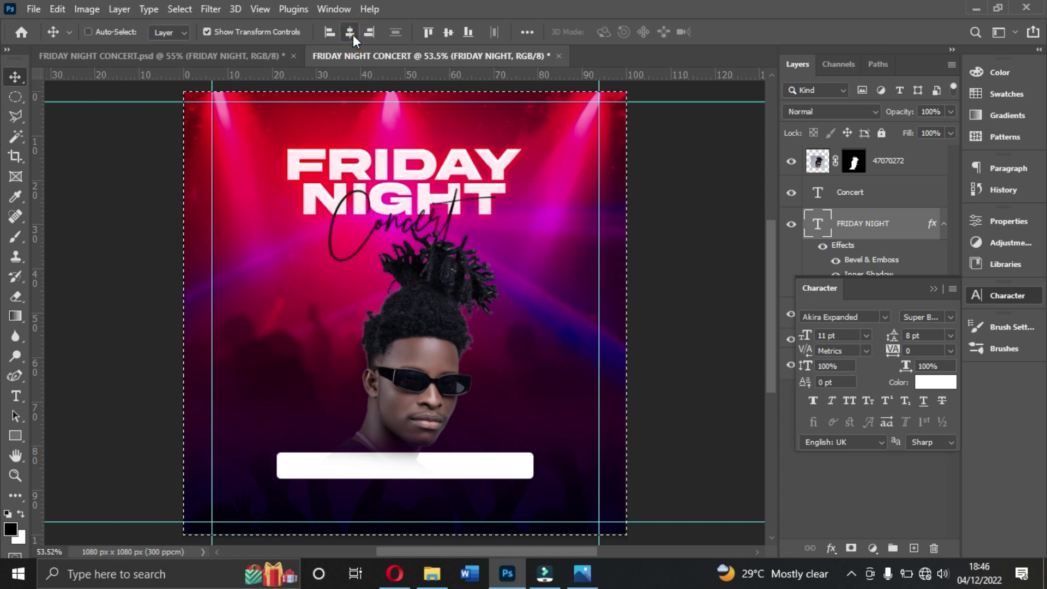
pyautogui.click(436, 310)
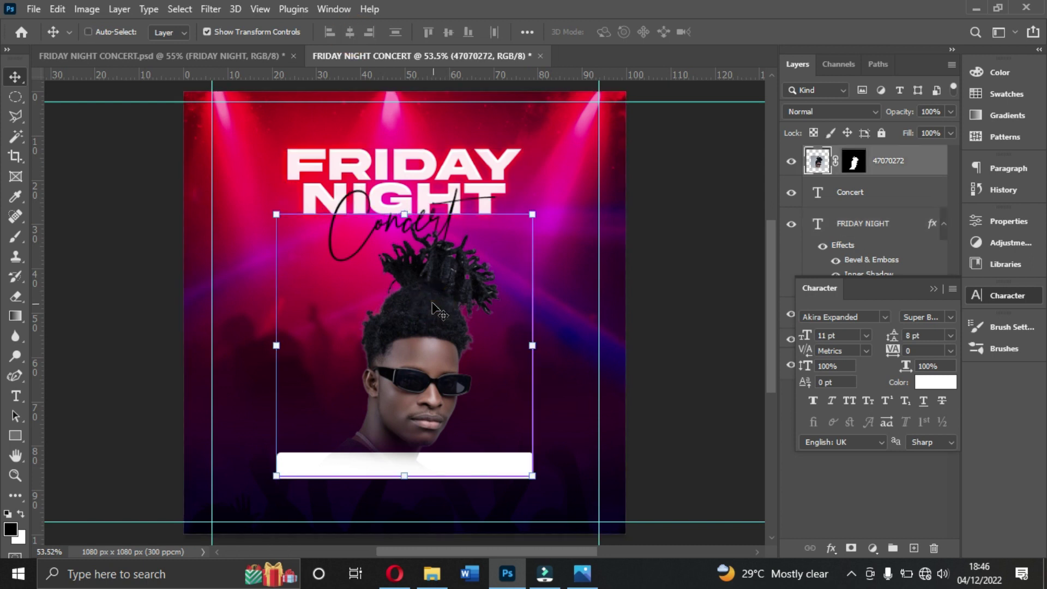
pyautogui.hotkey('ctrl', 'a')
pyautogui.click(352, 35)
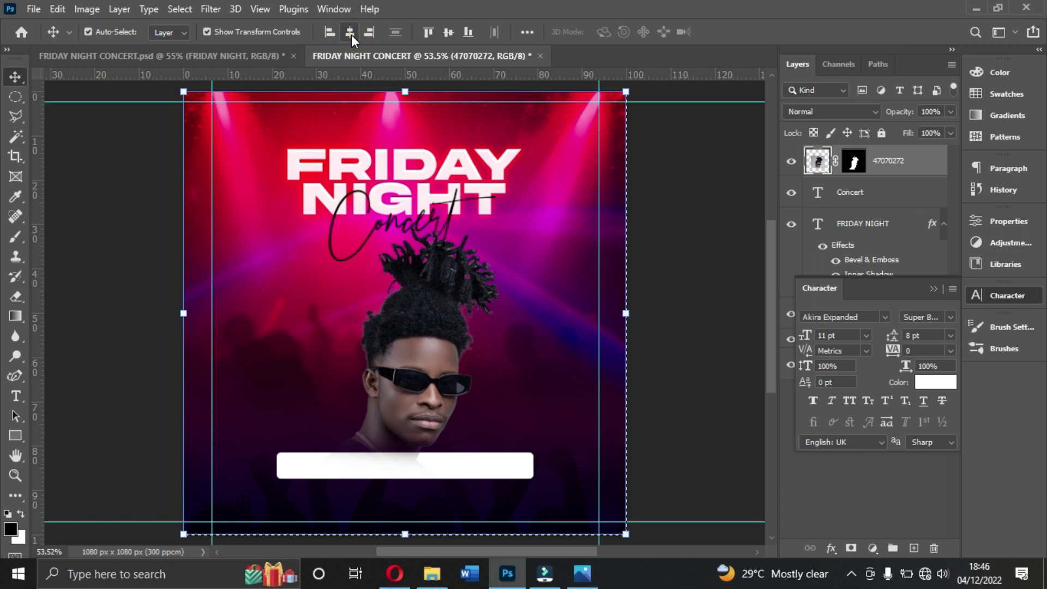
pyautogui.hotkey('ctrl', 'd')
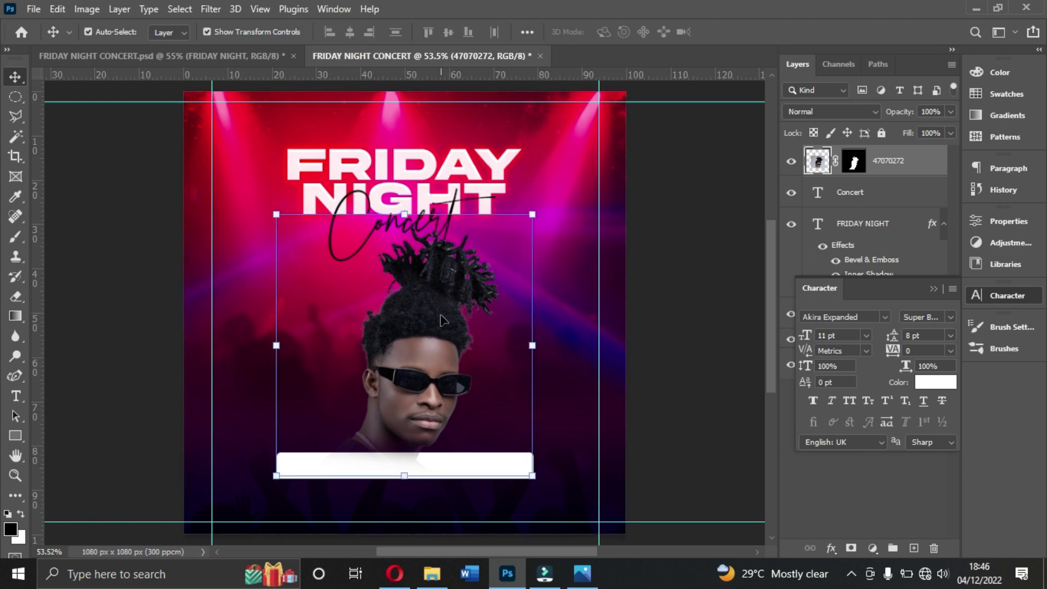
# Step: Tilt the portrait about 4° anticlockwise with Free Transform
pyautogui.click(533, 491)
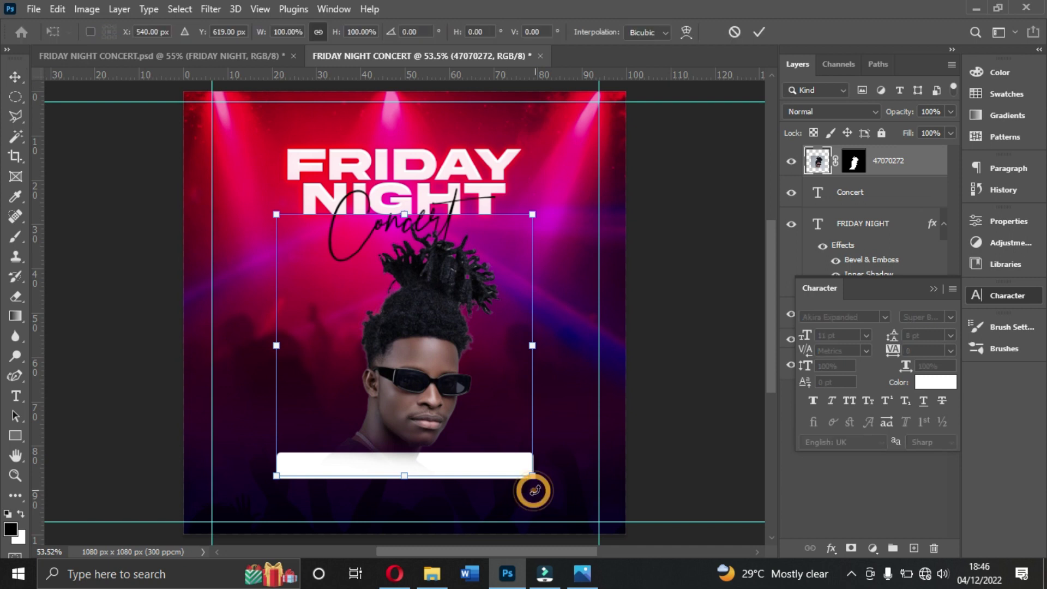
pyautogui.moveTo(536, 489); pyautogui.dragTo(545, 483)
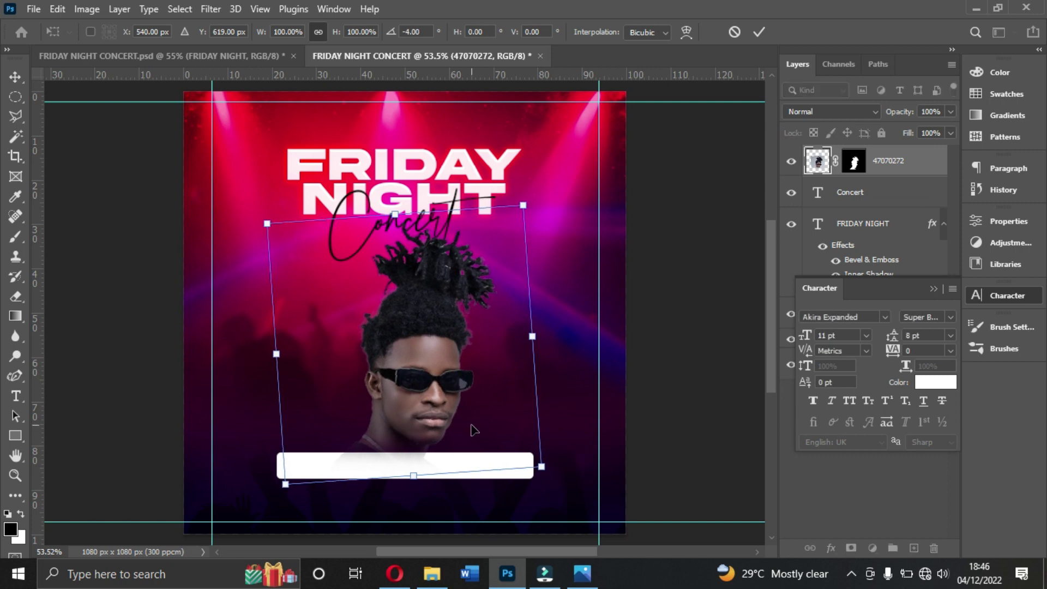
pyautogui.press('Return')
pyautogui.click(677, 357)
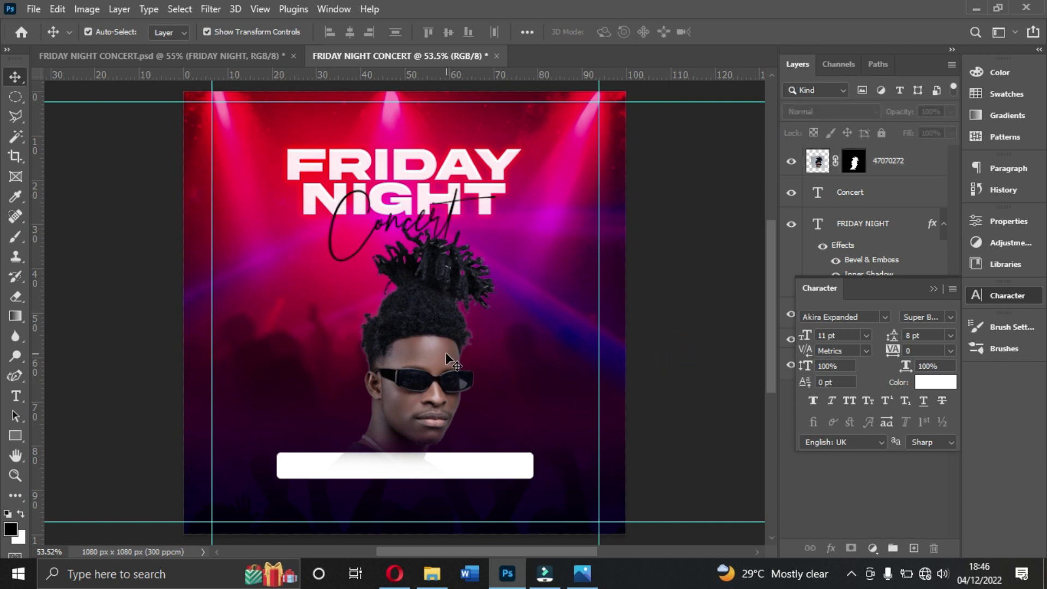
pyautogui.click(371, 224)
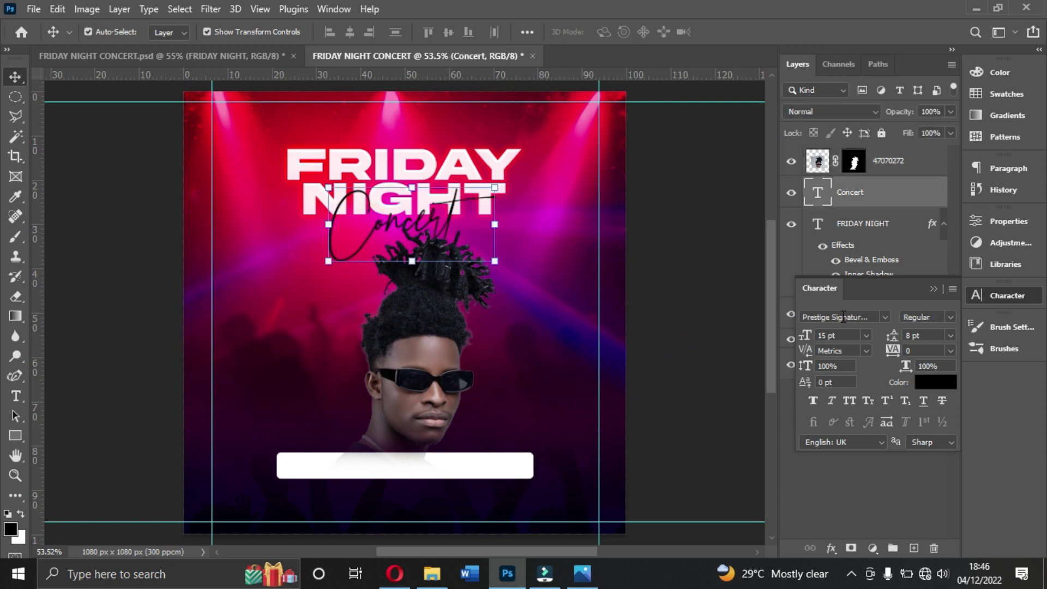
# Step: Change the Concert script's font size from 15 pt to 18 pt
pyautogui.click(864, 335)
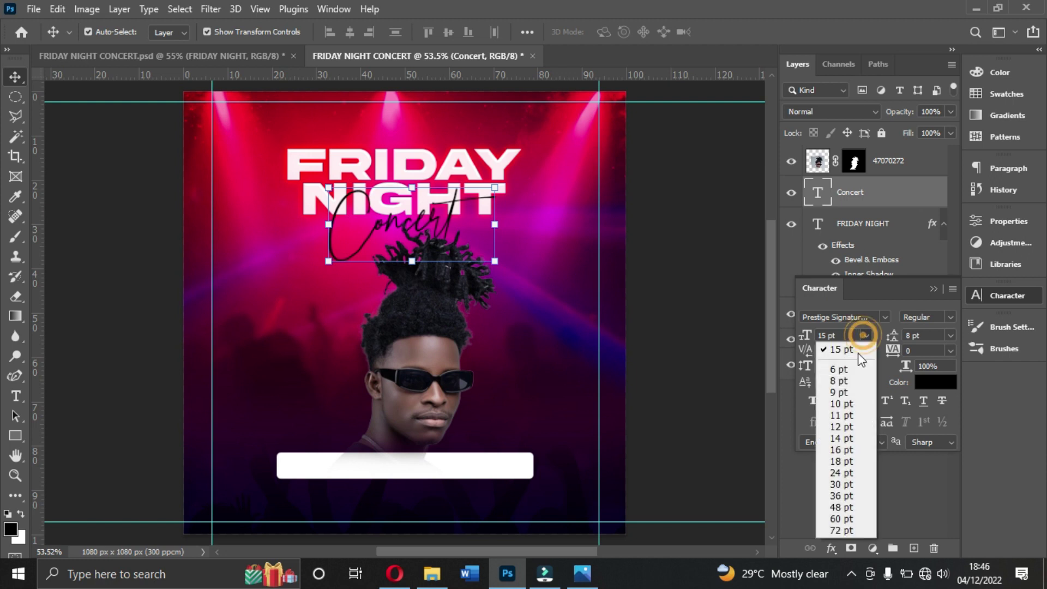
pyautogui.click(836, 463)
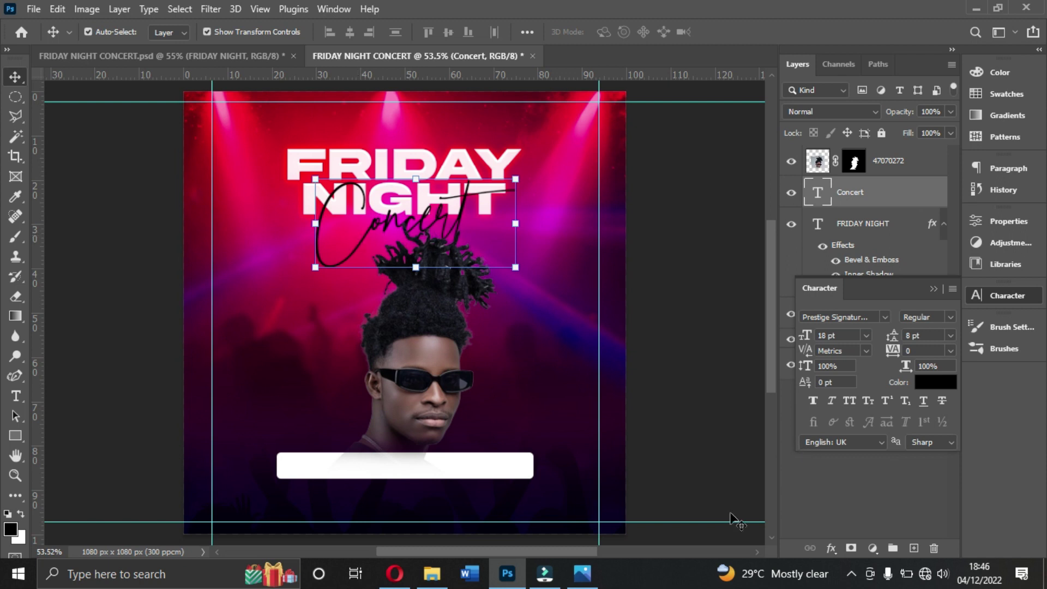
pyautogui.click(831, 549)
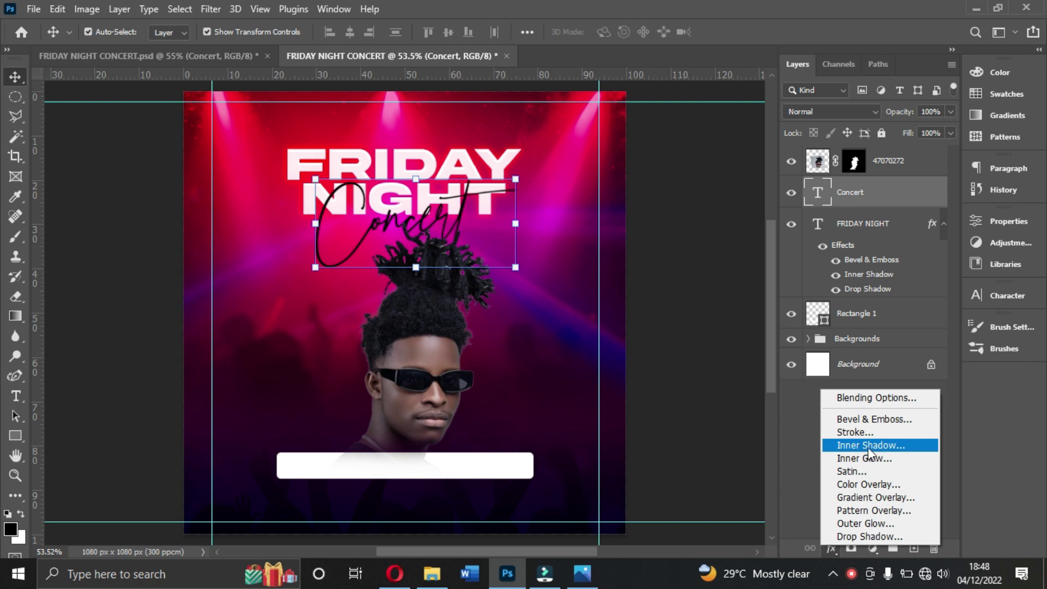
# Step: Add an Inner Shadow to Concert and set its angle to 94°
pyautogui.click(872, 443)
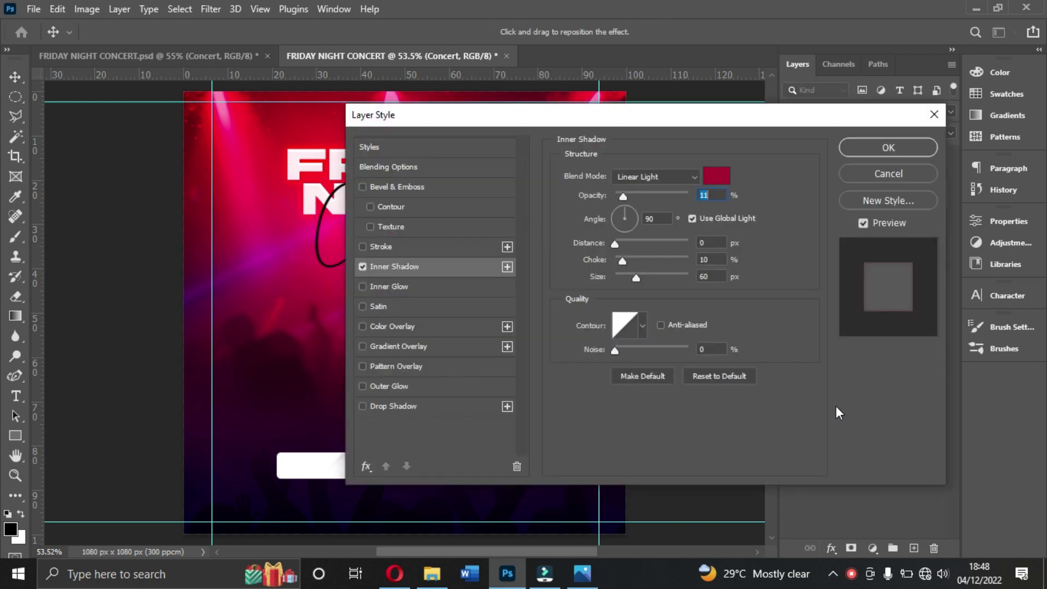
pyautogui.moveTo(569, 115); pyautogui.dragTo(660, 182)
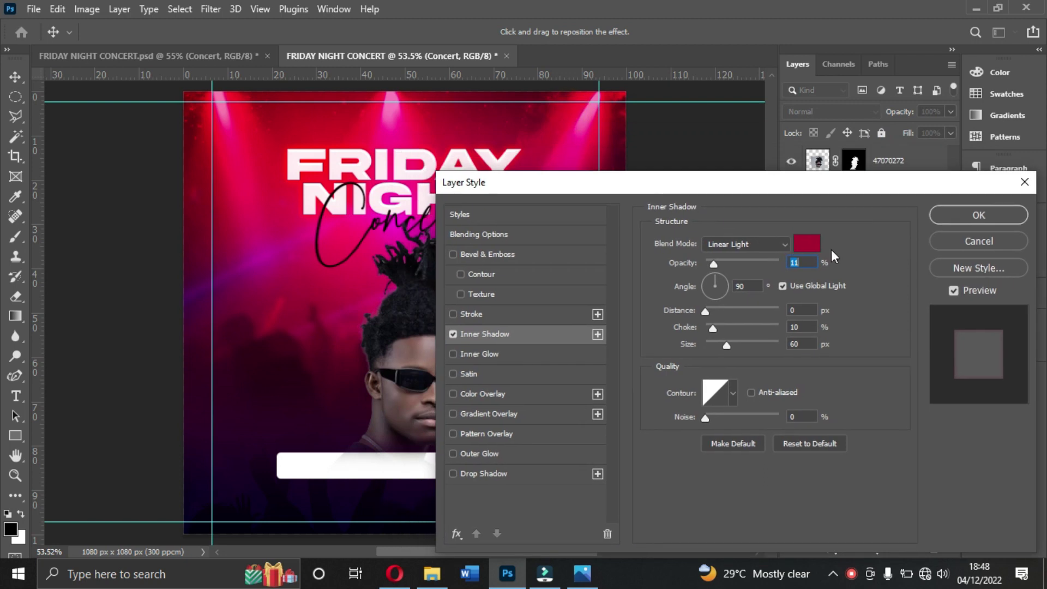
pyautogui.moveTo(822, 189); pyautogui.dragTo(850, 133)
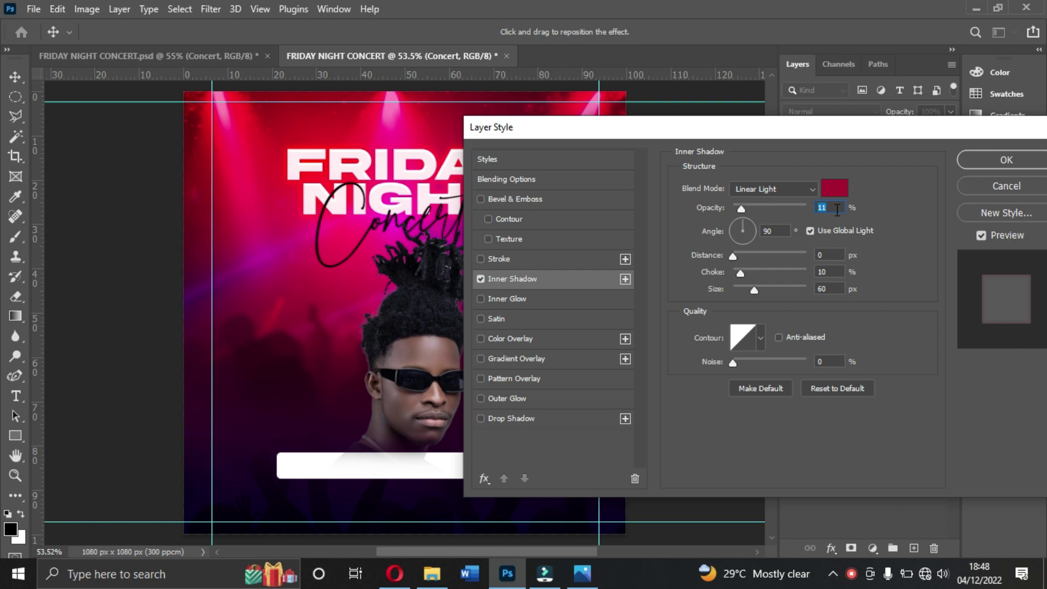
pyautogui.moveTo(747, 220); pyautogui.dragTo(748, 227)
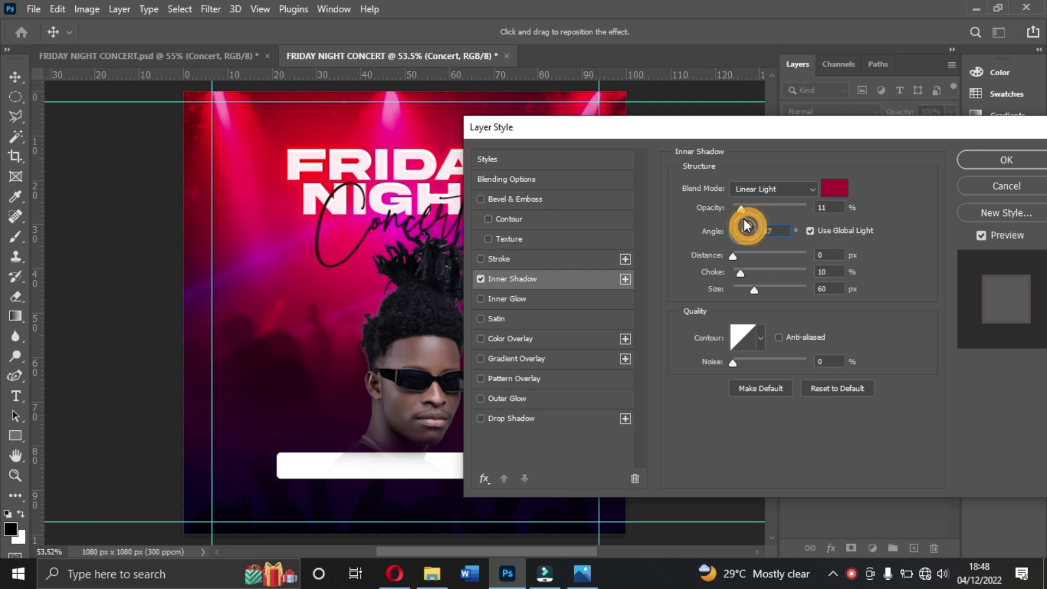
pyautogui.doubleClick(781, 236)
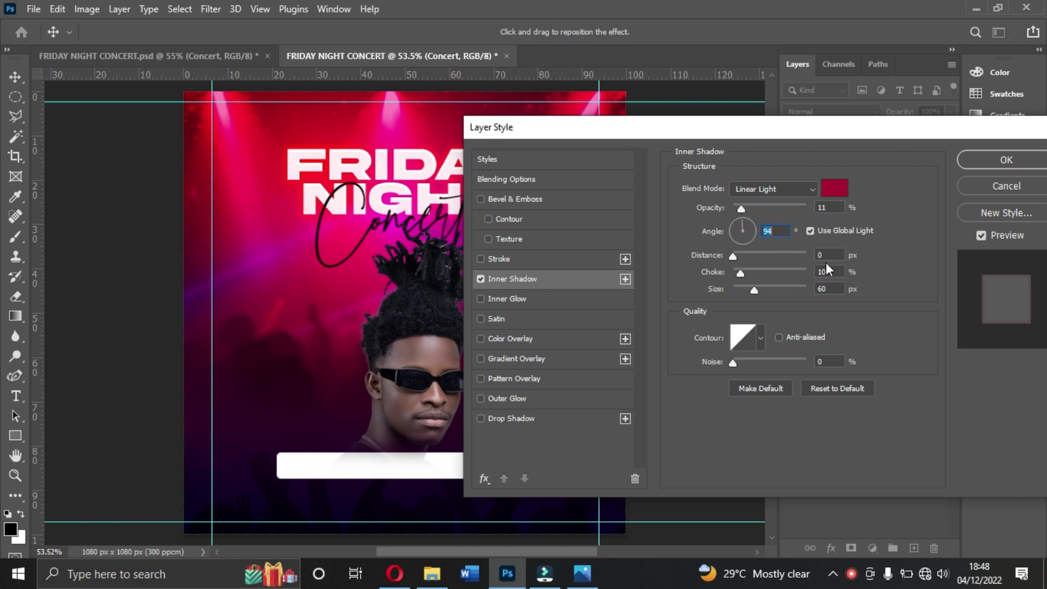
# Step: Set the inner shadow size to 56 px and switch on a Drop Shadow
pyautogui.click(828, 288)
pyautogui.press('Down')
pyautogui.press('Down')
pyautogui.press('Down')
pyautogui.press('Down')
pyautogui.press('Down')
pyautogui.press('Down')
pyautogui.press('Down')
pyautogui.press('Down')
pyautogui.press('Down')
pyautogui.press('Down')
pyautogui.press('Down')
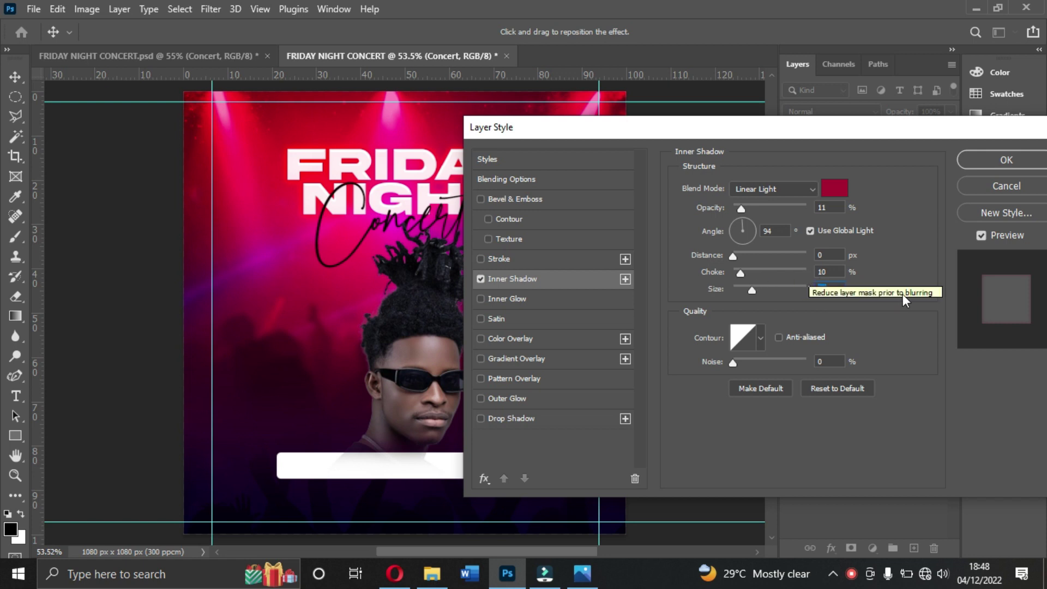
pyautogui.press('Up')
pyautogui.press('Up')
pyautogui.press('Up')
pyautogui.press('Up')
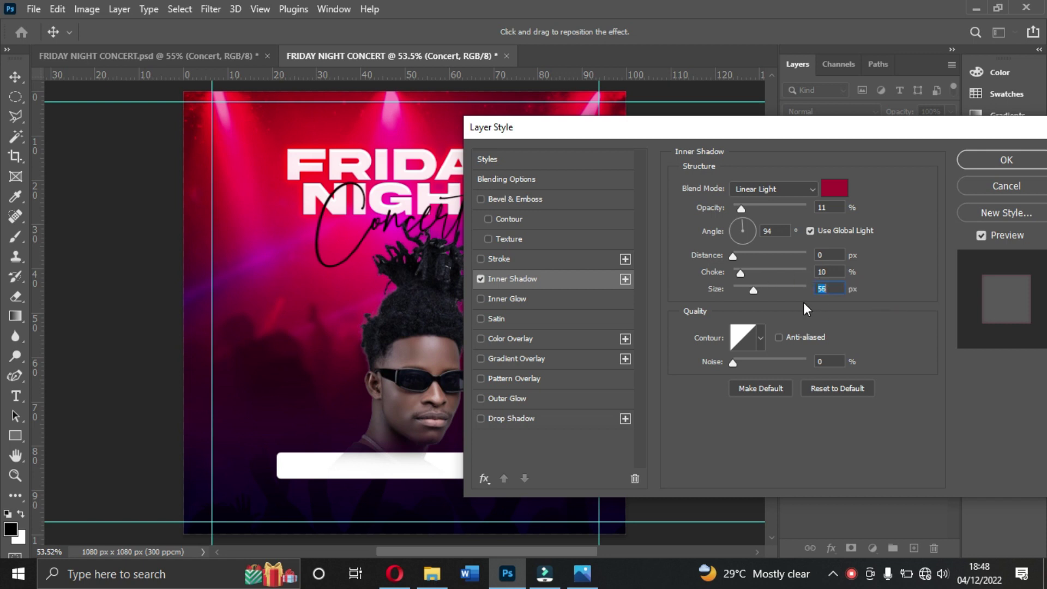
pyautogui.press('Up')
pyautogui.click(538, 419)
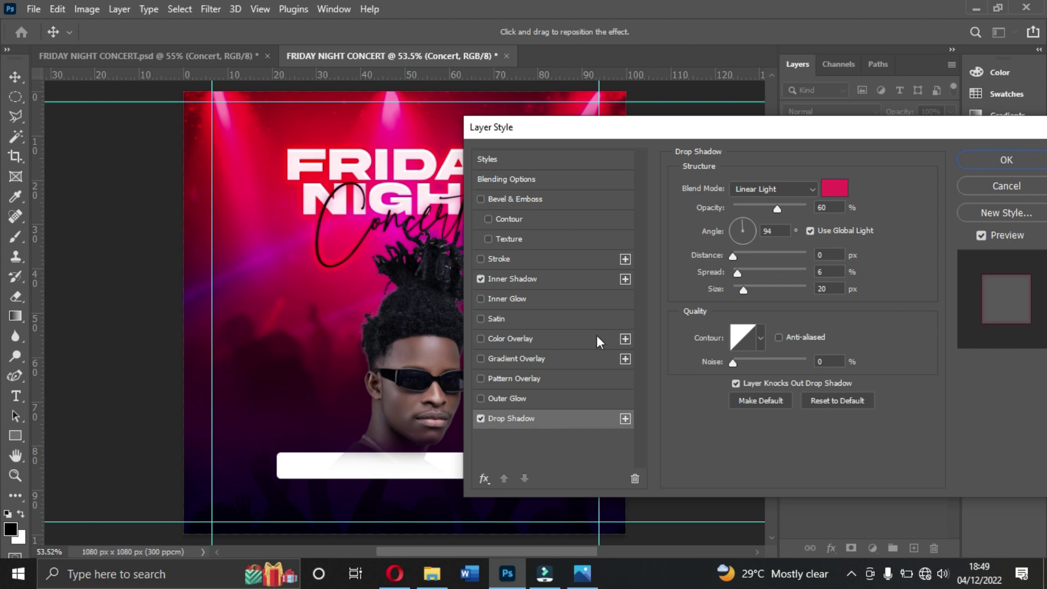
# Step: Make the Concert drop shadow white with 81% opacity, 1 px distance, 14% spread and 9 px size
pyautogui.click(833, 190)
pyautogui.moveTo(713, 194); pyautogui.dragTo(554, 81)
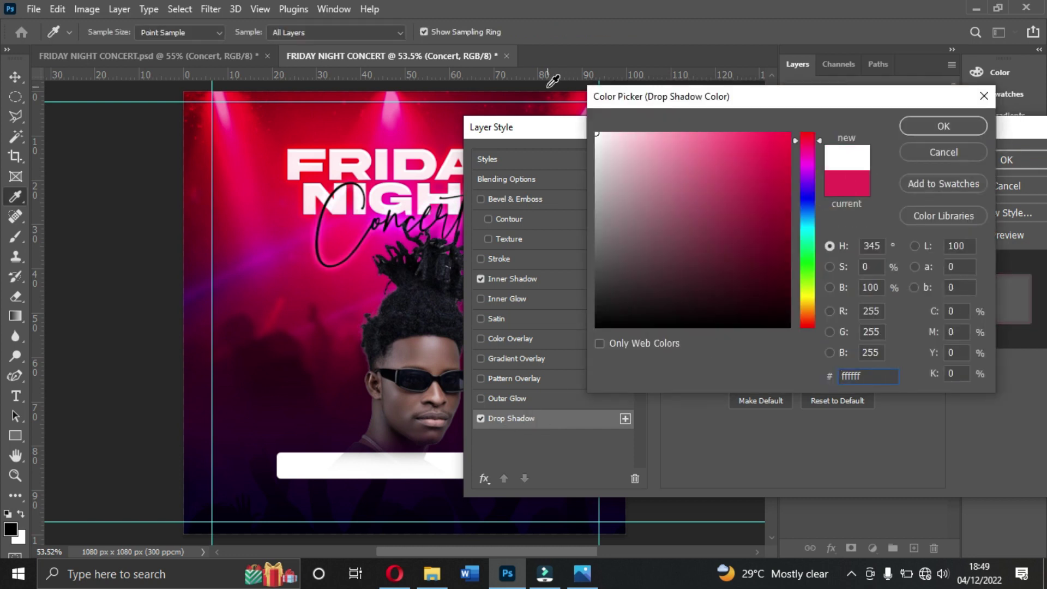
pyautogui.click(935, 126)
pyautogui.moveTo(591, 125); pyautogui.dragTo(774, 167)
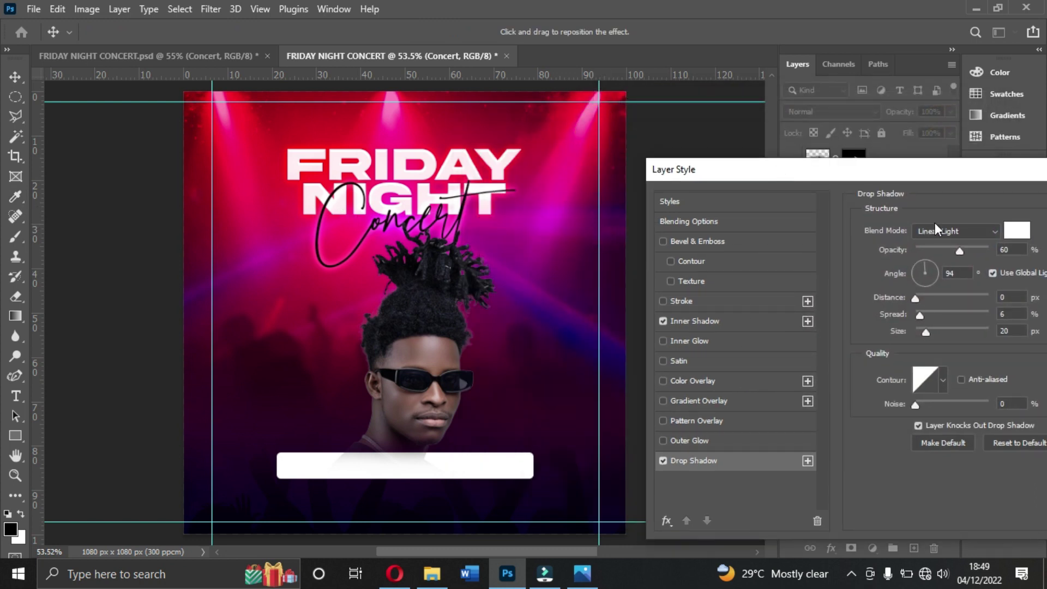
pyautogui.moveTo(958, 250); pyautogui.dragTo(968, 250)
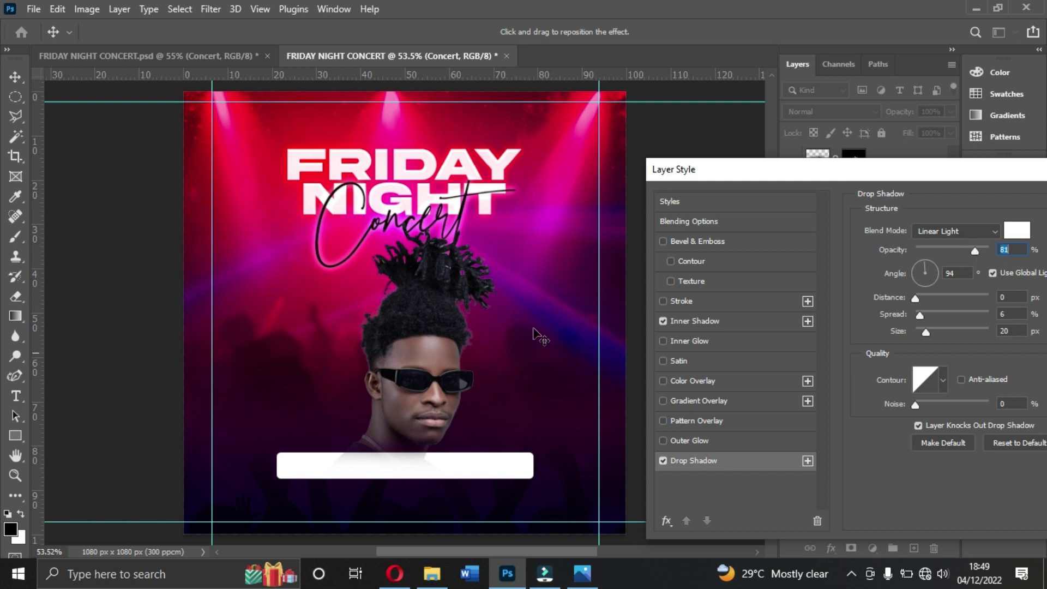
pyautogui.moveTo(920, 316)
pyautogui.mouseDown()
pyautogui.moveTo(944, 316)
pyautogui.moveTo(928, 319)
pyautogui.moveTo(924, 299)
pyautogui.moveTo(952, 299)
pyautogui.moveTo(920, 311)
pyautogui.mouseUp()
pyautogui.click(917, 305)
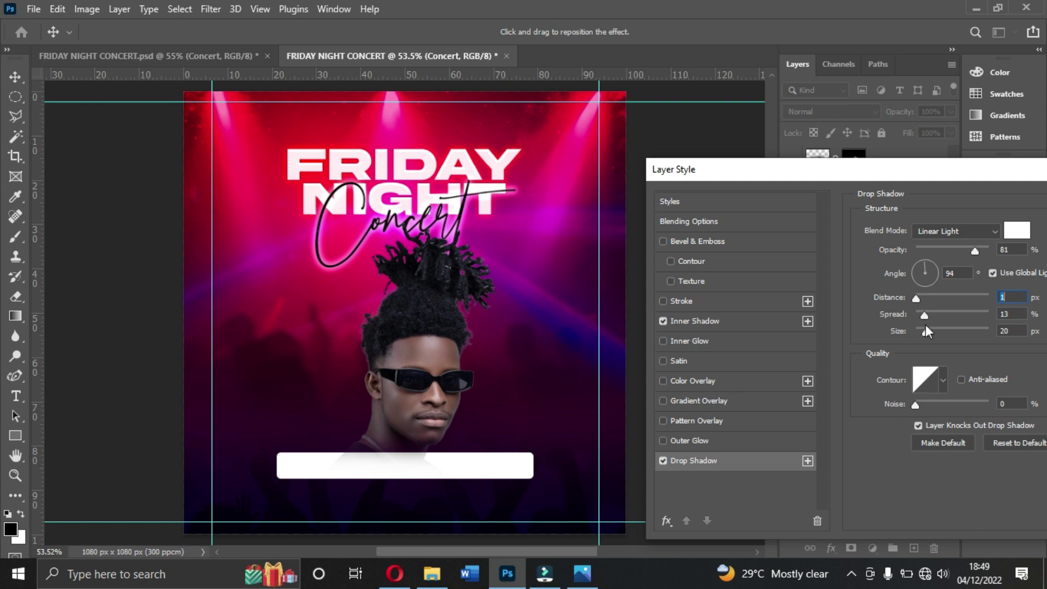
pyautogui.moveTo(928, 316); pyautogui.dragTo(924, 335)
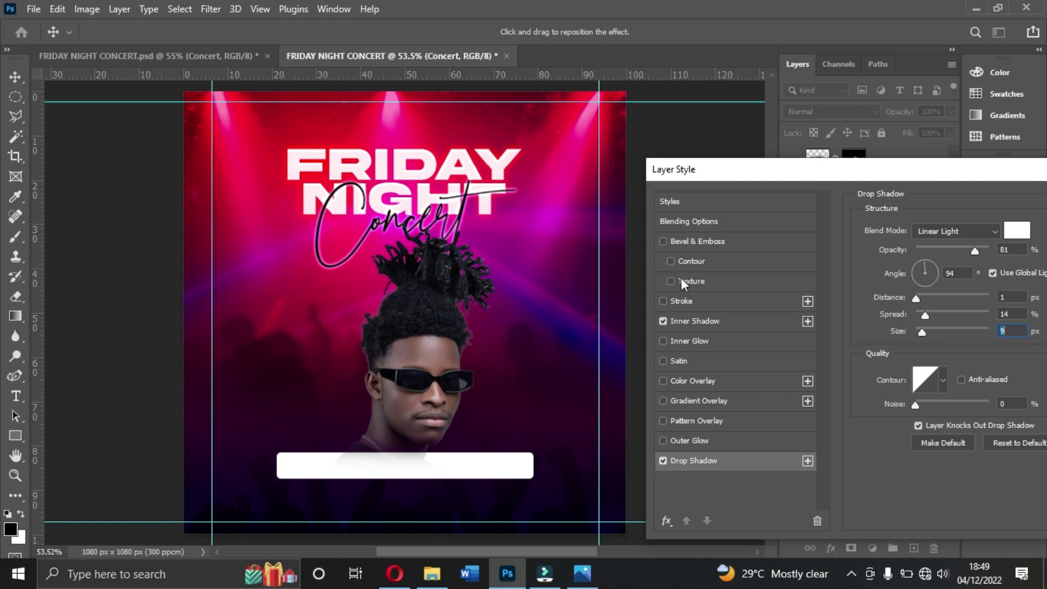
# Step: Try white as the Concert inner shadow colour
pyautogui.click(696, 320)
pyautogui.click(1009, 235)
pyautogui.moveTo(707, 188); pyautogui.dragTo(566, 110)
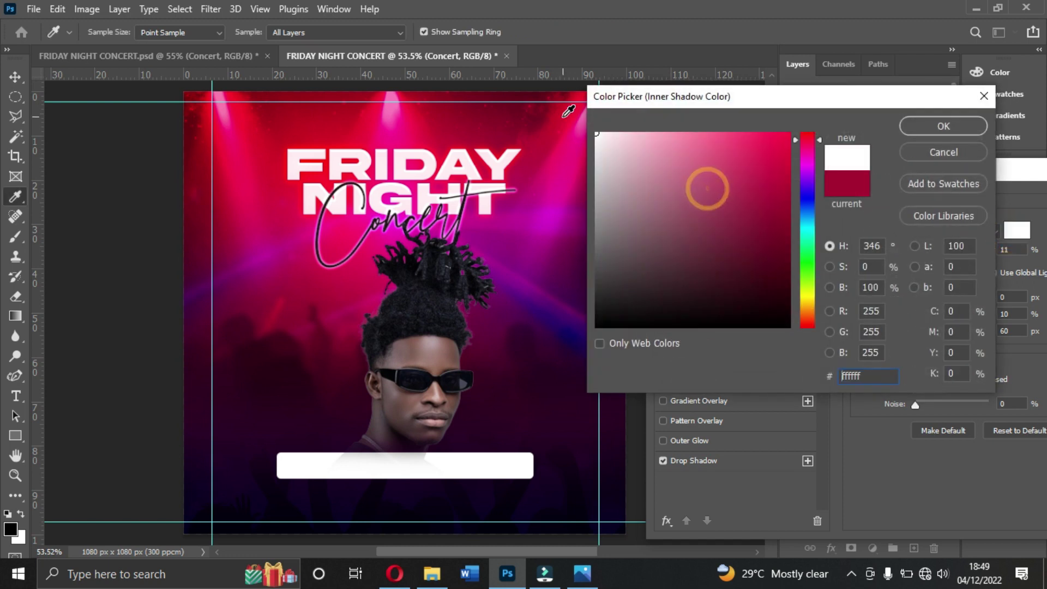
# Step: Recolour the inner shadow with magenta b80097 sampled from the flyer, at 20 px distance
pyautogui.click(844, 186)
pyautogui.click(515, 211)
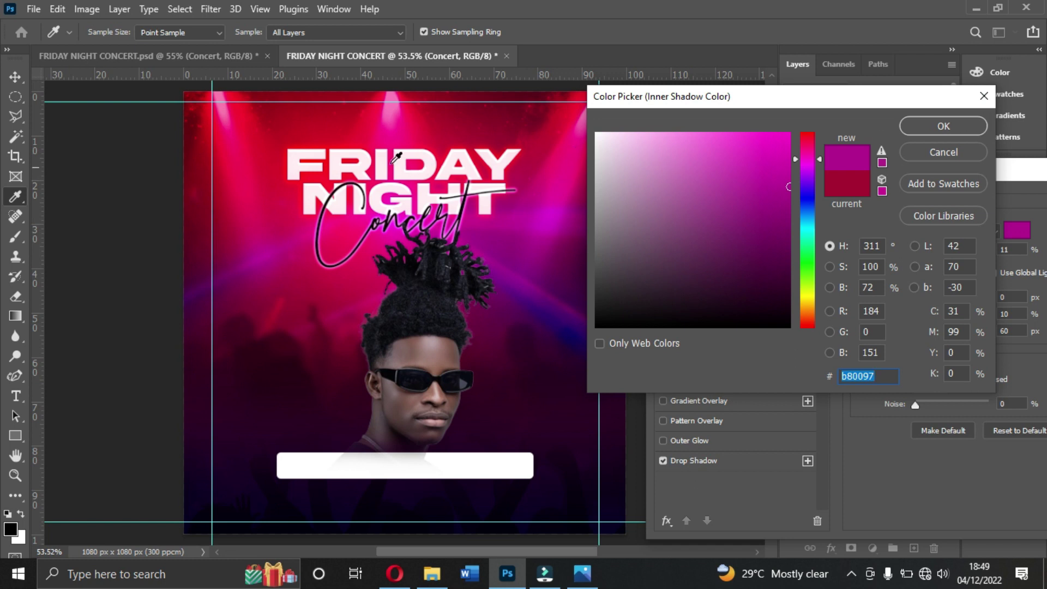
pyautogui.click(915, 131)
pyautogui.click(1019, 295)
pyautogui.press('Up')
pyautogui.press('Up')
pyautogui.press('Up')
pyautogui.press('Up')
pyautogui.press('Up')
pyautogui.press('Up')
pyautogui.press('Up')
pyautogui.moveTo(922, 297); pyautogui.dragTo(934, 331)
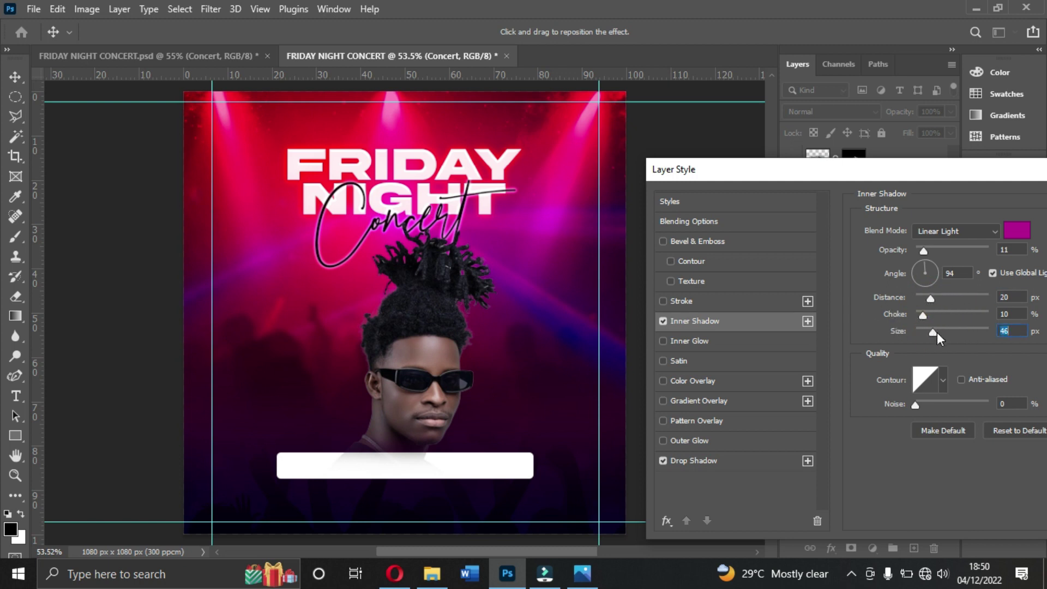
# Step: Set the drop shadow to 13% spread and 15 px size, then apply both effects
pyautogui.click(745, 458)
pyautogui.moveTo(924, 335); pyautogui.dragTo(929, 315)
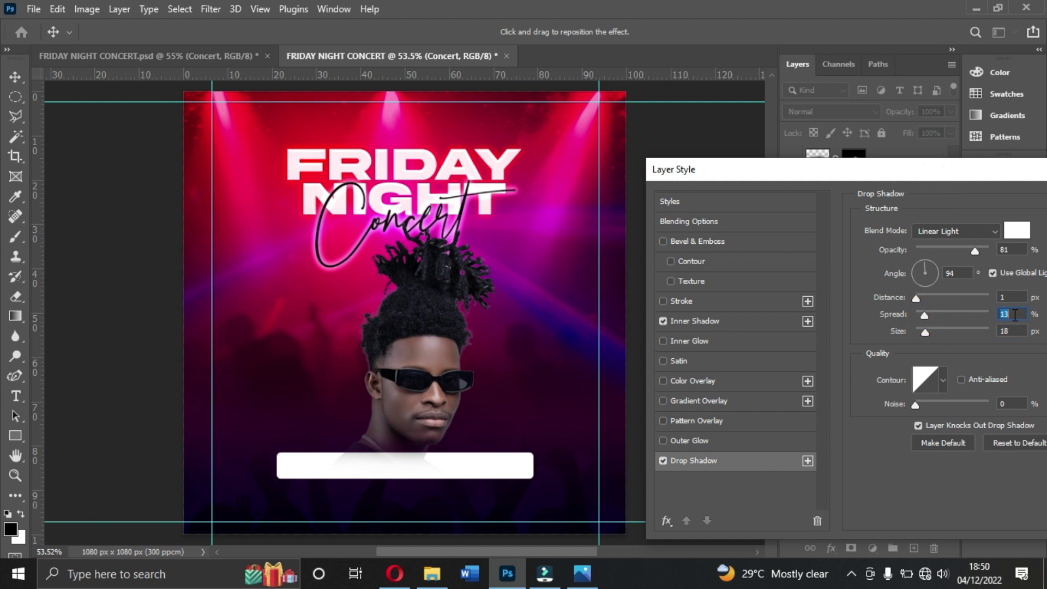
pyautogui.click(1013, 333)
pyautogui.press('Down')
pyautogui.press('Down')
pyautogui.moveTo(980, 173); pyautogui.dragTo(885, 162)
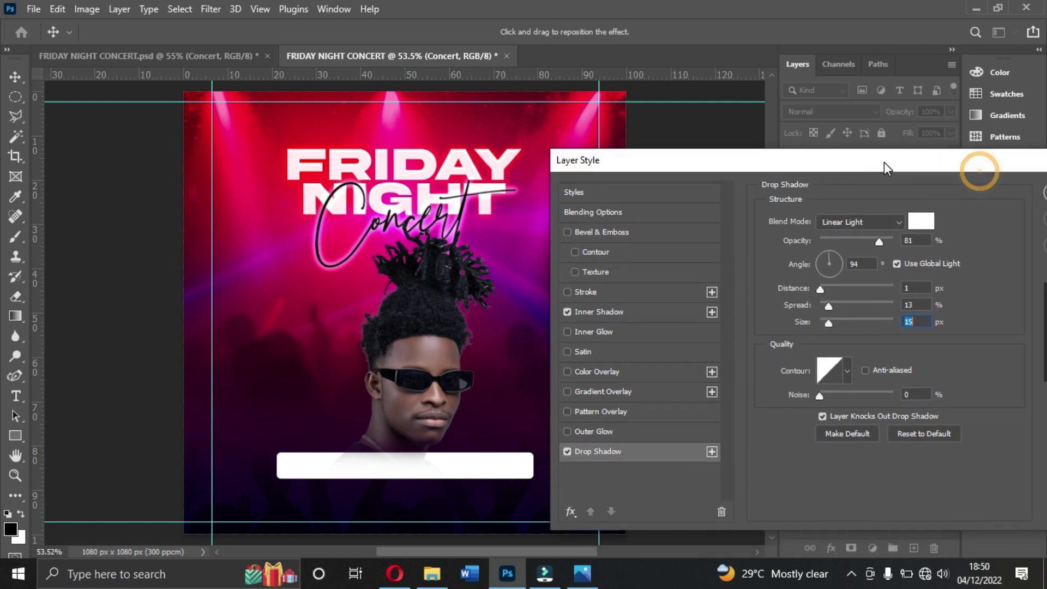
pyautogui.moveTo(958, 164); pyautogui.dragTo(825, 158)
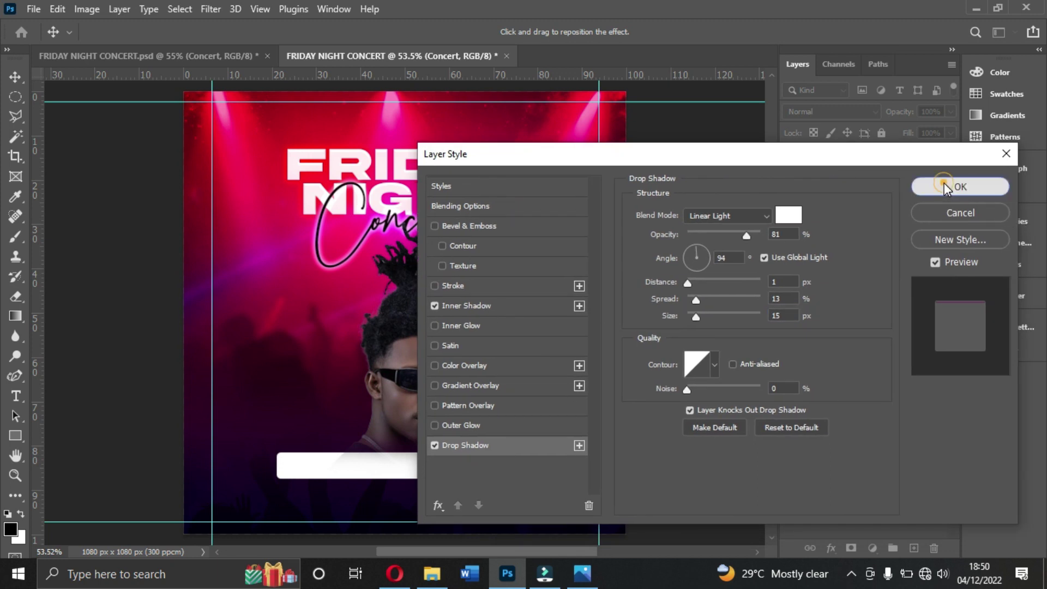
pyautogui.click(951, 186)
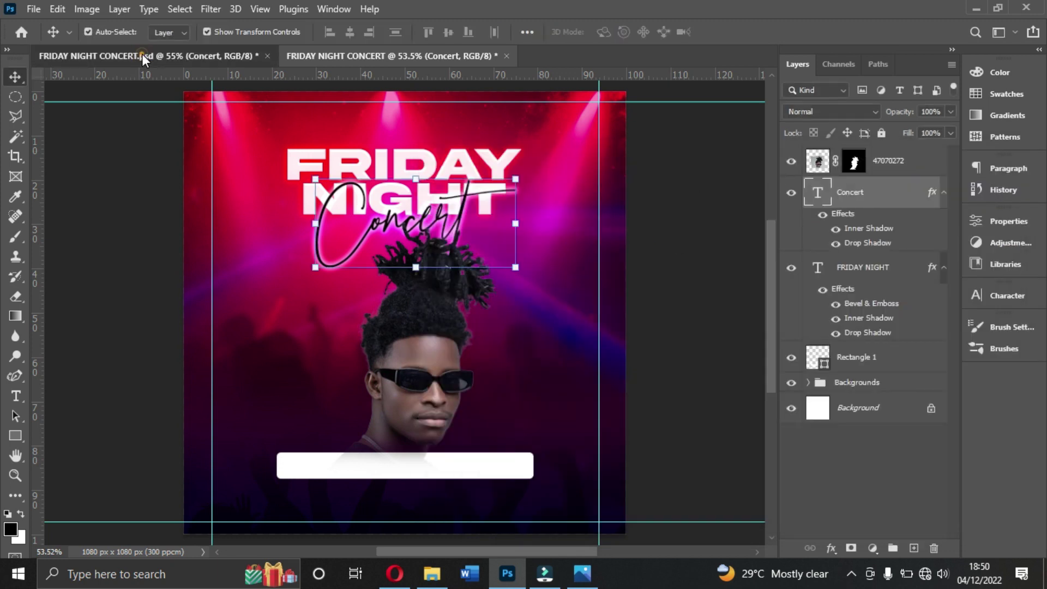
# Step: Check the finished flyer, then select the portrait and white bar layers in the working flyer
pyautogui.click(142, 54)
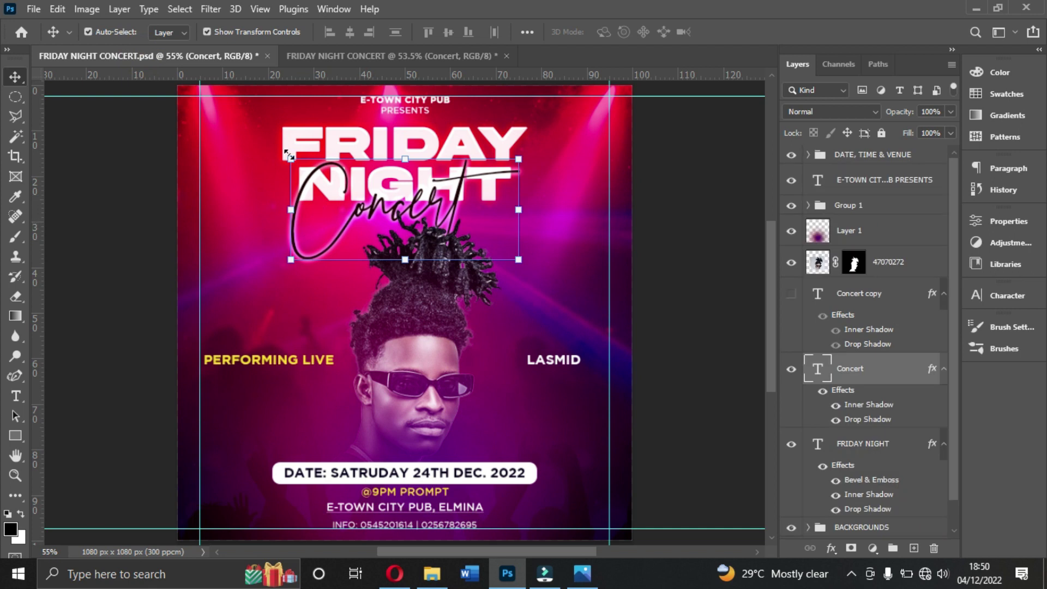
pyautogui.click(359, 57)
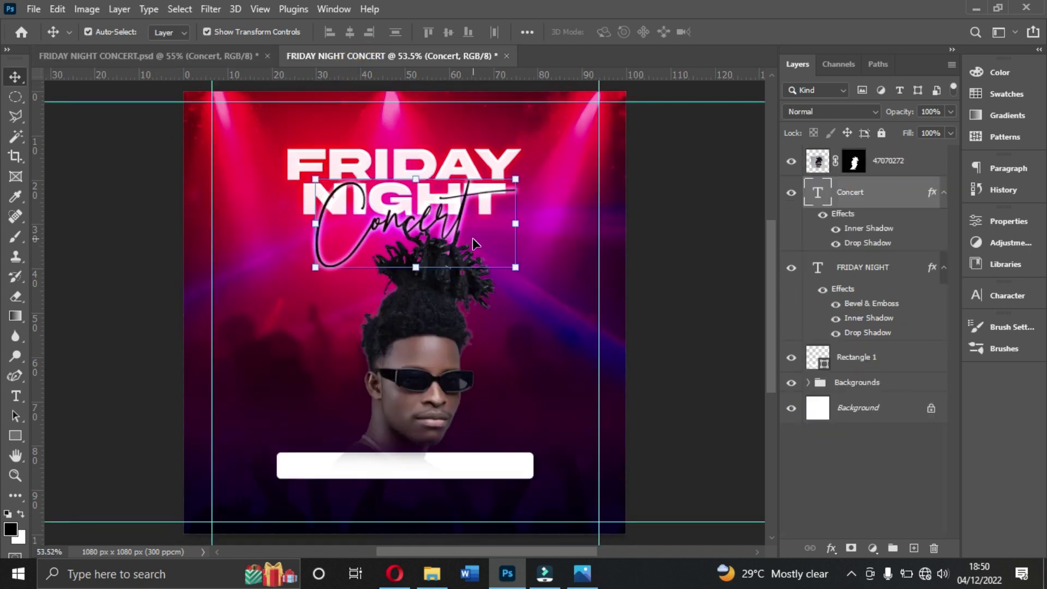
pyautogui.click(433, 376)
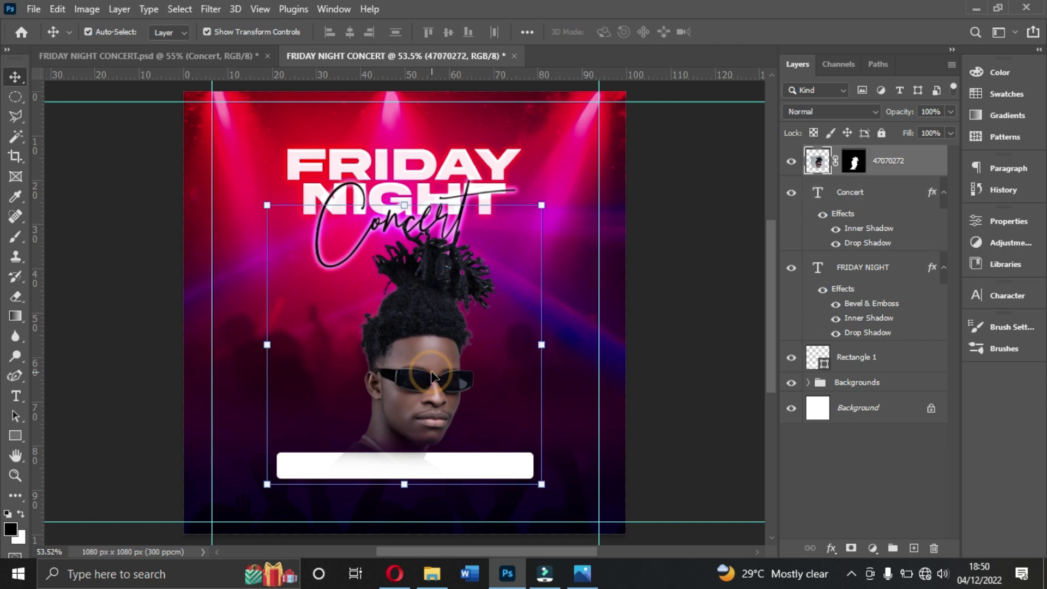
pyautogui.click(407, 465)
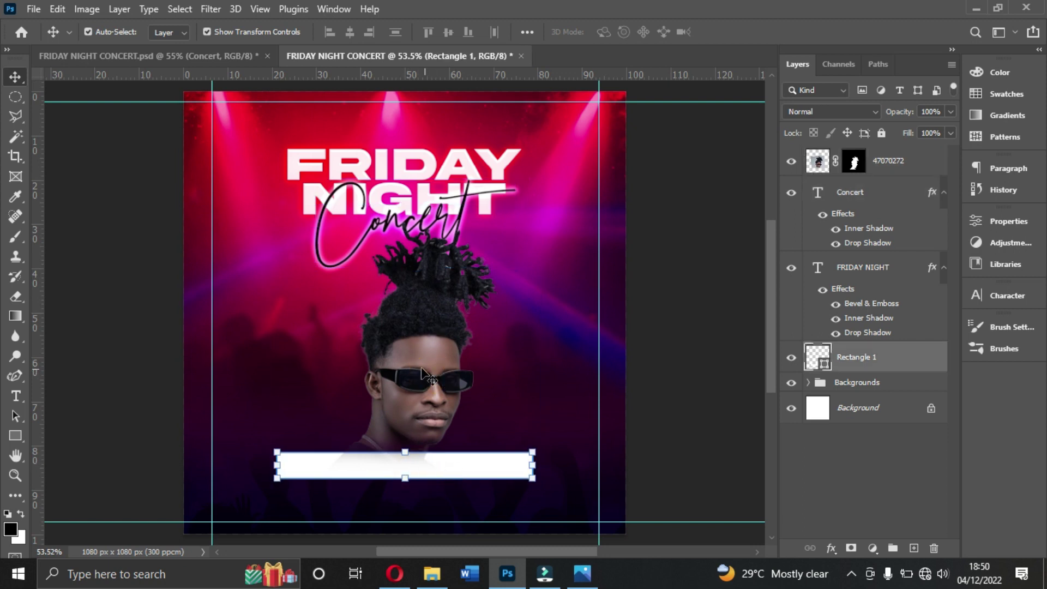
pyautogui.click(15, 396)
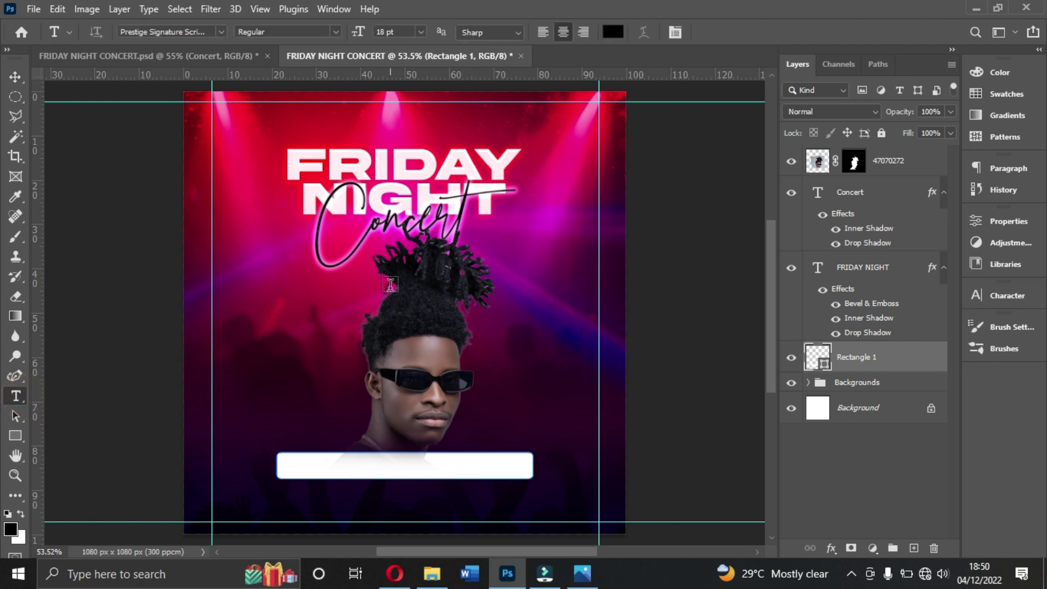
# Step: Set the type font to Gotham Bold in the Character panel
pyautogui.click(1012, 295)
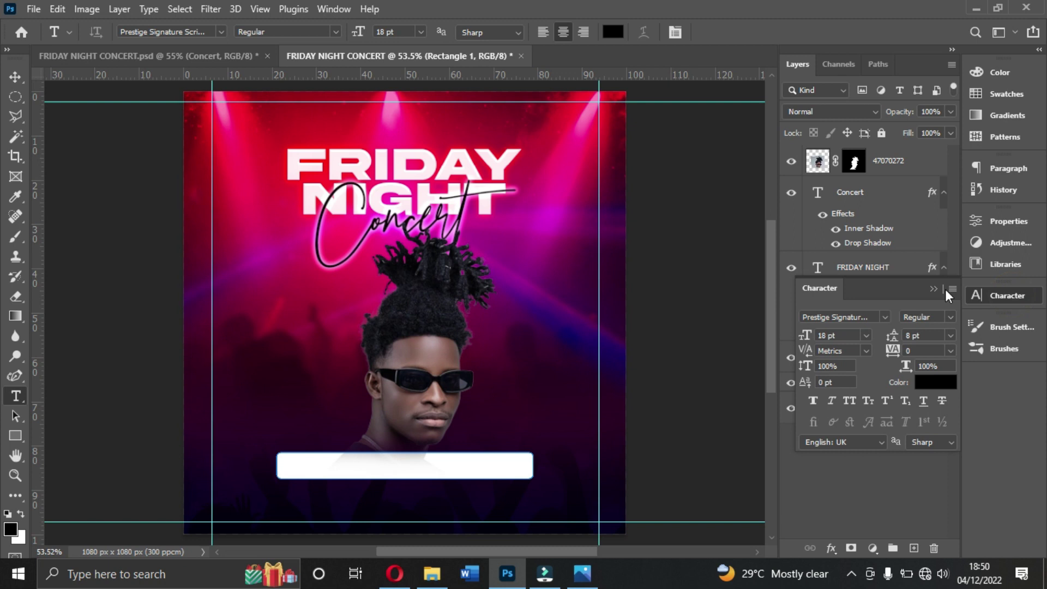
pyautogui.click(885, 317)
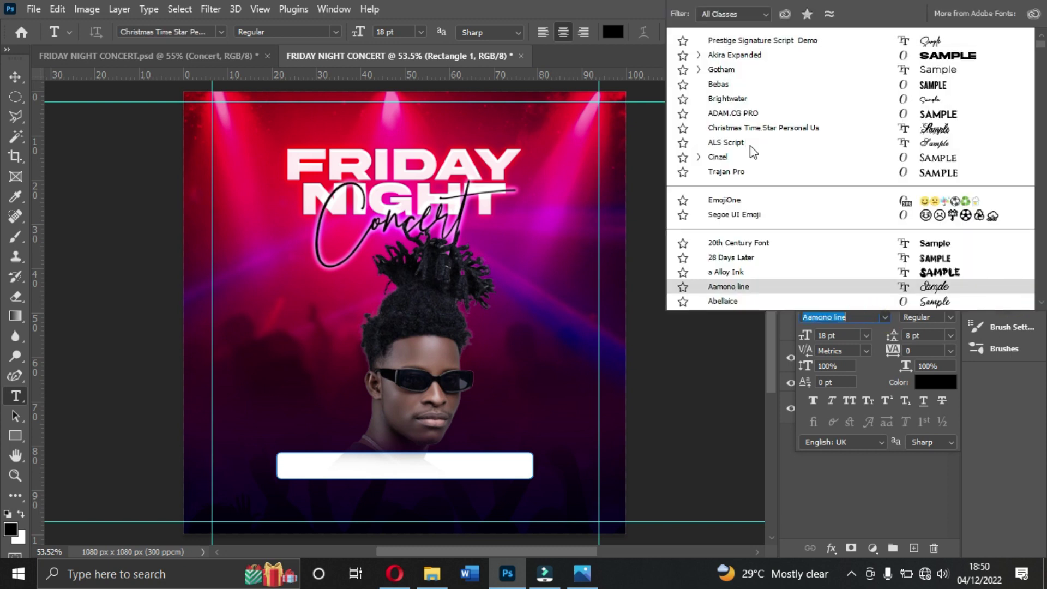
pyautogui.click(732, 72)
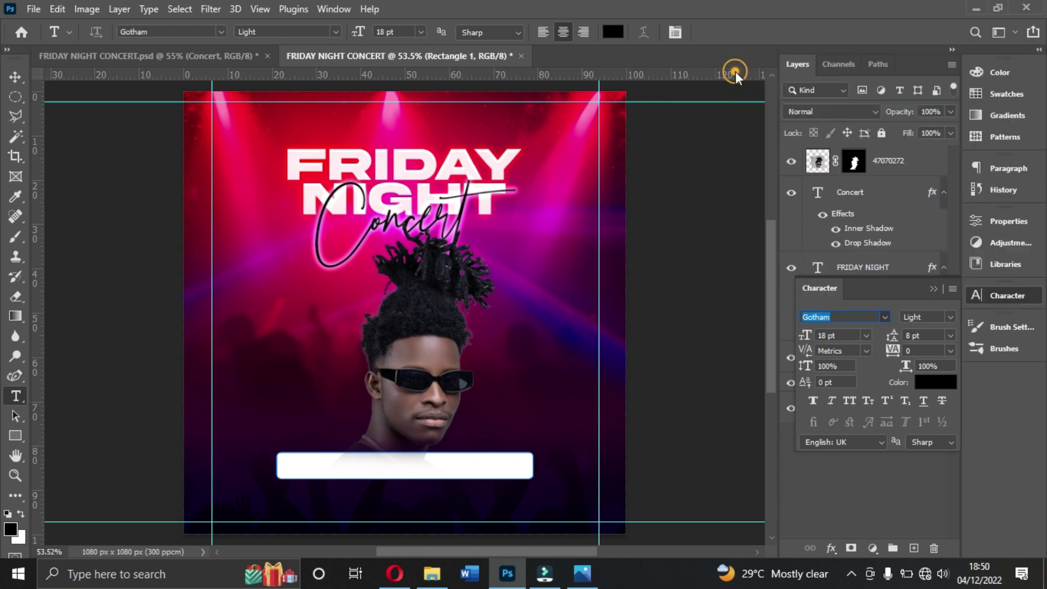
pyautogui.click(949, 317)
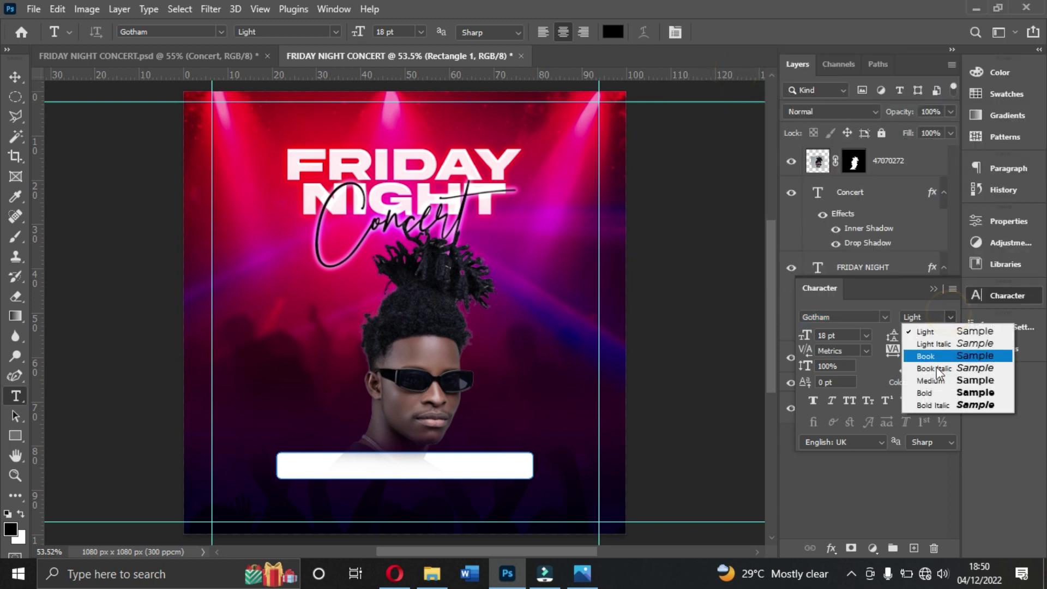
pyautogui.click(947, 393)
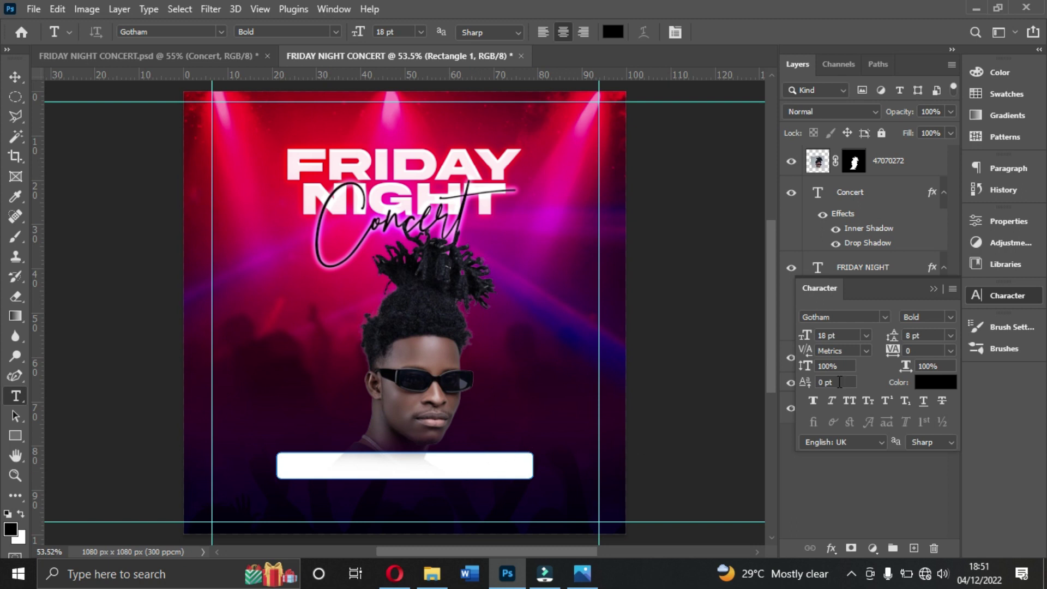
pyautogui.click(937, 291)
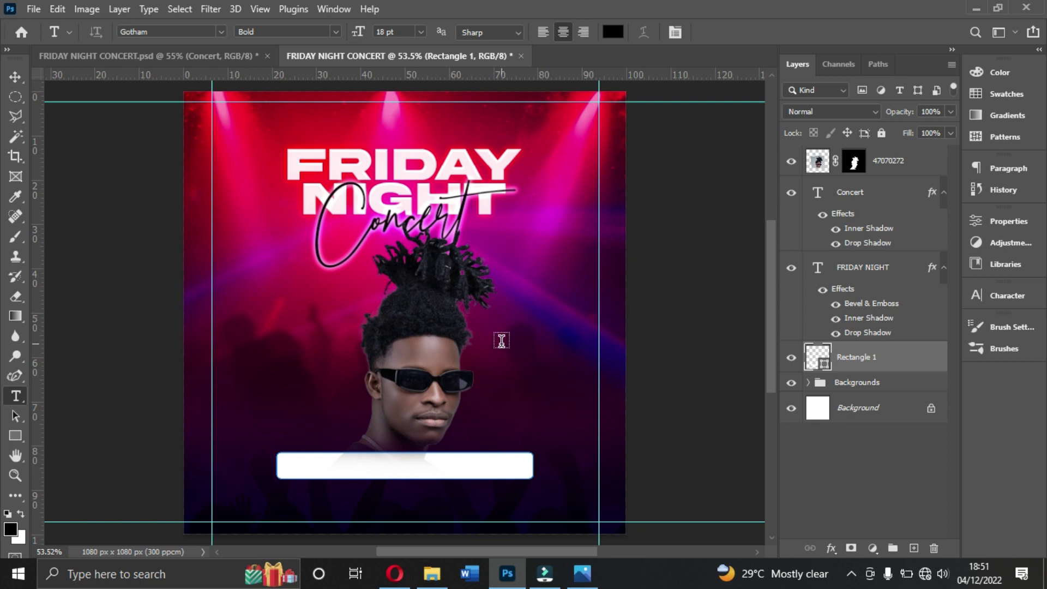
# Step: Type and commit the line 'DATE: SATURDAY 24TH DEC. 2022', checking the reference flyer
pyautogui.click(501, 341)
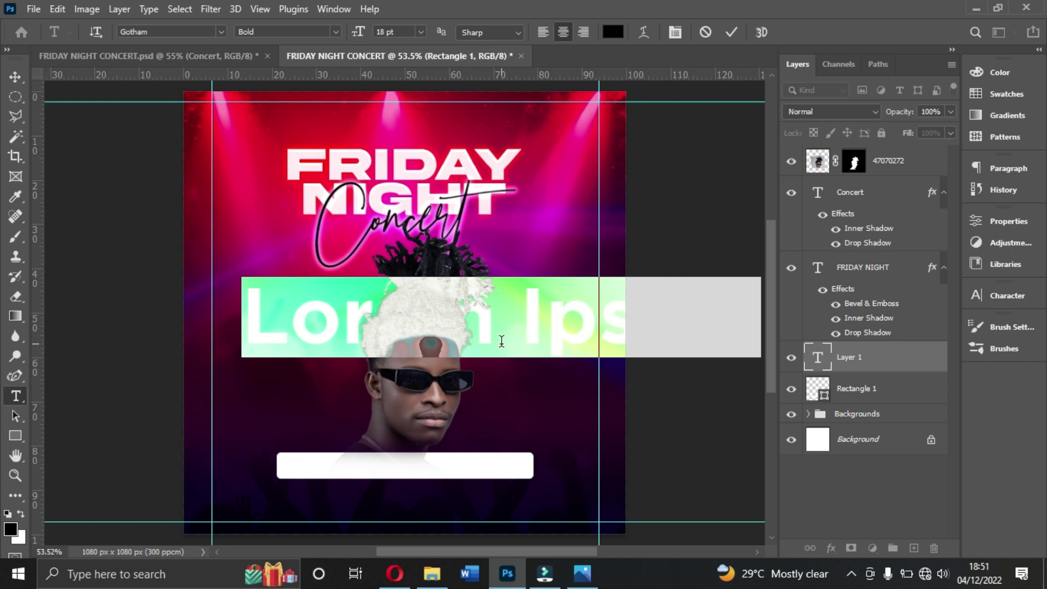
pyautogui.write('DATE')
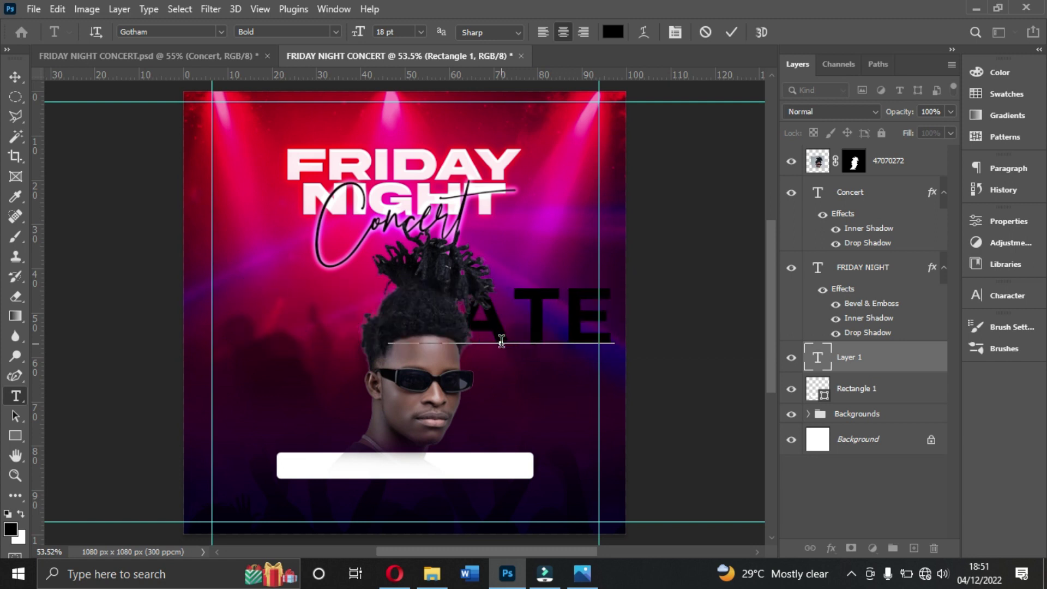
pyautogui.write(':')
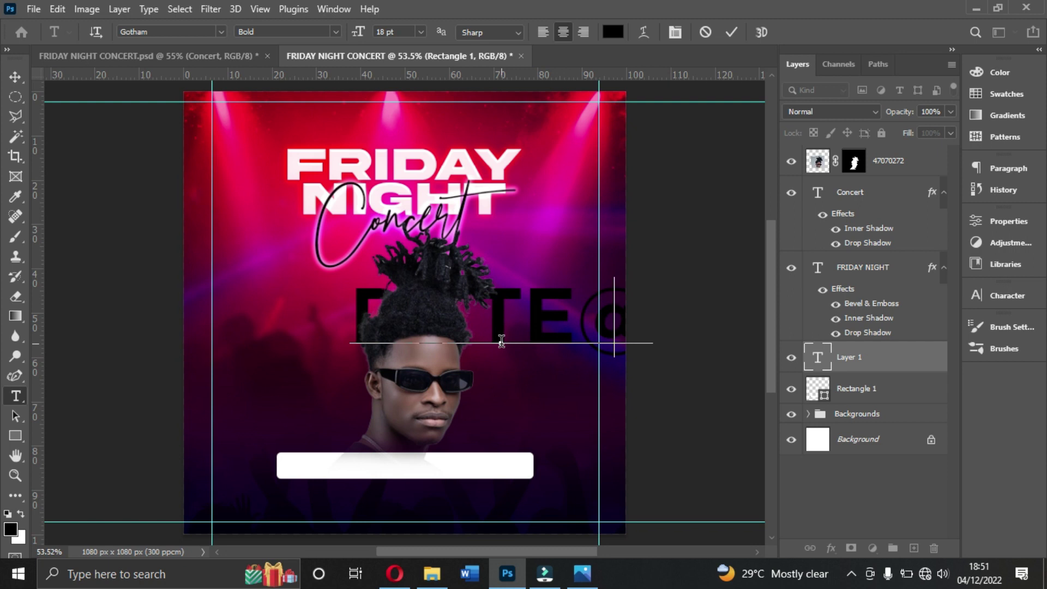
pyautogui.write(' 2')
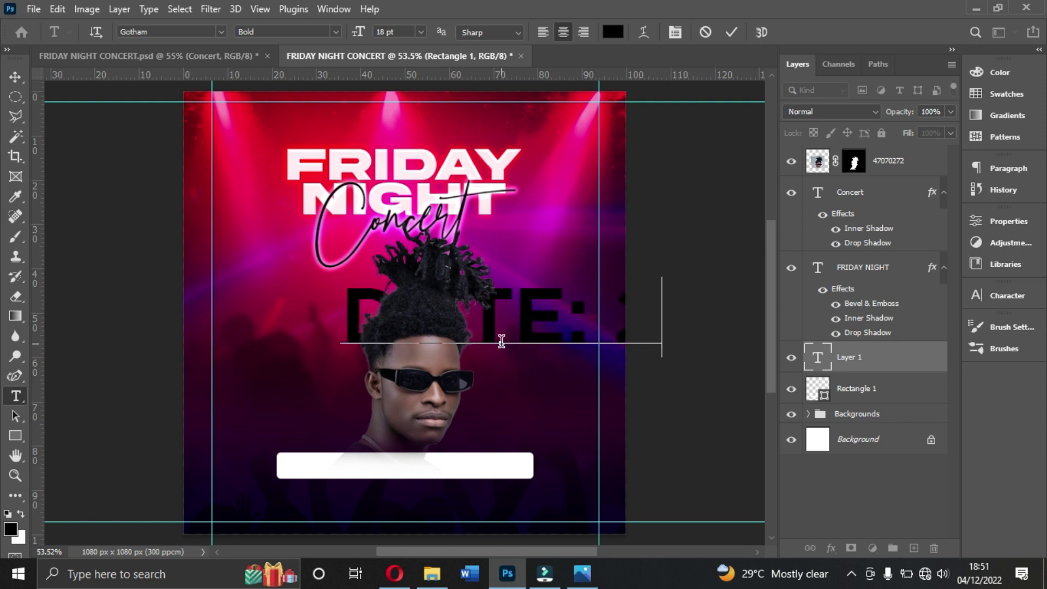
pyautogui.click(589, 577)
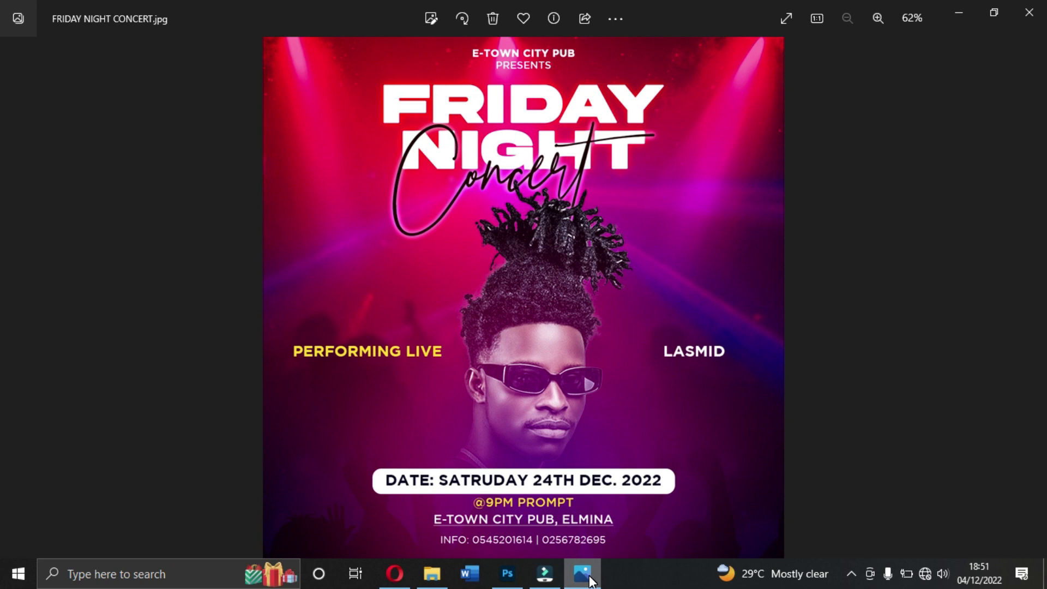
pyautogui.click(591, 580)
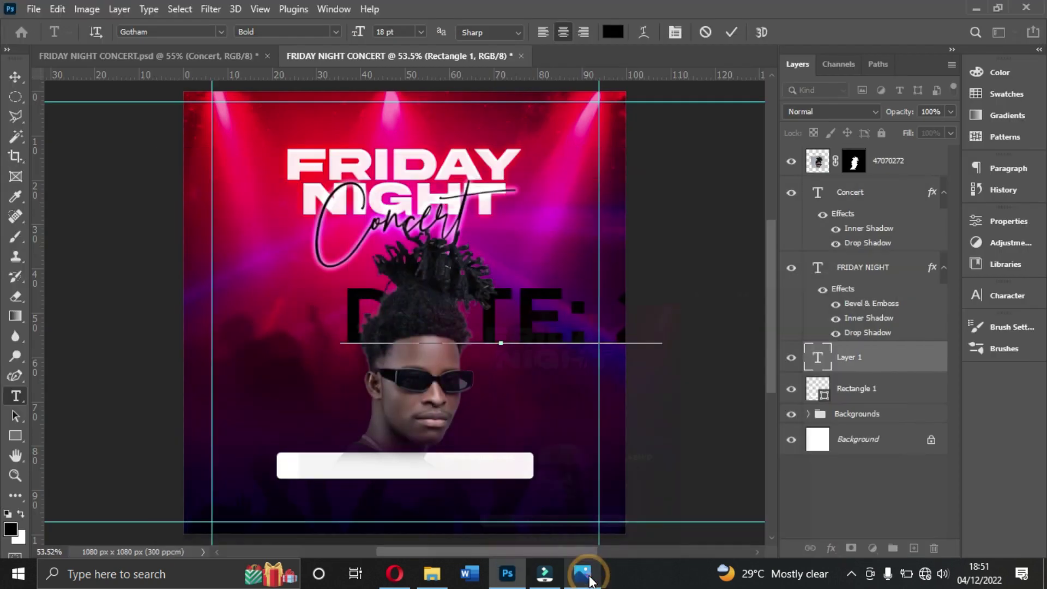
pyautogui.press('BackSpace')
pyautogui.press('BackSpace')
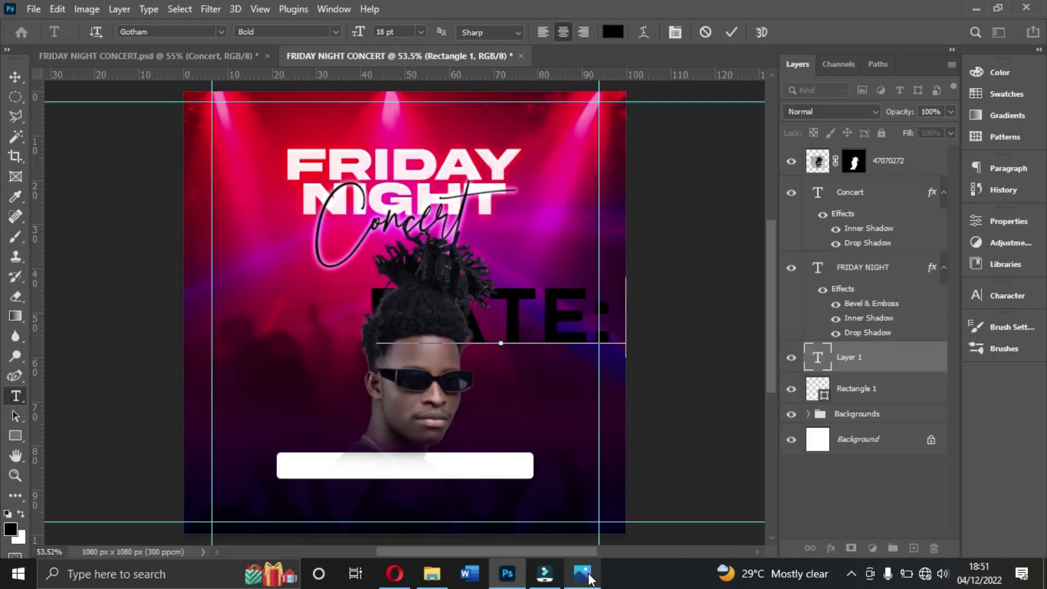
pyautogui.write('S')
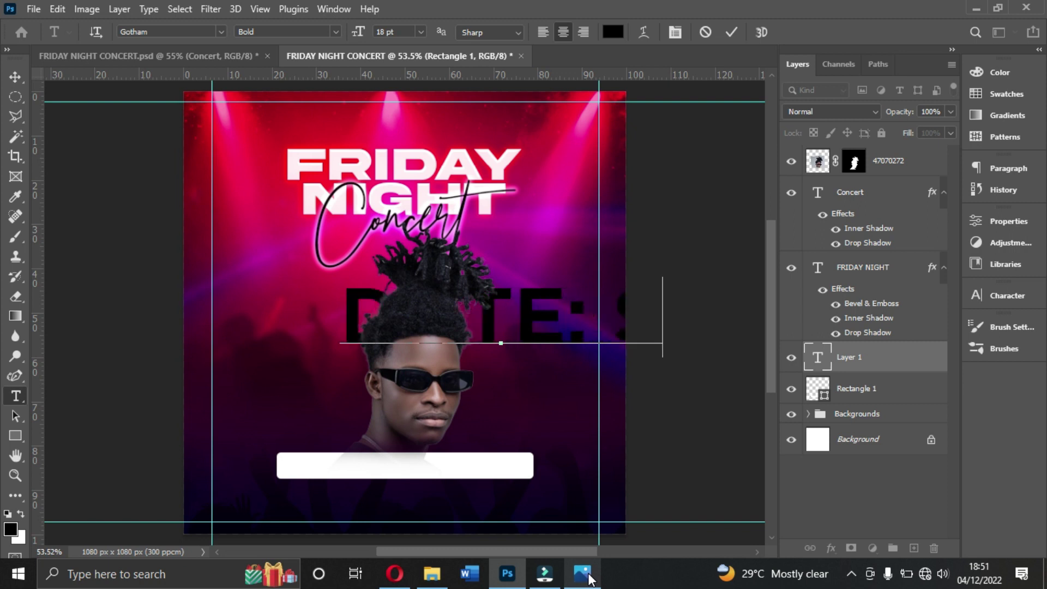
pyautogui.write('ATU')
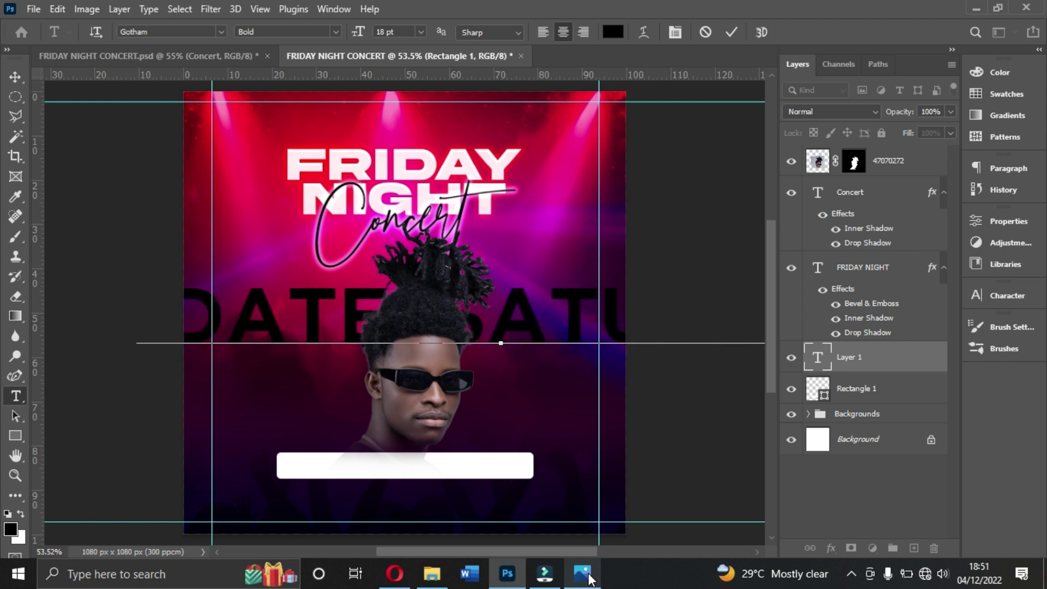
pyautogui.write('RDAY 10TH DECEM')
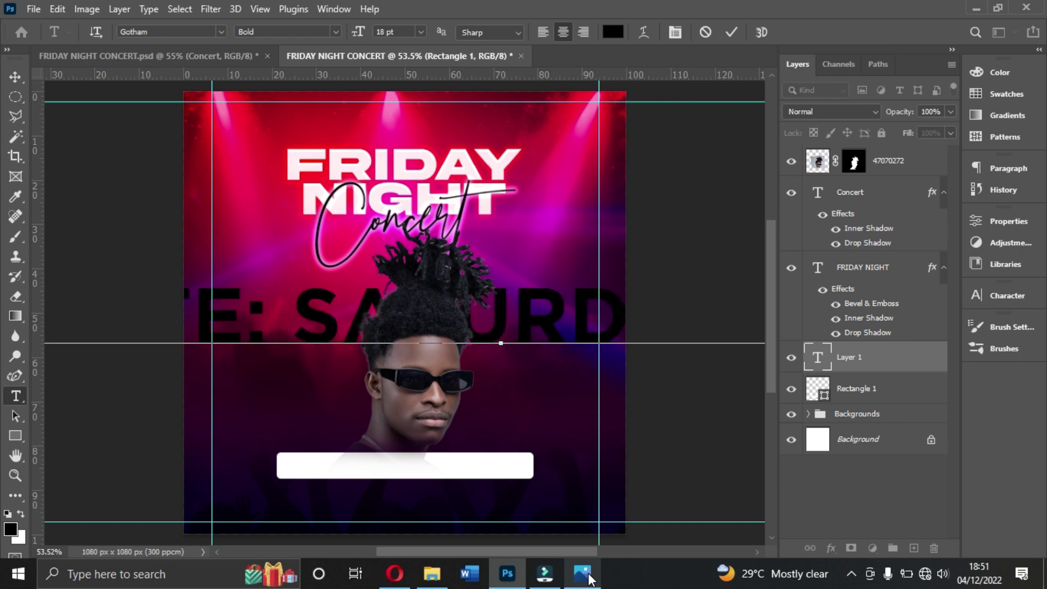
pyautogui.write('BER 2')
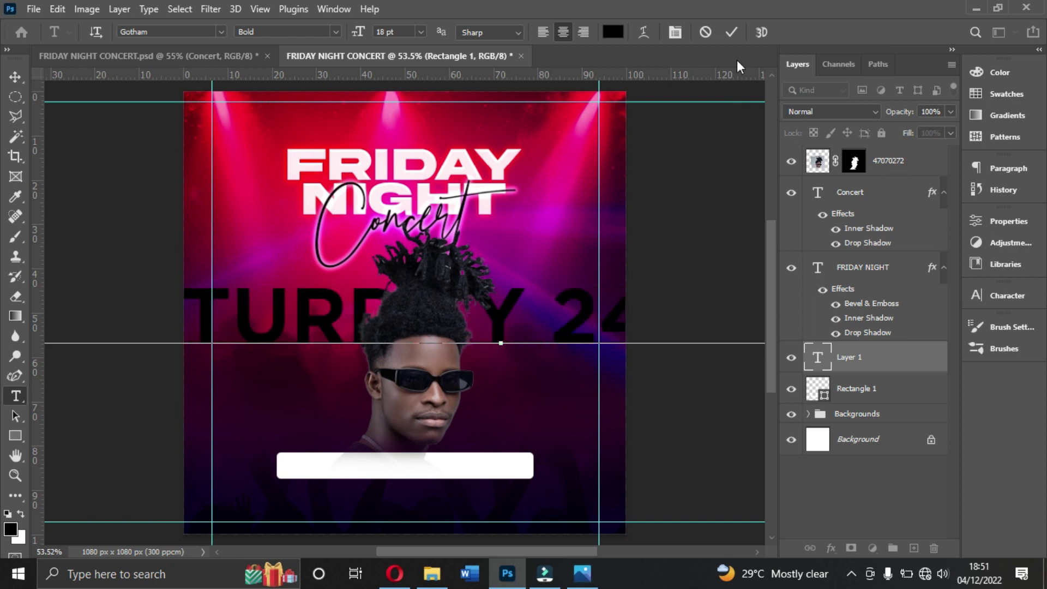
pyautogui.click(731, 32)
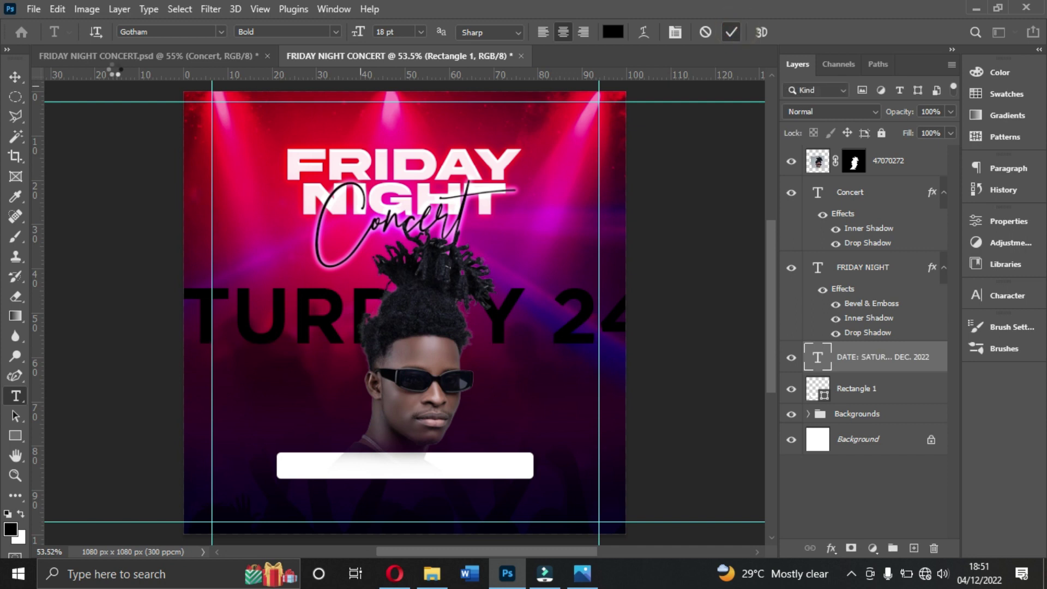
# Step: Set the date text to Auto leading and 6 pt, and move it near the white bar
pyautogui.click(15, 75)
pyautogui.click(993, 293)
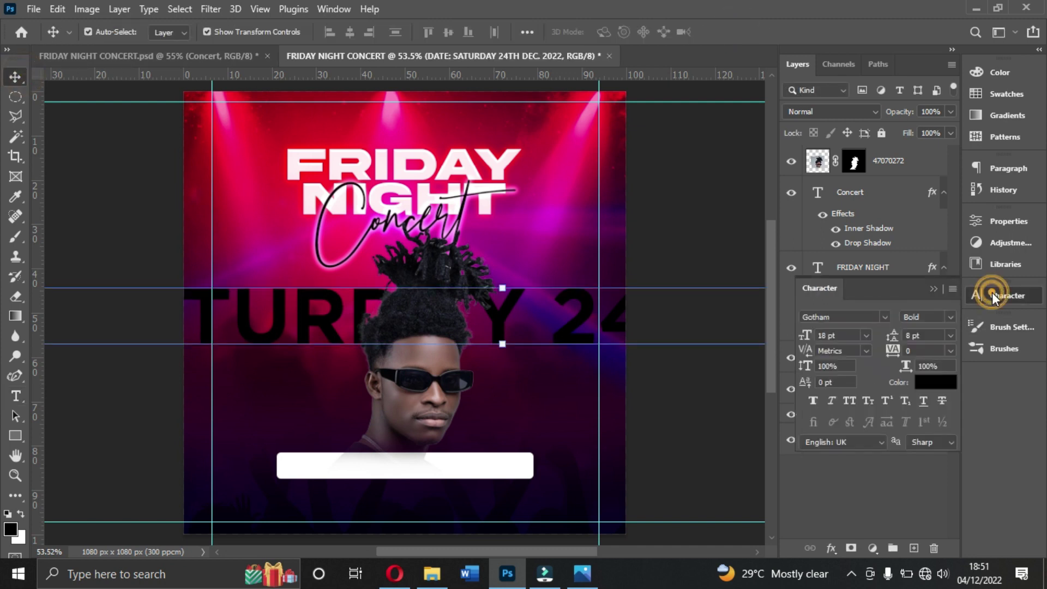
pyautogui.click(927, 383)
pyautogui.write('ffffff')
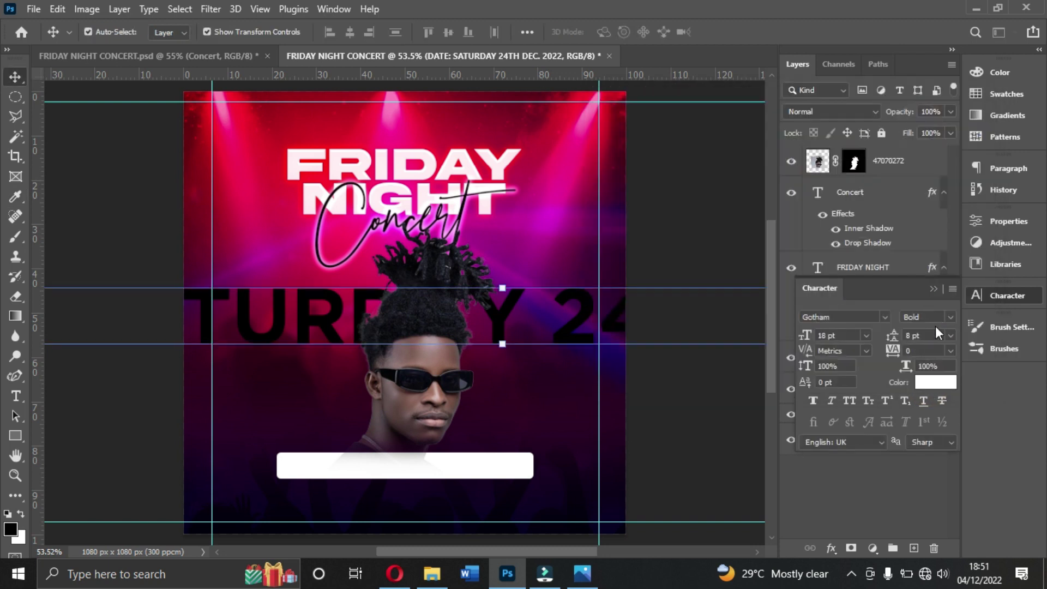
pyautogui.click(949, 335)
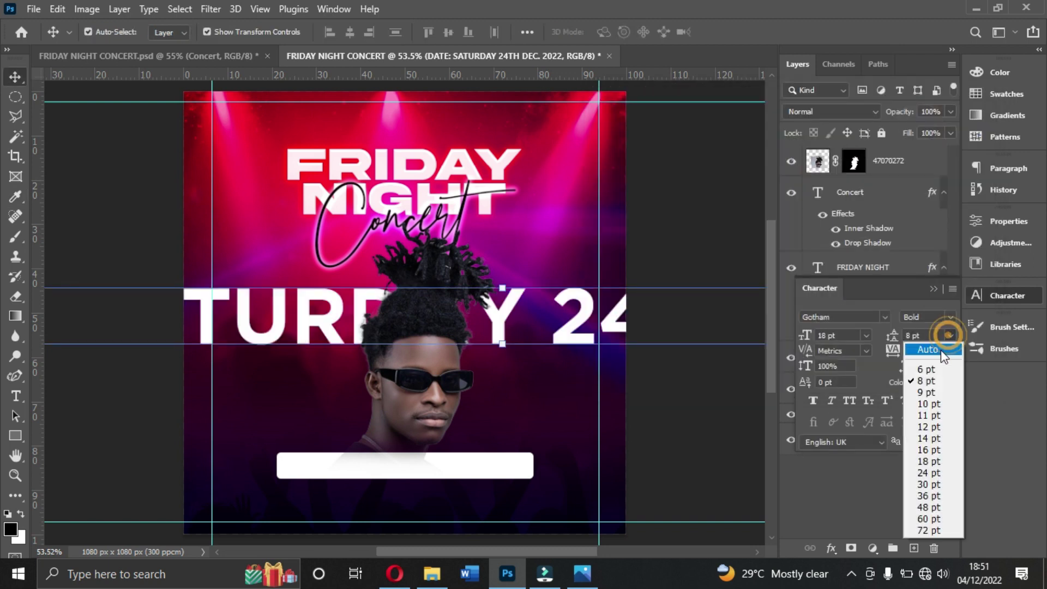
pyautogui.click(935, 349)
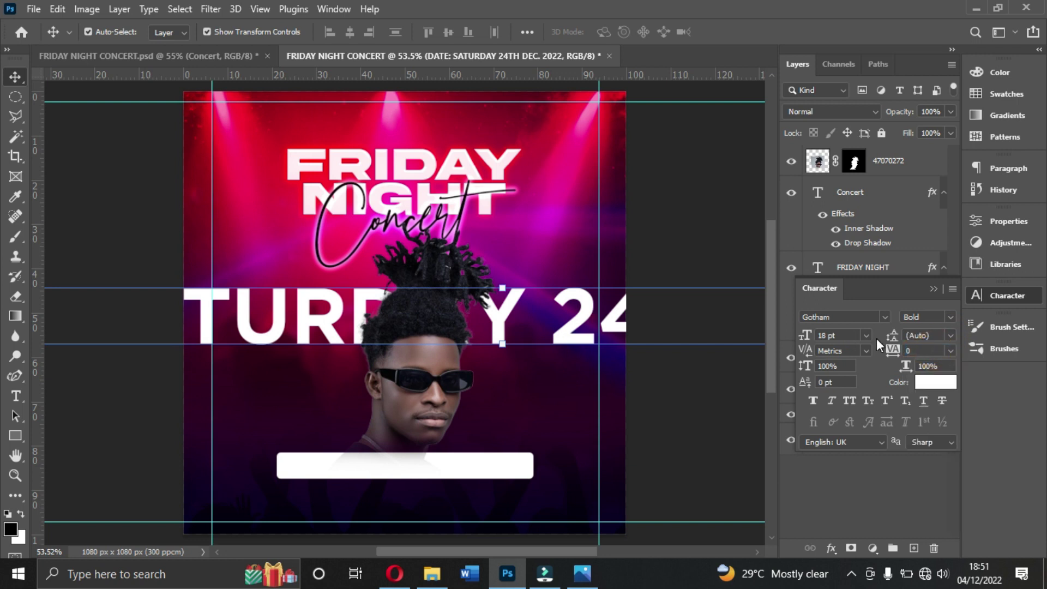
pyautogui.click(867, 336)
pyautogui.click(851, 371)
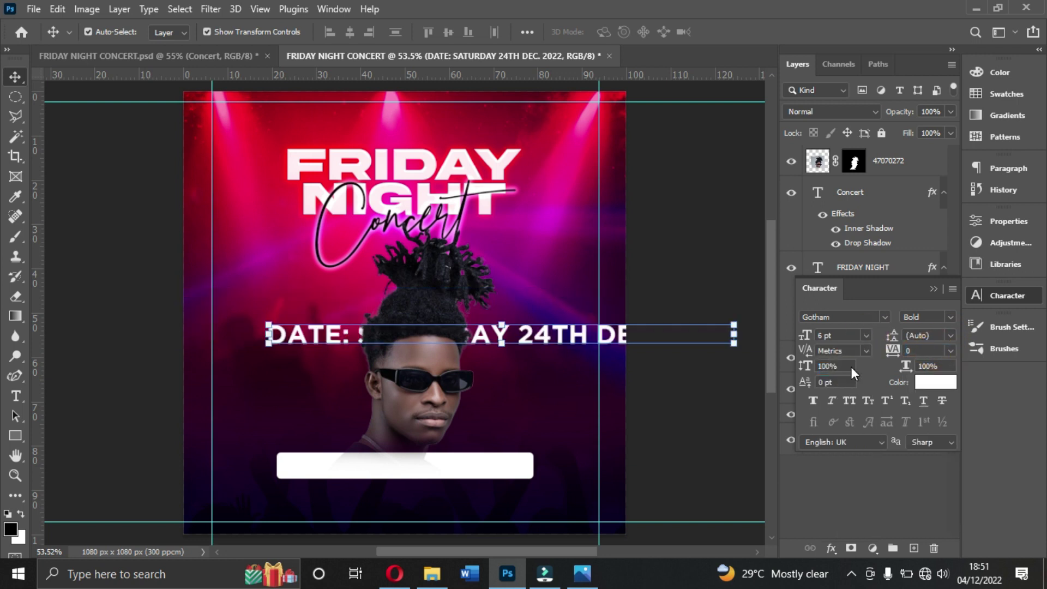
pyautogui.moveTo(594, 343); pyautogui.dragTo(539, 479)
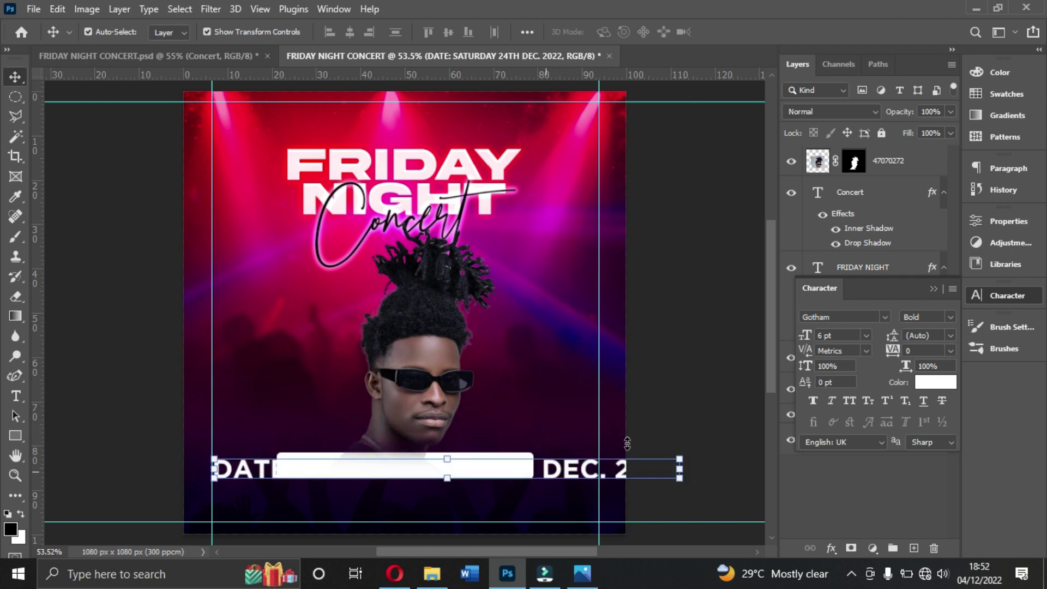
# Step: Make the date text black at 3 pt and place it on the white bar
pyautogui.click(934, 384)
pyautogui.click(768, 294)
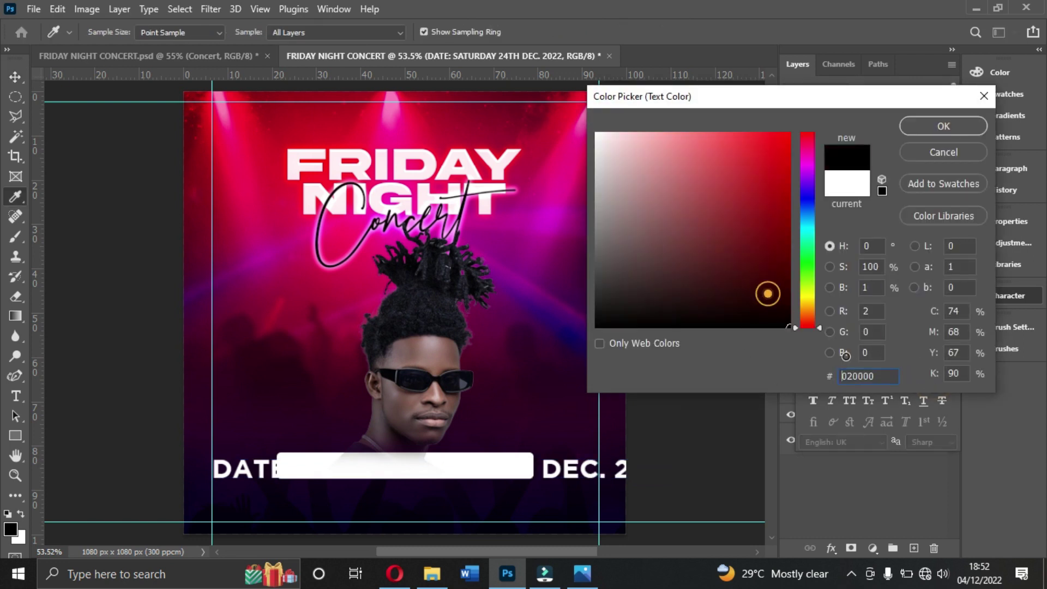
pyautogui.click(943, 126)
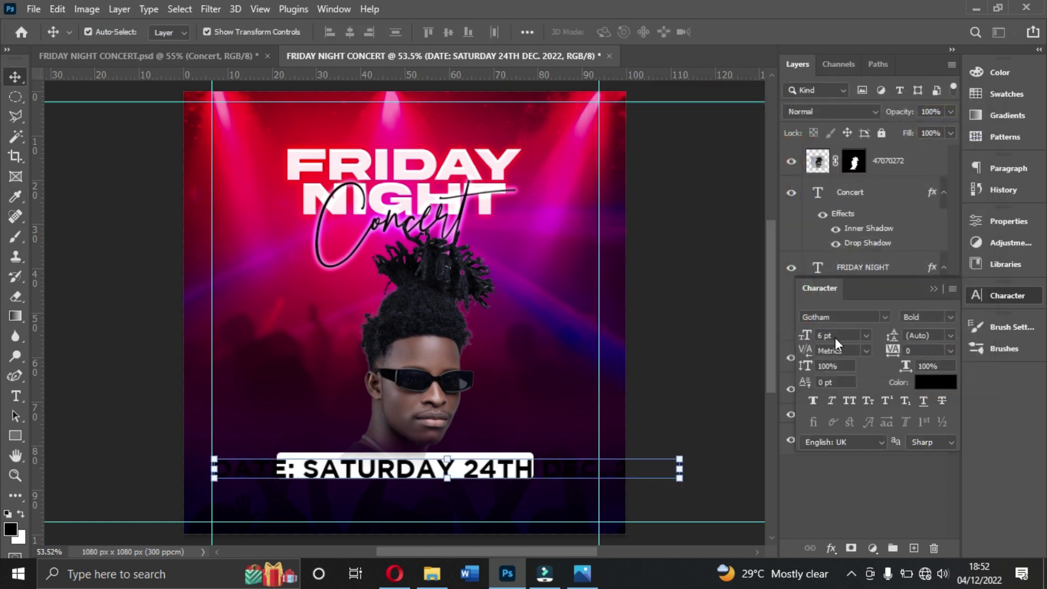
pyautogui.click(841, 337)
pyautogui.write('3')
pyautogui.press('Return')
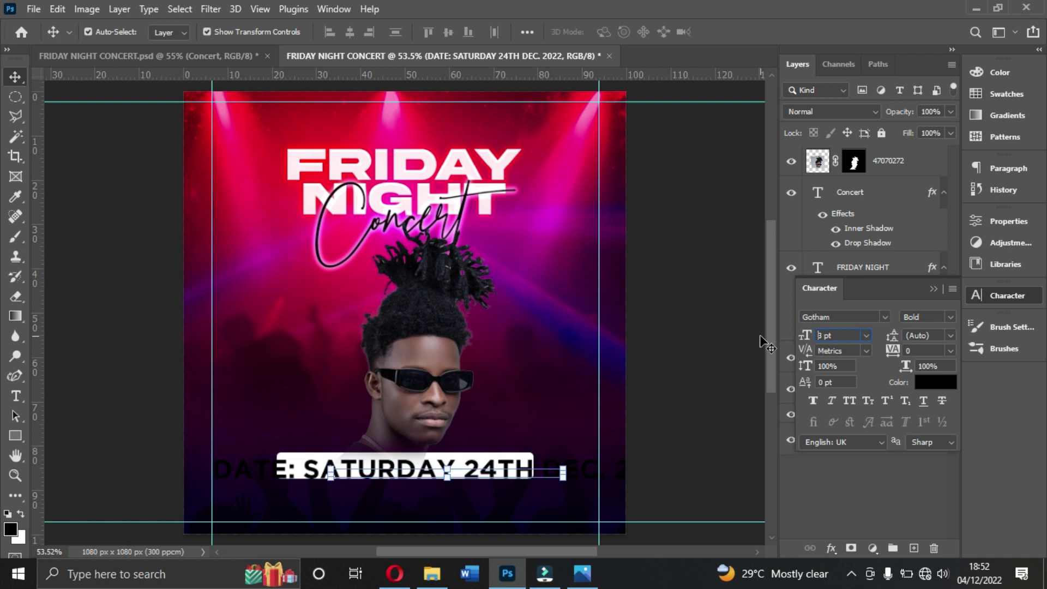
pyautogui.moveTo(519, 477); pyautogui.dragTo(478, 470)
# Step: Duplicate the date line and place the copy just below the bar
pyautogui.click(666, 427)
pyautogui.click(458, 470)
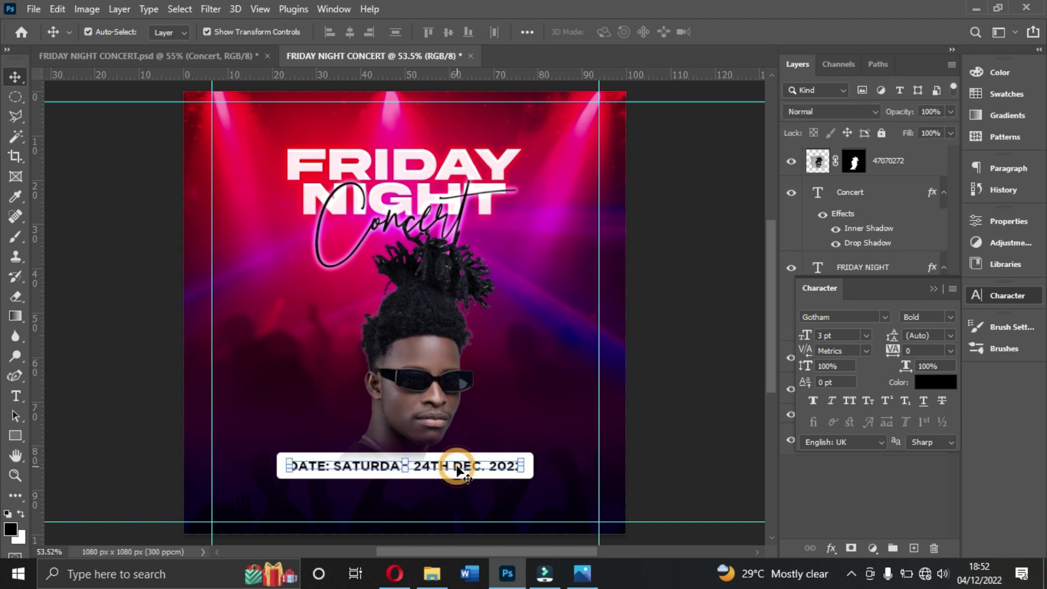
pyautogui.keyDown('alt'); pyautogui.moveTo(458, 470); pyautogui.dragTo(457, 494); pyautogui.keyUp('alt')
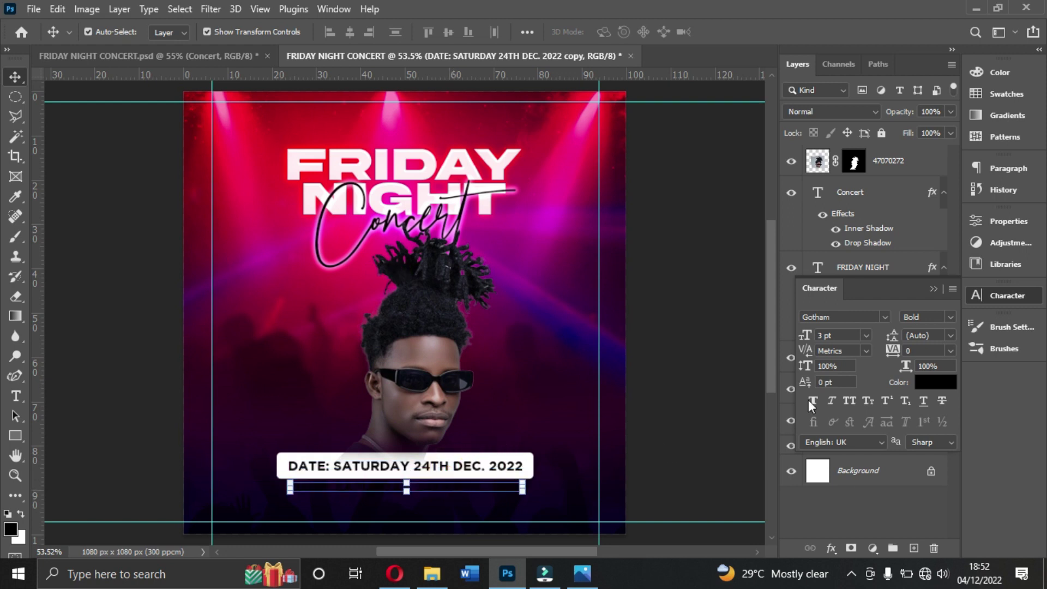
# Step: Colour the duplicate date line soft golden yellow #f9e115
pyautogui.click(930, 382)
pyautogui.click(779, 217)
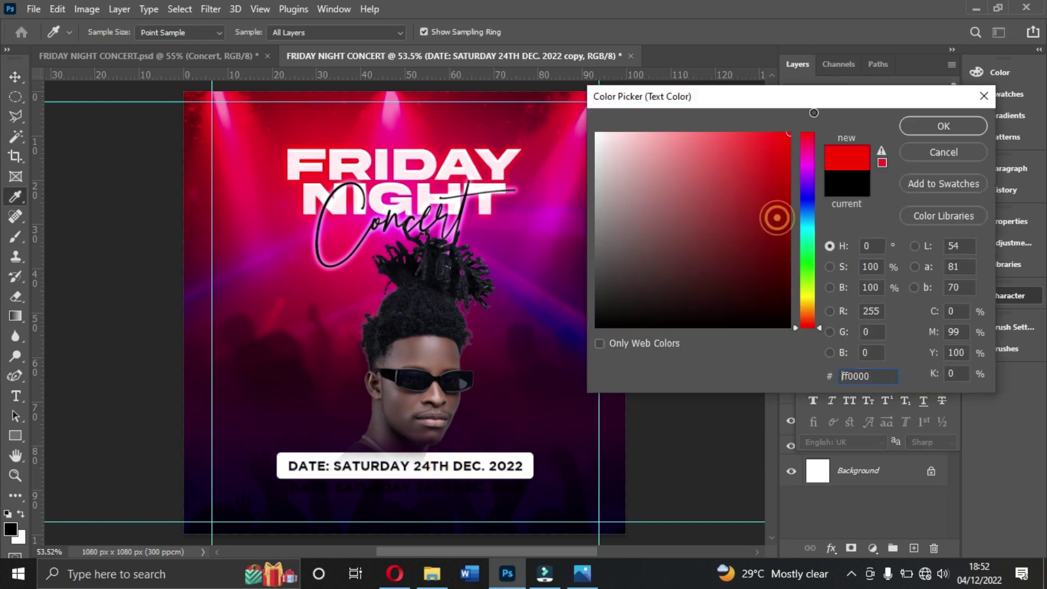
pyautogui.click(804, 295)
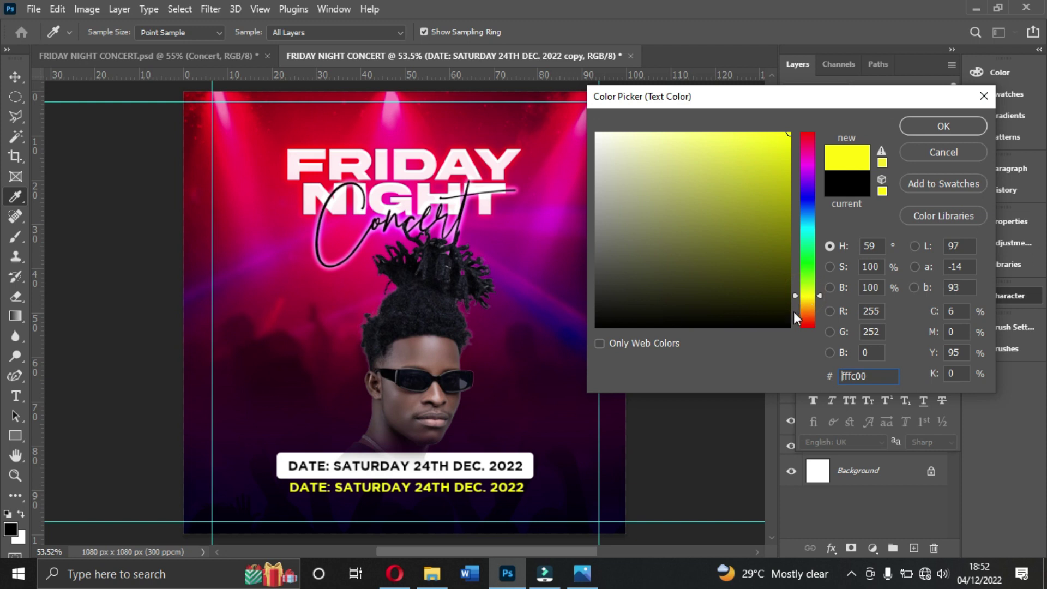
pyautogui.moveTo(796, 297); pyautogui.dragTo(798, 303)
pyautogui.click(797, 299)
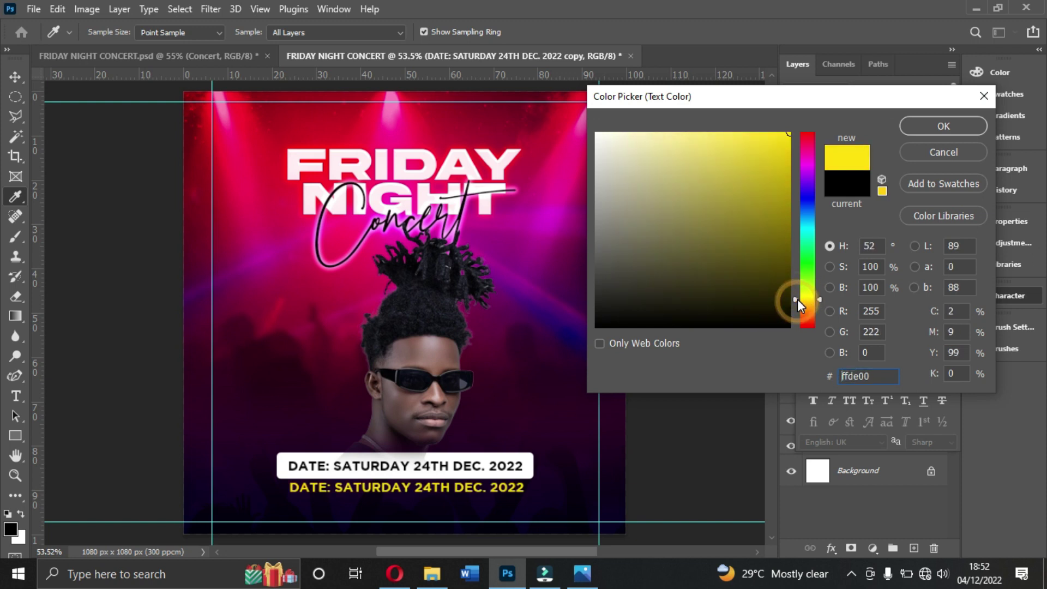
pyautogui.moveTo(797, 300); pyautogui.dragTo(797, 299)
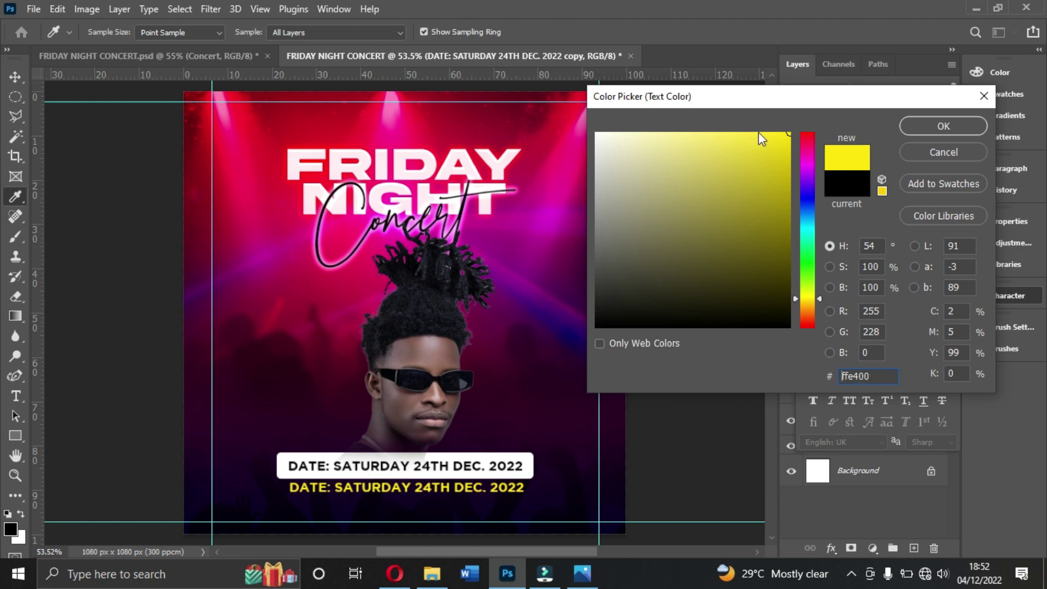
pyautogui.moveTo(772, 134); pyautogui.dragTo(774, 137)
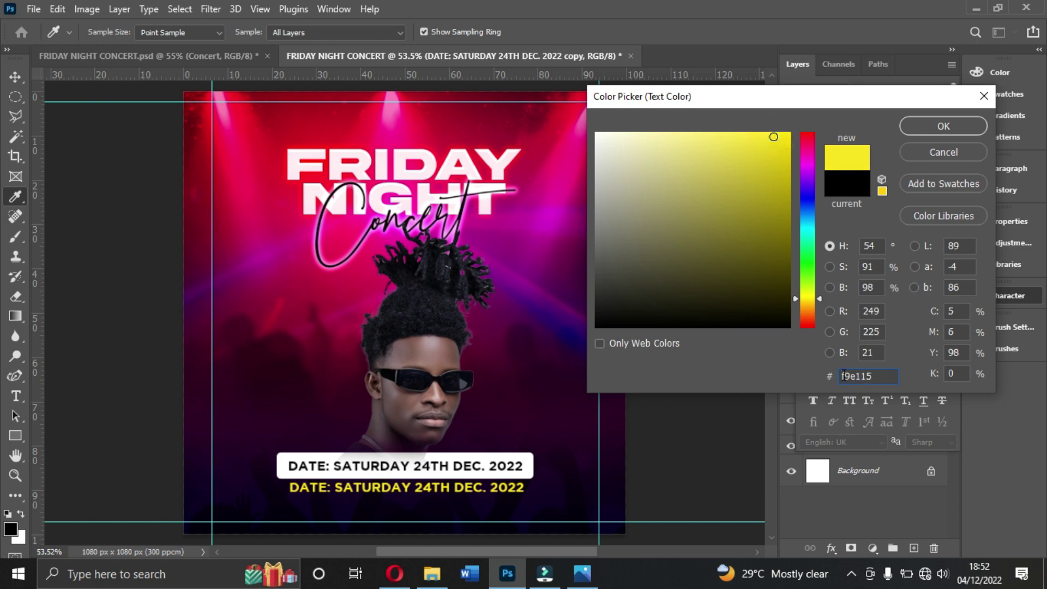
pyautogui.click(929, 126)
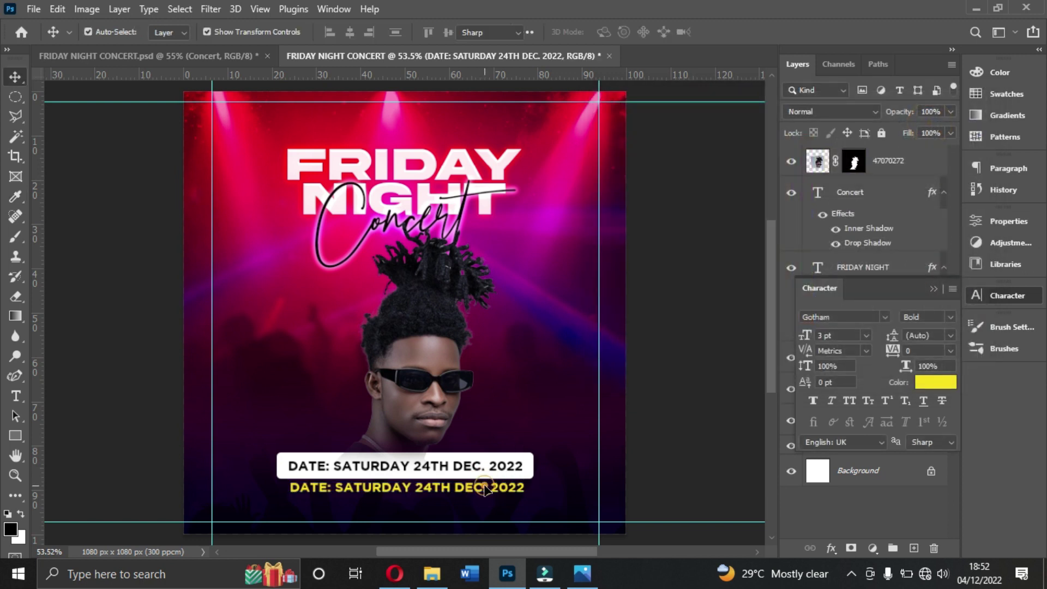
pyautogui.doubleClick(484, 486)
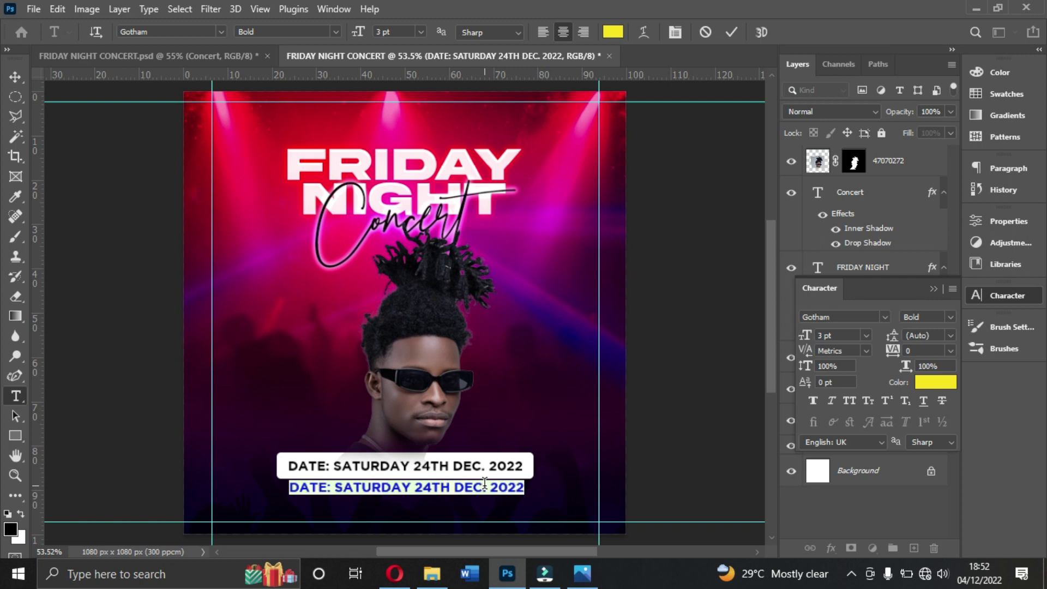
pyautogui.press('BackSpace')
pyautogui.write('@9')
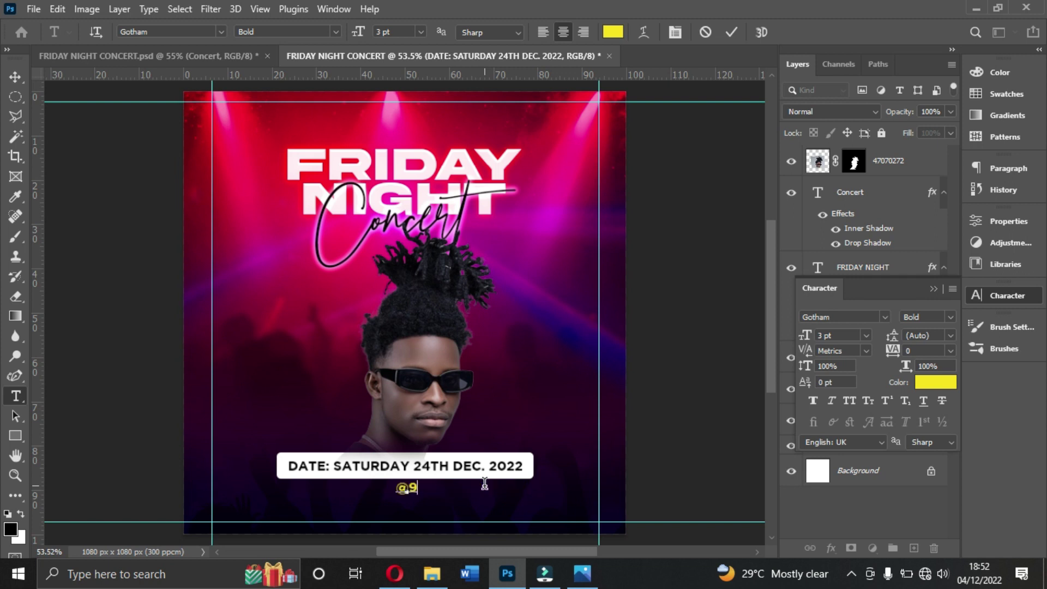
pyautogui.write('PM PR')
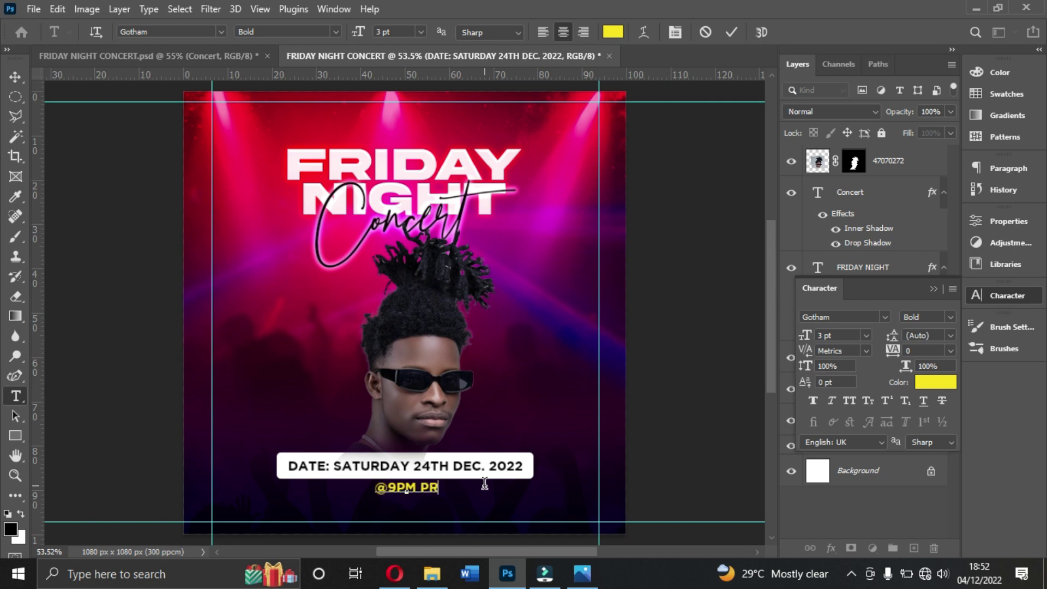
pyautogui.write('OMPT')
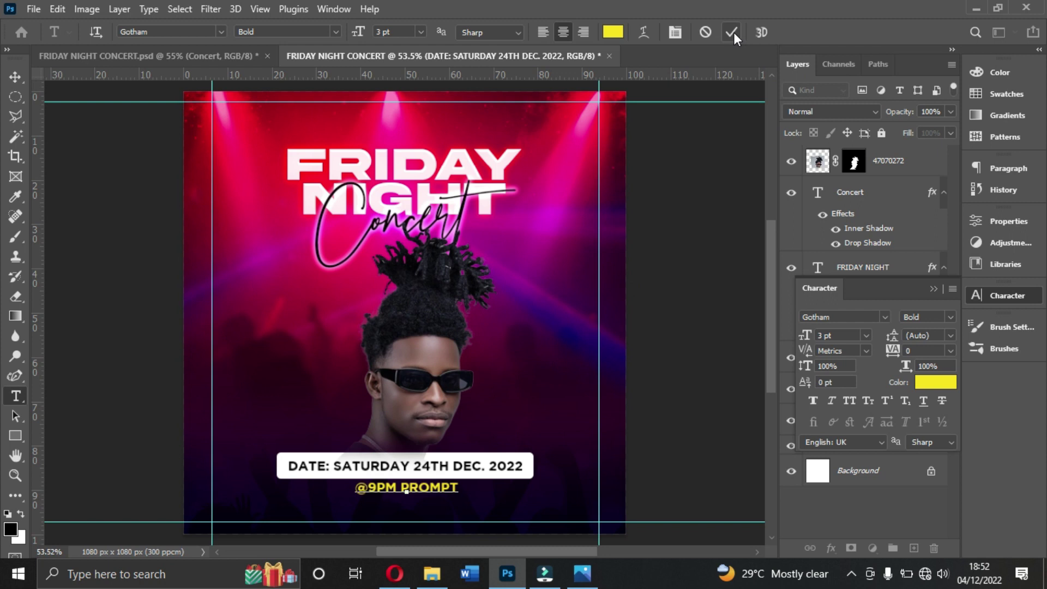
pyautogui.hotkey('ctrl', 'a')
pyautogui.hotkey('ctrl', 'Return')
pyautogui.press('v')
pyautogui.click(837, 336)
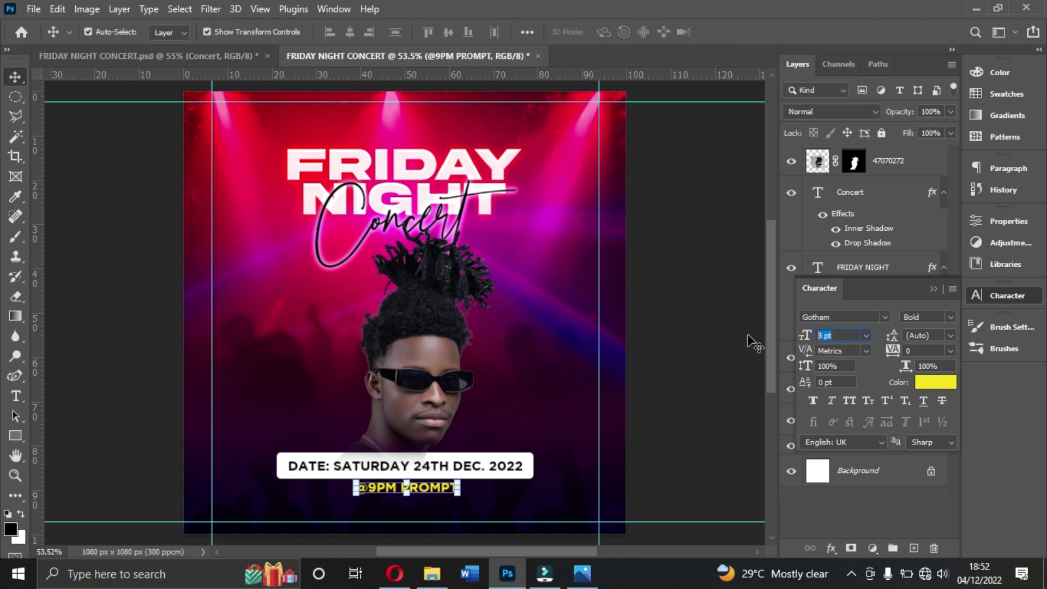
pyautogui.write('2')
pyautogui.press('Return')
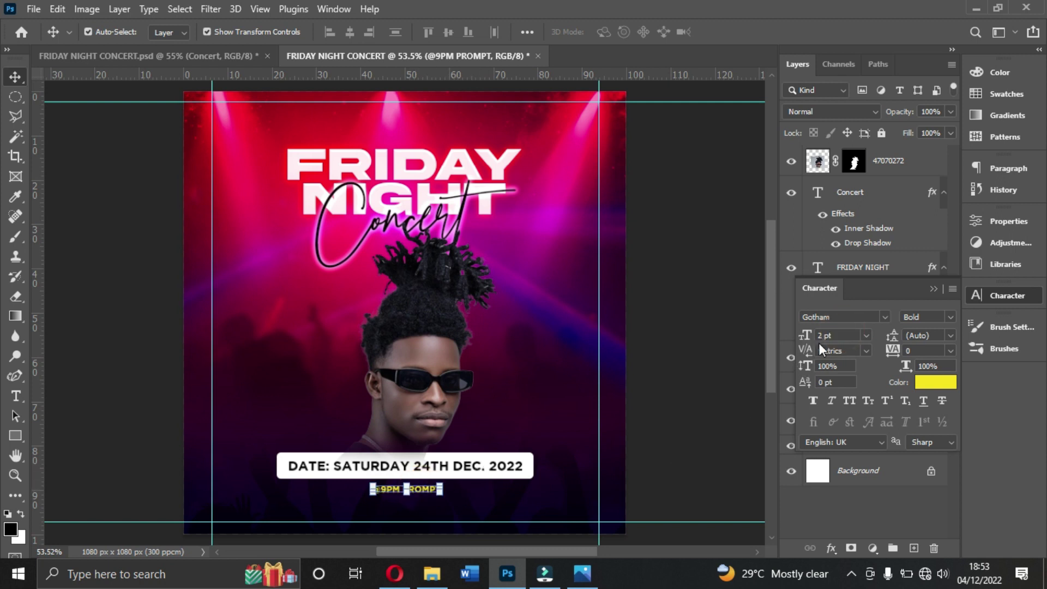
pyautogui.click(836, 336)
pyautogui.write('2.5')
pyautogui.press('Return')
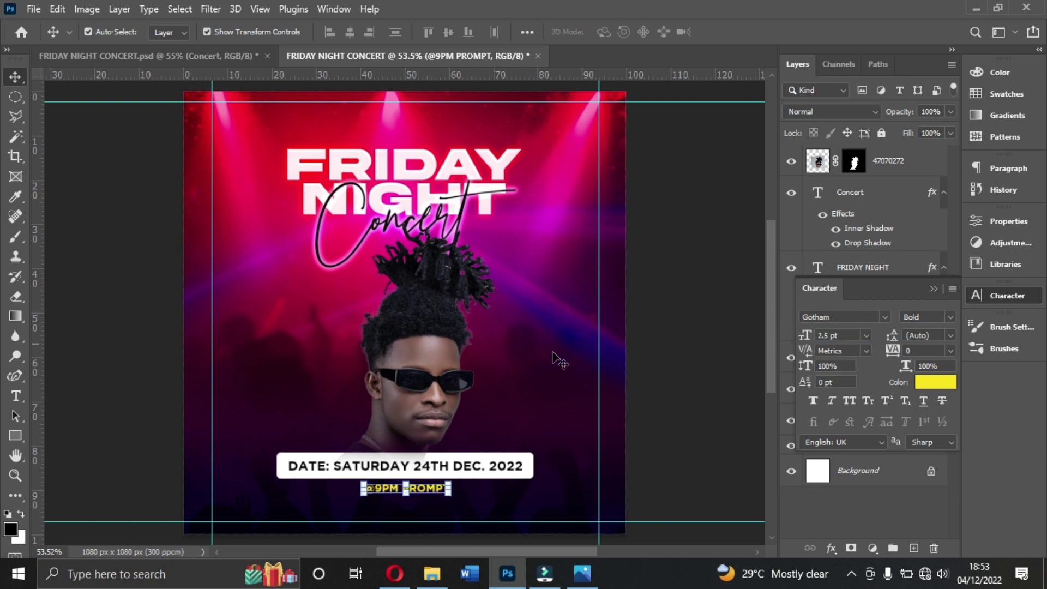
# Step: Duplicate the line below and retype the copy as 'E-CITY PUB, ELMINA'
pyautogui.hotkey('ctrl', 'j')
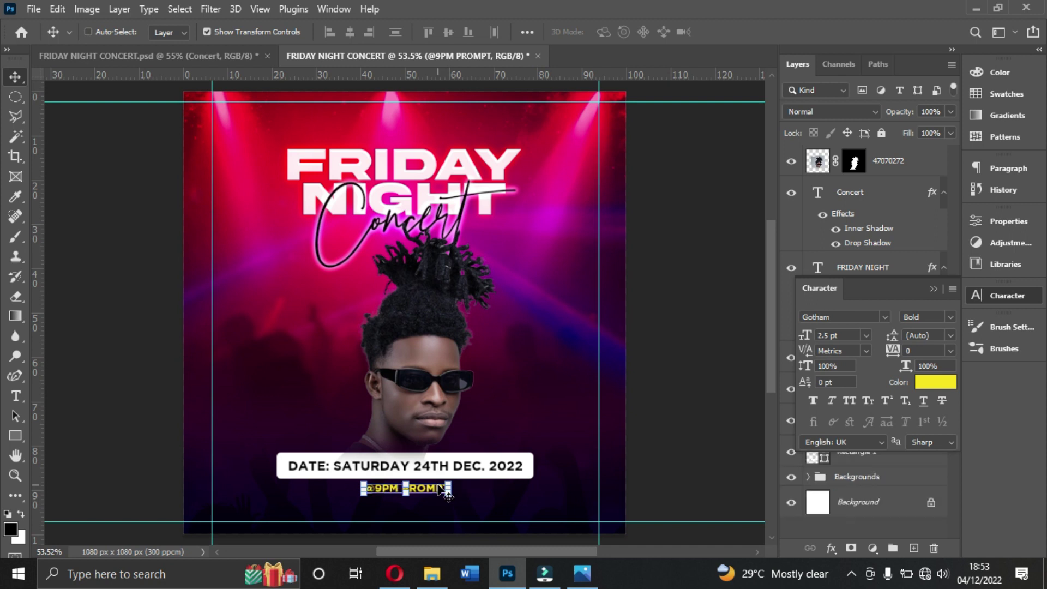
pyautogui.moveTo(436, 491); pyautogui.dragTo(435, 513)
pyautogui.doubleClick(434, 512)
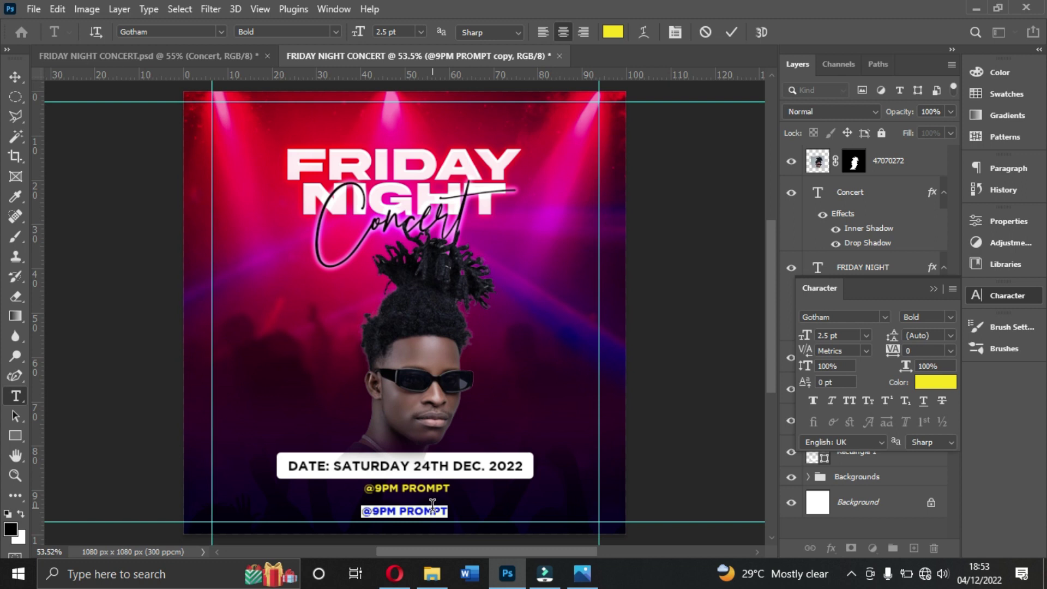
pyautogui.write('F-CITY')
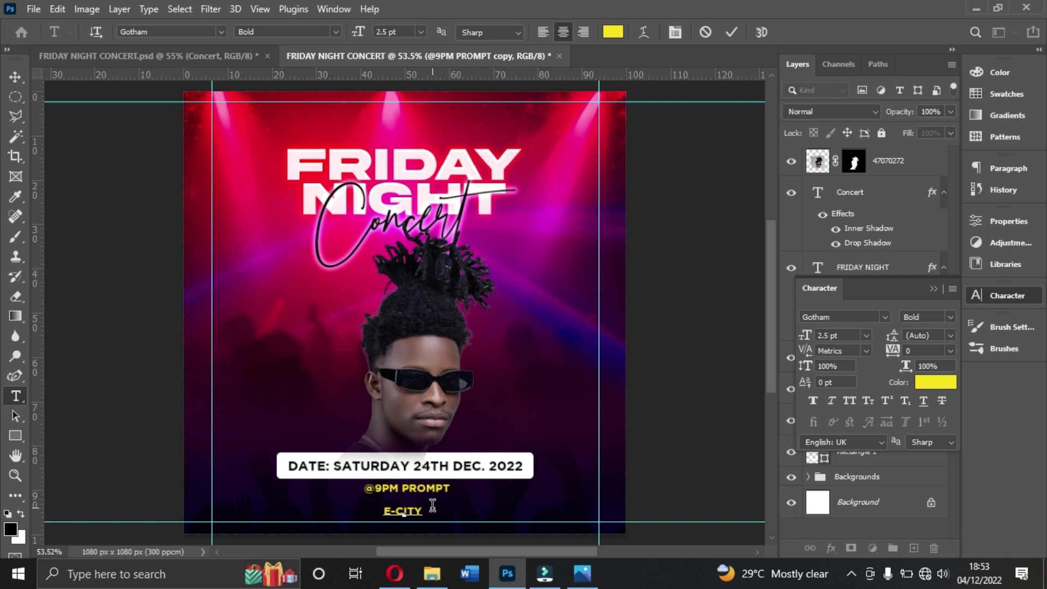
pyautogui.write(' PUB')
pyautogui.press('BackSpace')
pyautogui.press('BackSpace')
pyautogui.write(', ELMINA')
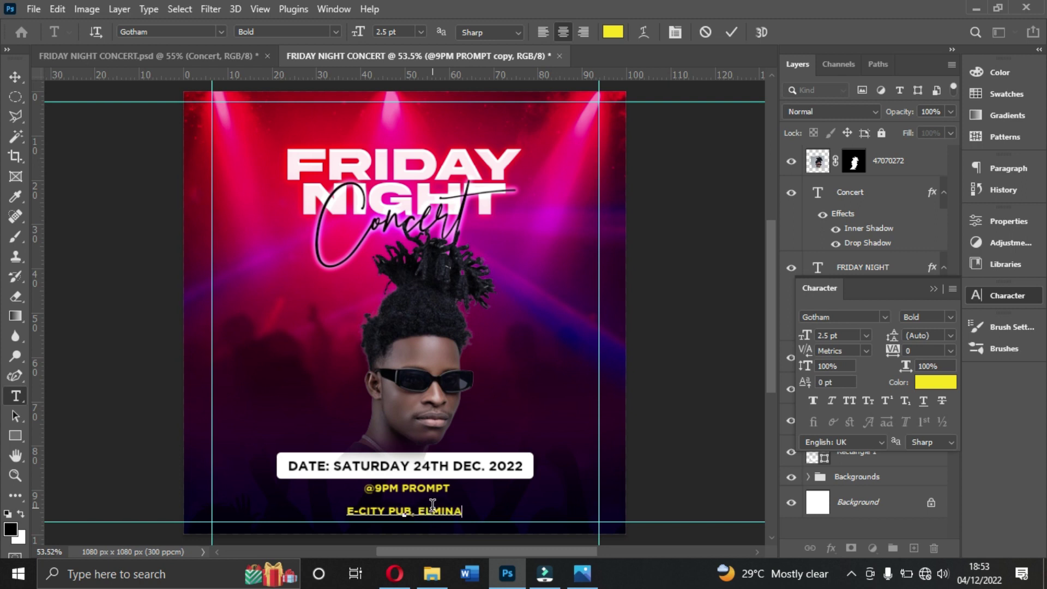
# Step: Make the venue text white (ffffff) and view the finished flyer reference
pyautogui.hotkey('ctrl', 'a')
pyautogui.click(936, 382)
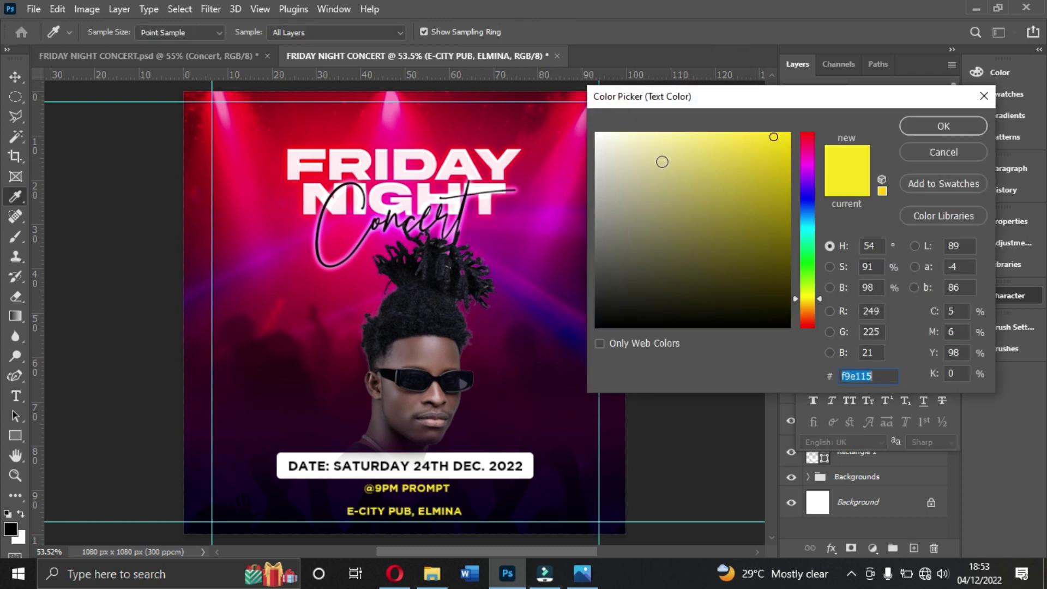
pyautogui.write('ffffff')
pyautogui.click(929, 121)
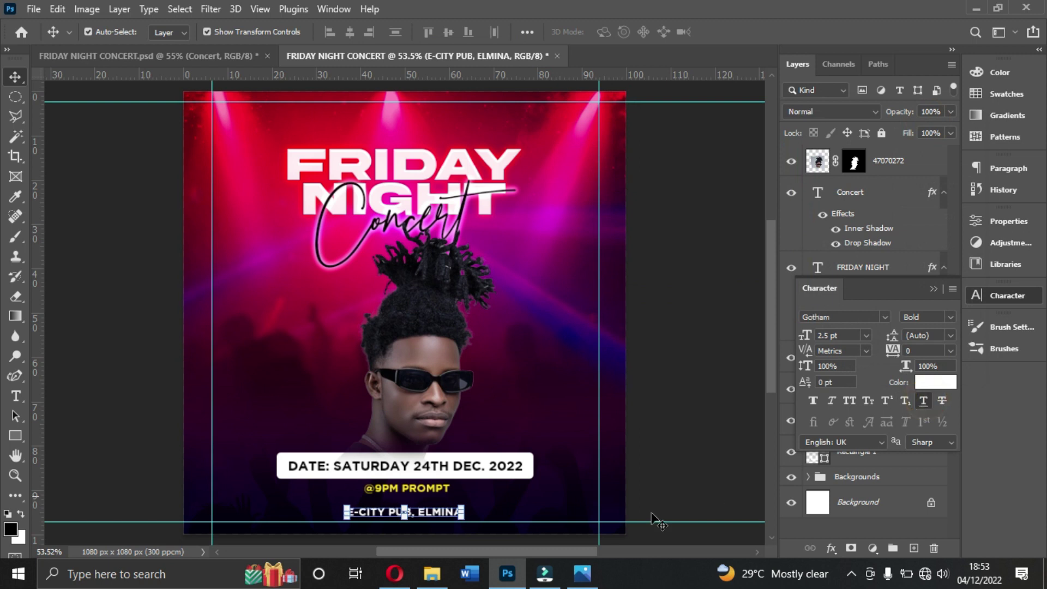
pyautogui.click(575, 575)
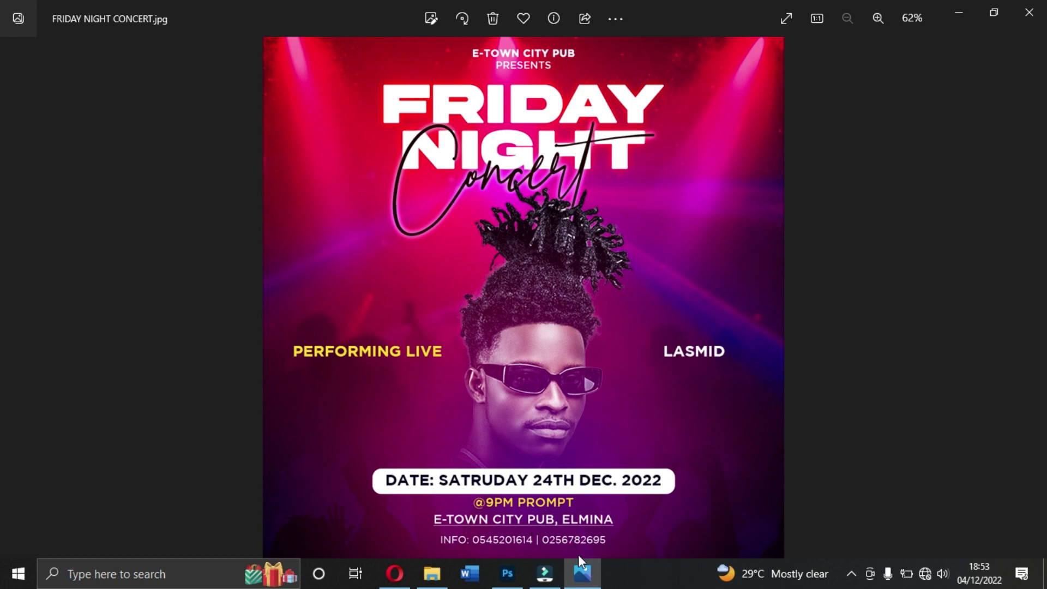
pyautogui.click(581, 573)
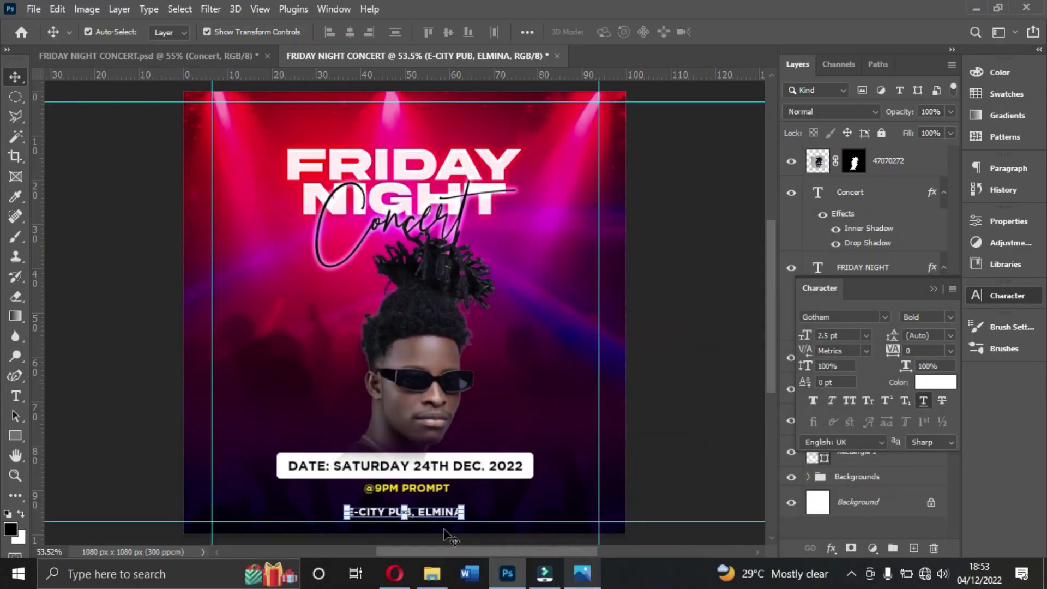
pyautogui.moveTo(438, 517)
pyautogui.mouseDown()
pyautogui.moveTo(436, 492)
pyautogui.moveTo(436, 503)
pyautogui.mouseUp()
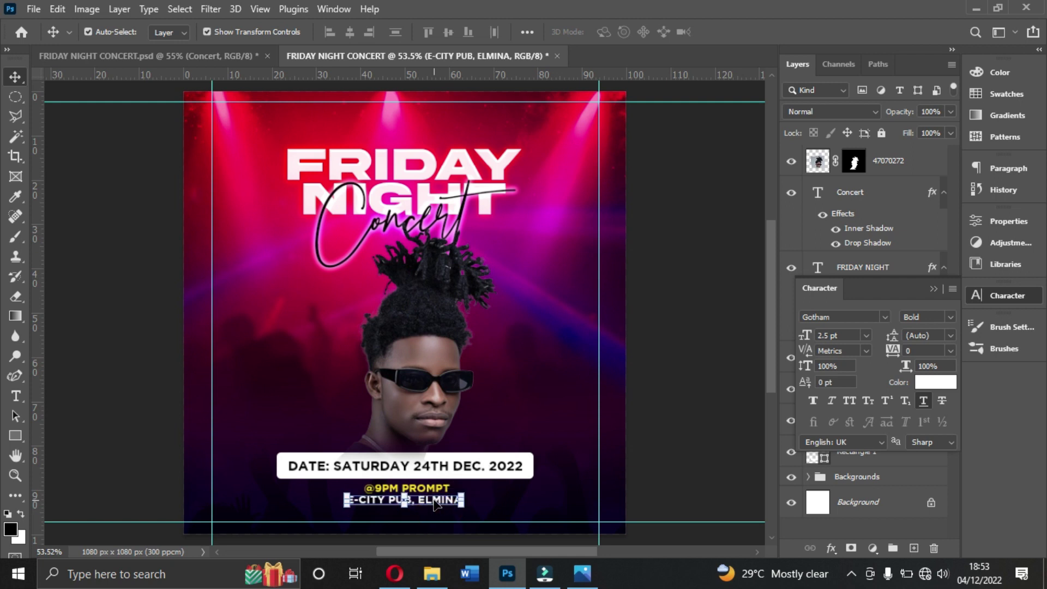
pyautogui.hotkey('ctrl', 'j')
pyautogui.moveTo(437, 504); pyautogui.dragTo(436, 516)
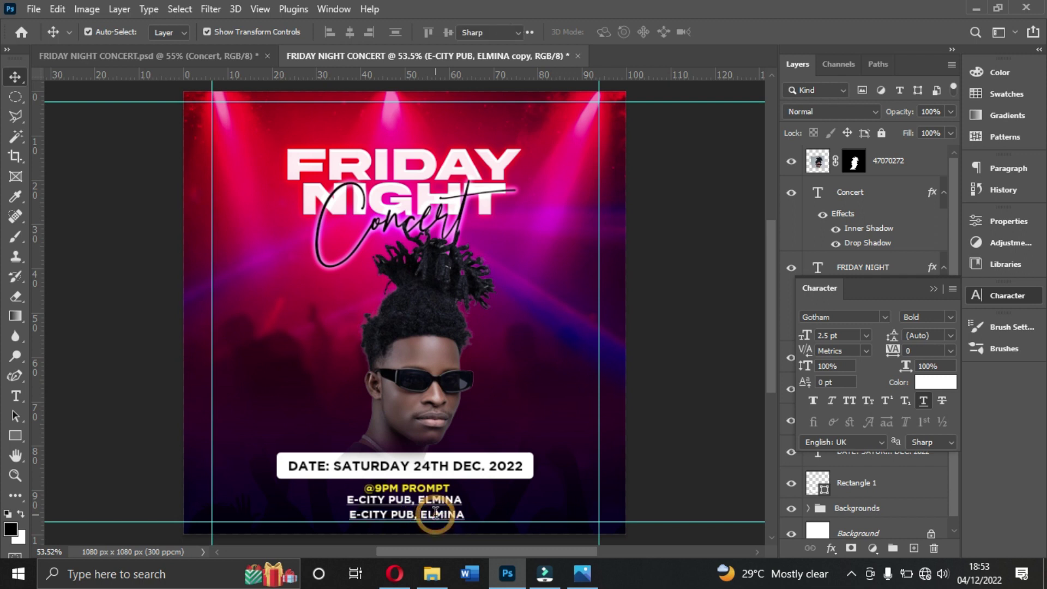
# Step: Retype the copy as an 'INFO:' line with the two contact phone numbers and commit it
pyautogui.doubleClick(436, 513)
pyautogui.write('INFO')
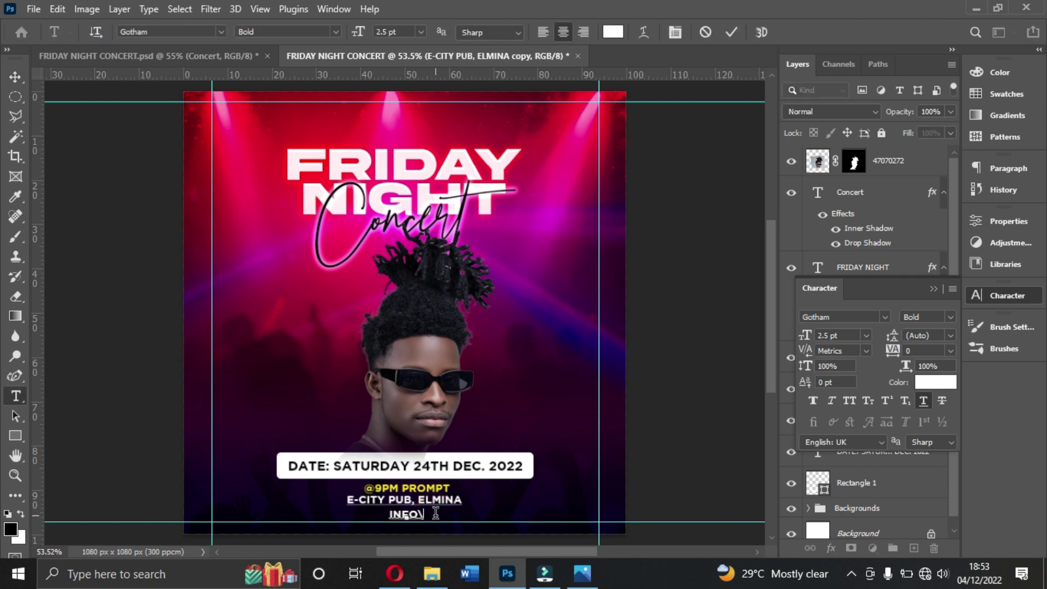
pyautogui.write(':')
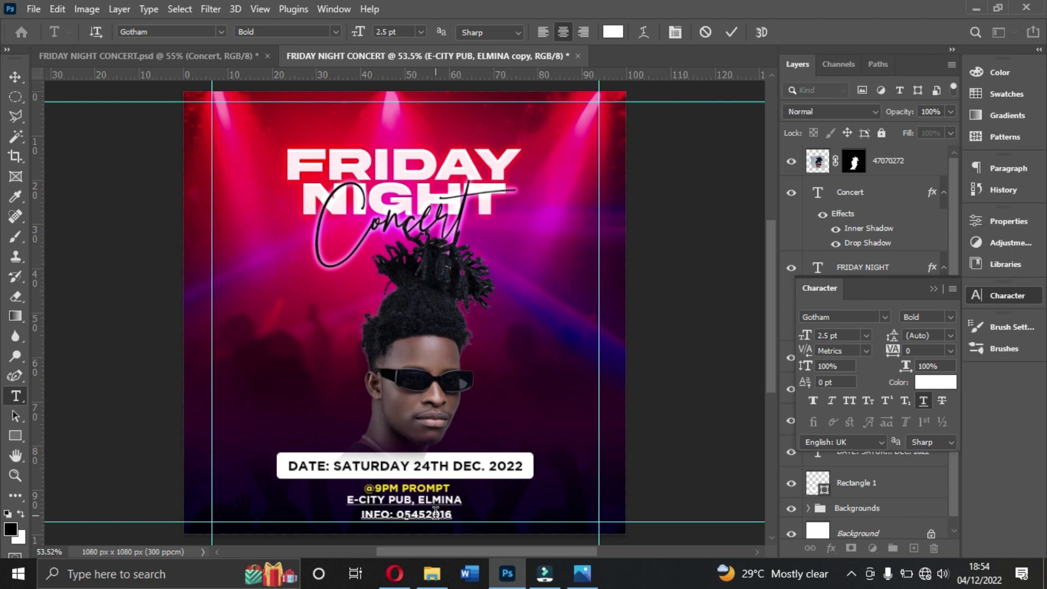
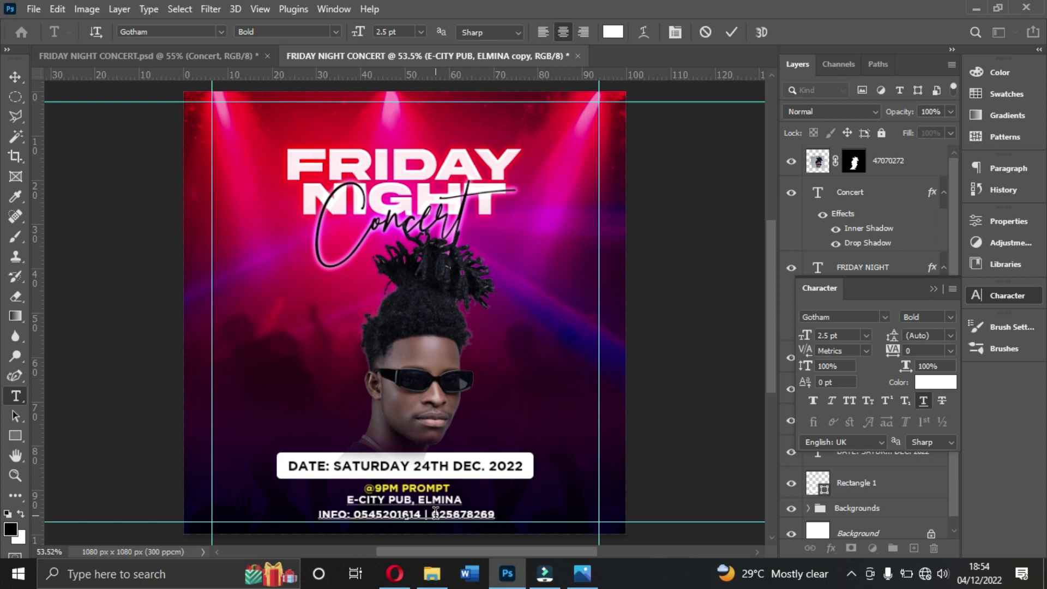
pyautogui.click(732, 32)
pyautogui.press('v')
pyautogui.click(923, 401)
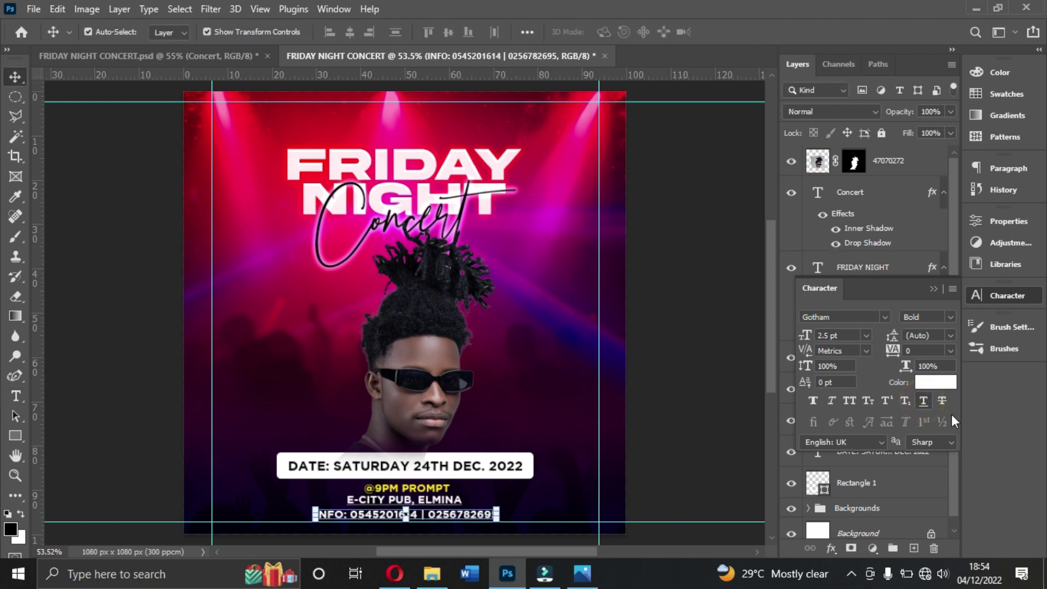
pyautogui.click(631, 479)
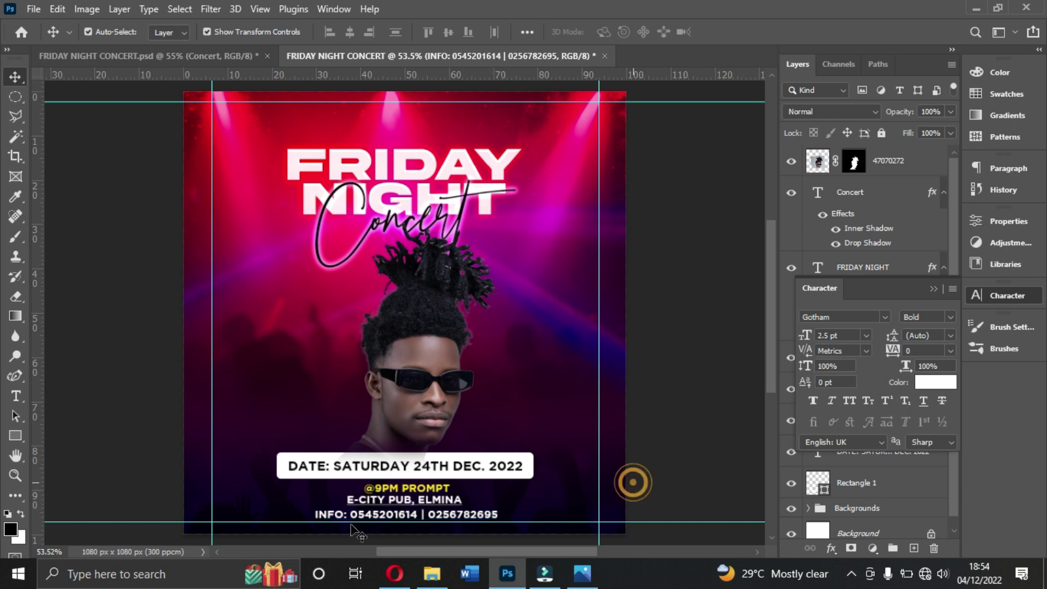
# Step: Nudge the INFO line down slightly and set it to 2 pt Gotham Book
pyautogui.click(427, 501)
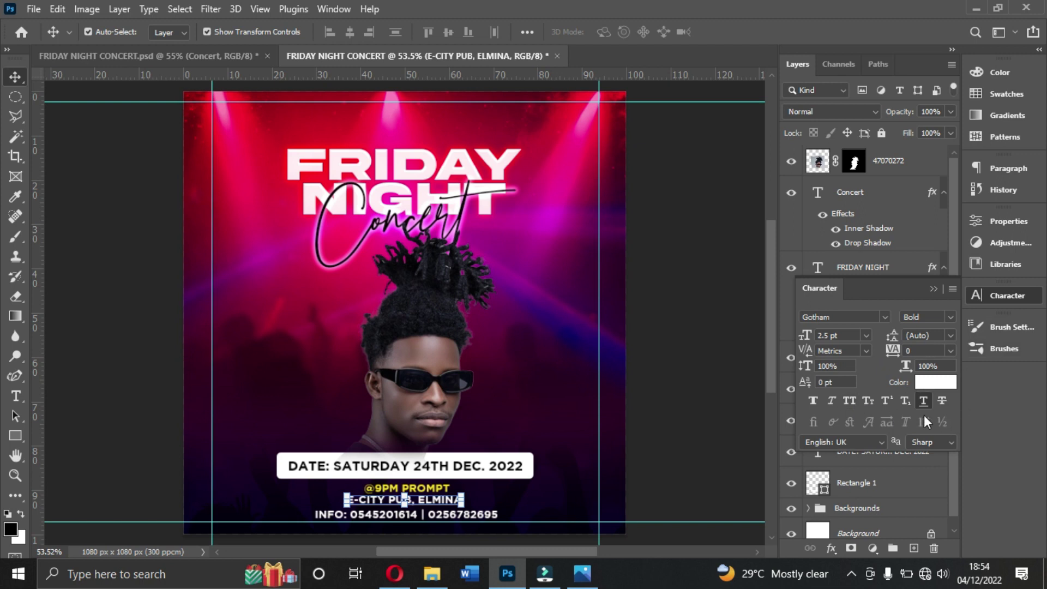
pyautogui.click(493, 515)
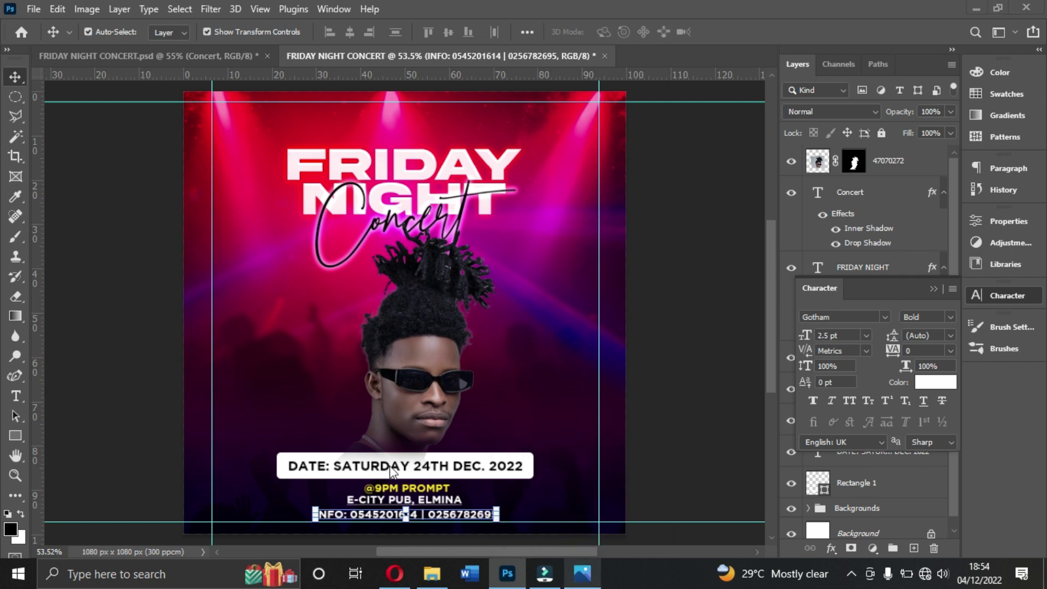
pyautogui.click(442, 515)
pyautogui.moveTo(441, 515); pyautogui.dragTo(448, 519)
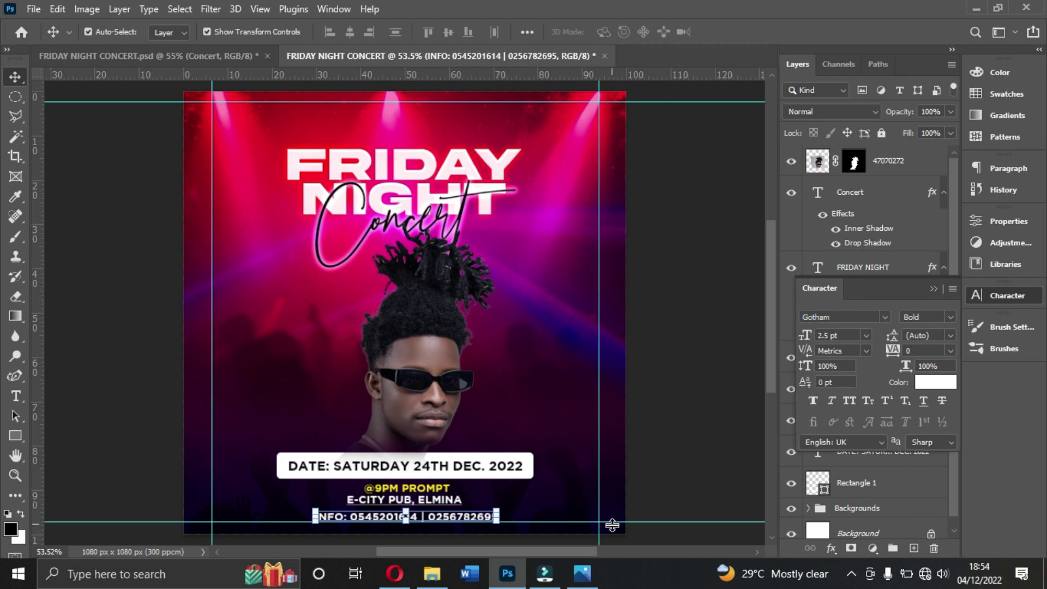
pyautogui.click(851, 335)
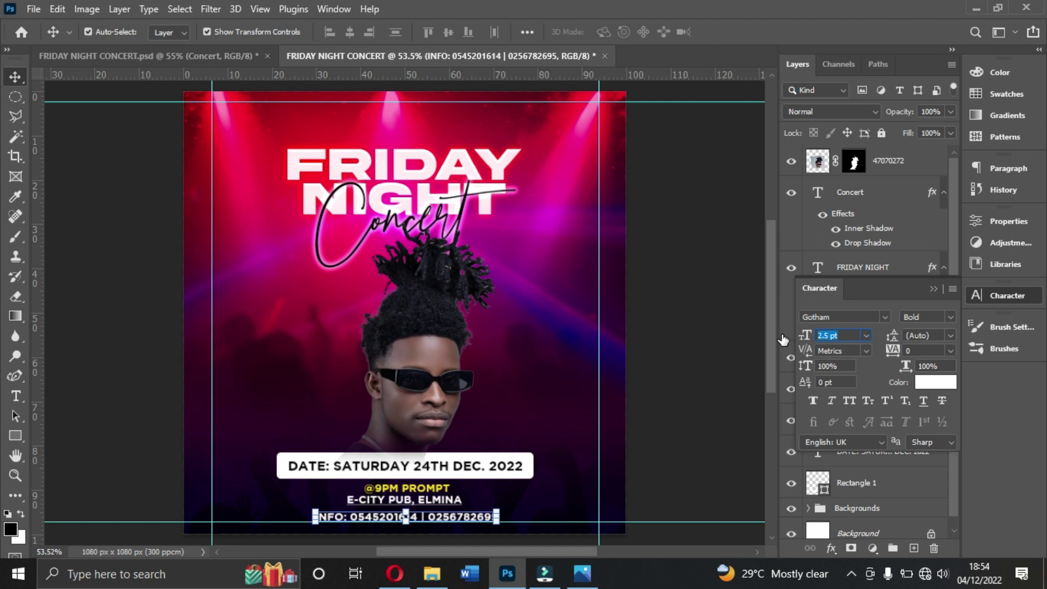
pyautogui.write('2')
pyautogui.press('Return')
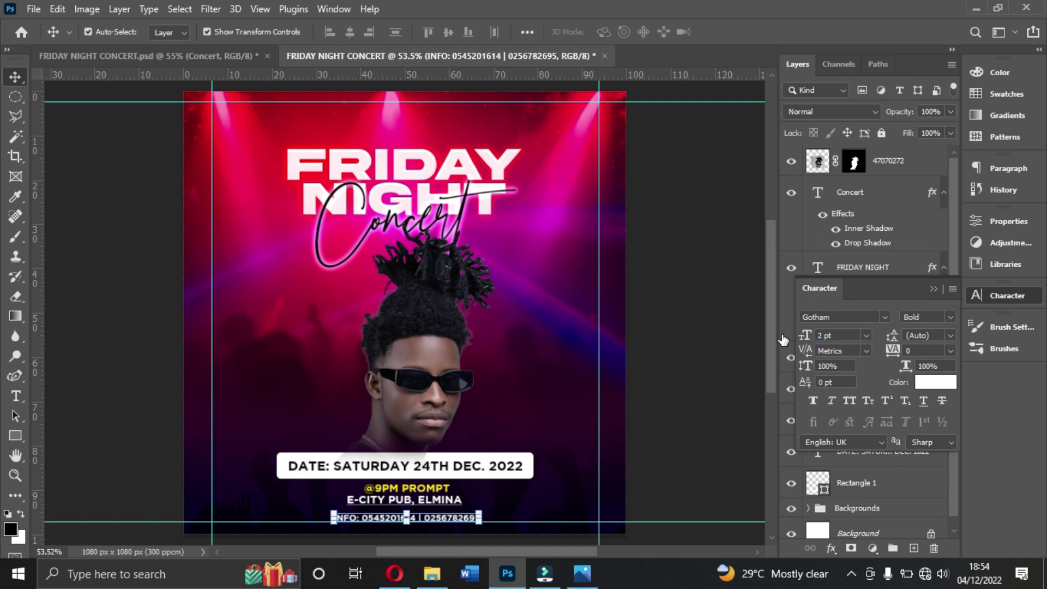
pyautogui.click(949, 316)
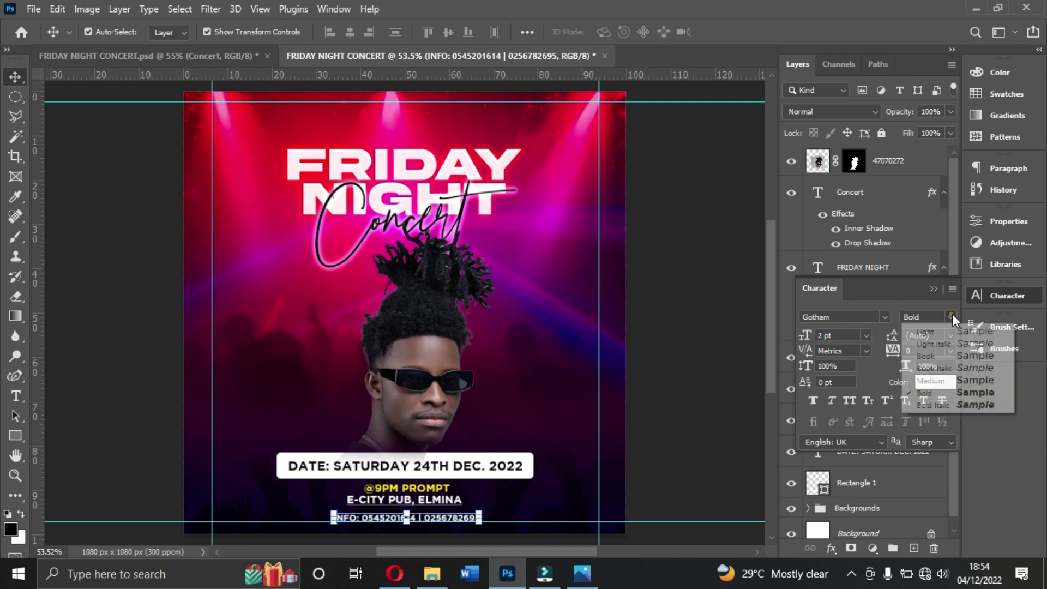
pyautogui.click(950, 358)
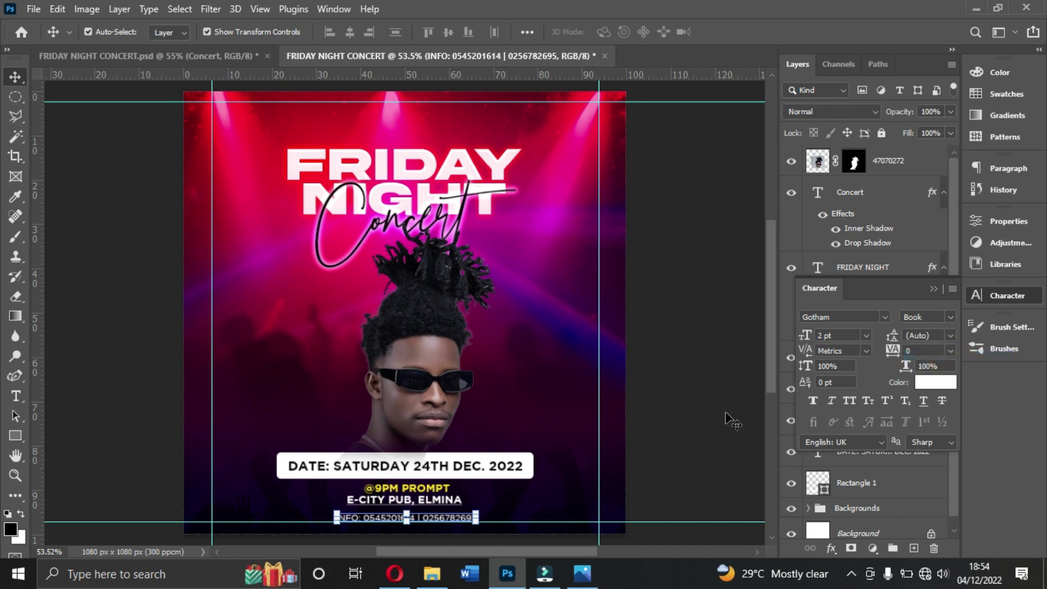
# Step: Centre the INFO line horizontally on the canvas, then clear the selection
pyautogui.press('ctrl')
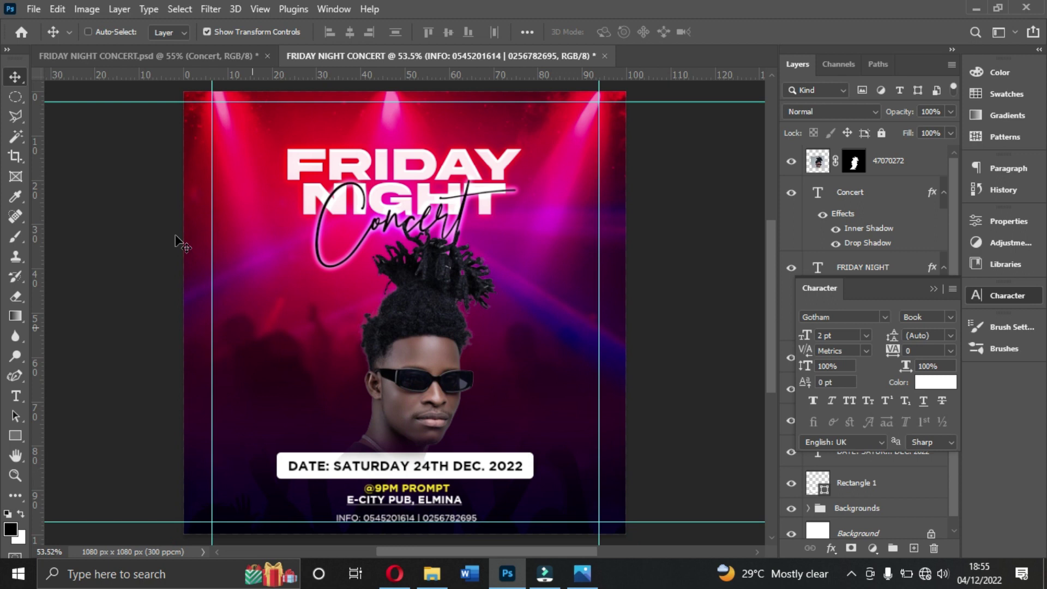
pyautogui.hotkey('ctrl', 'a')
pyautogui.click(347, 32)
pyautogui.hotkey('ctrl', 'd')
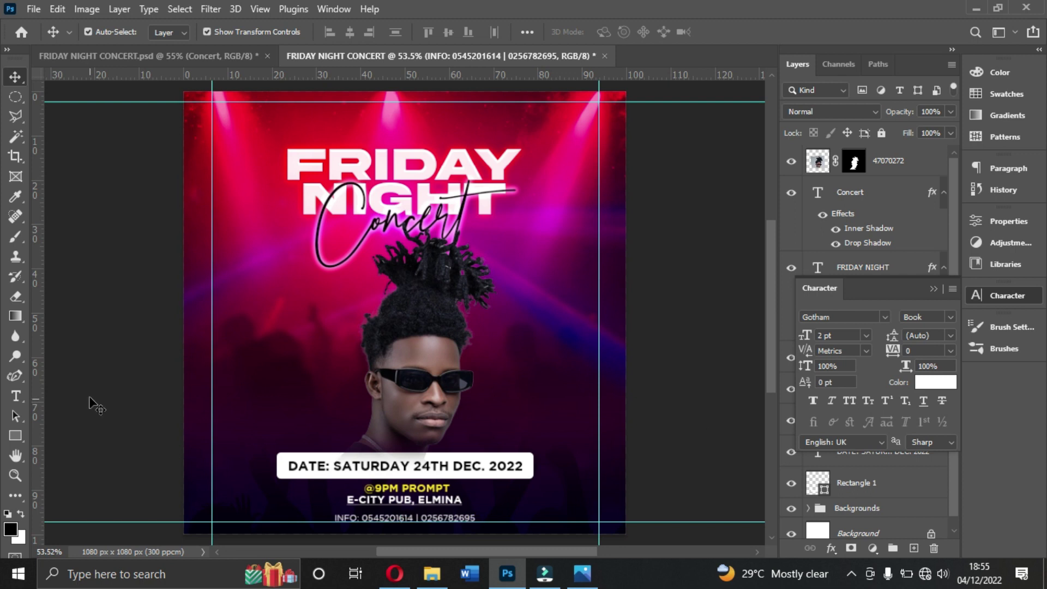
pyautogui.click(399, 486)
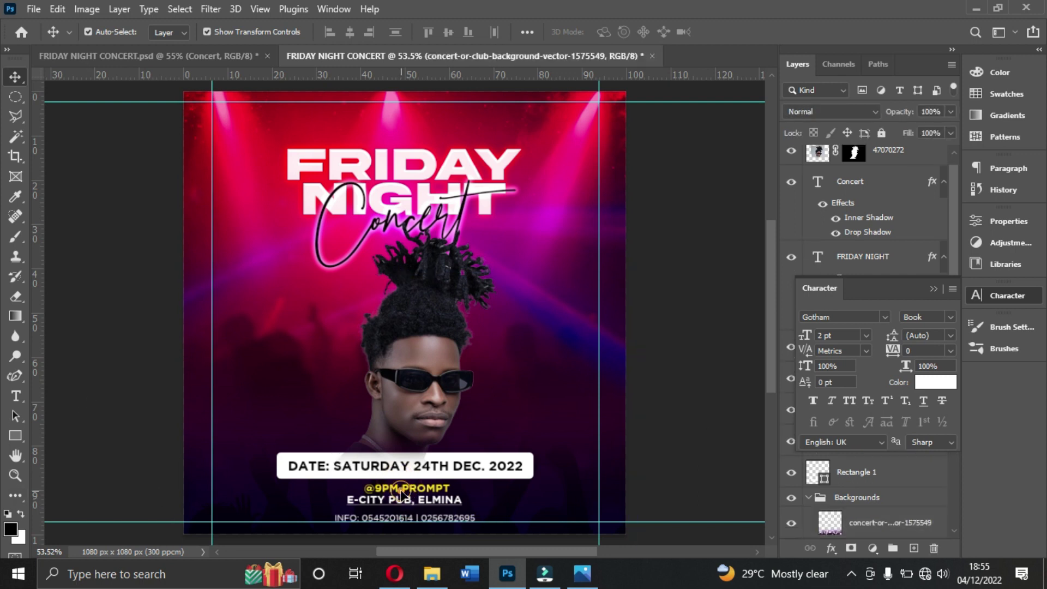
pyautogui.click(401, 491)
pyautogui.press('Up')
pyautogui.press('Up')
pyautogui.press('Up')
pyautogui.press('Up')
pyautogui.press('Up')
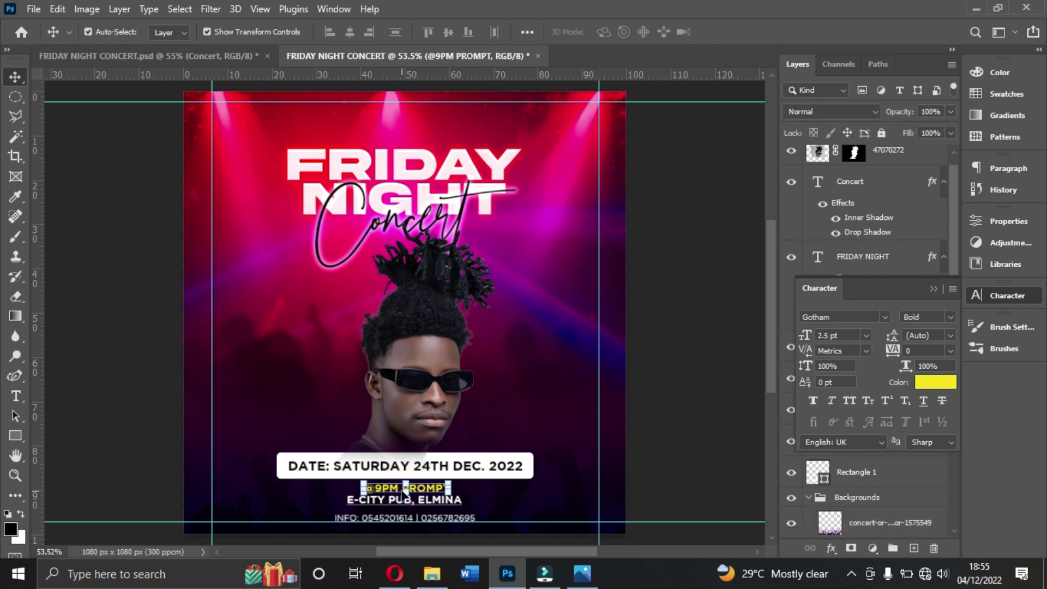
pyautogui.click(666, 477)
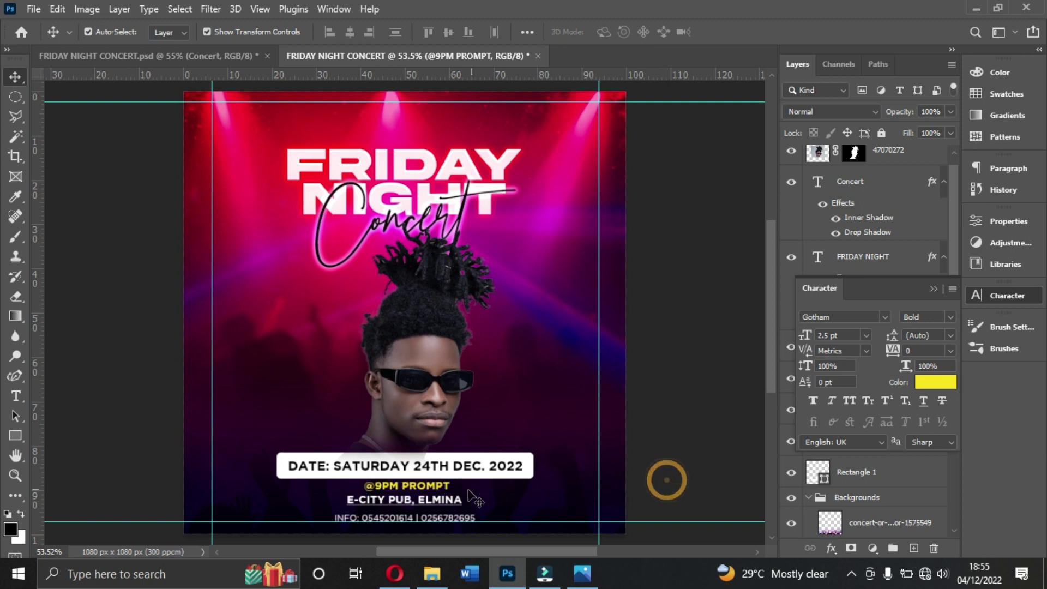
pyautogui.click(443, 500)
pyautogui.press('Down')
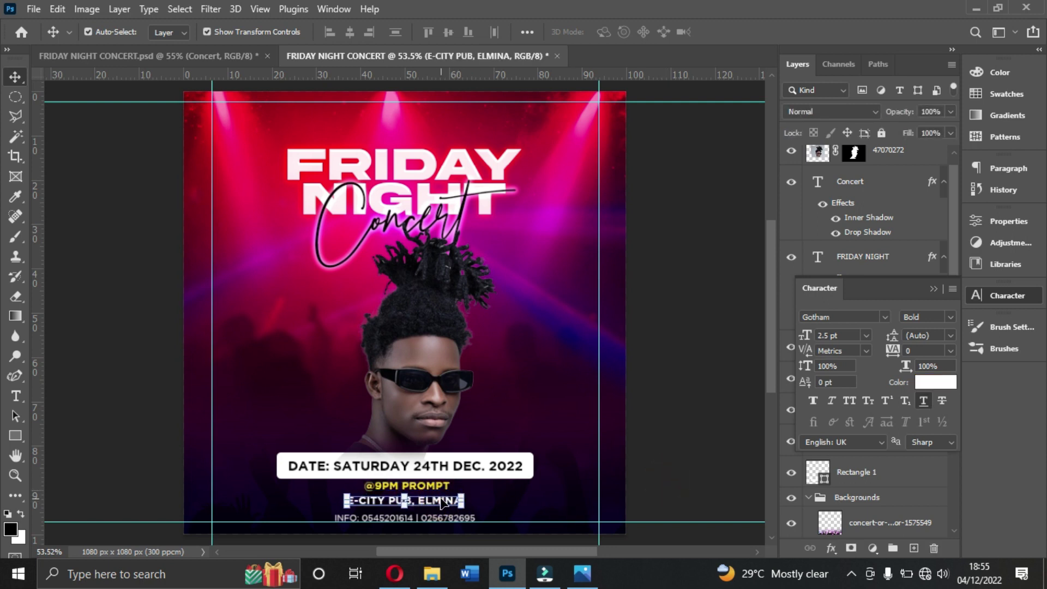
# Step: Centre the venue line horizontally on the flyer
pyautogui.hotkey('ctrl', 'a')
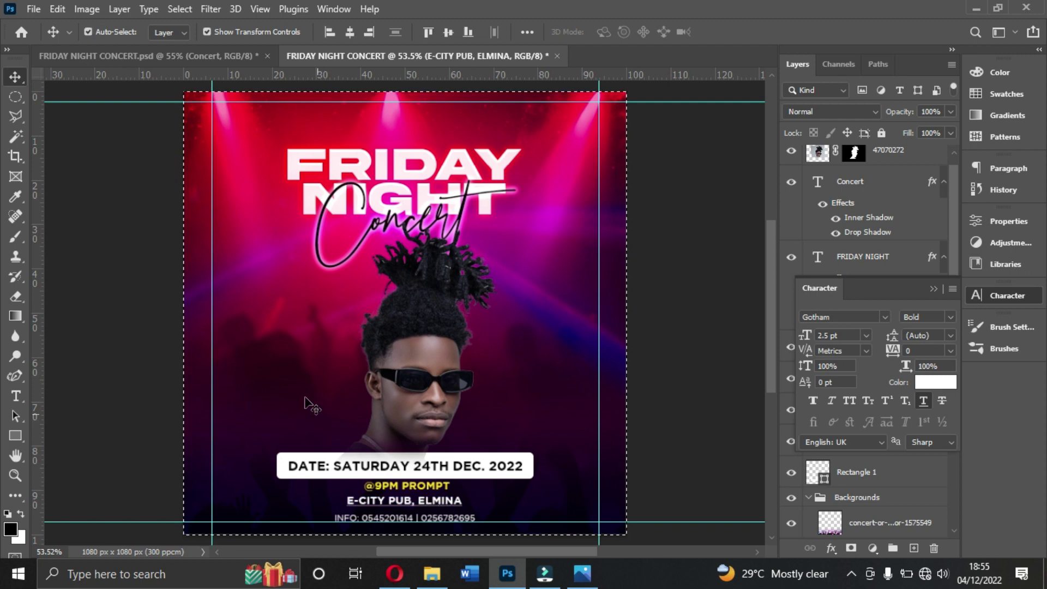
pyautogui.click(350, 33)
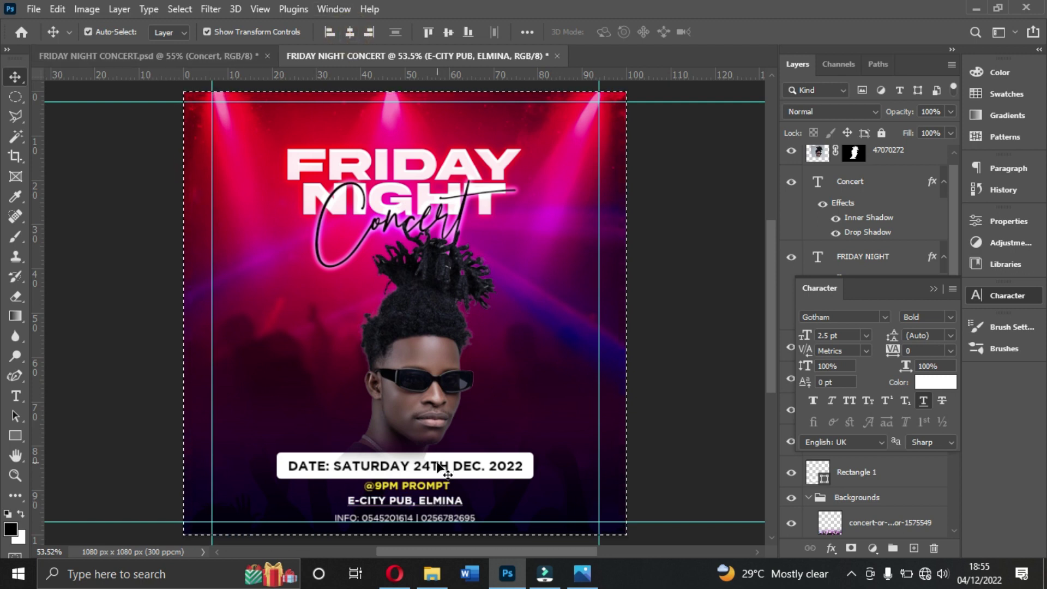
pyautogui.click(428, 488)
pyautogui.hotkey('ctrl', 'd')
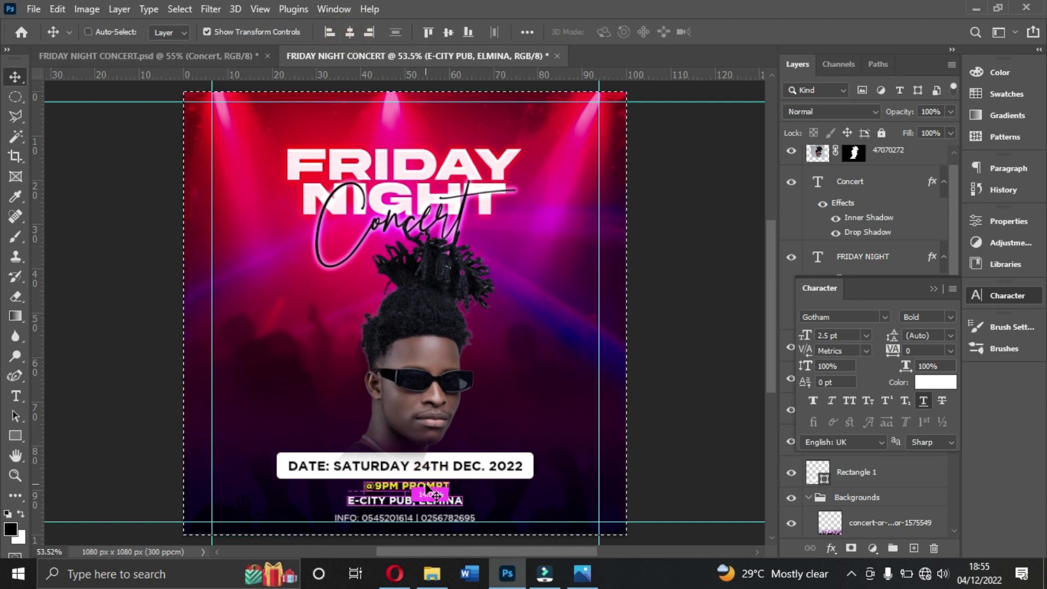
# Step: Centre the DATE text within its white bar
pyautogui.keyDown('ctrl'); pyautogui.click(448, 469); pyautogui.keyUp('ctrl')
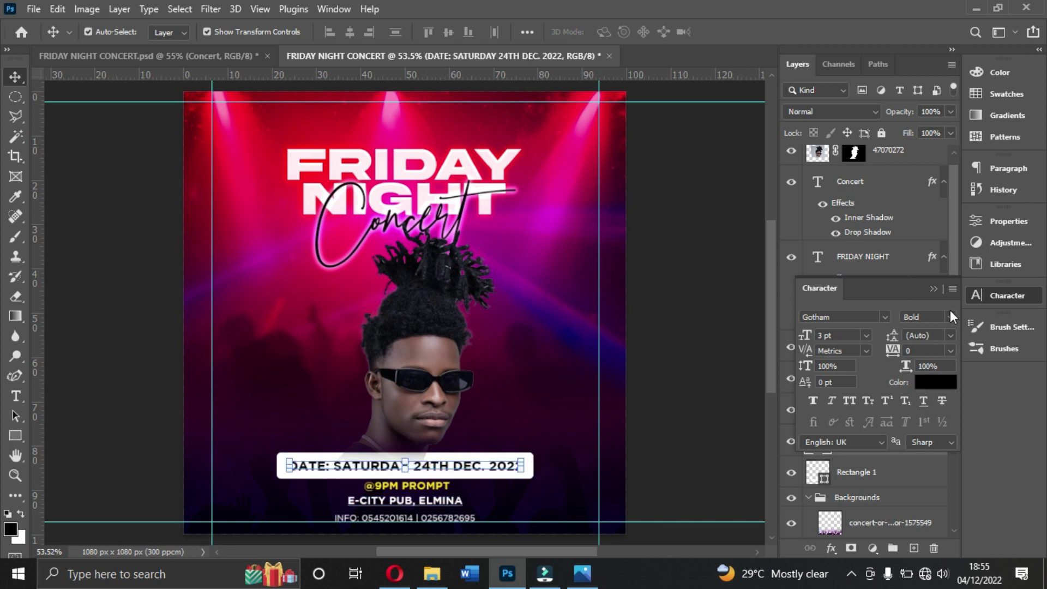
pyautogui.click(934, 289)
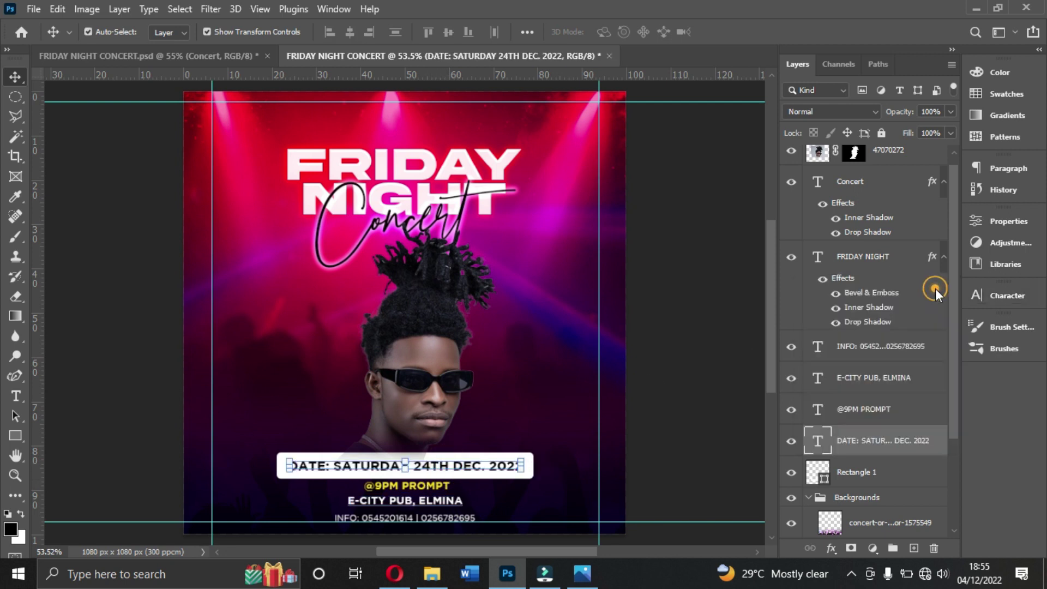
pyautogui.keyDown('ctrl'); pyautogui.click(854, 473); pyautogui.keyUp('ctrl')
pyautogui.click(349, 33)
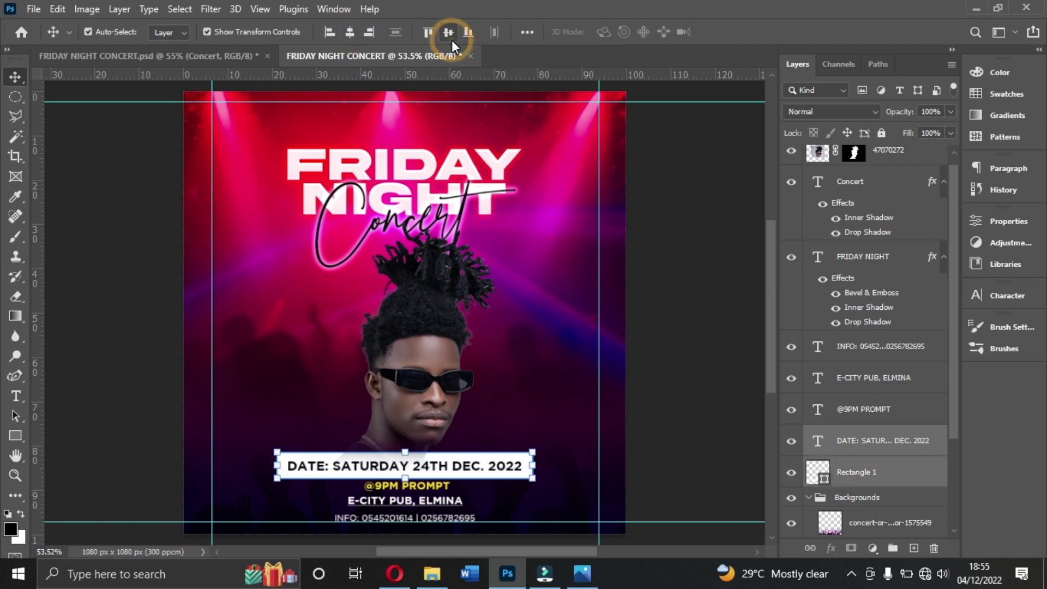
pyautogui.hotkey('ctrl', 'a')
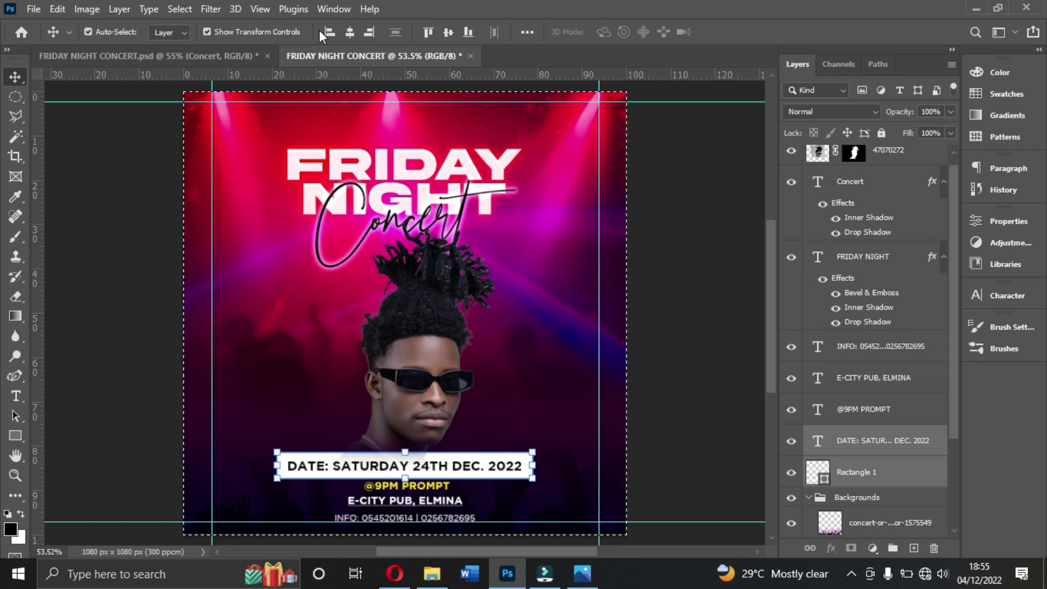
pyautogui.hotkey('ctrl', 'd')
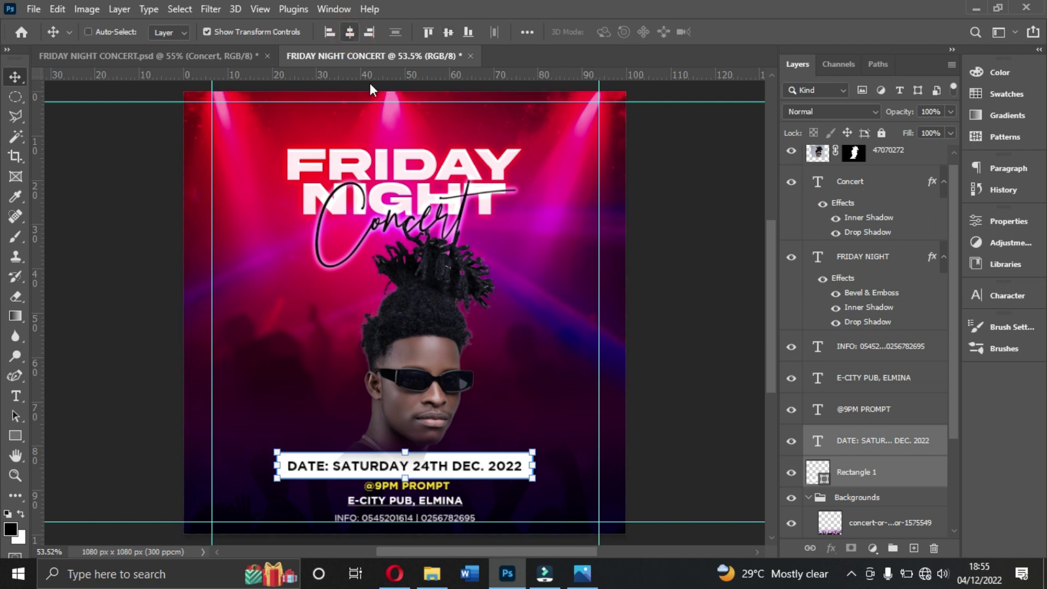
pyautogui.click(710, 418)
pyautogui.click(434, 487)
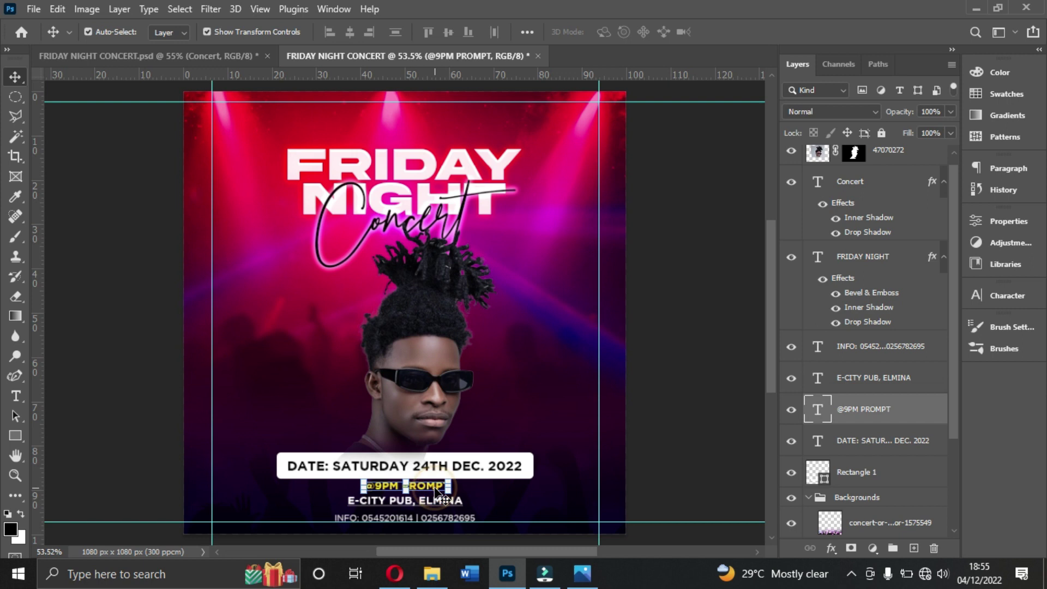
pyautogui.hotkey('ctrl', 'a')
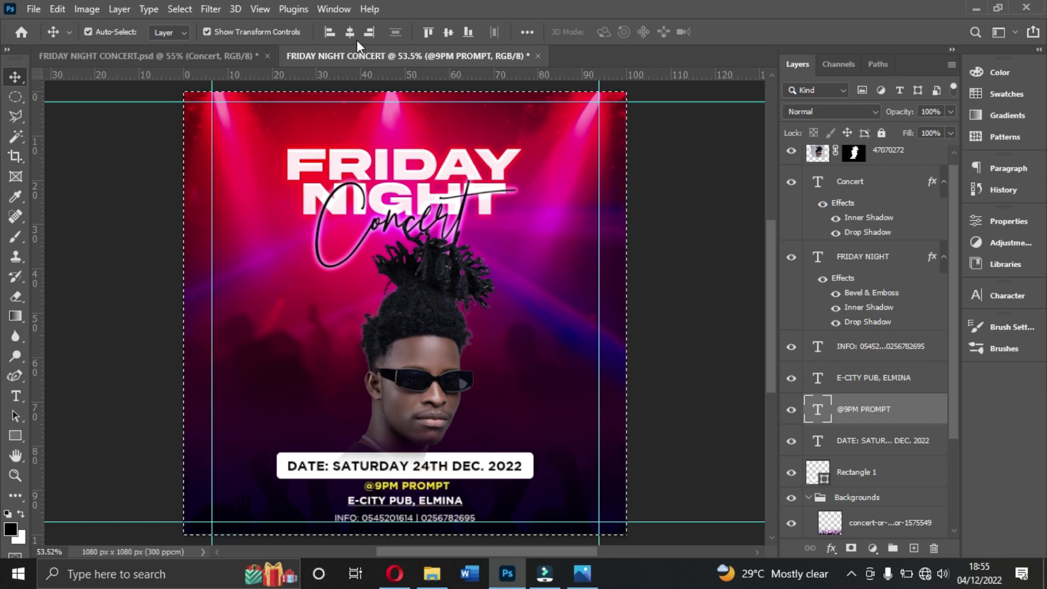
pyautogui.click(355, 37)
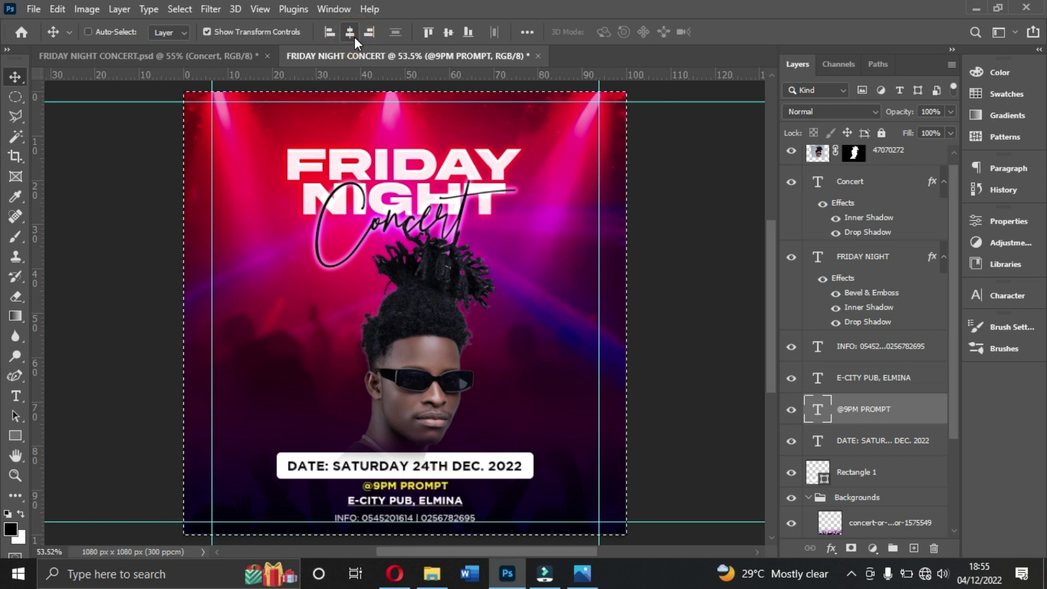
pyautogui.hotkey('ctrl', 'd')
pyautogui.click(719, 436)
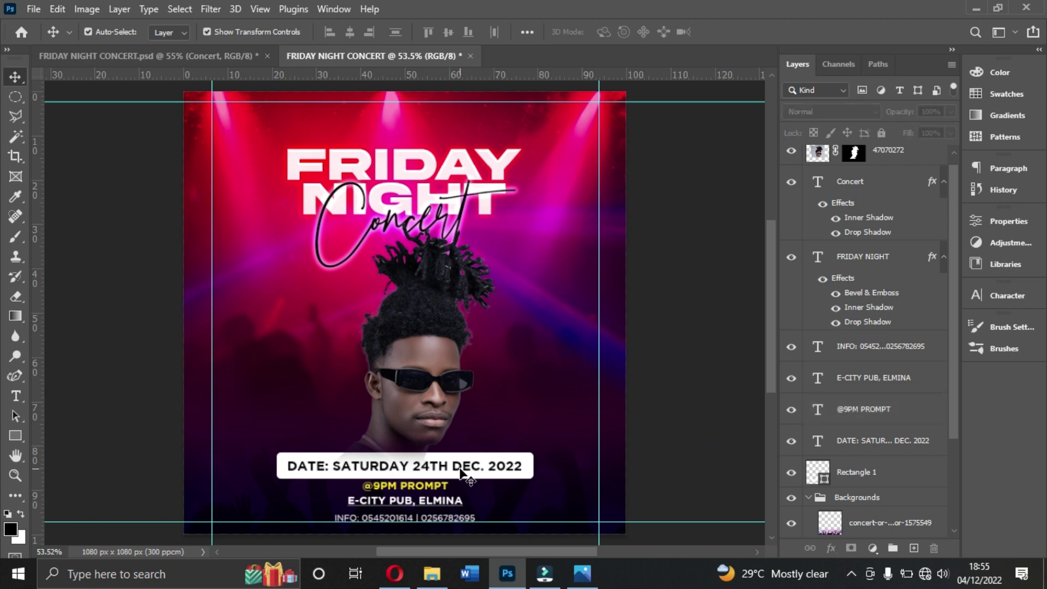
pyautogui.click(461, 470)
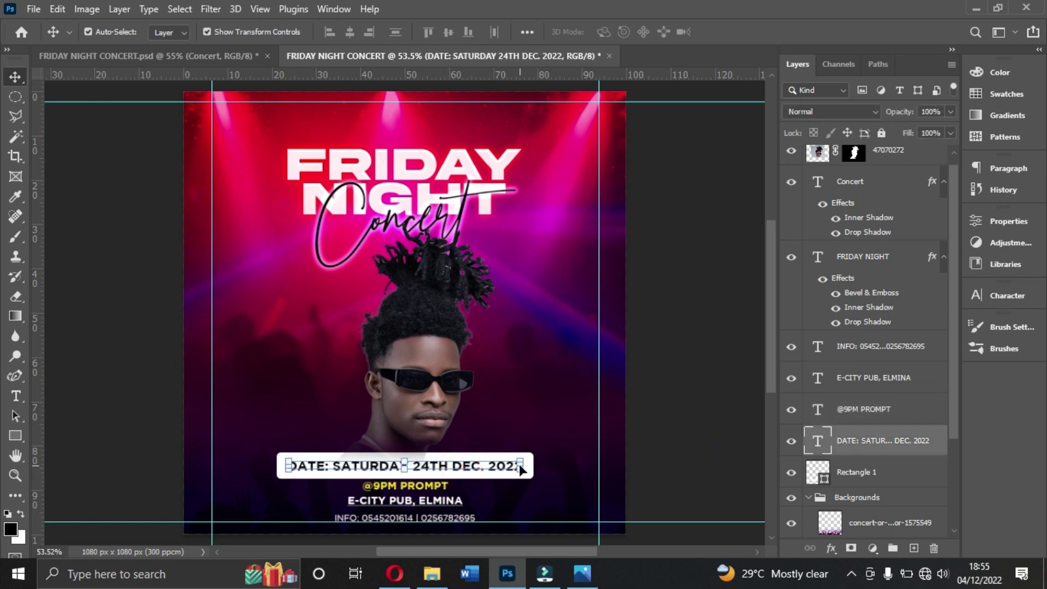
pyautogui.click(643, 476)
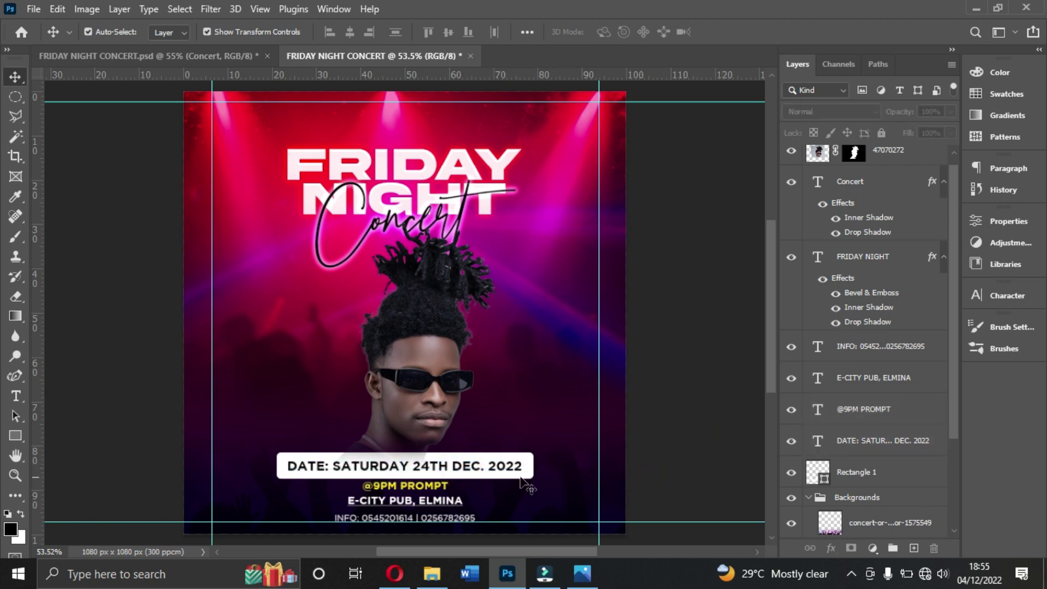
pyautogui.click(434, 486)
pyautogui.click(662, 475)
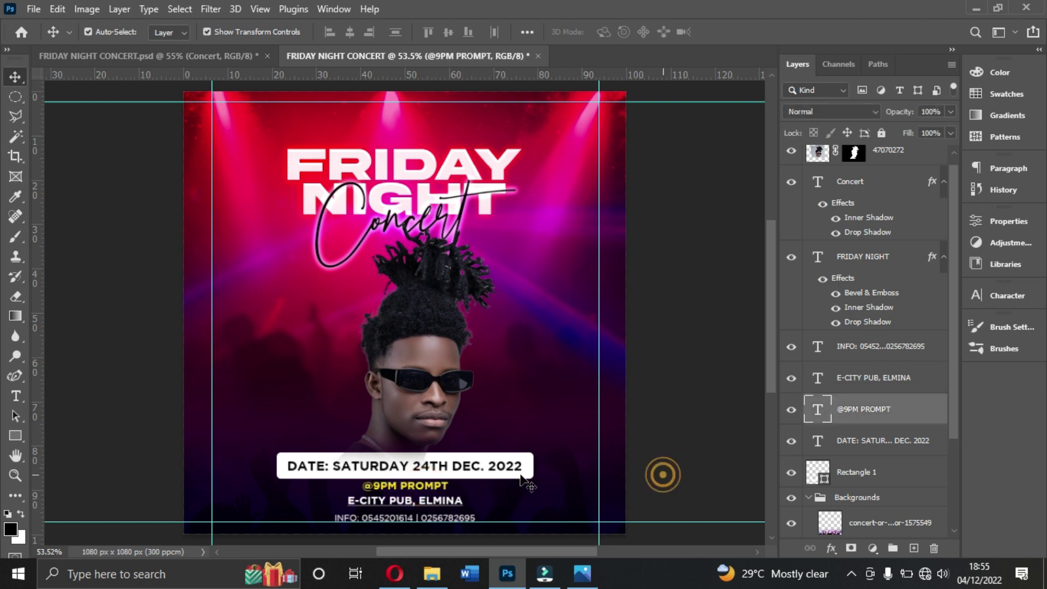
pyautogui.click(865, 356)
pyautogui.keyDown('ctrl'); pyautogui.click(866, 379); pyautogui.keyUp('ctrl')
pyautogui.keyDown('ctrl'); pyautogui.click(861, 415); pyautogui.keyUp('ctrl')
pyautogui.keyDown('ctrl'); pyautogui.click(859, 436); pyautogui.keyUp('ctrl')
# Step: Group the five event-detail layers, including Rectangle 1, into a group named 'TIME AND VENUE'
pyautogui.keyDown('ctrl'); pyautogui.click(860, 475); pyautogui.keyUp('ctrl')
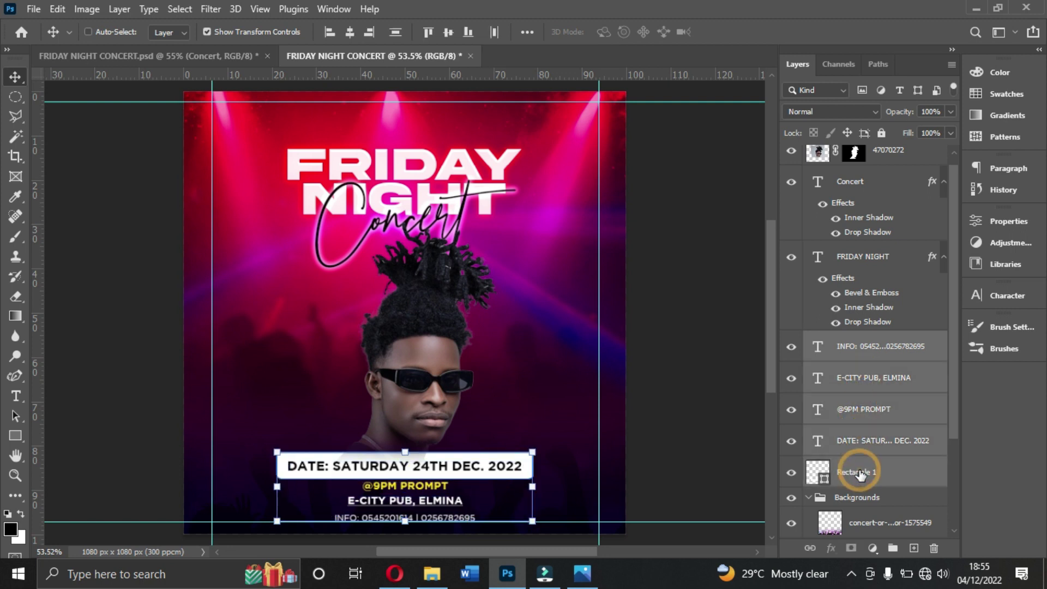
pyautogui.hotkey('ctrl', 'g')
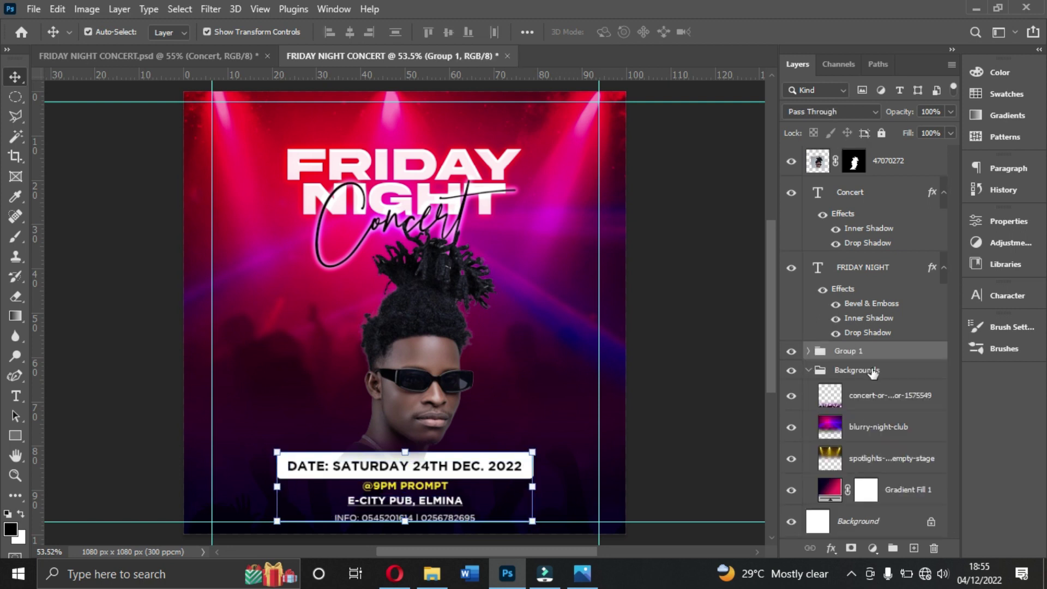
pyautogui.click(809, 372)
pyautogui.doubleClick(862, 351)
pyautogui.write('T')
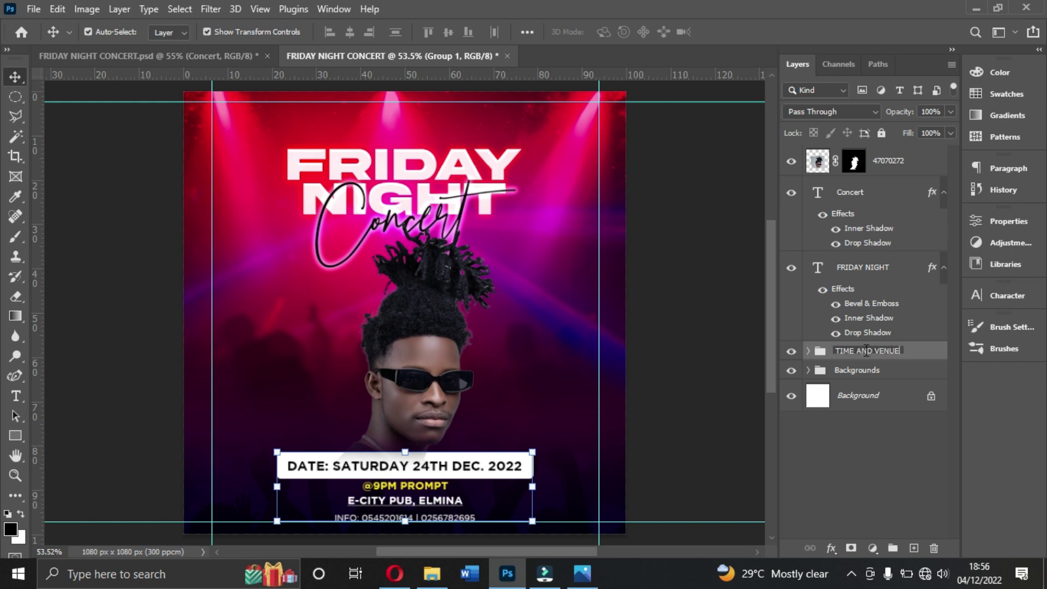
pyautogui.write('IME AND VENUE')
pyautogui.click(910, 352)
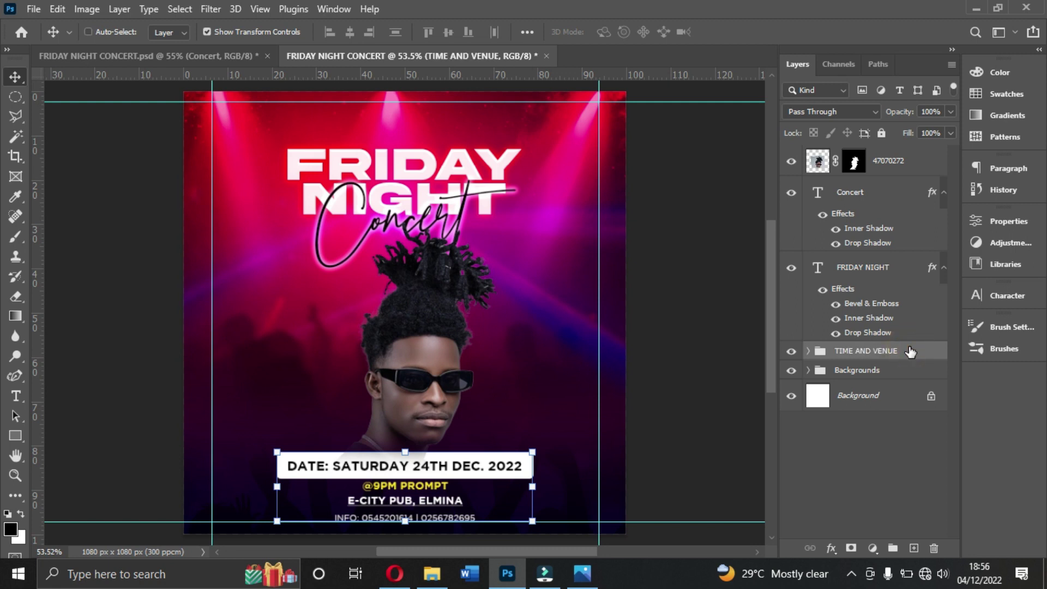
# Step: Centre the TIME AND VENUE group horizontally, scale it to about 87% and nudge it down
pyautogui.hotkey('ctrl', 'a')
pyautogui.click(351, 33)
pyautogui.hotkey('ctrl', 'd')
pyautogui.moveTo(533, 451); pyautogui.dragTo(515, 462)
pyautogui.press('Down')
pyautogui.press('Down')
pyautogui.press('Down')
pyautogui.press('Down')
pyautogui.press('Down')
pyautogui.press('Down')
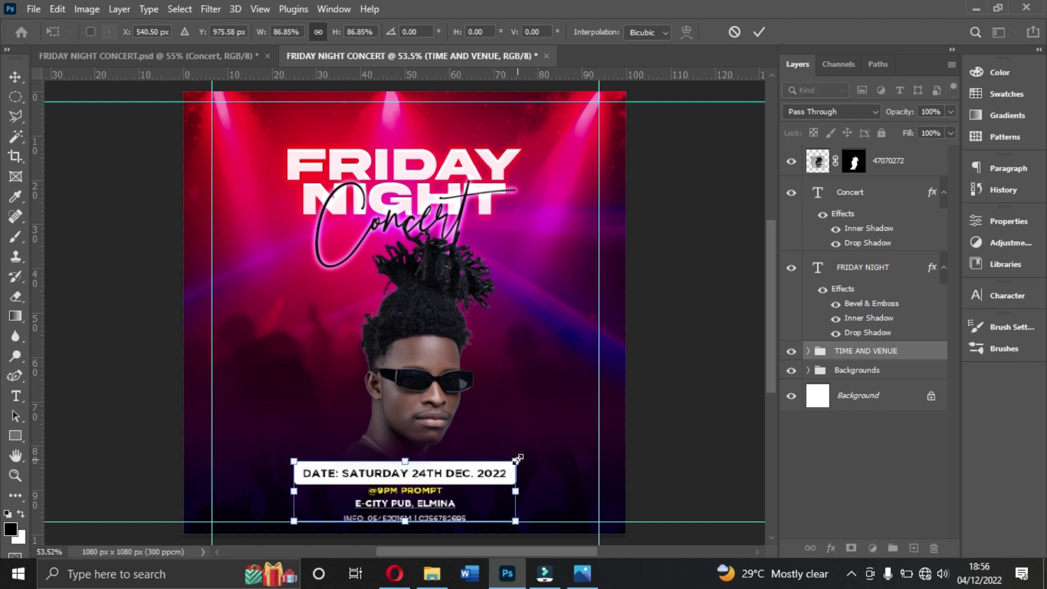
pyautogui.press('Return')
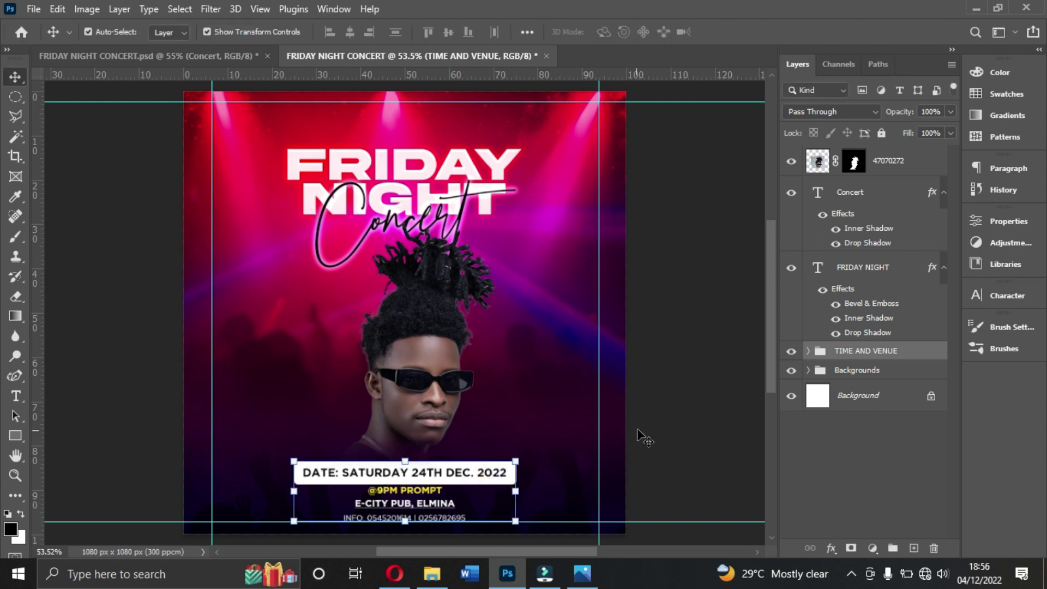
pyautogui.click(664, 423)
pyautogui.click(424, 492)
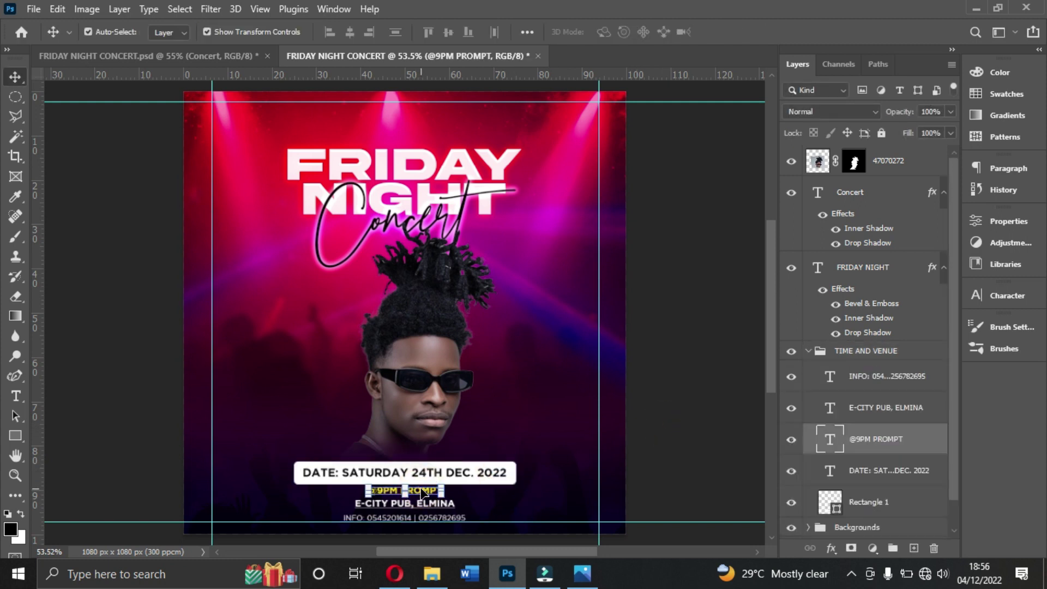
# Step: Nudge the portrait down three steps and enlarge it to about 101%
pyautogui.click(679, 441)
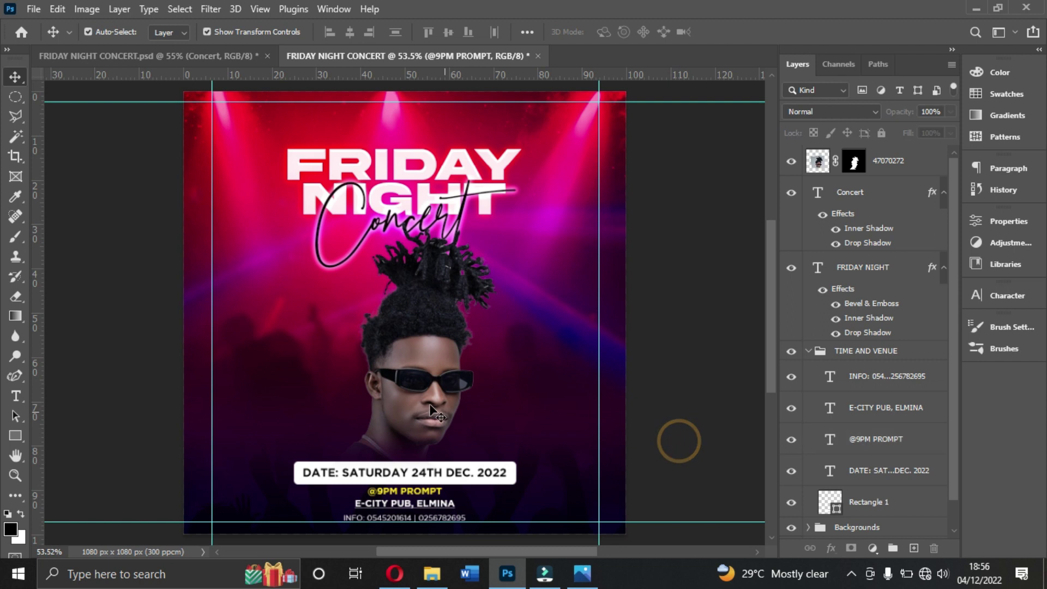
pyautogui.click(429, 401)
pyautogui.press('Down')
pyautogui.press('Down')
pyautogui.press('Down')
pyautogui.press('Down')
pyautogui.press('Down')
pyautogui.press('Down')
pyautogui.press('Down')
pyautogui.press('Down')
pyautogui.press('Down')
pyautogui.press('Down')
pyautogui.press('Down')
pyautogui.press('Down')
pyautogui.press('Down')
pyautogui.press('Down')
pyautogui.press('Down')
pyautogui.press('Down')
pyautogui.press('Down')
pyautogui.press('Down')
pyautogui.press('Down')
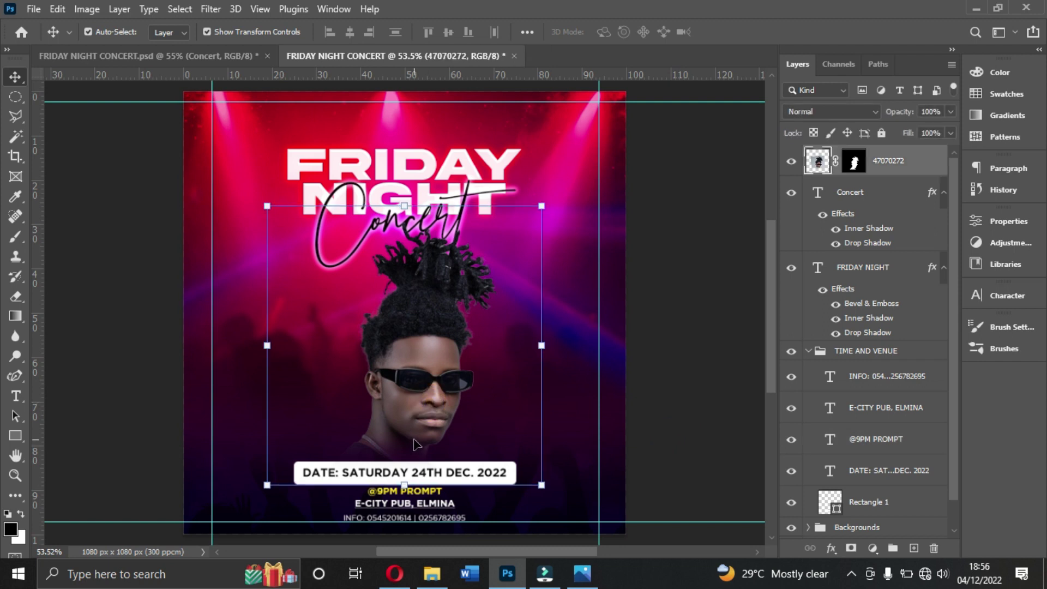
pyautogui.press('Down')
pyautogui.press('Down')
pyautogui.press('Down')
pyautogui.press('Down')
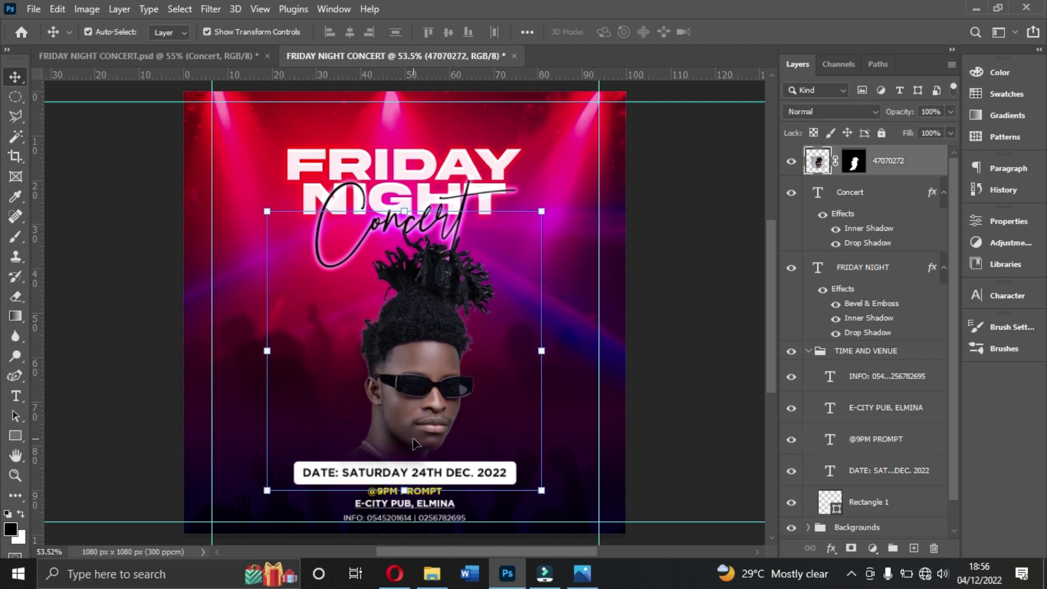
pyautogui.press('Down')
pyautogui.press('Down')
pyautogui.press('Down')
pyautogui.press('Down')
pyautogui.press('Down')
pyautogui.press('Down')
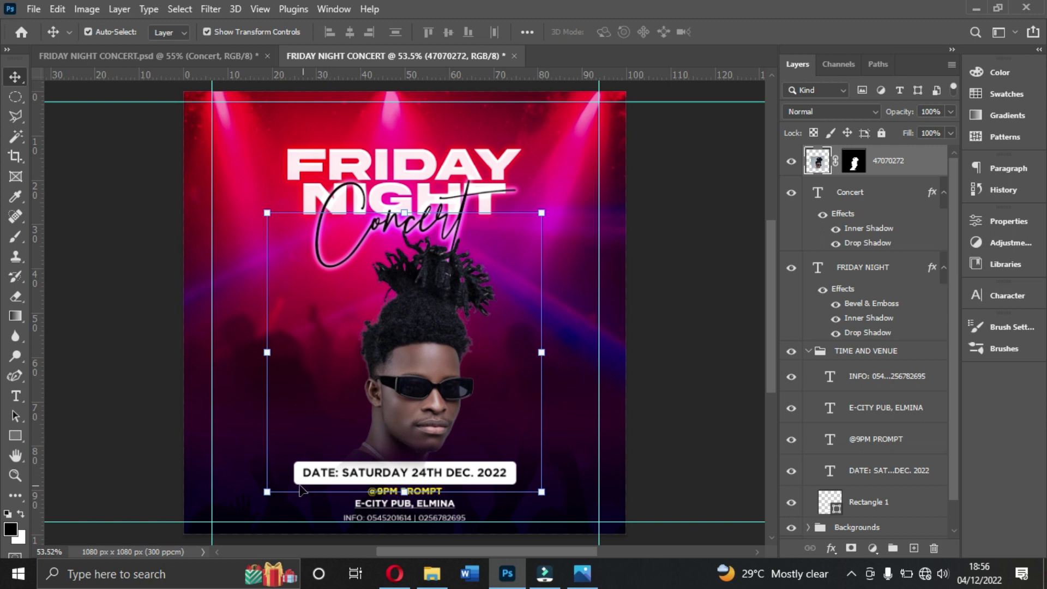
pyautogui.moveTo(404, 491); pyautogui.dragTo(405, 495)
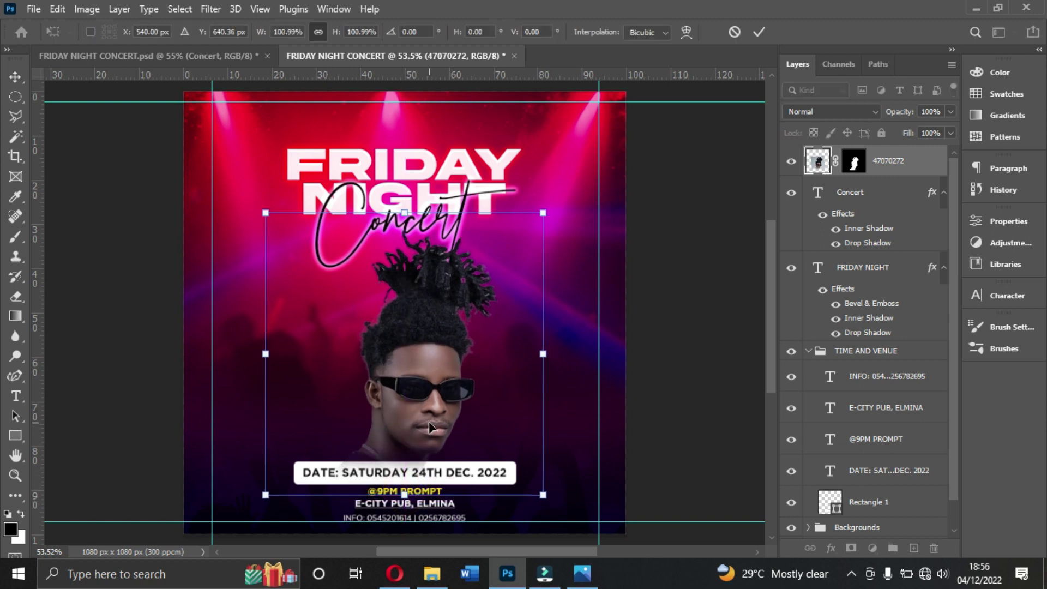
pyautogui.press('Return')
pyautogui.click(651, 219)
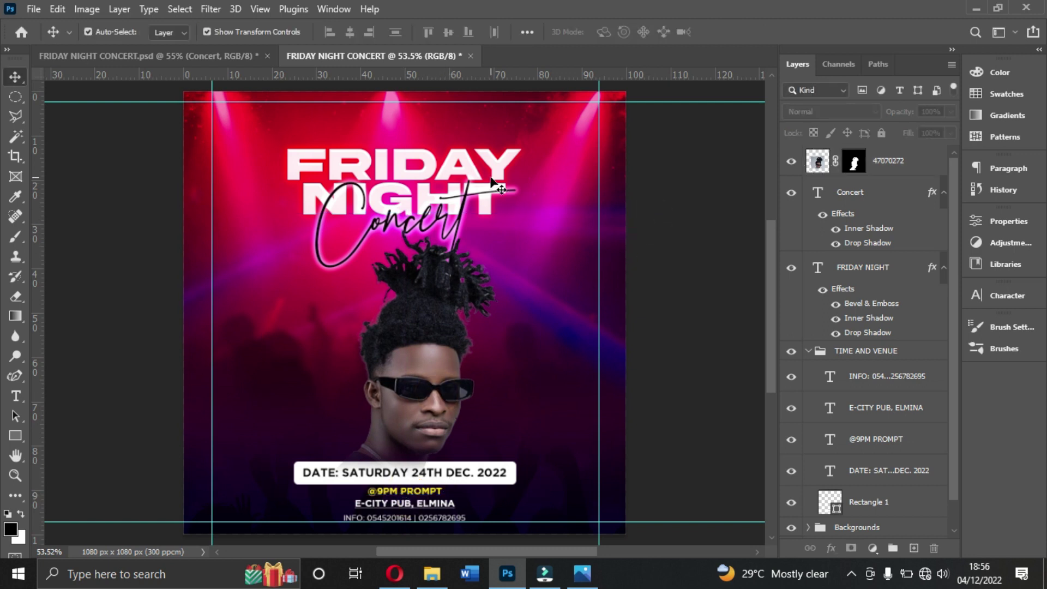
# Step: Set the FRIDAY NIGHT title to 12 pt size with 9 pt leading
pyautogui.click(474, 162)
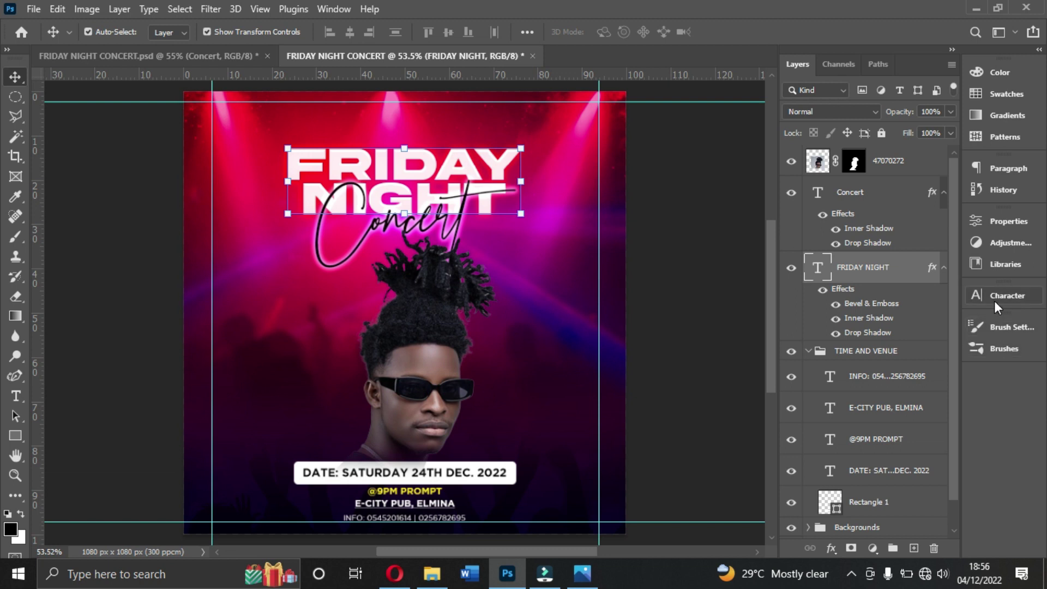
pyautogui.click(994, 299)
pyautogui.click(865, 336)
pyautogui.click(836, 429)
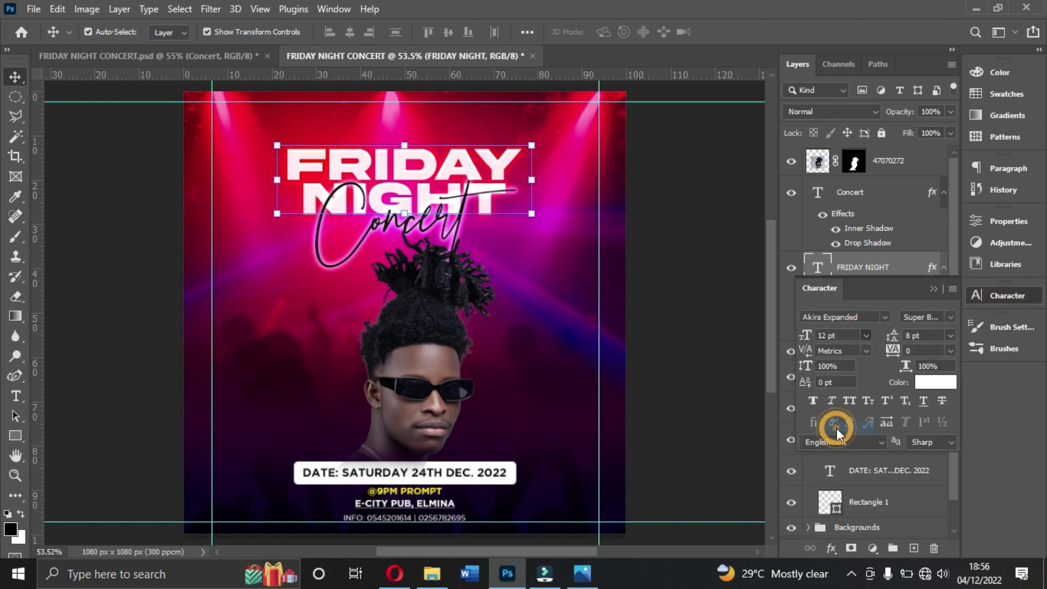
pyautogui.click(949, 335)
pyautogui.click(925, 397)
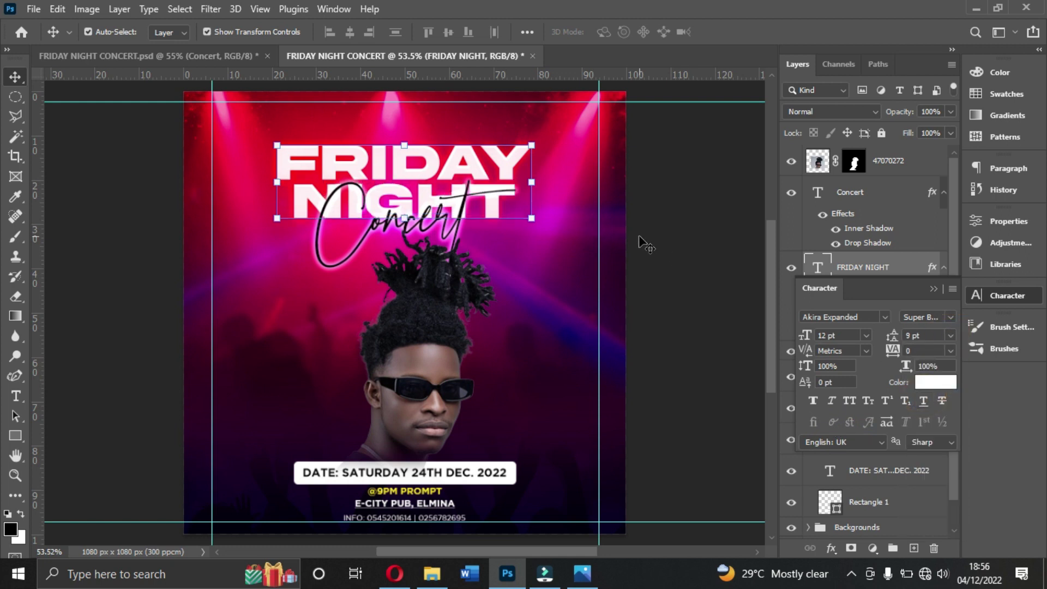
# Step: Centre FRIDAY NIGHT horizontally, nudge it up, and nudge the Concert script up slightly
pyautogui.hotkey('ctrl', 'a')
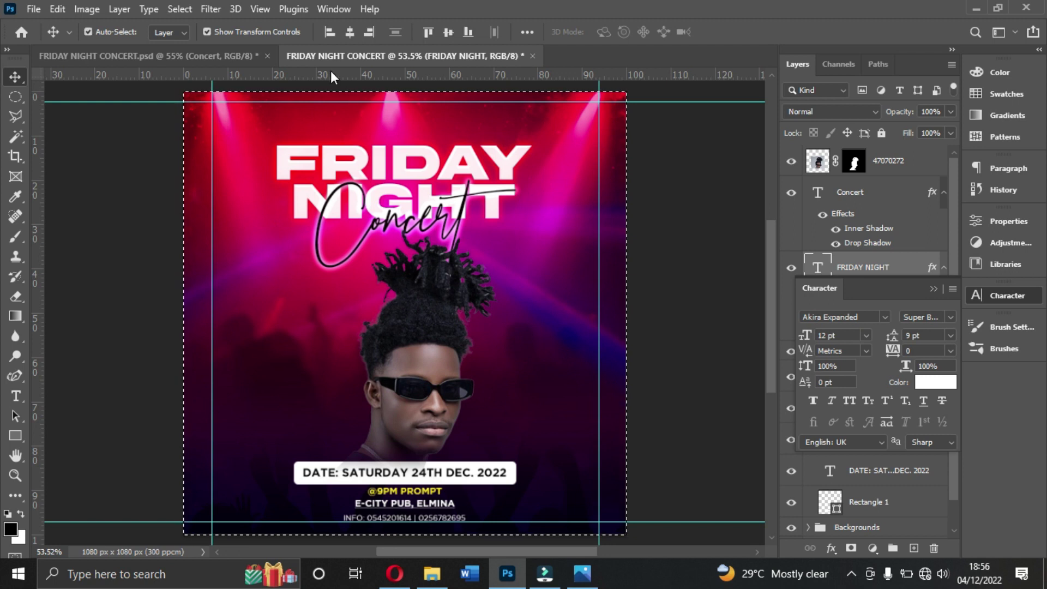
pyautogui.click(351, 36)
pyautogui.hotkey('ctrl', 'd')
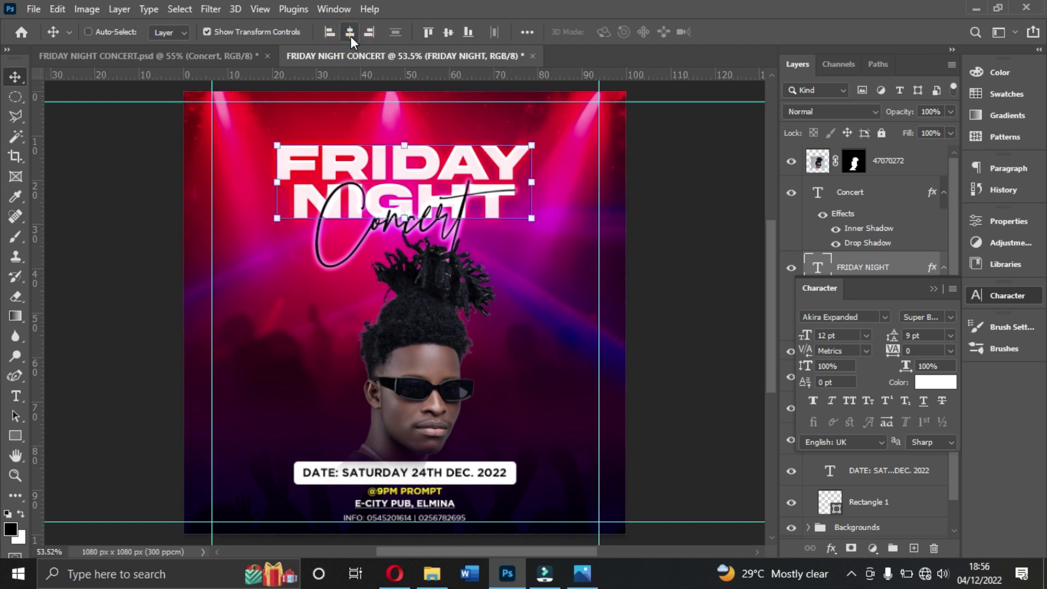
pyautogui.hotkey('shift', 'Up')
pyautogui.hotkey('shift', 'Up')
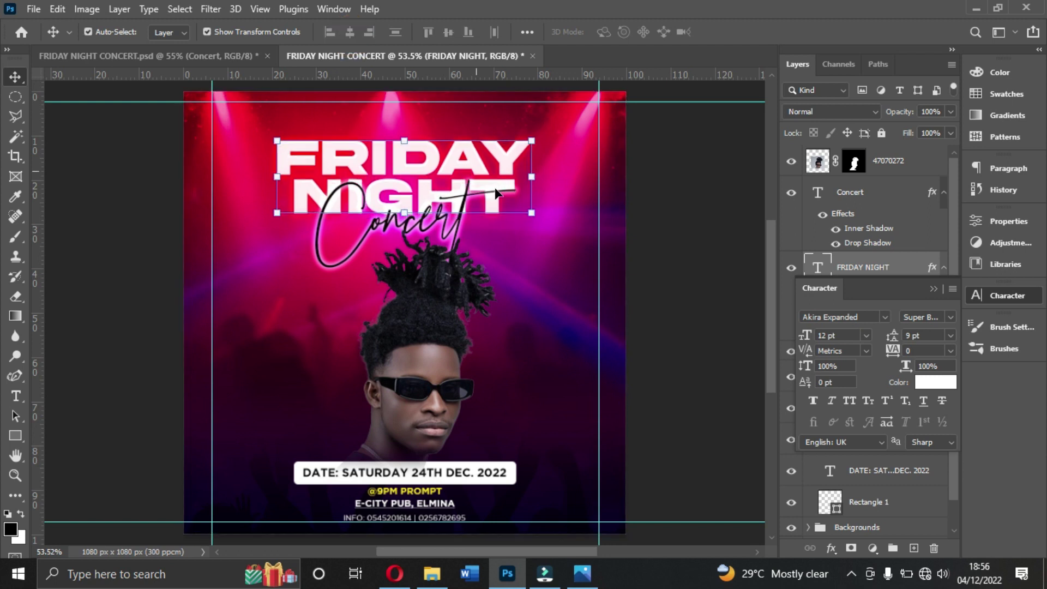
pyautogui.click(657, 204)
pyautogui.click(478, 229)
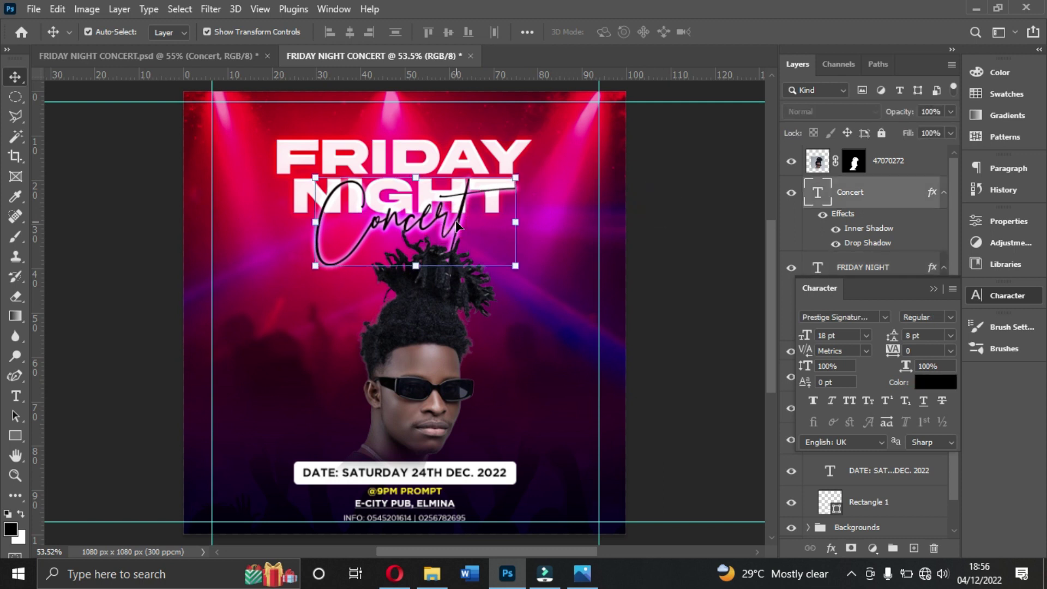
pyautogui.press('Up')
pyautogui.press('Up')
pyautogui.press('Up')
pyautogui.press('Up')
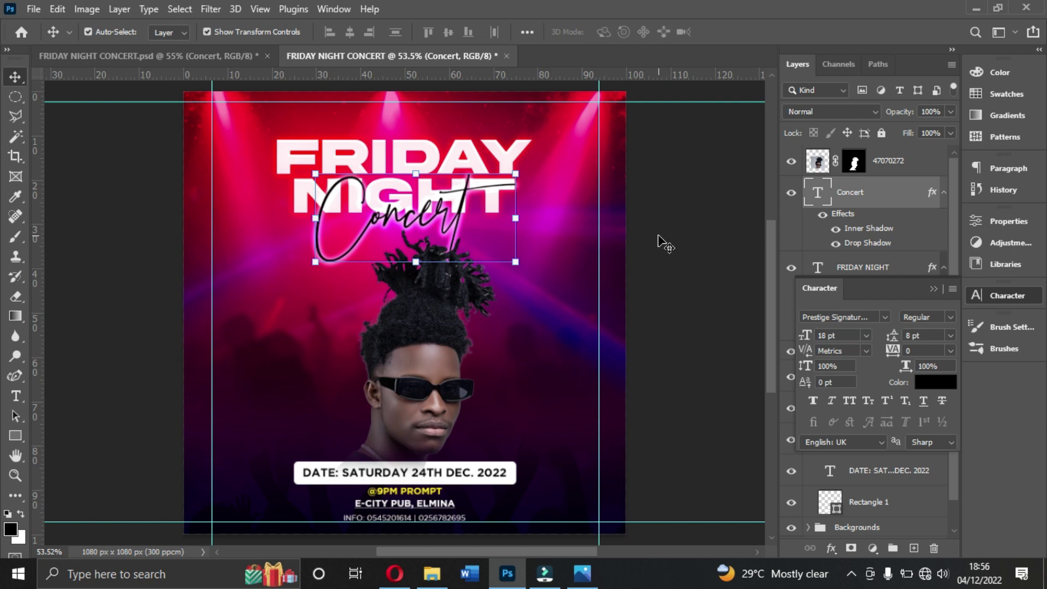
pyautogui.click(671, 322)
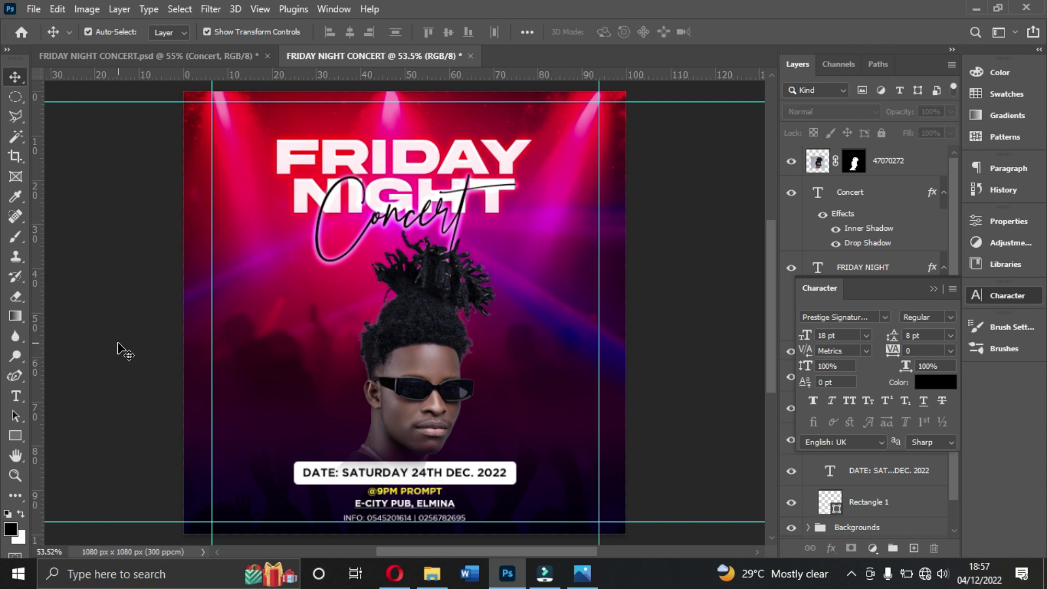
pyautogui.click(678, 168)
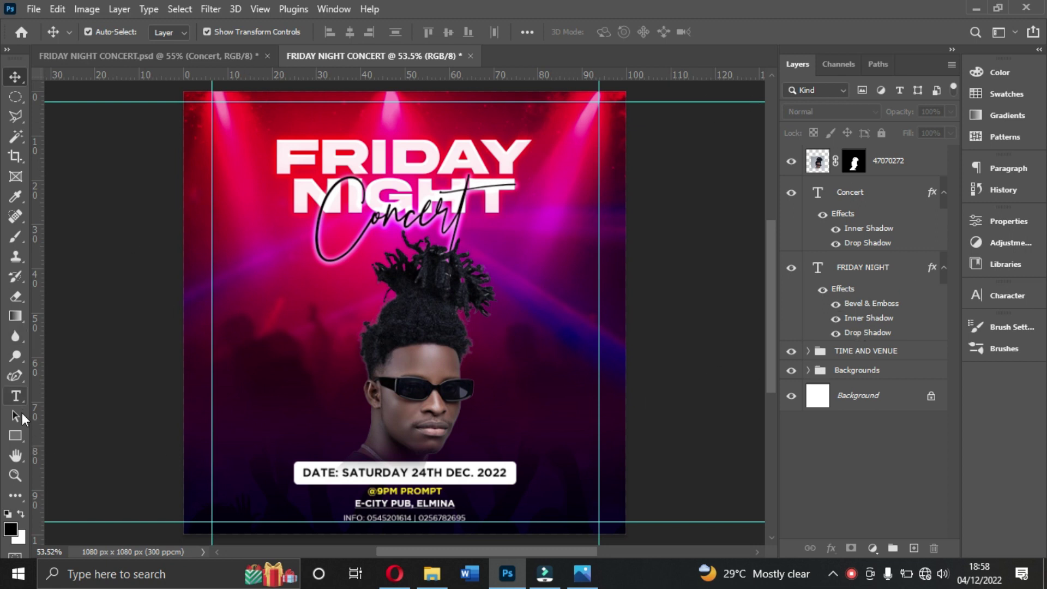
# Step: Set up the Type tool with Gotham Bold, 8 pt size and Auto leading
pyautogui.click(25, 401)
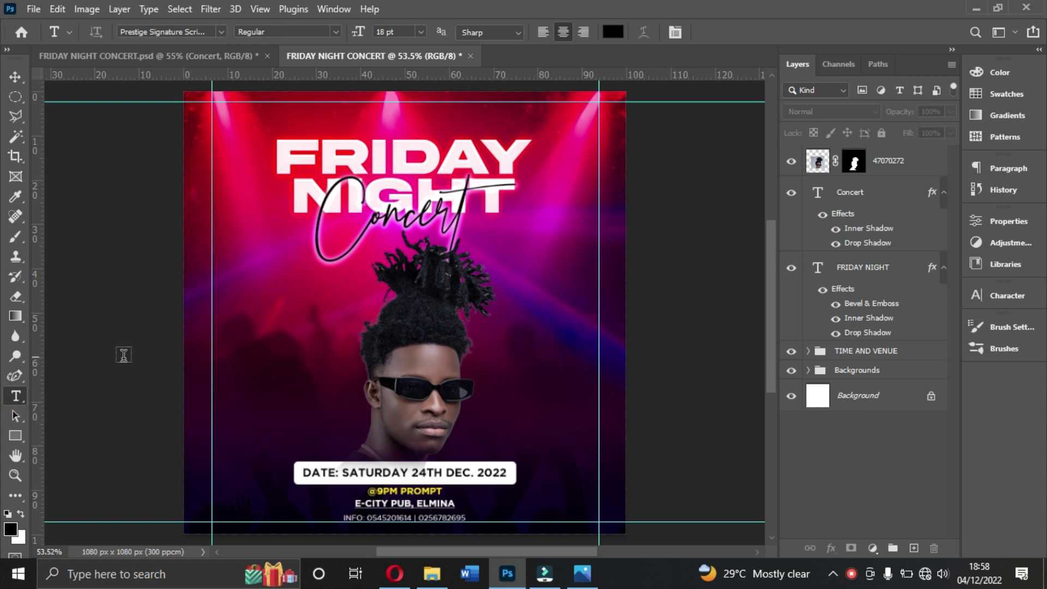
pyautogui.click(1005, 296)
pyautogui.click(885, 317)
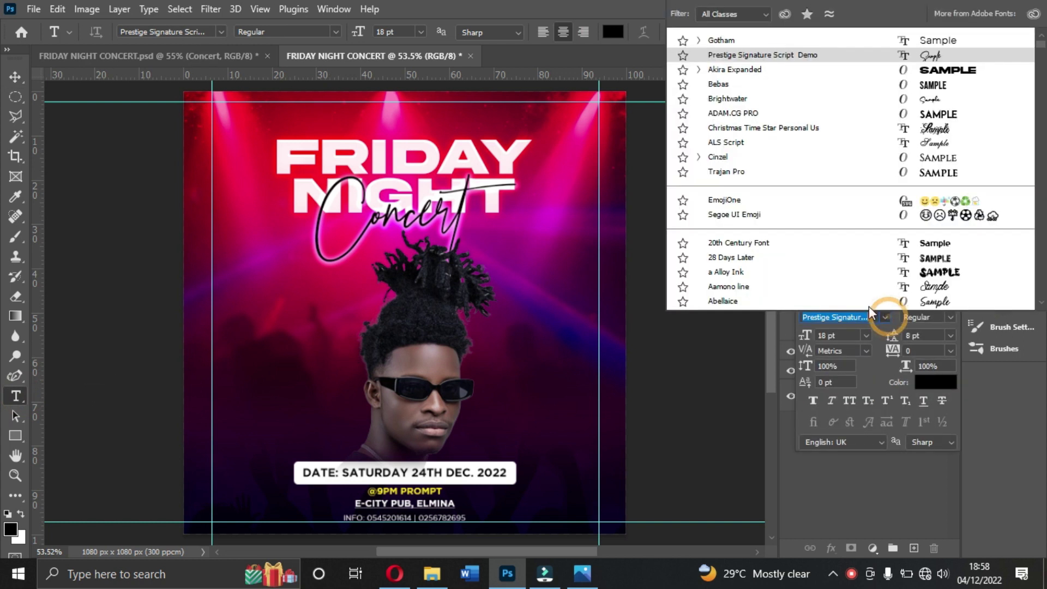
pyautogui.click(723, 40)
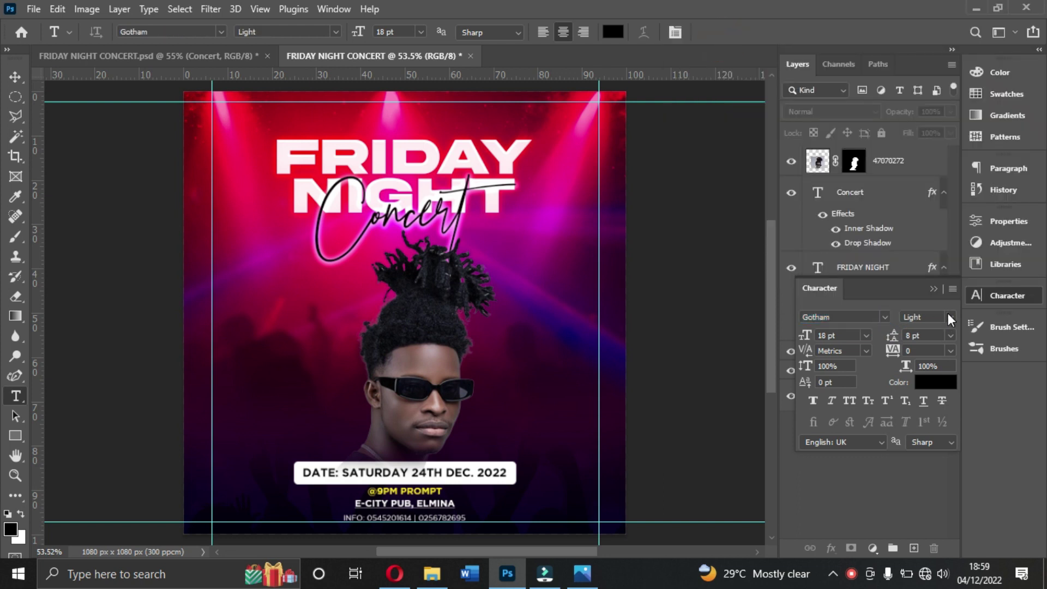
pyautogui.click(950, 317)
pyautogui.click(939, 393)
pyautogui.click(951, 335)
pyautogui.click(930, 218)
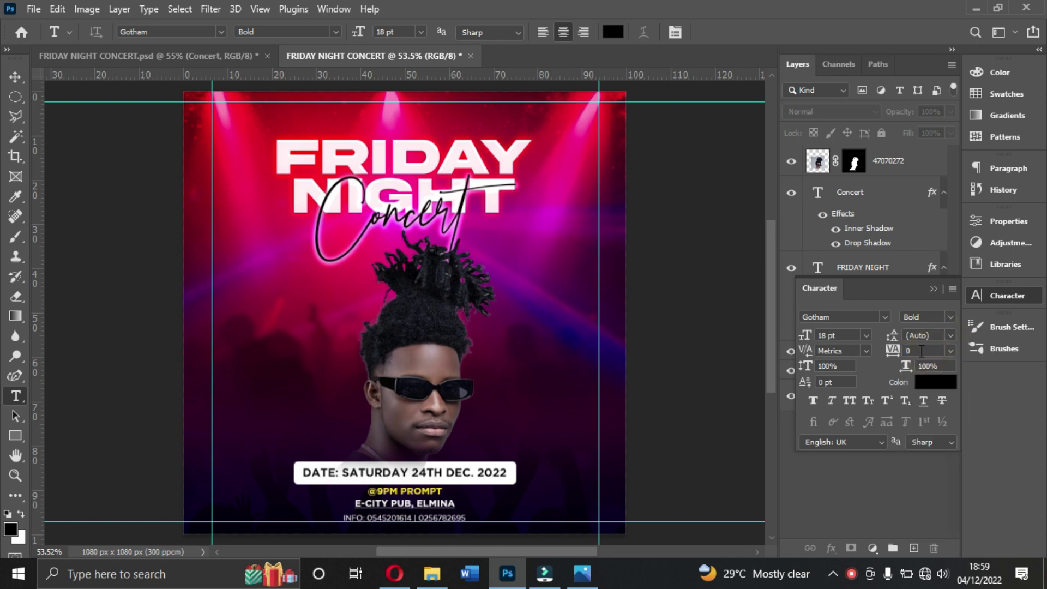
pyautogui.click(867, 336)
pyautogui.click(844, 381)
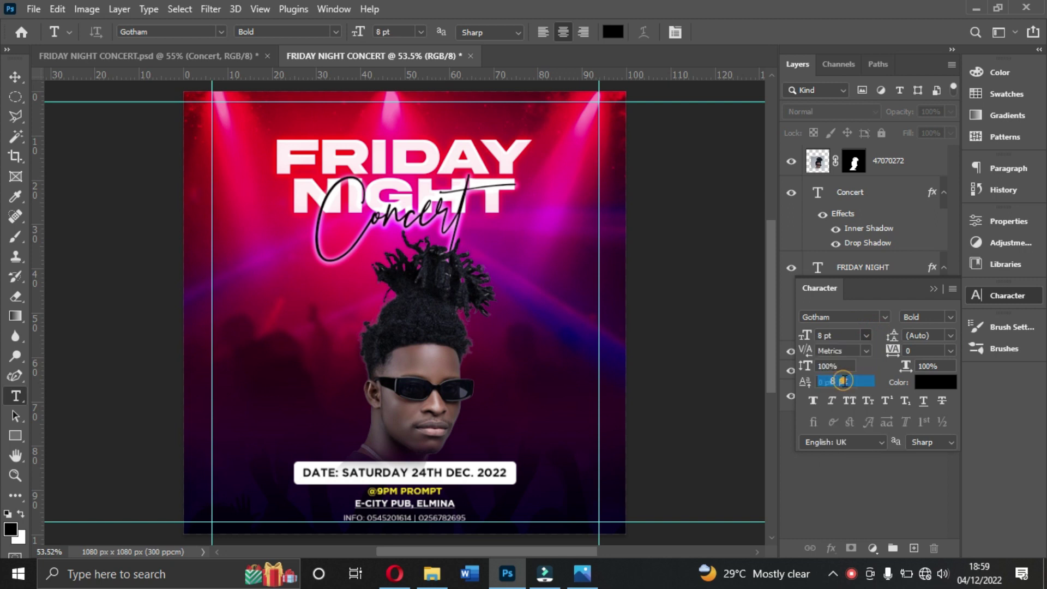
# Step: Type 'E-TOWN CITY PUB' and 'PRESENTS' on two lines over the portrait
pyautogui.click(400, 369)
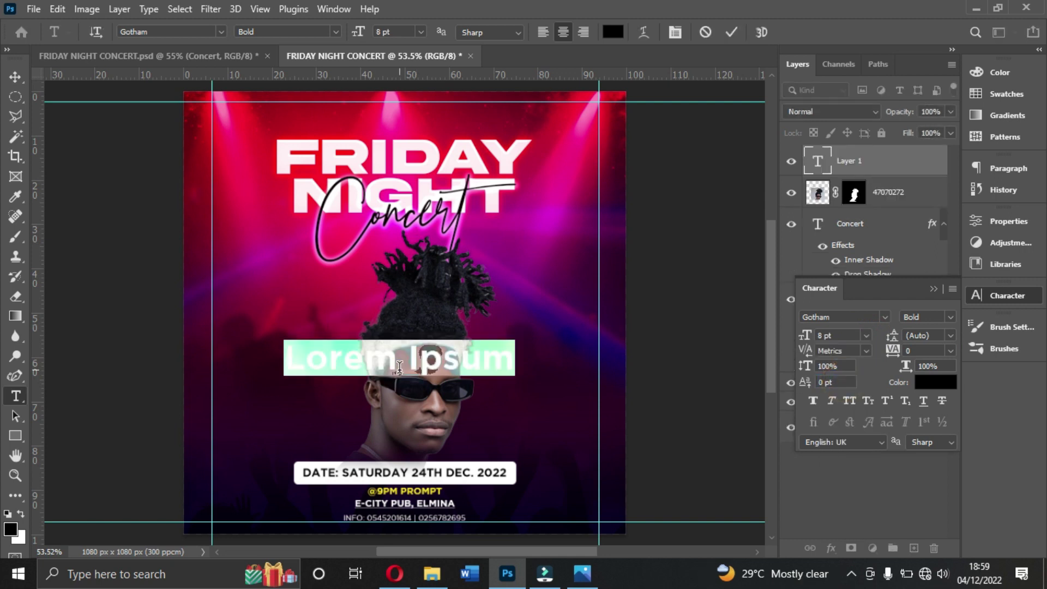
pyautogui.write('E-CITY PUB')
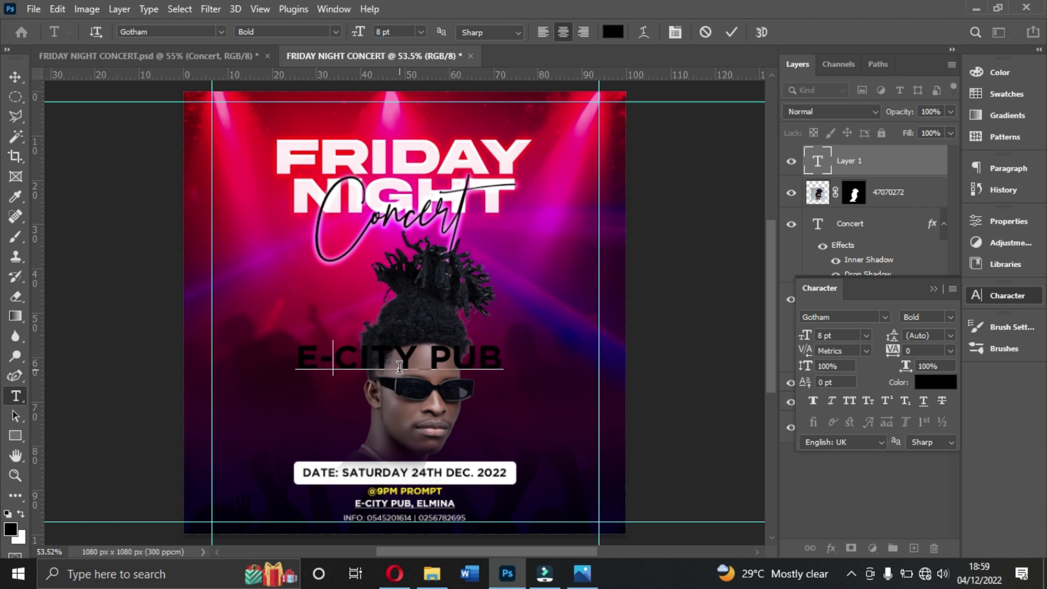
pyautogui.write('TOWN')
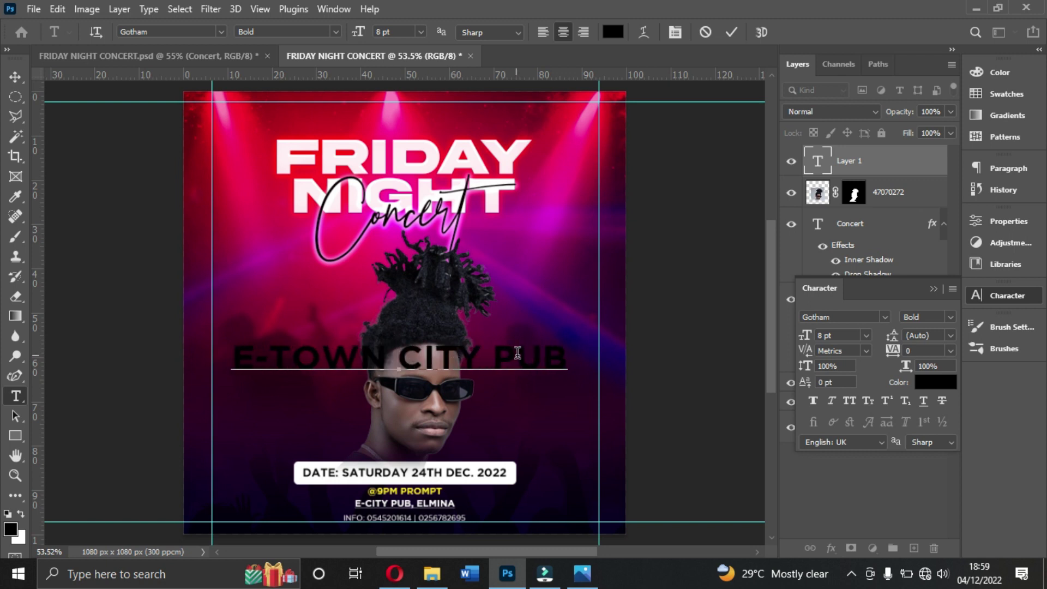
pyautogui.click(567, 355)
pyautogui.write('PRESENTS')
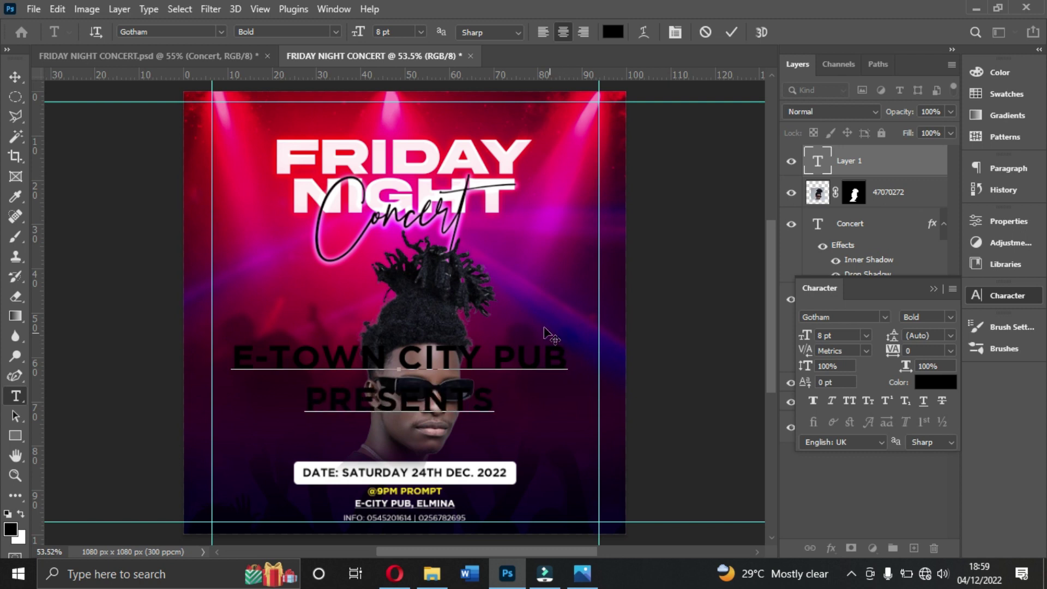
pyautogui.click(732, 31)
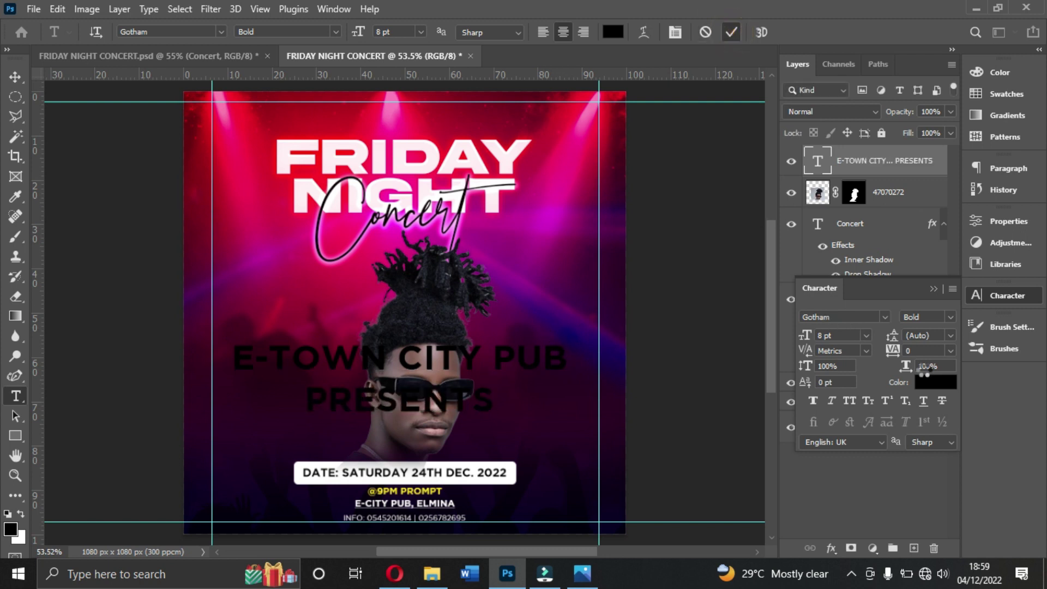
# Step: Colour the header text white (ffffff) and move it to the top of the flyer
pyautogui.click(935, 382)
pyautogui.write('ffffff')
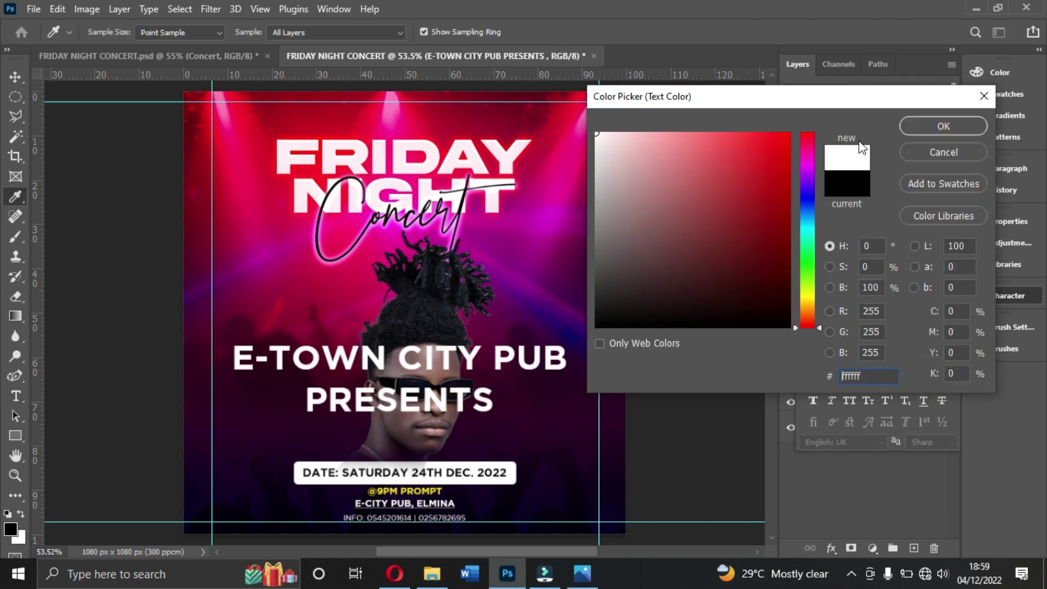
pyautogui.click(915, 128)
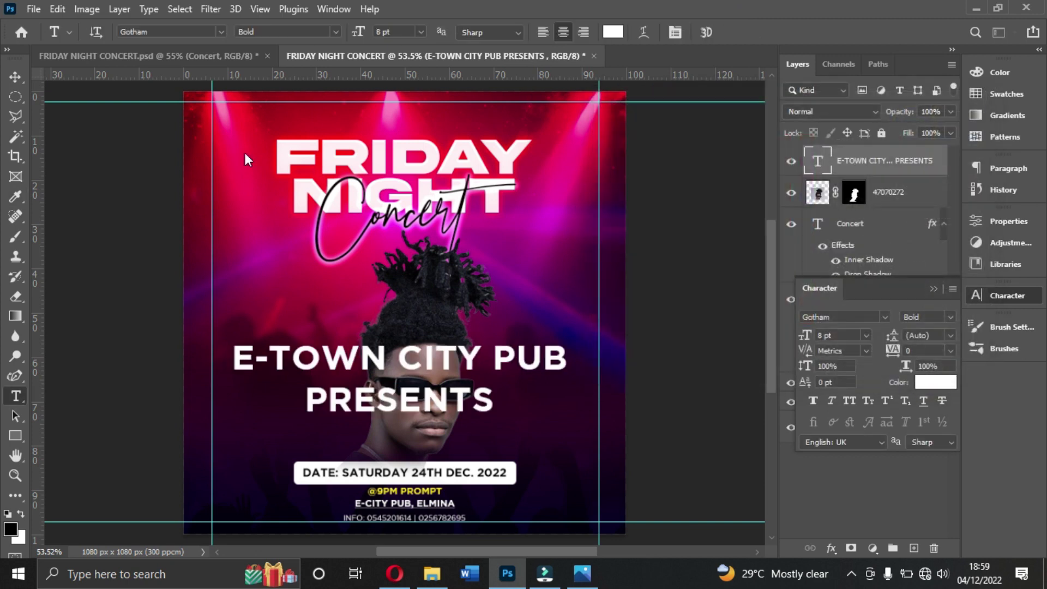
pyautogui.click(15, 77)
pyautogui.moveTo(426, 373); pyautogui.dragTo(441, 129)
# Step: Reduce the header text size to 3 pt and move it just above FRIDAY
pyautogui.click(866, 336)
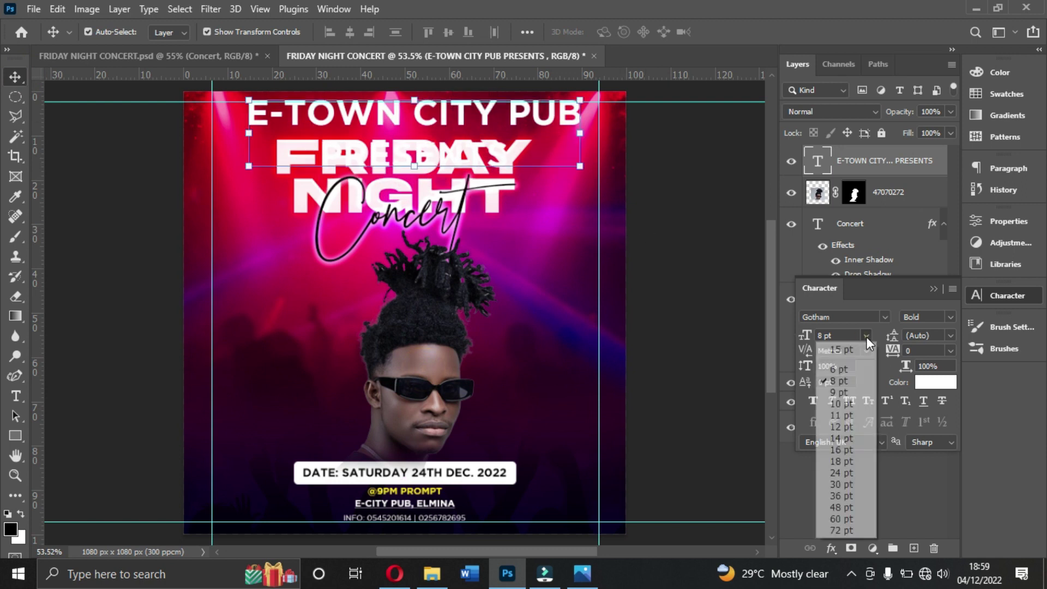
pyautogui.click(840, 347)
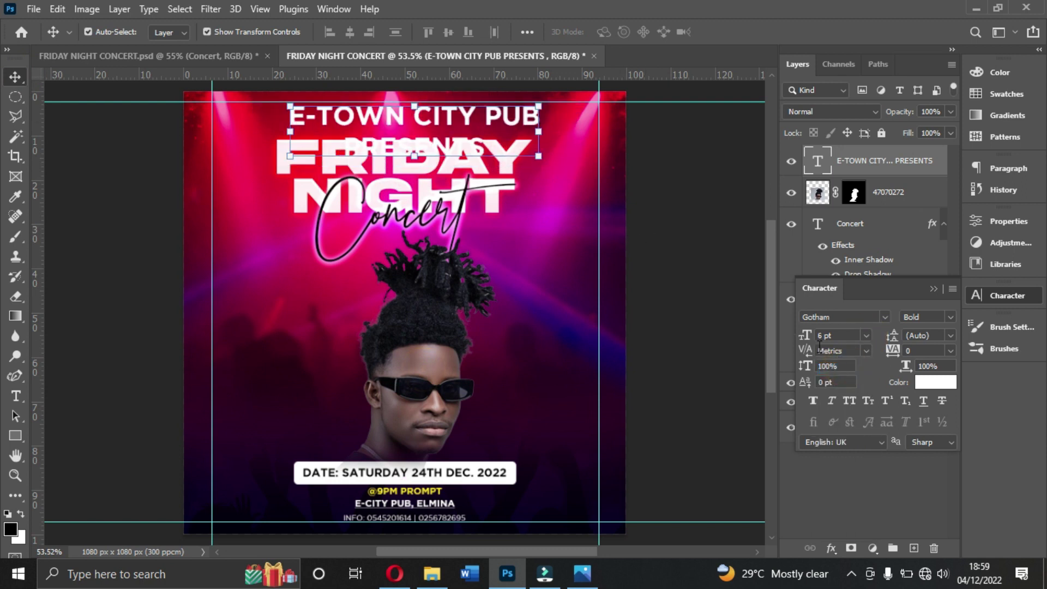
pyautogui.click(838, 335)
pyautogui.write('3')
pyautogui.press('Return')
pyautogui.moveTo(448, 115); pyautogui.dragTo(445, 113)
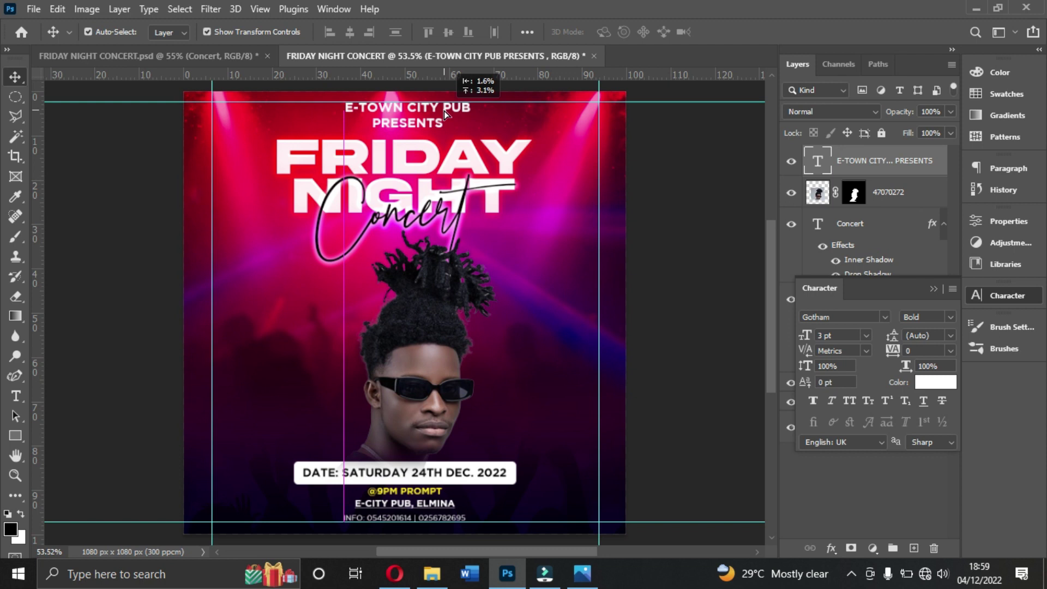
# Step: Set PRESENTS to 2 pt and make E-TOWN CITY PUB faux bold
pyautogui.doubleClick(447, 125)
pyautogui.hotkey('ctrl', 'a')
pyautogui.doubleClick(447, 123)
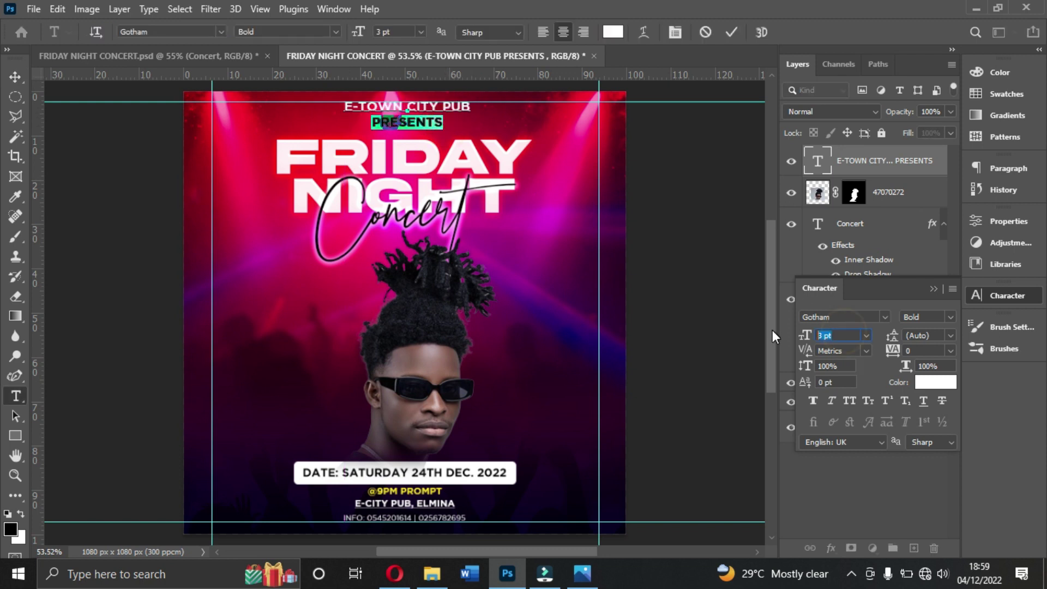
pyautogui.write('2')
pyautogui.press('Return')
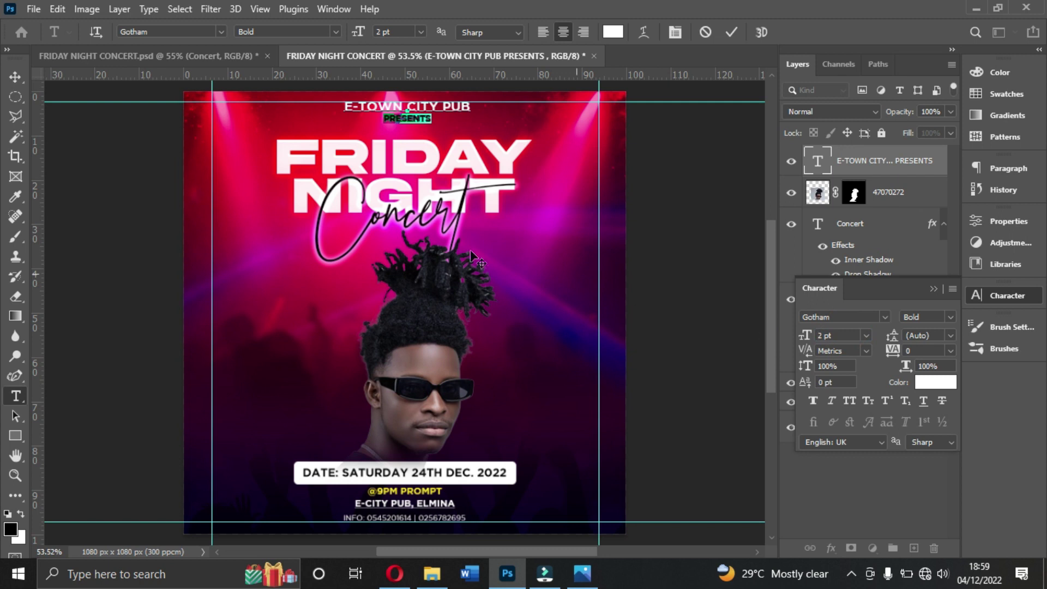
pyautogui.moveTo(476, 106); pyautogui.dragTo(342, 96)
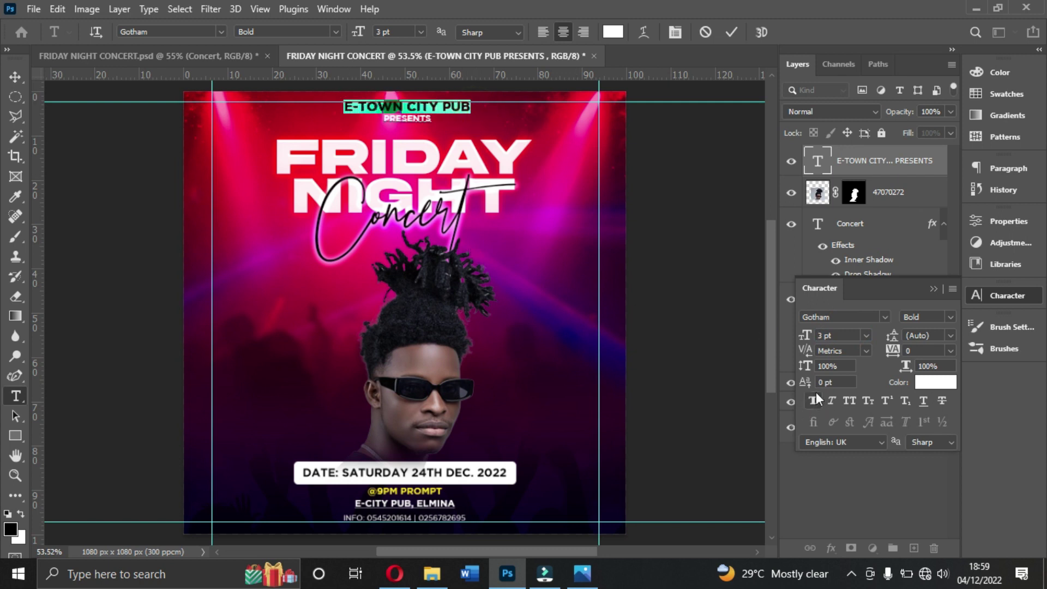
pyautogui.click(812, 401)
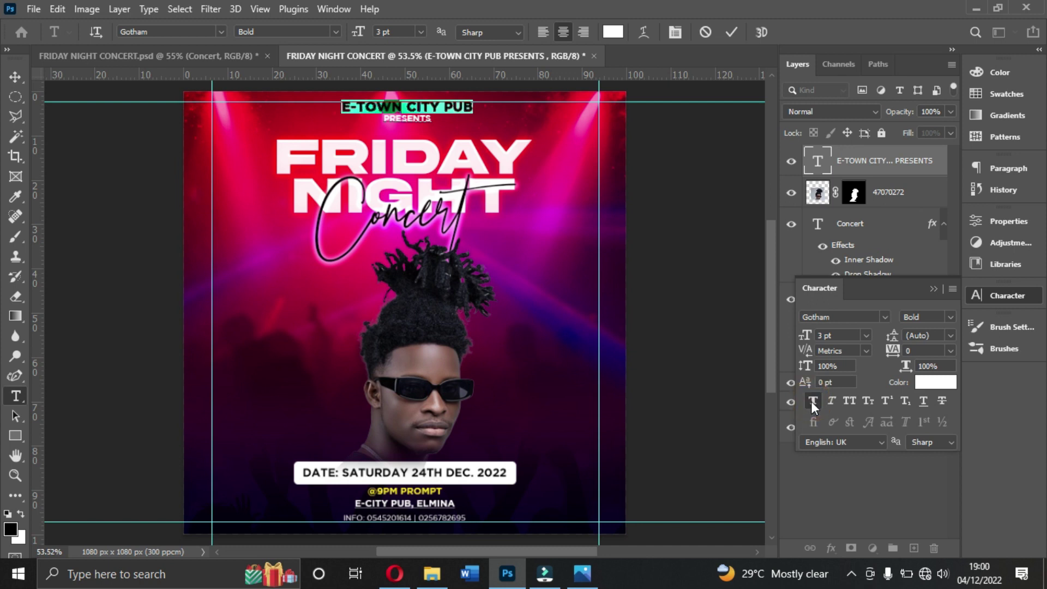
pyautogui.click(733, 33)
# Step: Reselect the header text layer and select the whole canvas for alignment
pyautogui.press('v')
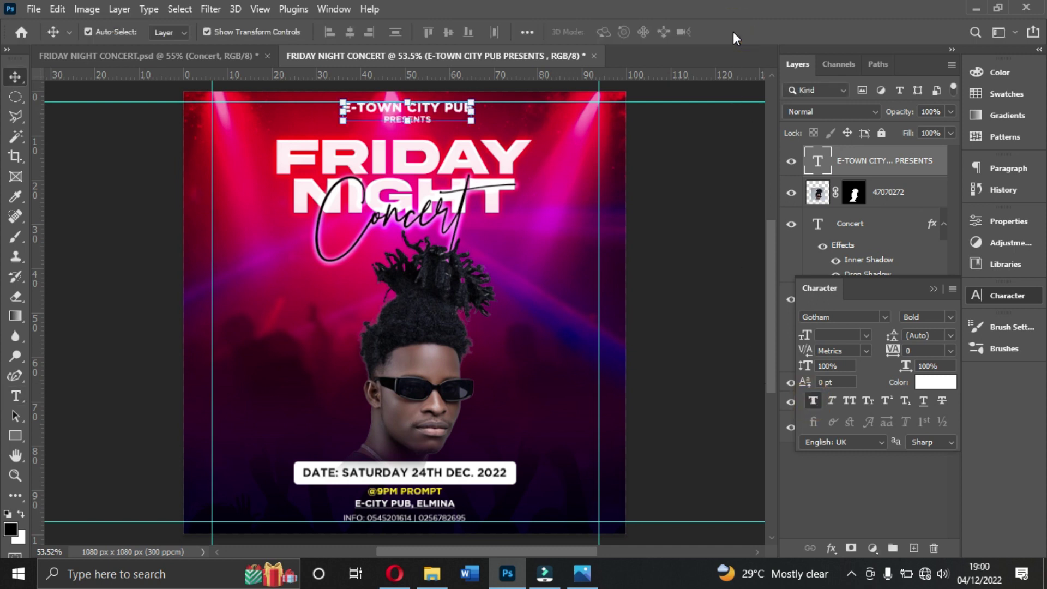
pyautogui.click(709, 181)
pyautogui.click(709, 181)
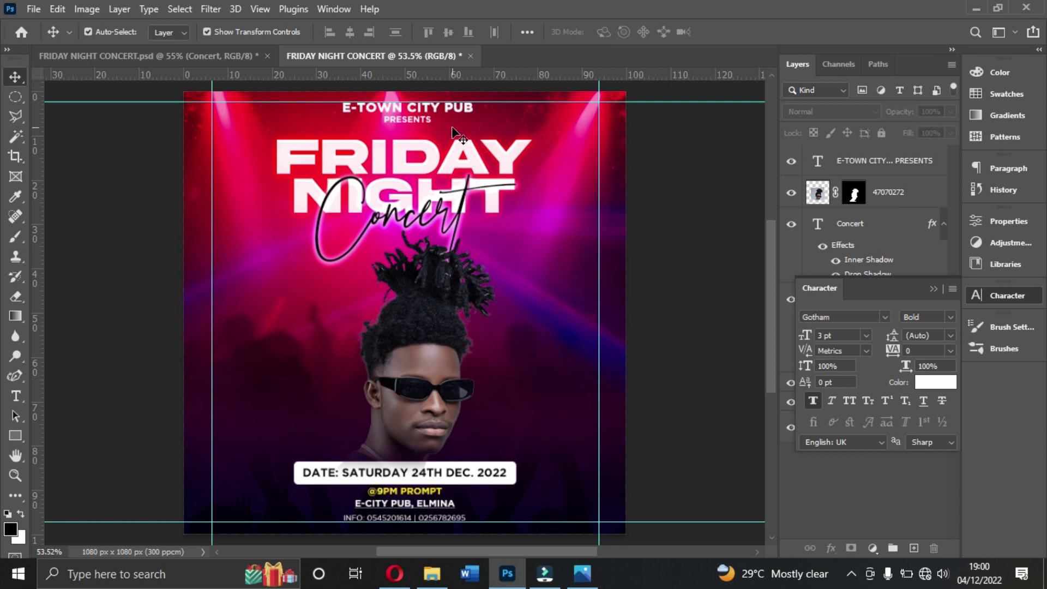
pyautogui.click(433, 120)
pyautogui.hotkey('ctrl', 'a')
# Step: Centre the header horizontally, scale it to about 93%, and re-centre it
pyautogui.click(355, 27)
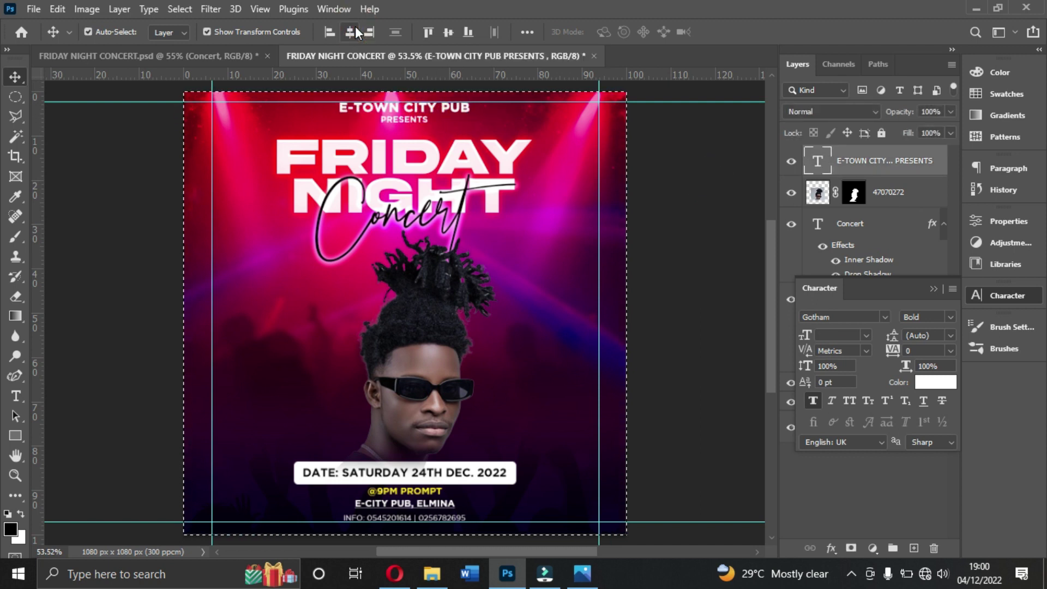
pyautogui.hotkey('ctrl', 'd')
pyautogui.keyDown('ctrl'); pyautogui.click(652, 172); pyautogui.keyUp('ctrl')
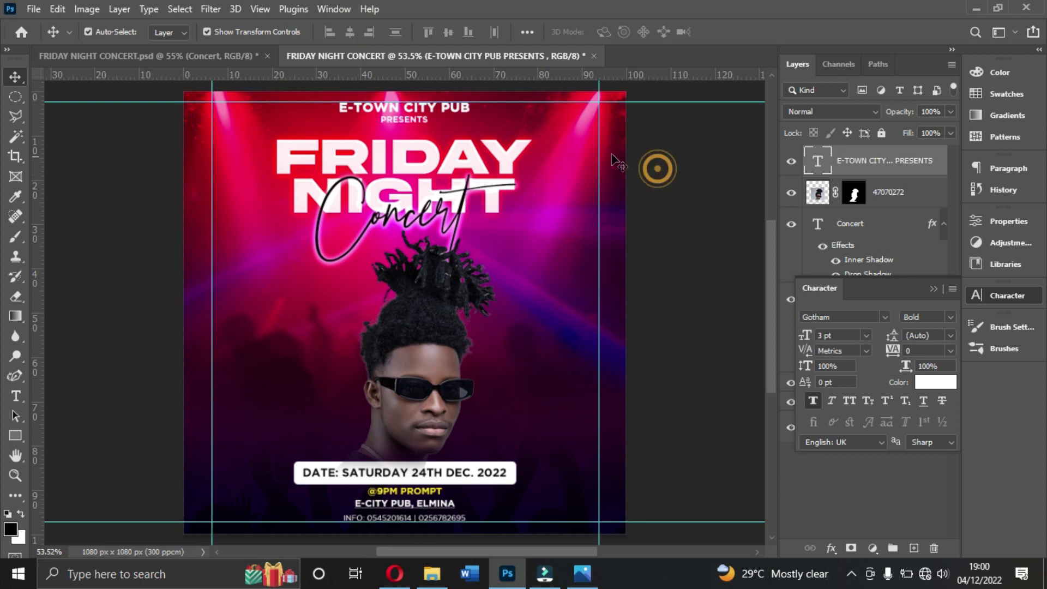
pyautogui.click(435, 118)
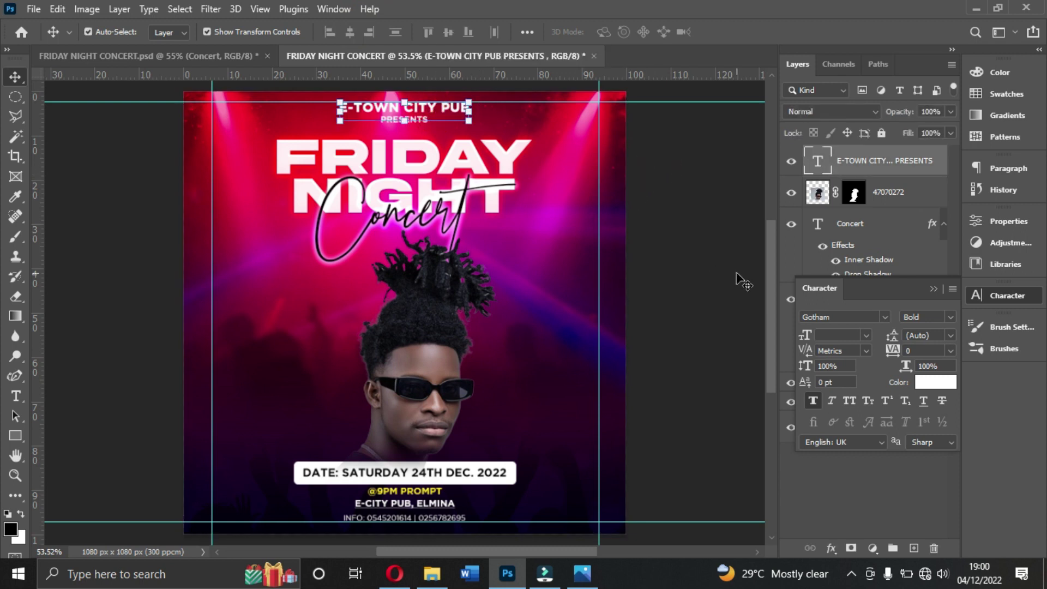
pyautogui.moveTo(468, 97); pyautogui.dragTo(464, 100)
pyautogui.doubleClick(436, 109)
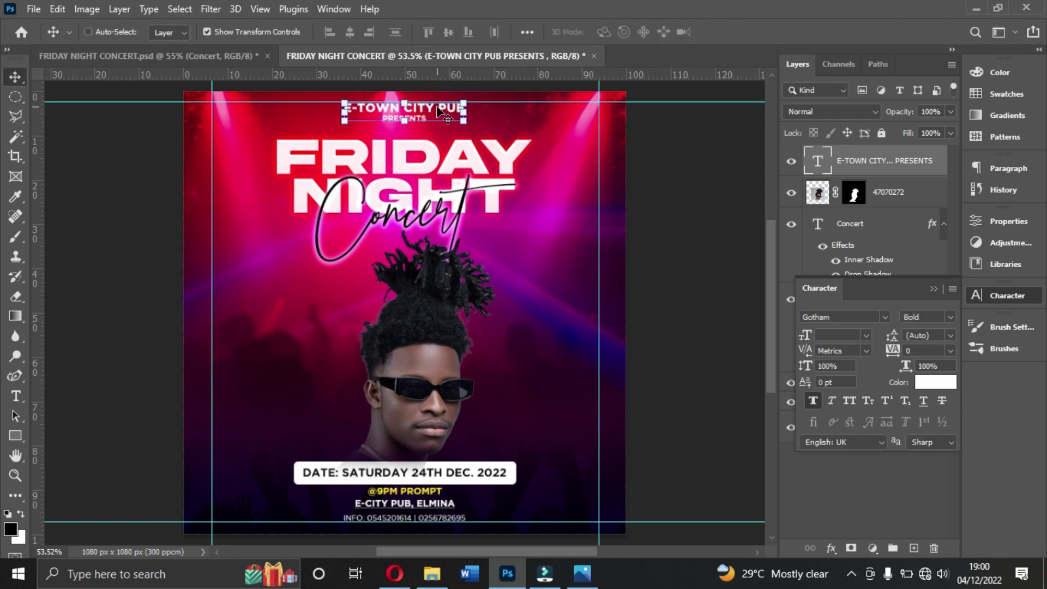
pyautogui.hotkey('ctrl', 'a')
pyautogui.click(344, 33)
pyautogui.hotkey('ctrl', 'd')
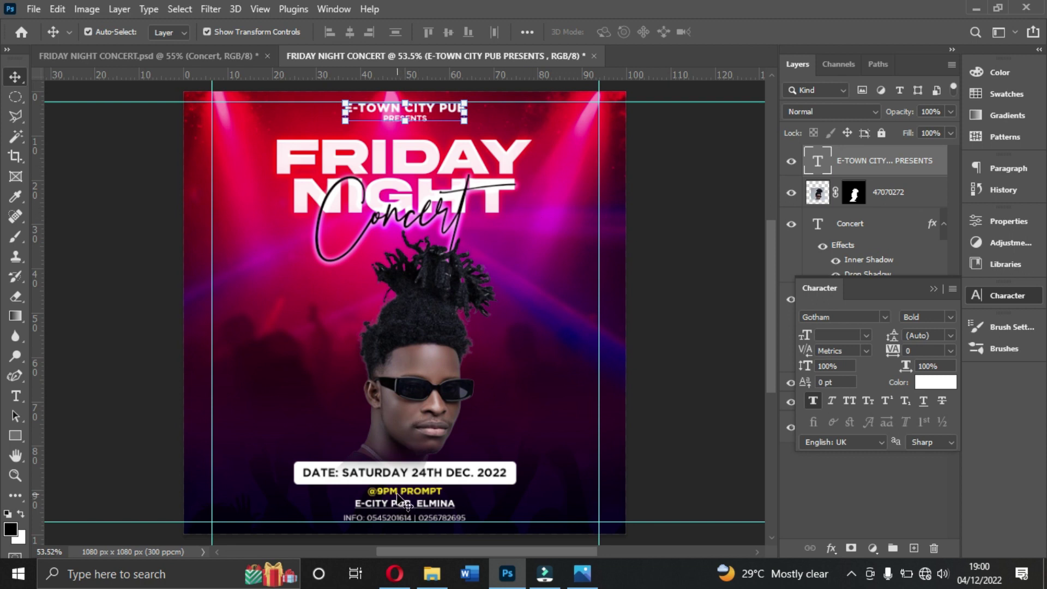
# Step: Correct the address line to read 'E-TOWN CITY PUB, ELMINA'
pyautogui.click(398, 493)
pyautogui.click(552, 501)
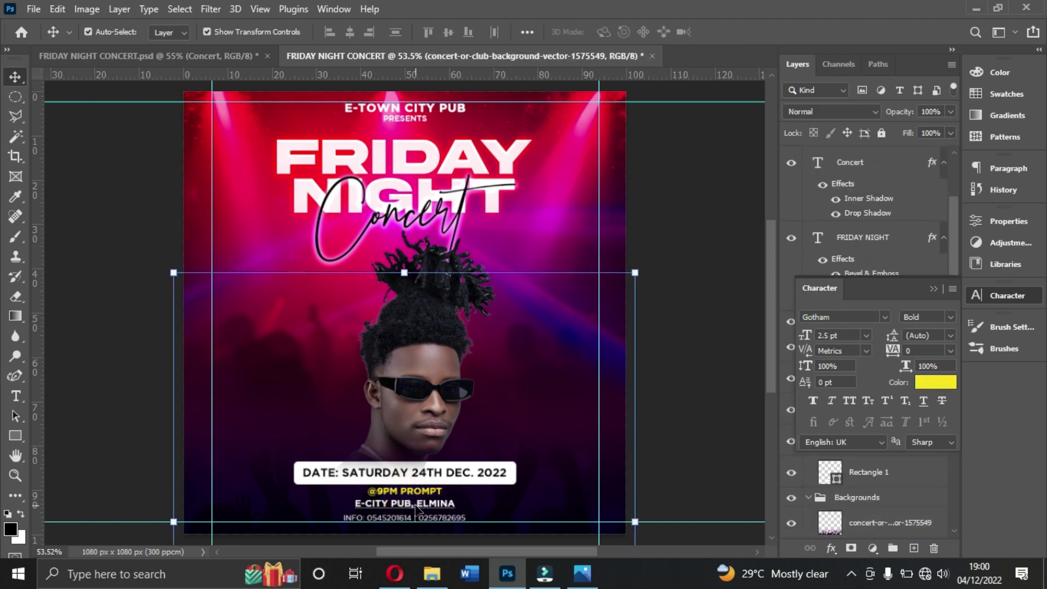
pyautogui.click(416, 507)
pyautogui.doubleClick(371, 503)
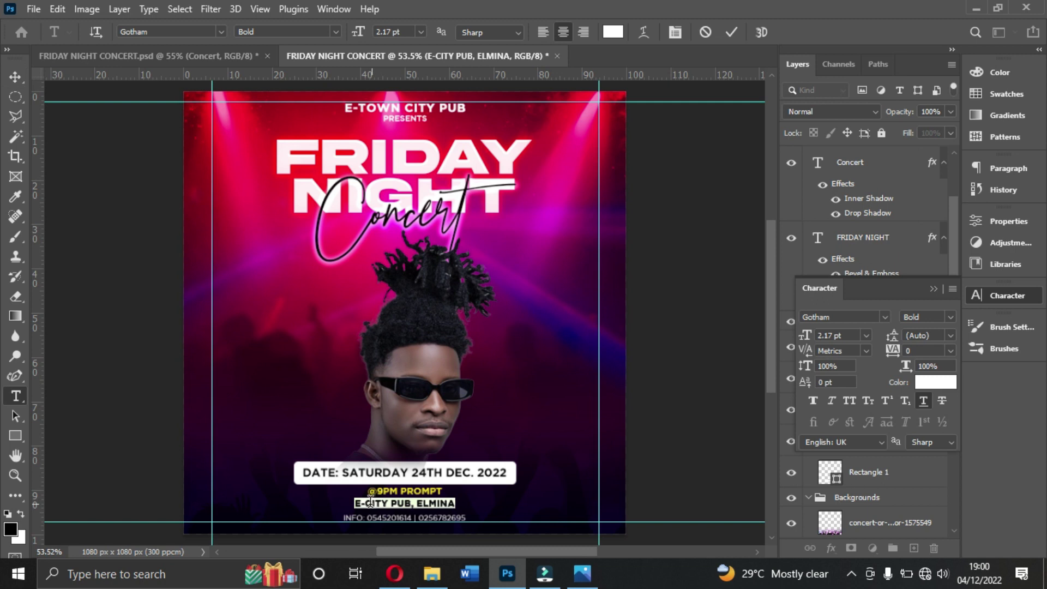
pyautogui.click(370, 502)
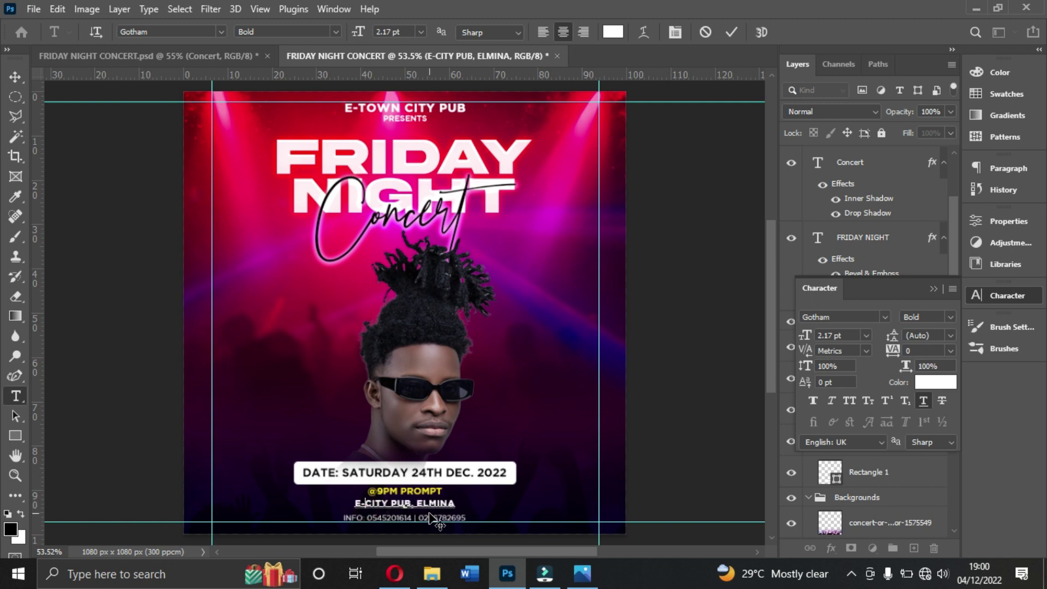
pyautogui.write('TOWN')
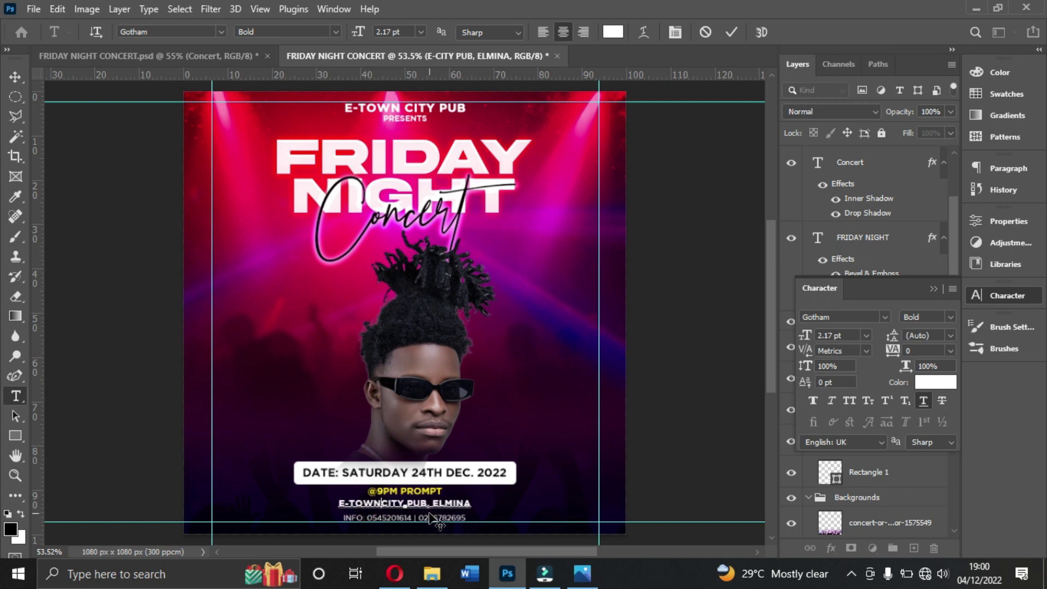
pyautogui.click(731, 33)
# Step: Centre the corrected address line horizontally on the flyer
pyautogui.press('v')
pyautogui.hotkey('ctrl', 'a')
pyautogui.click(350, 31)
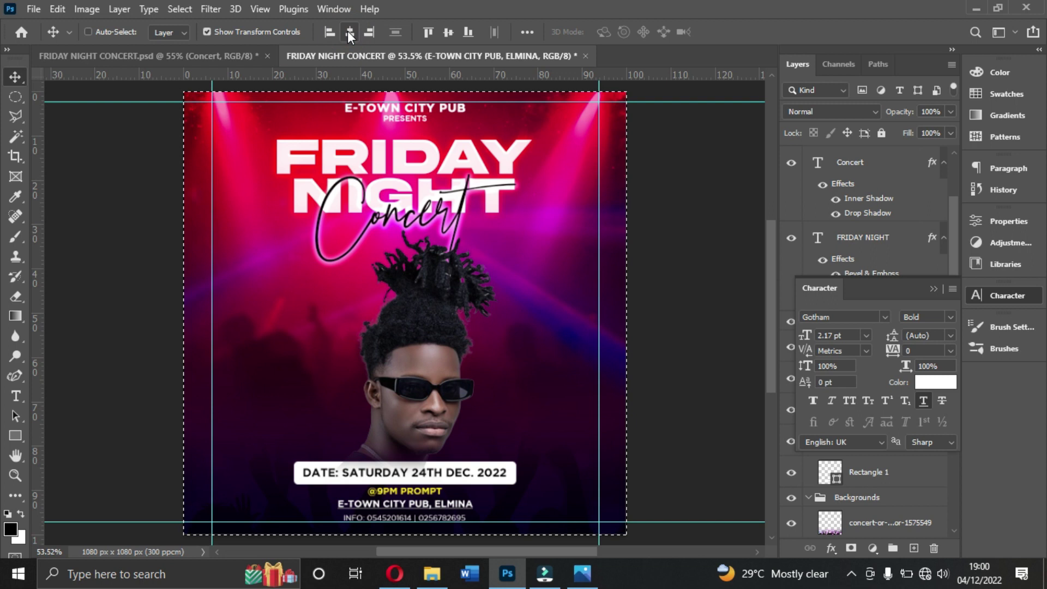
pyautogui.hotkey('ctrl', 'd')
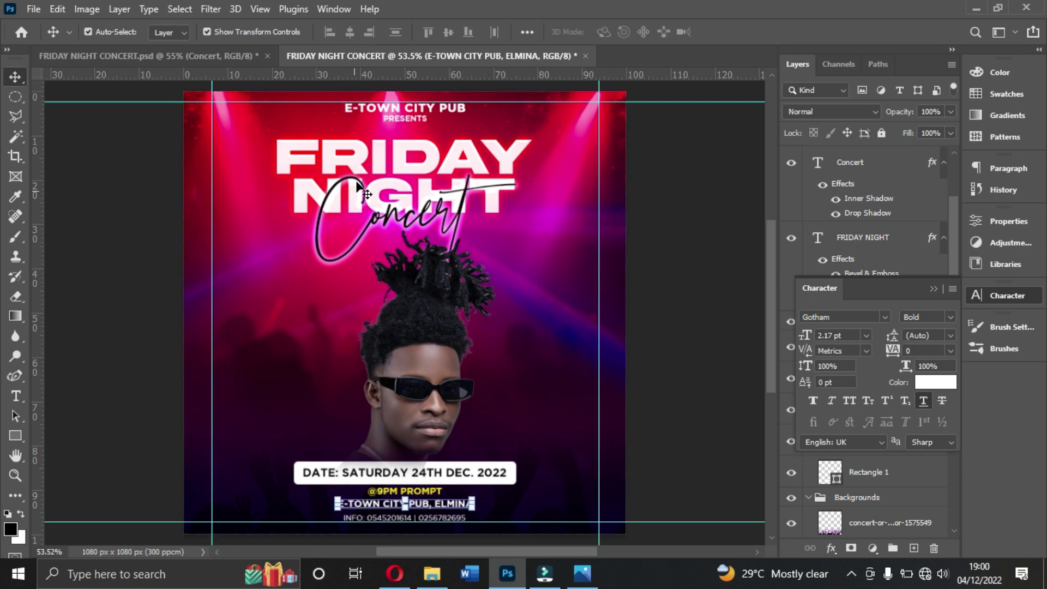
# Step: Duplicate the header text, move it left of the face and change it to 'PERFORMING LIVE'
pyautogui.click(404, 119)
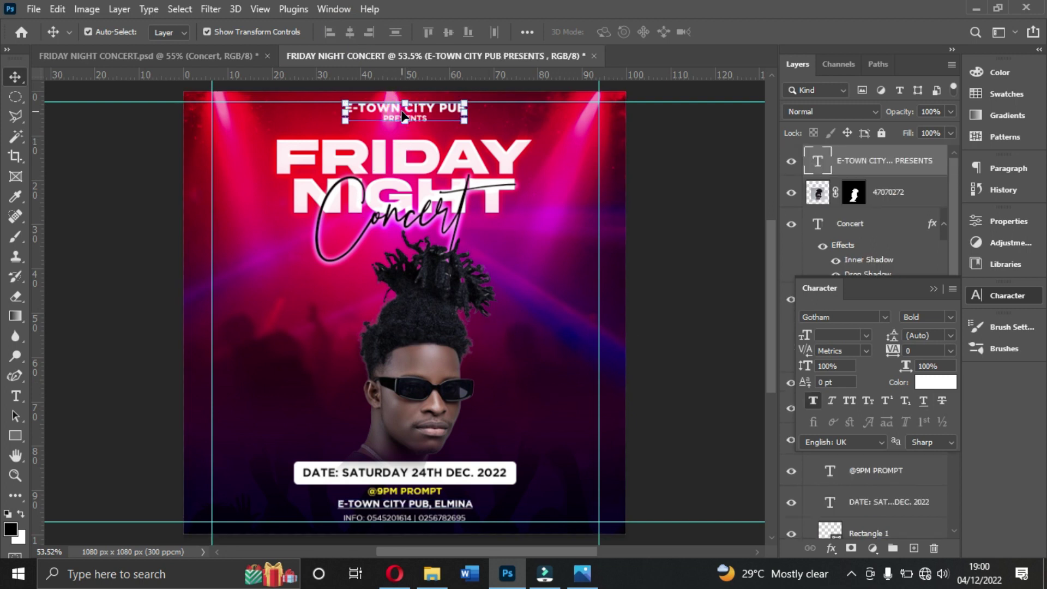
pyautogui.hotkey('ctrl', 'j')
pyautogui.moveTo(435, 113); pyautogui.dragTo(306, 382)
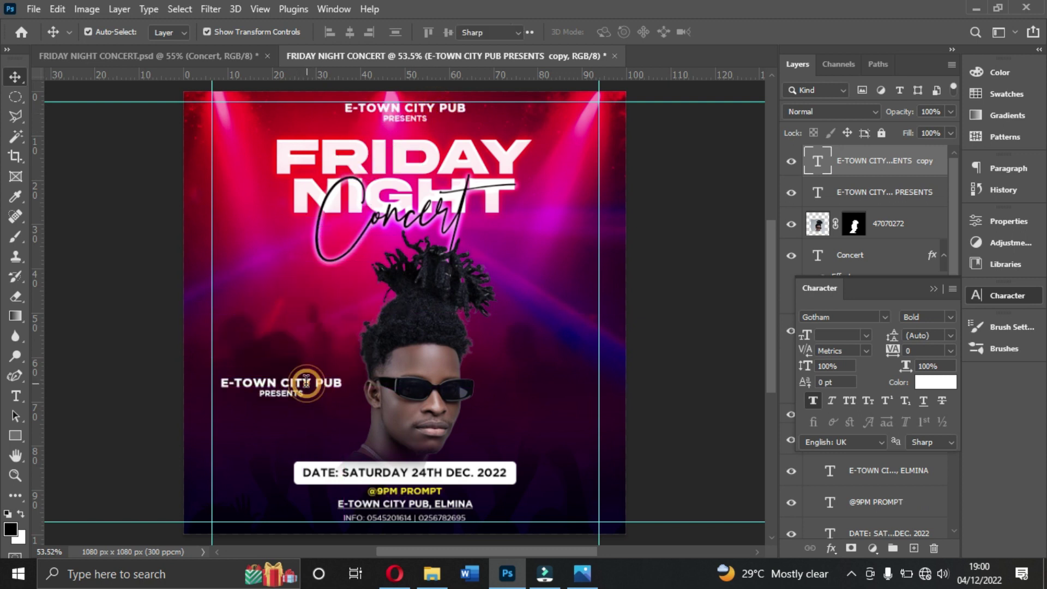
pyautogui.doubleClick(306, 381)
pyautogui.write('PER')
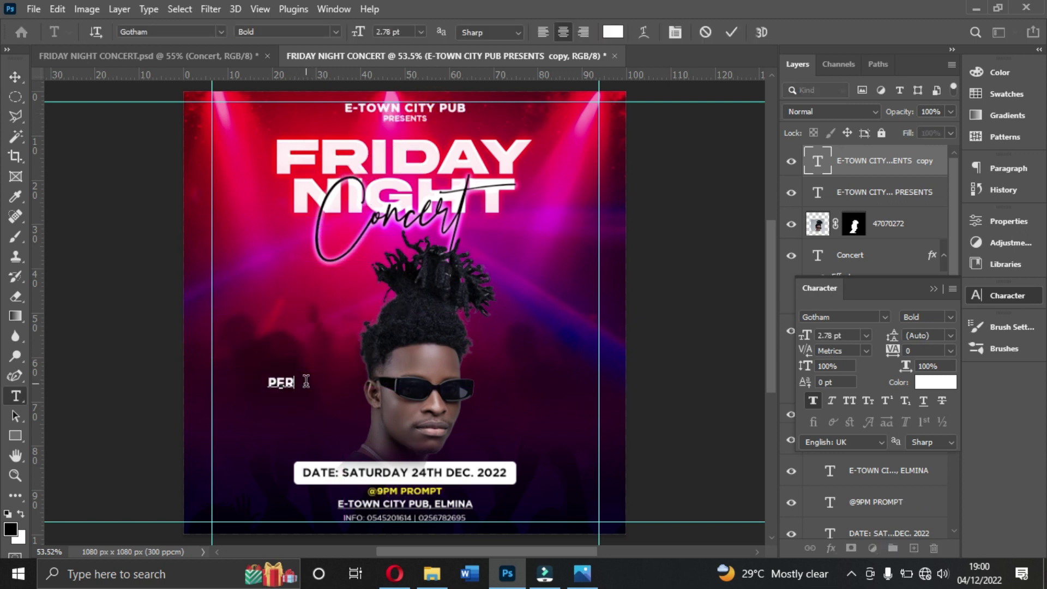
pyautogui.write('FORMING L')
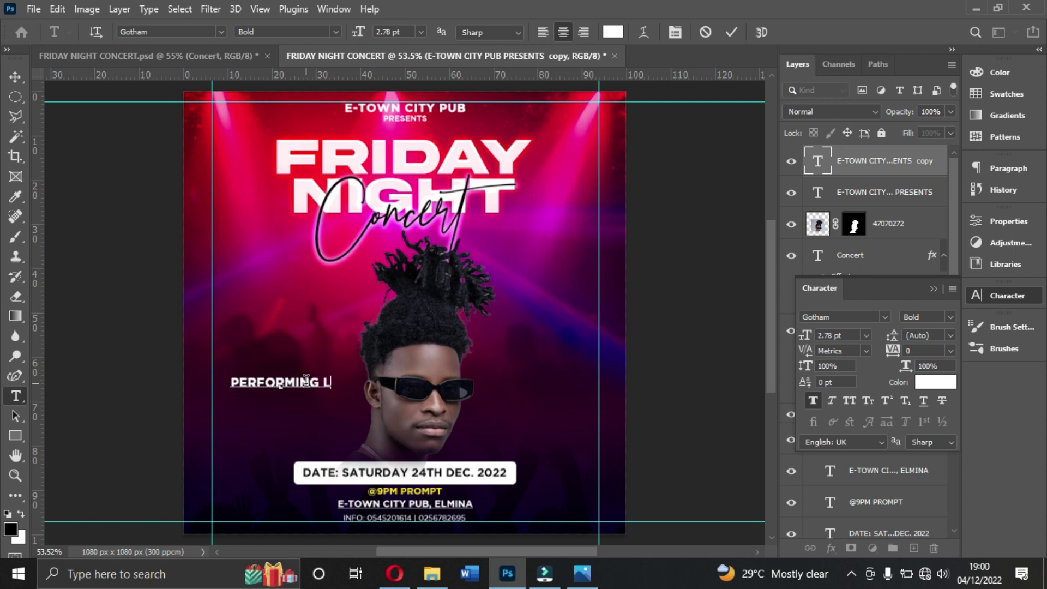
pyautogui.write('IVE')
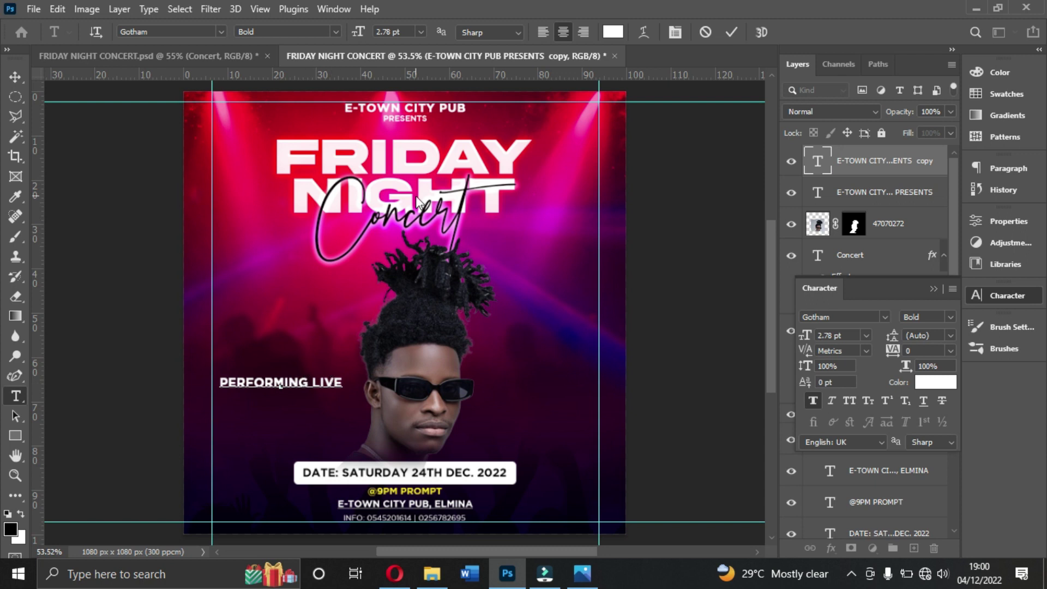
pyautogui.click(731, 32)
# Step: Duplicate PERFORMING LIVE, move the copy right of the face and retype it as 'LASMID'
pyautogui.press('v')
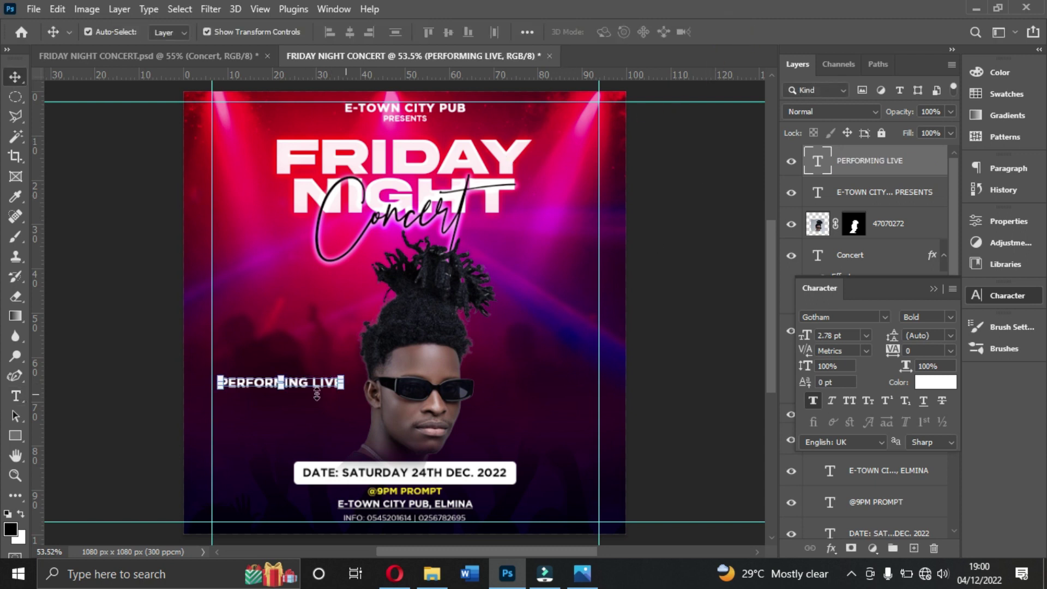
pyautogui.hotkey('ctrl', 'j')
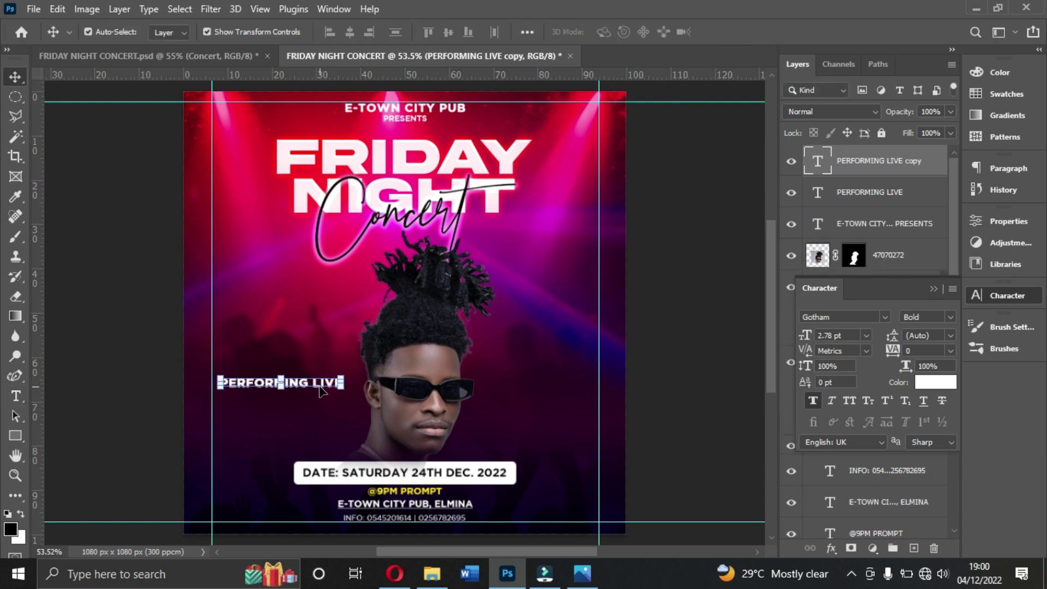
pyautogui.moveTo(322, 391); pyautogui.dragTo(581, 371)
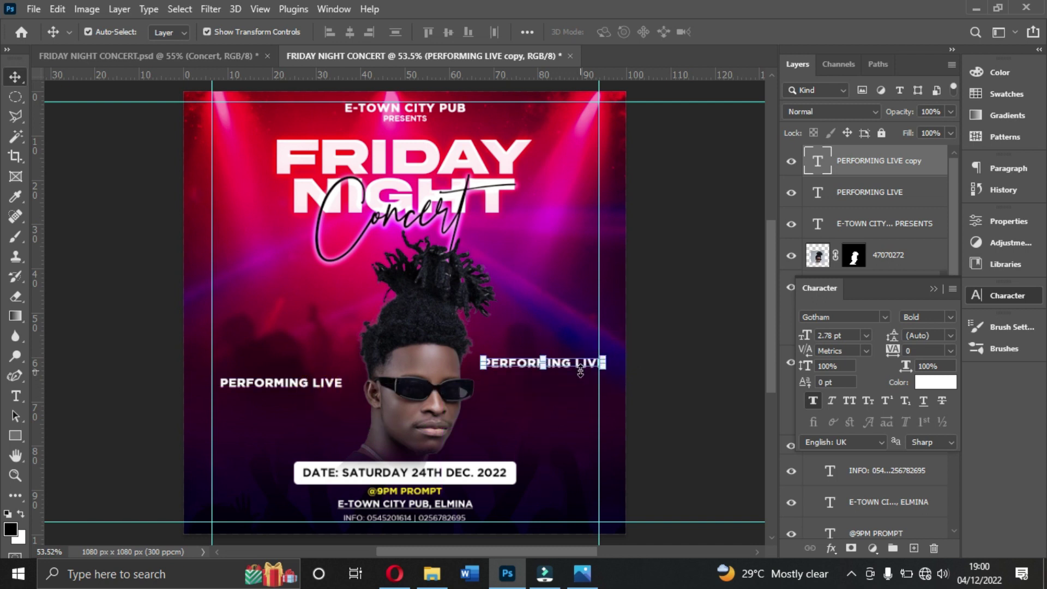
pyautogui.hotkey('ctrl', 't')
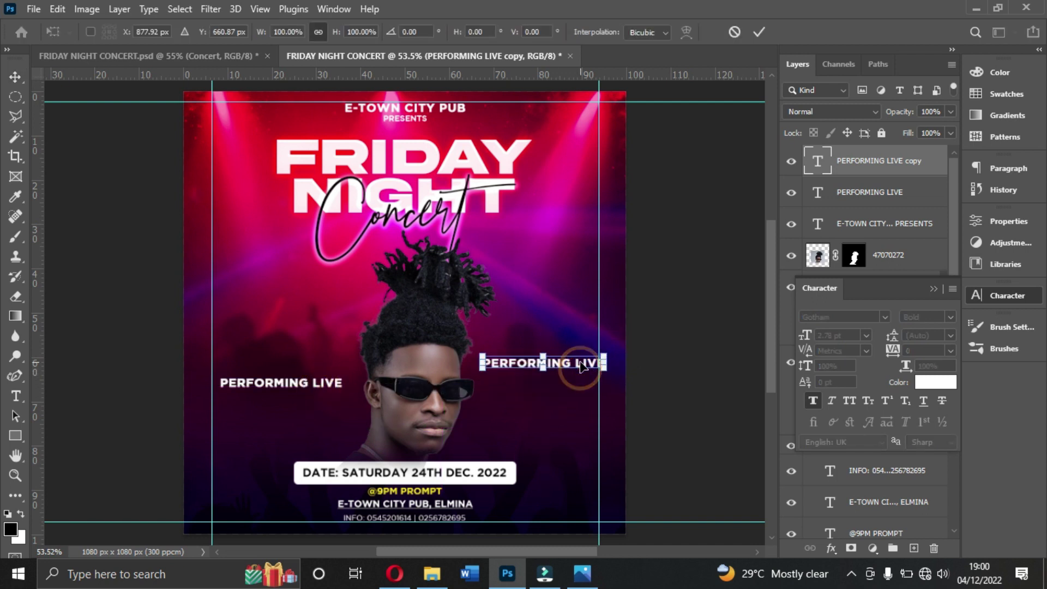
pyautogui.press('Return')
pyautogui.doubleClick(580, 363)
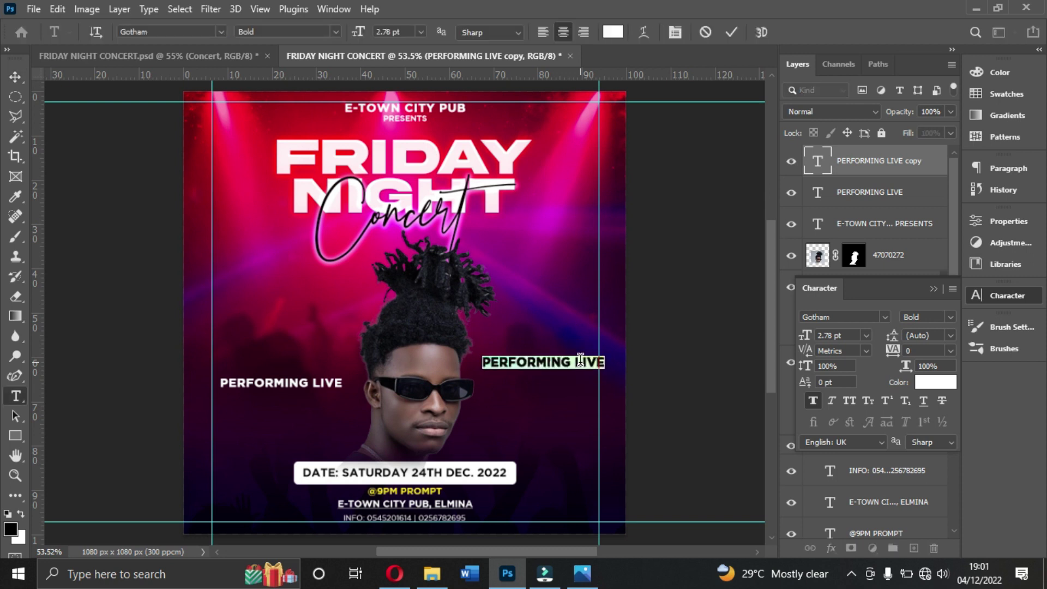
pyautogui.write('LASMID')
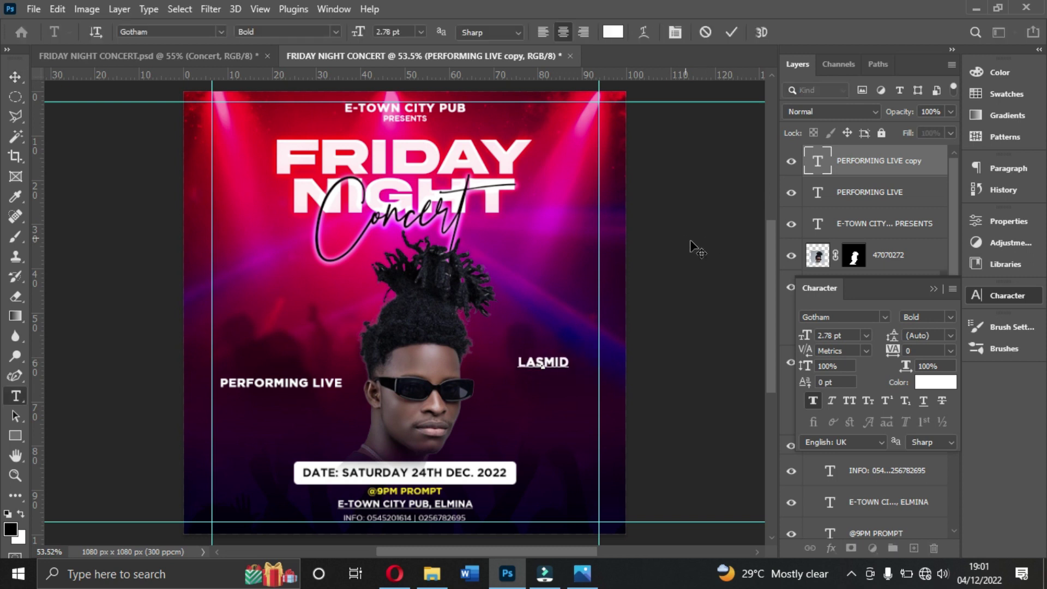
pyautogui.click(731, 32)
# Step: Set the LASMID font size to 2.5 pt, after first trying 2 pt
pyautogui.press('v')
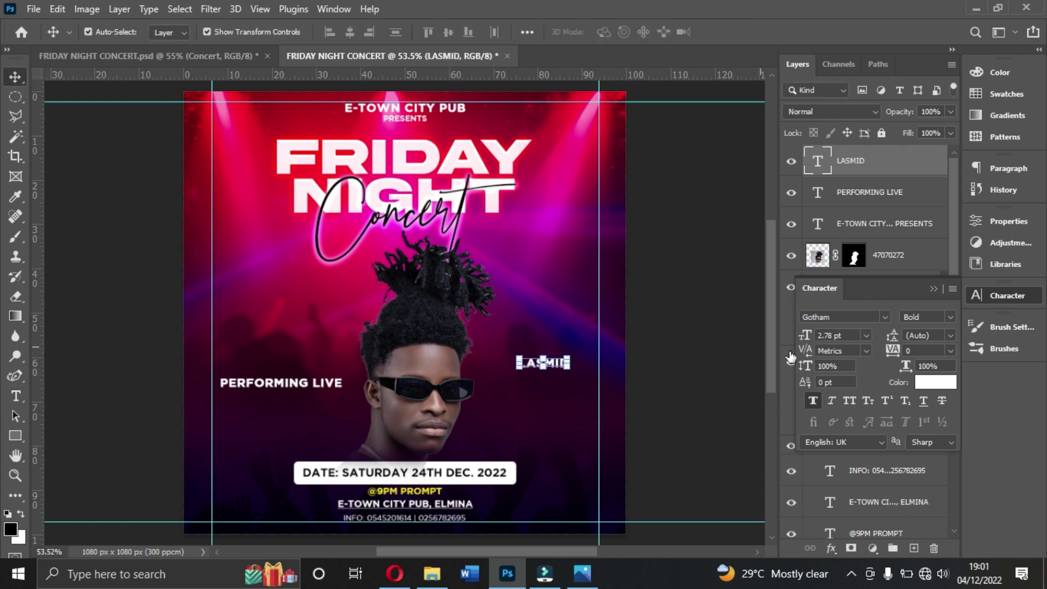
pyautogui.moveTo(855, 335); pyautogui.dragTo(797, 331)
pyautogui.write('2')
pyautogui.press('Return')
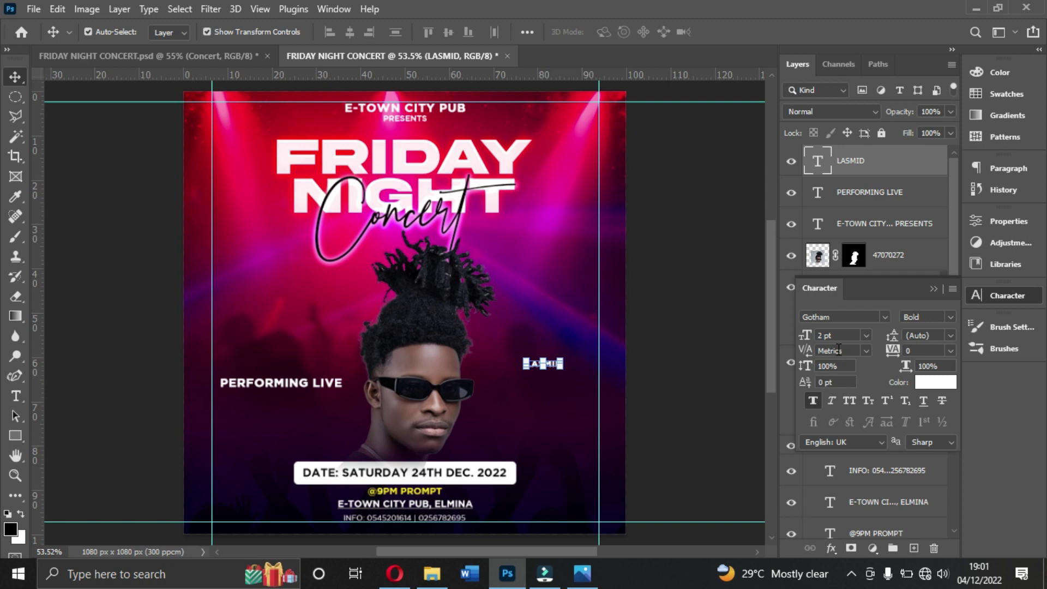
pyautogui.click(841, 335)
pyautogui.write('2.5')
pyautogui.press('Return')
# Step: Set the PERFORMING LIVE font size to 2.5 pt
pyautogui.click(273, 398)
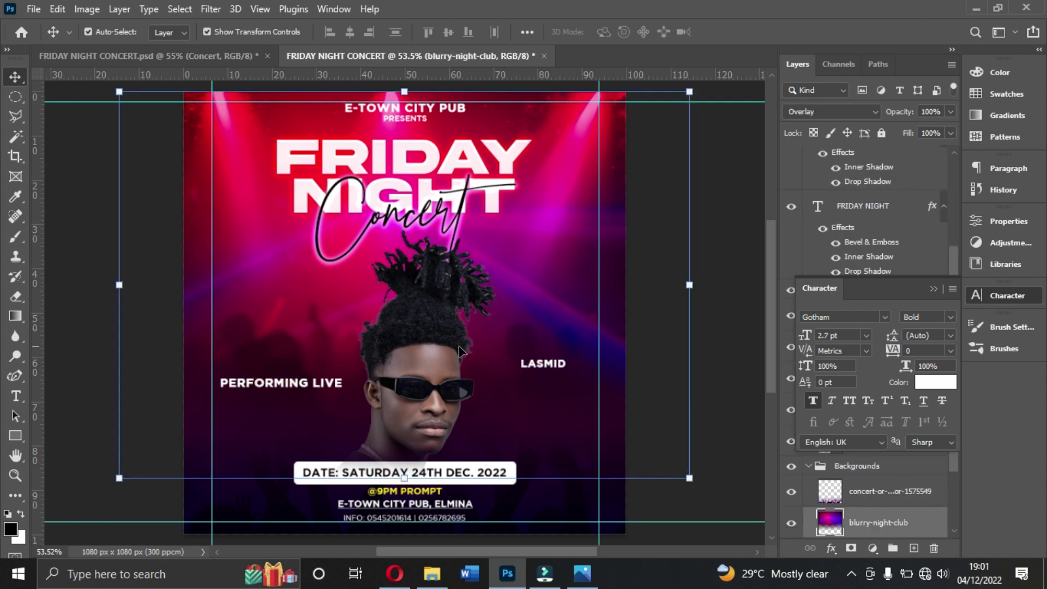
pyautogui.click(329, 386)
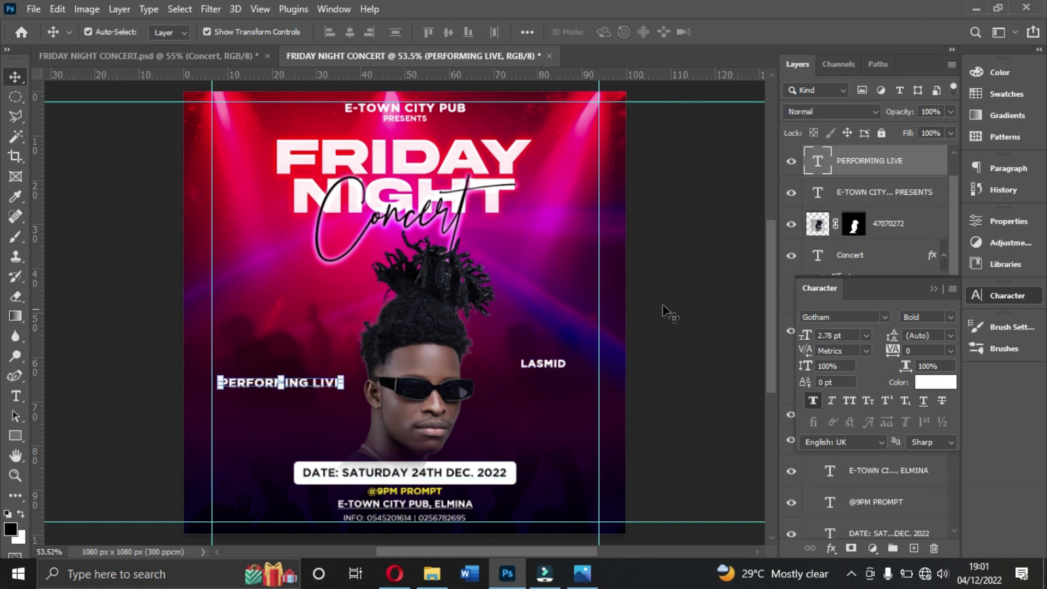
pyautogui.click(846, 334)
pyautogui.write('2.5')
pyautogui.press('Return')
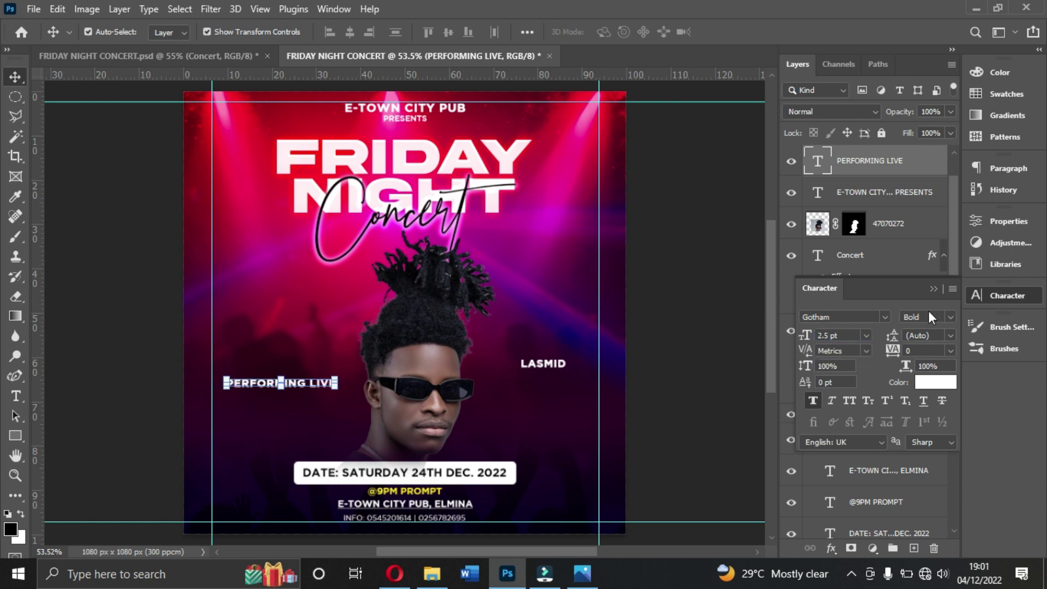
# Step: Select both PERFORMING LIVE and LASMID and align their vertical centres on one row
pyautogui.click(934, 290)
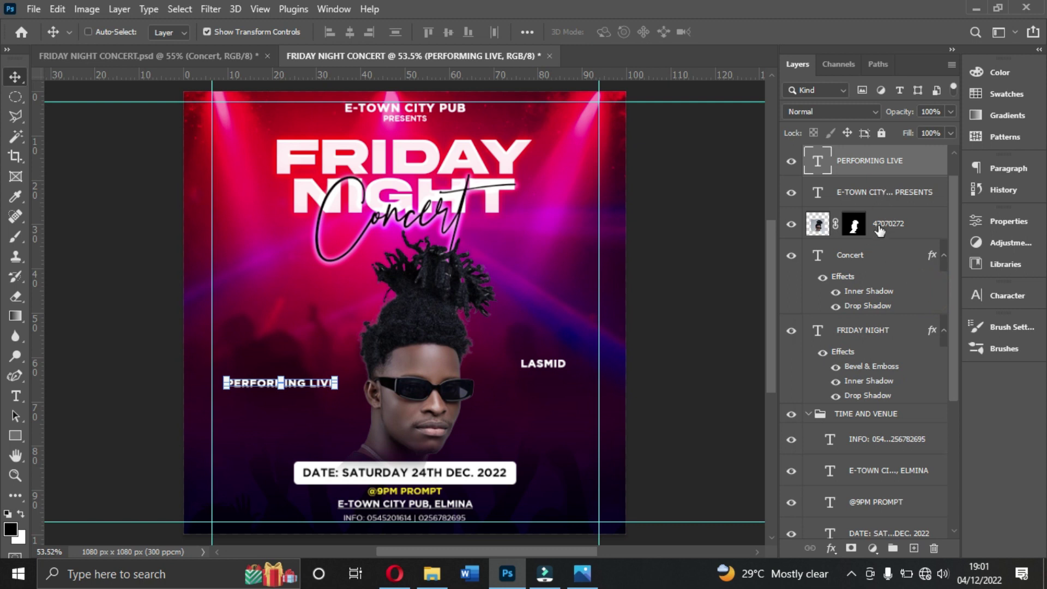
pyautogui.click(808, 413)
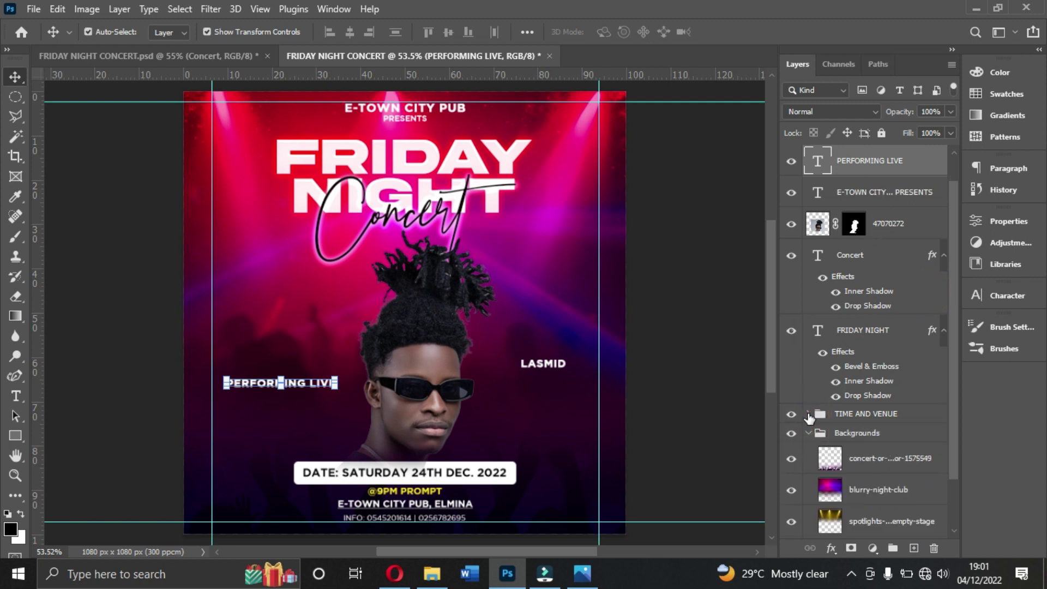
pyautogui.click(809, 433)
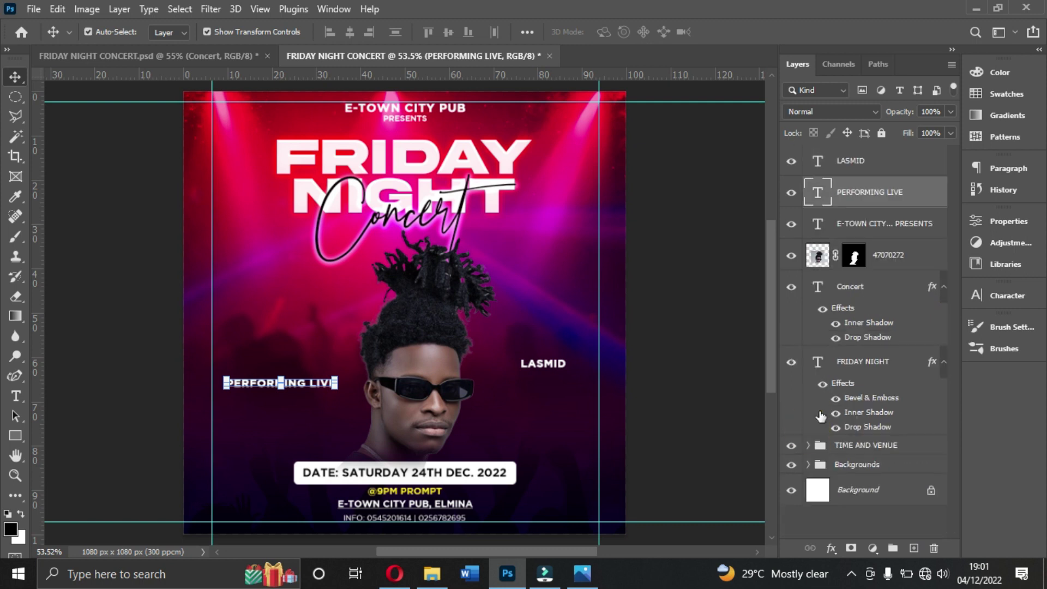
pyautogui.keyDown('ctrl'); pyautogui.click(849, 171); pyautogui.keyUp('ctrl')
pyautogui.click(88, 32)
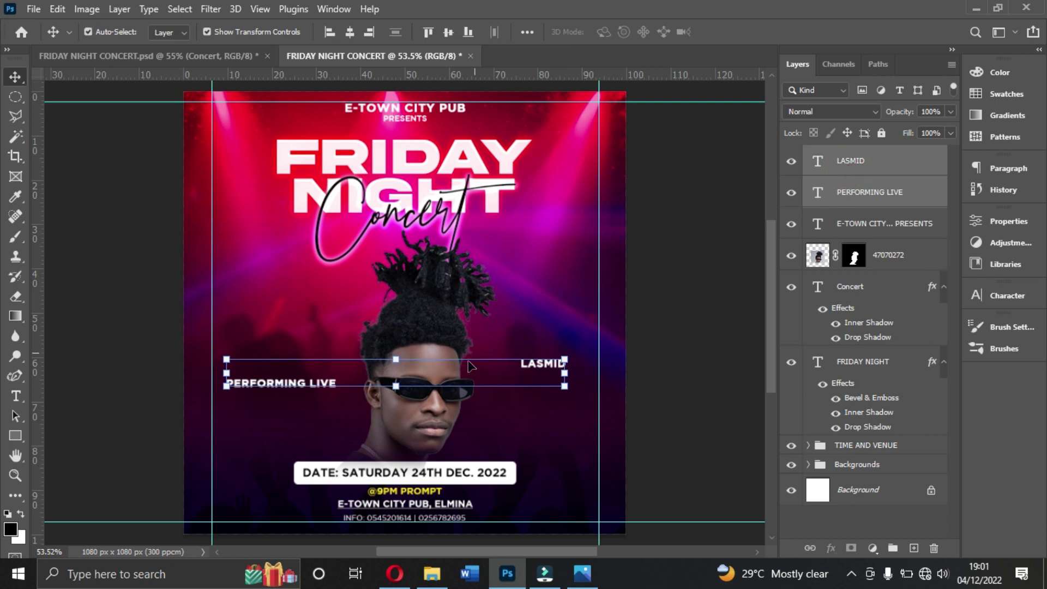
pyautogui.click(448, 33)
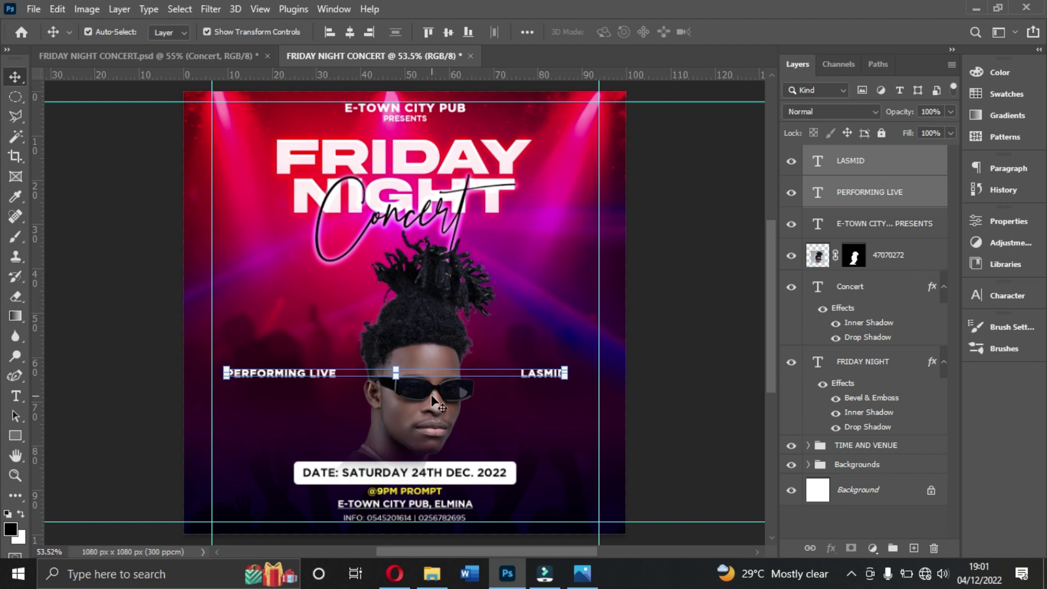
# Step: Group PERFORMING LIVE and LASMID and name the group 'NAME OF ARTIST'
pyautogui.press('ctrl')
pyautogui.hotkey('ctrl', 'g')
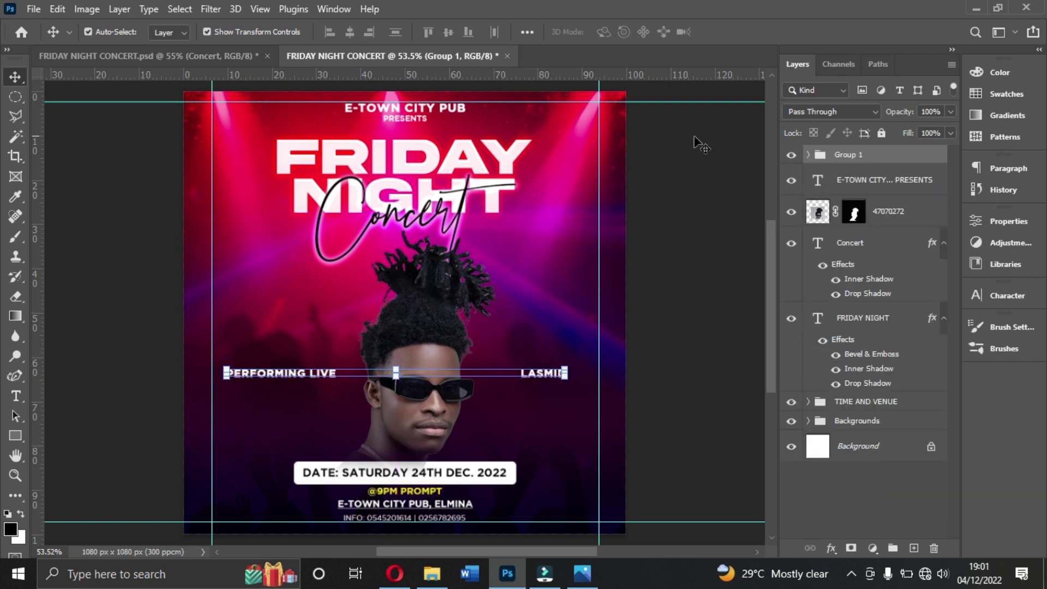
pyautogui.doubleClick(854, 155)
pyautogui.write('NAME OF ARTIS')
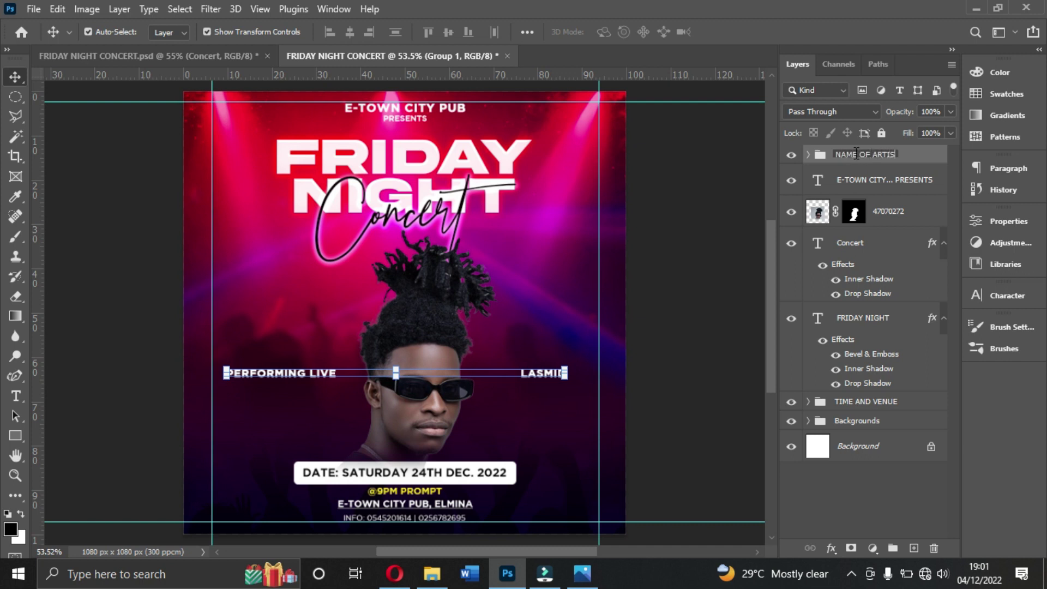
pyautogui.write('T')
pyautogui.press('Return')
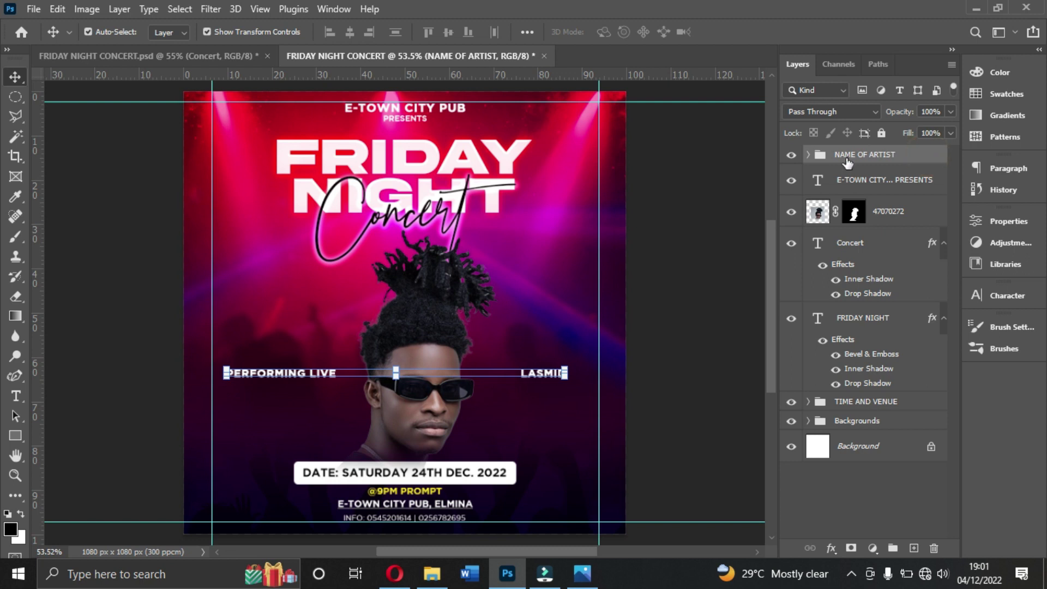
# Step: Centre the NAME OF ARTIST group horizontally on the canvas, then deselect it
pyautogui.hotkey('ctrl', 'a')
pyautogui.click(352, 32)
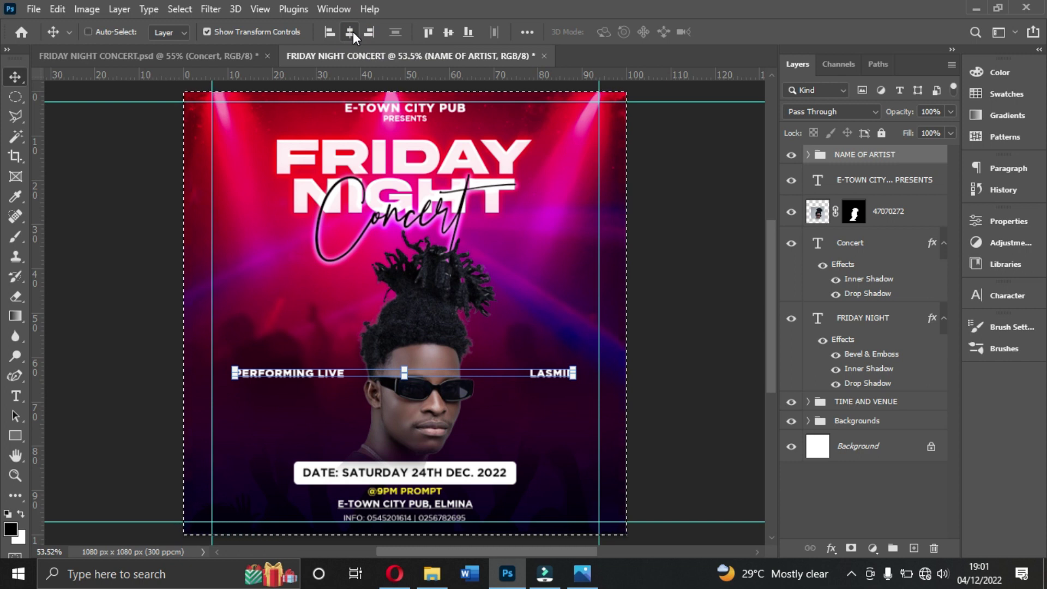
pyautogui.hotkey('ctrl', 'd')
pyautogui.click(655, 425)
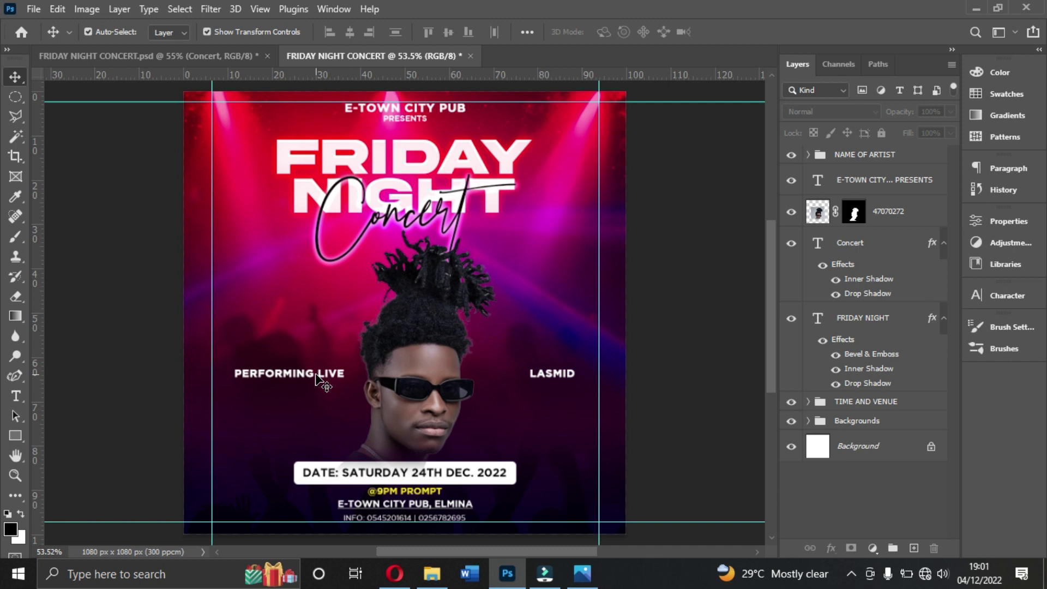
pyautogui.click(317, 376)
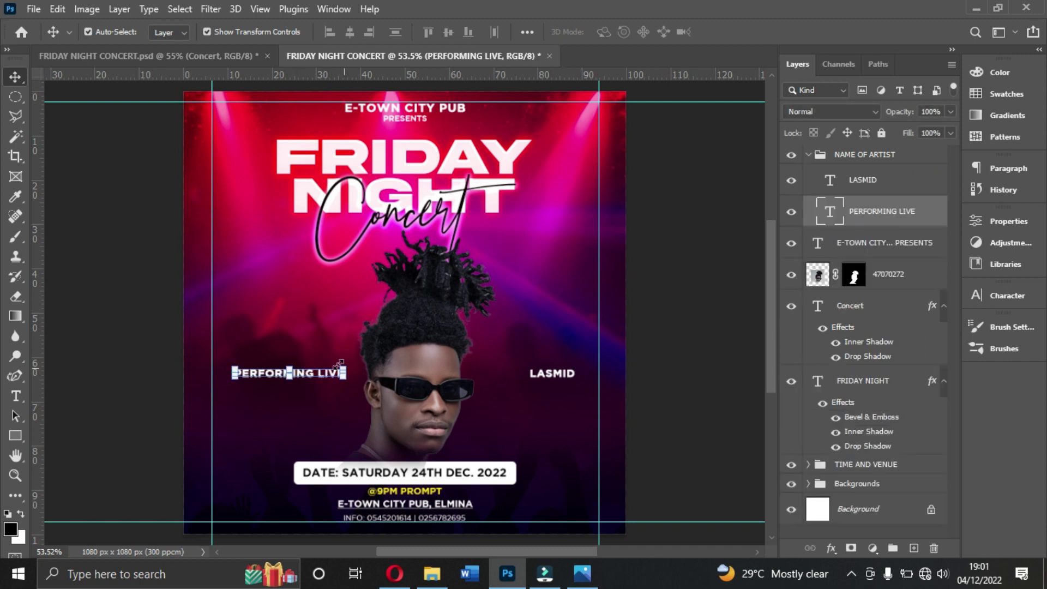
pyautogui.click(1003, 298)
pyautogui.click(947, 380)
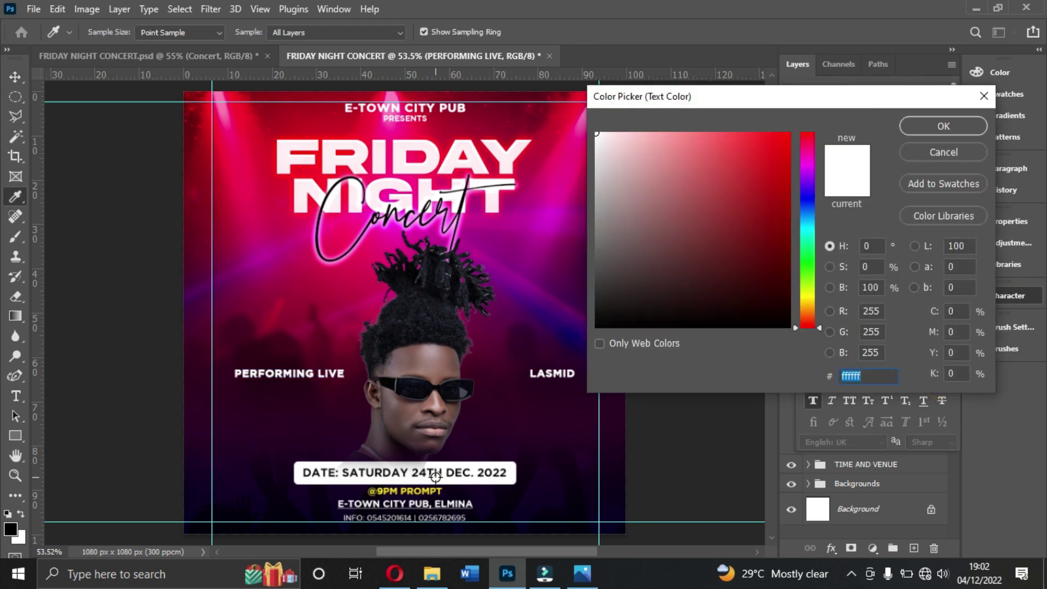
pyautogui.hotkey('ctrl', '+')
pyautogui.hotkey('ctrl', '+')
pyautogui.hotkey('ctrl', '+')
pyautogui.hotkey('ctrl', '+')
pyautogui.hotkey('ctrl', '+')
pyautogui.hotkey('ctrl', '+')
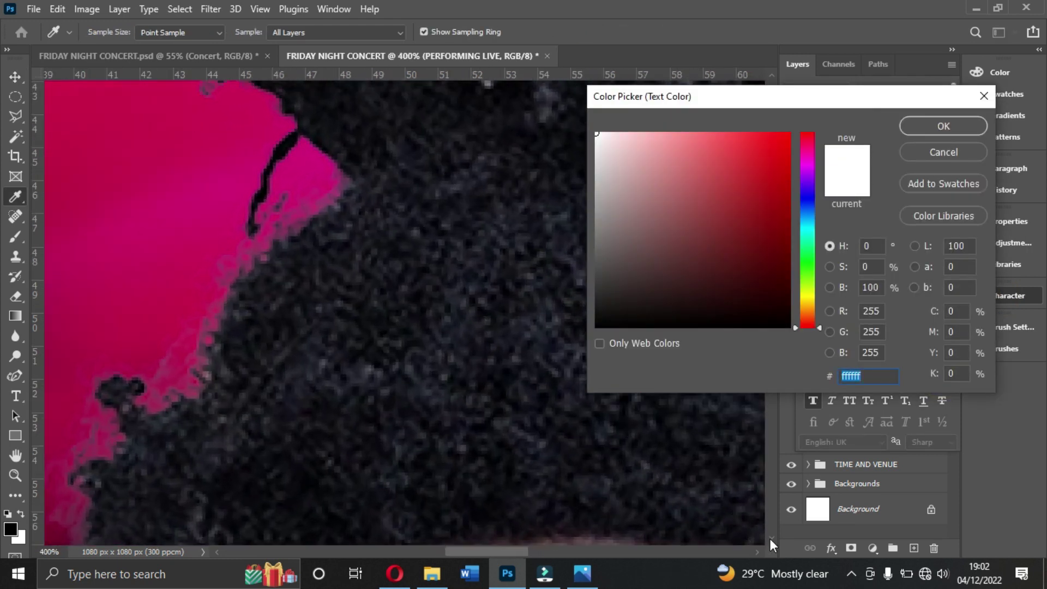
pyautogui.scroll(-5, 771, 539)
pyautogui.moveTo(776, 99); pyautogui.dragTo(357, 108)
pyautogui.moveTo(771, 338); pyautogui.dragTo(768, 445)
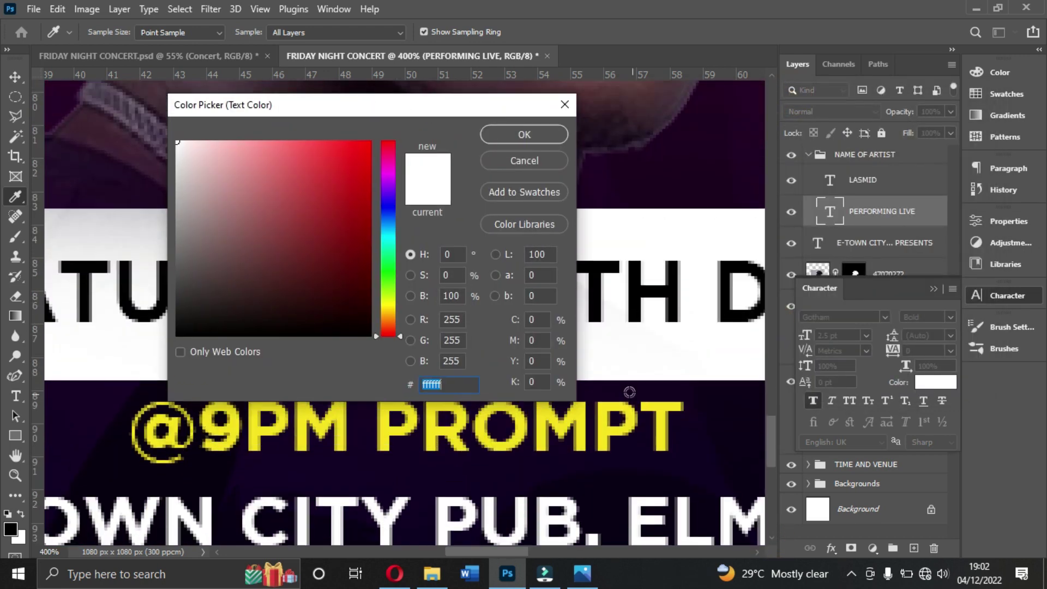
pyautogui.click(338, 434)
pyautogui.click(341, 430)
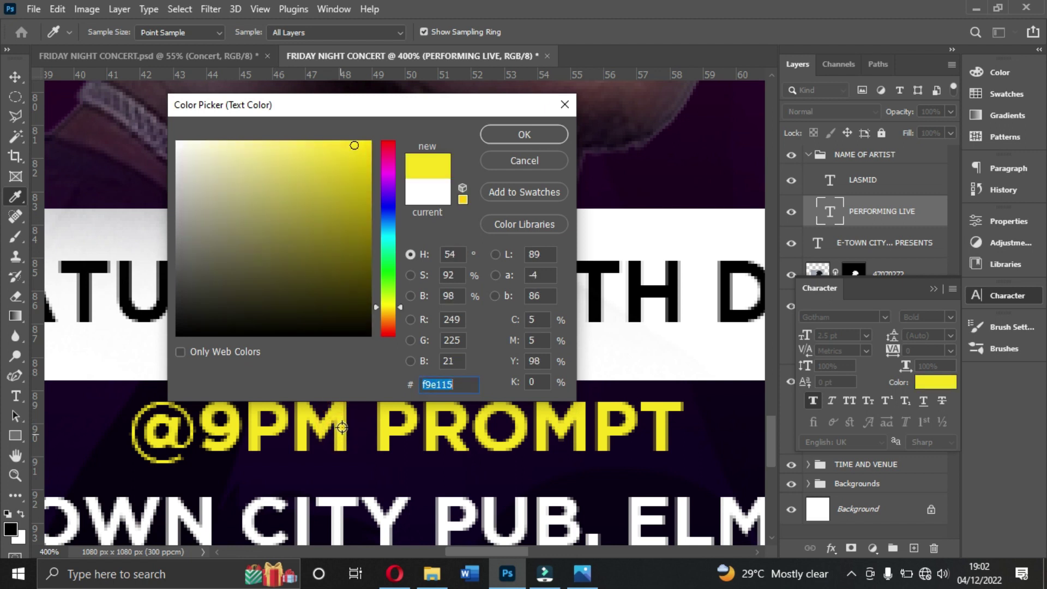
pyautogui.click(506, 134)
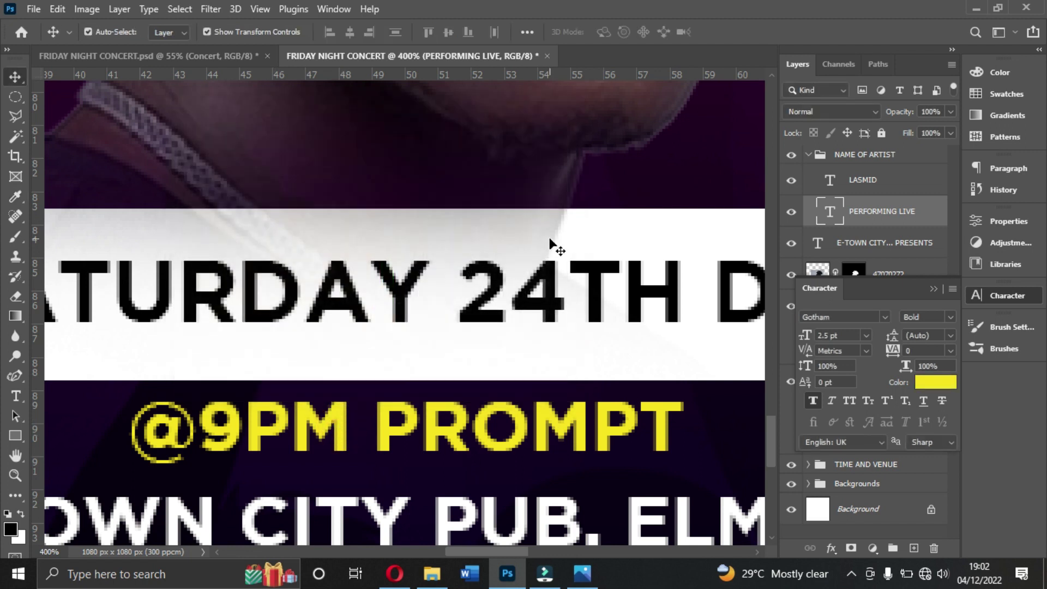
pyautogui.hotkey('ctrl', '0')
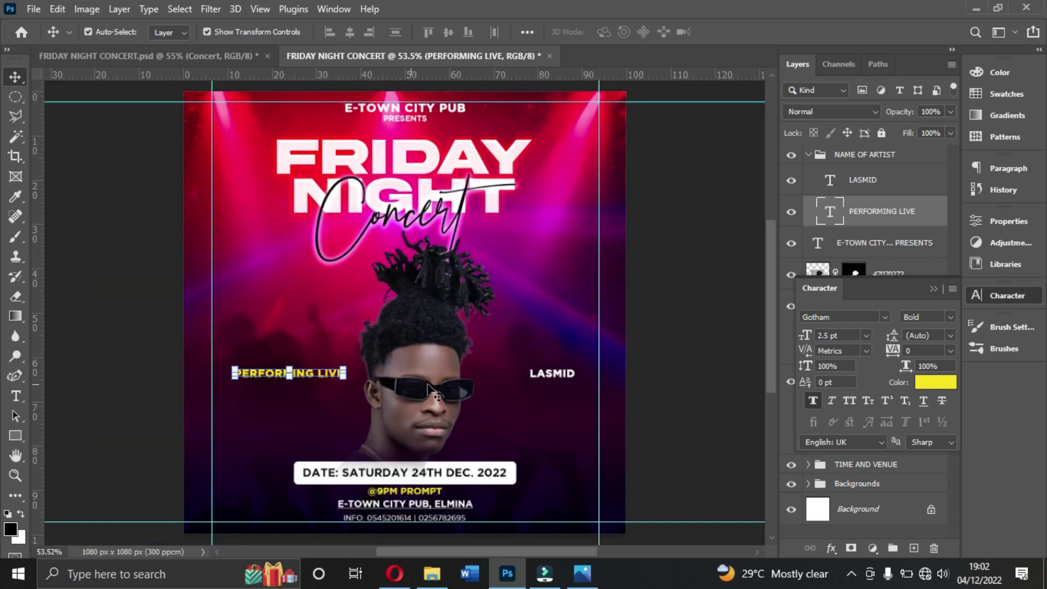
pyautogui.click(627, 363)
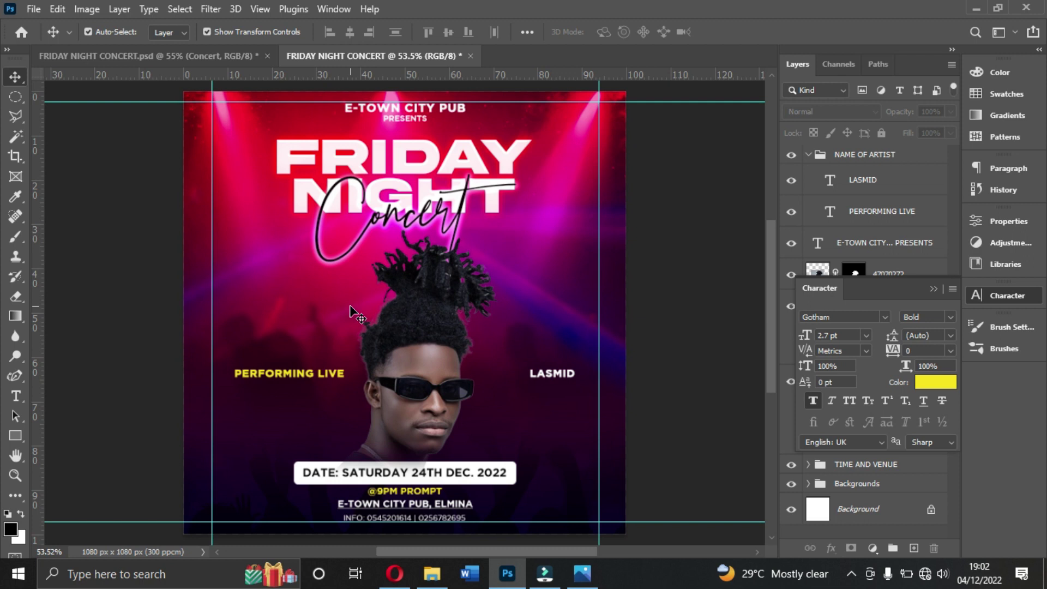
pyautogui.click(424, 366)
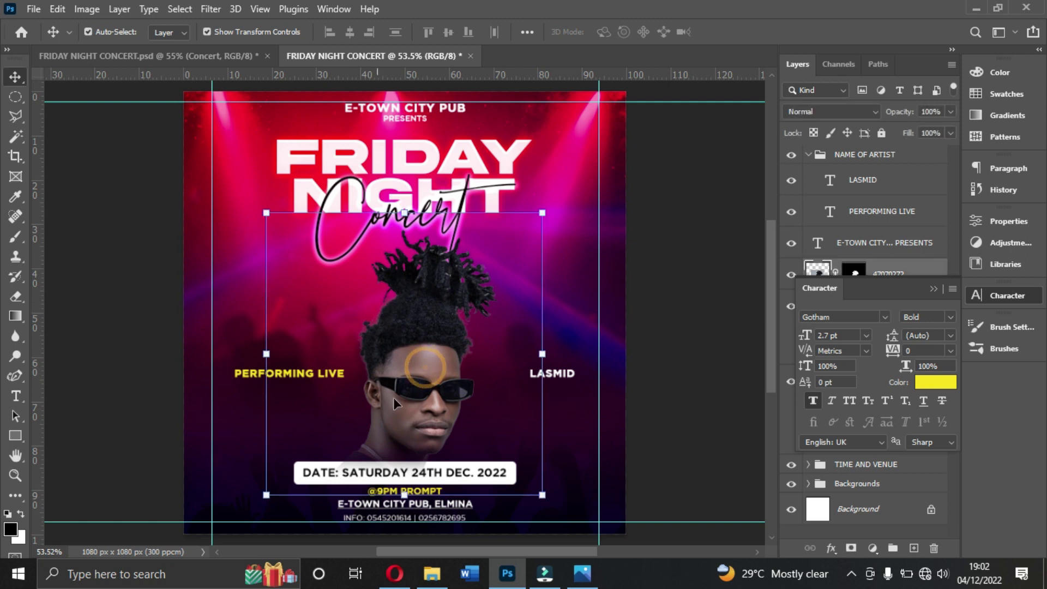
pyautogui.click(402, 497)
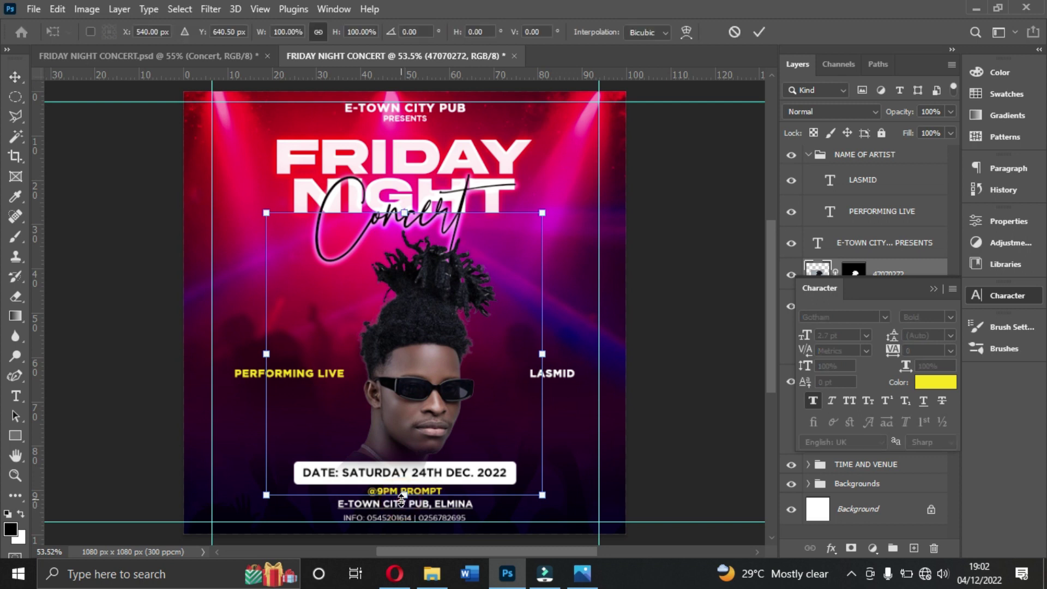
pyautogui.doubleClick(410, 432)
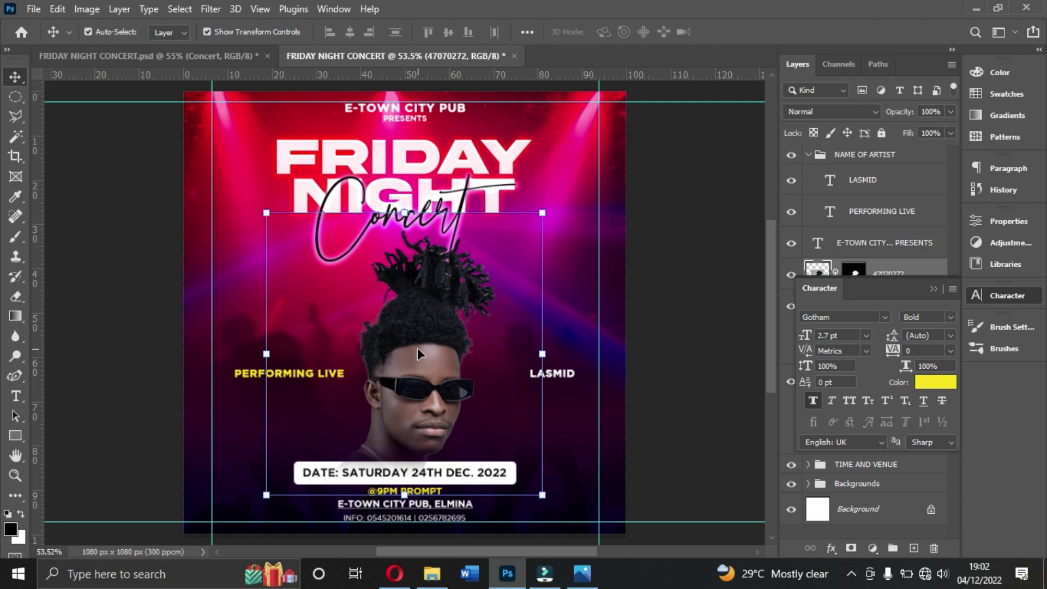
pyautogui.click(217, 10)
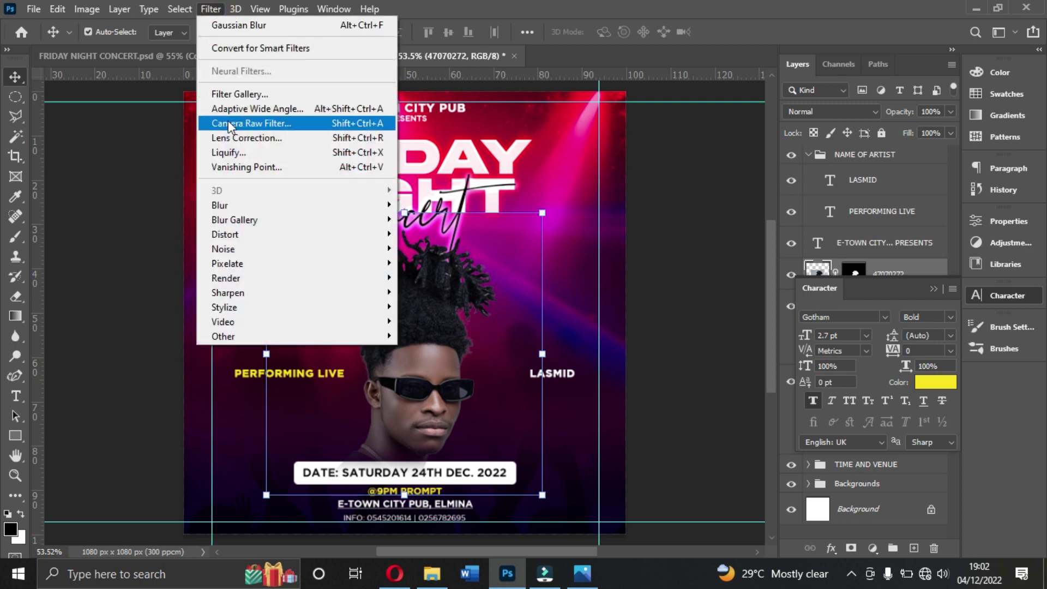
pyautogui.click(305, 123)
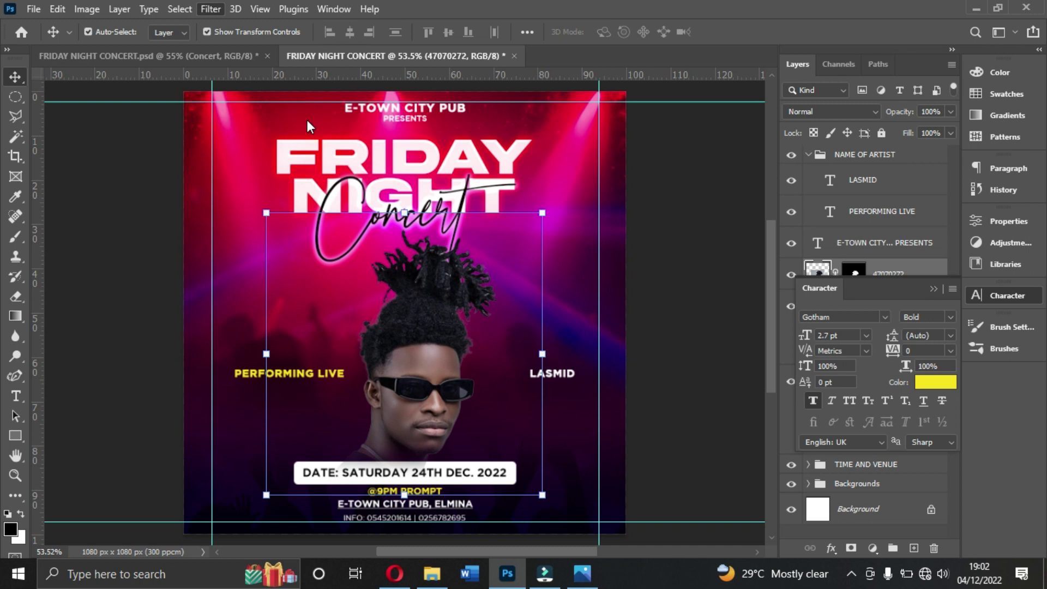
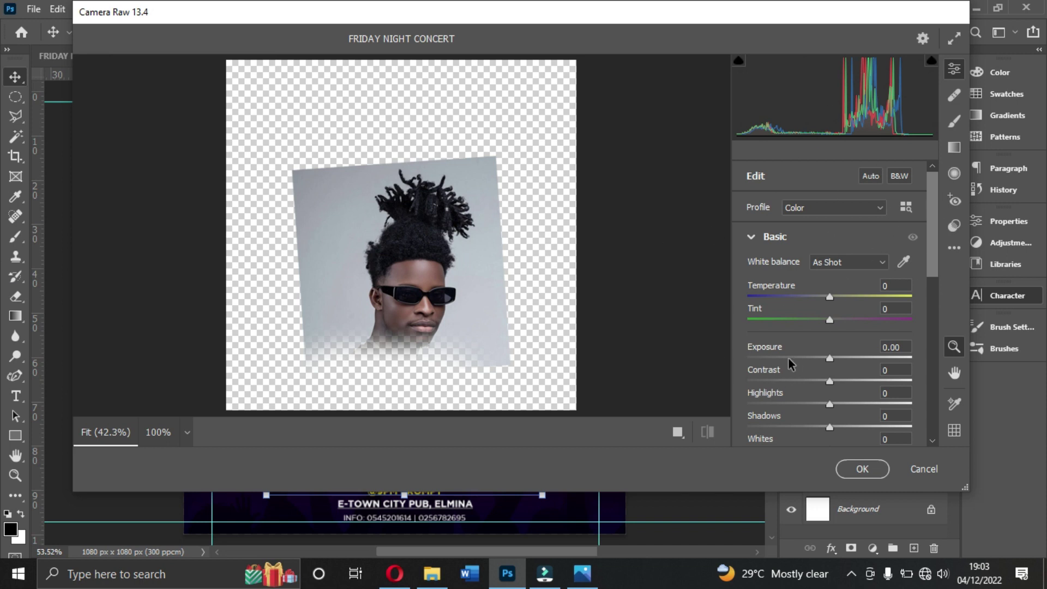
# Step: Raise Clarity to +50 in the Camera Raw Basic panel to sharpen the portrait
pyautogui.scroll(-5, 789, 363)
pyautogui.scroll(2, 772, 246)
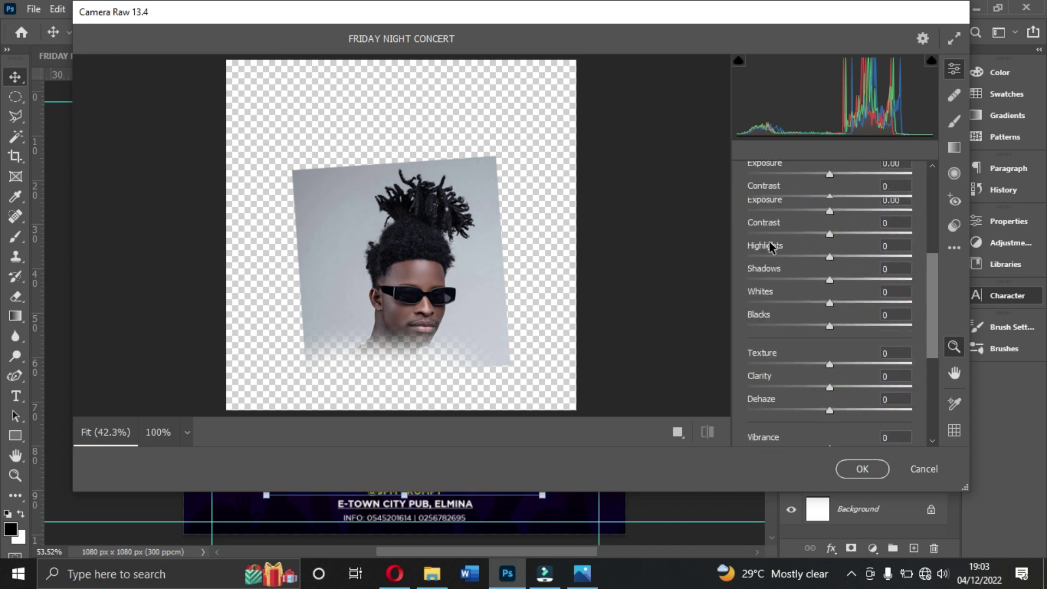
pyautogui.scroll(3, 772, 247)
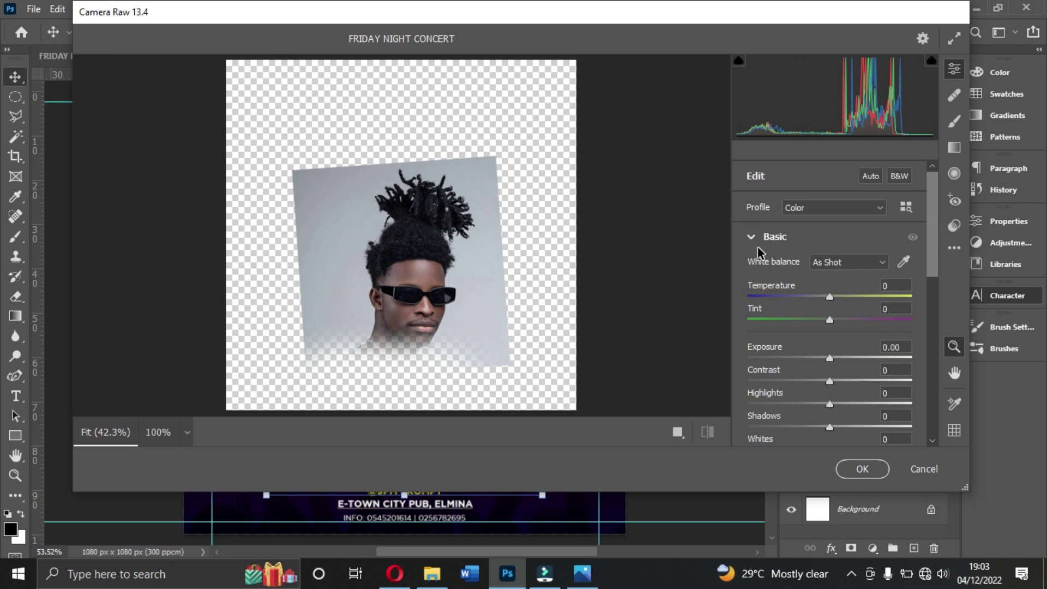
pyautogui.click(751, 238)
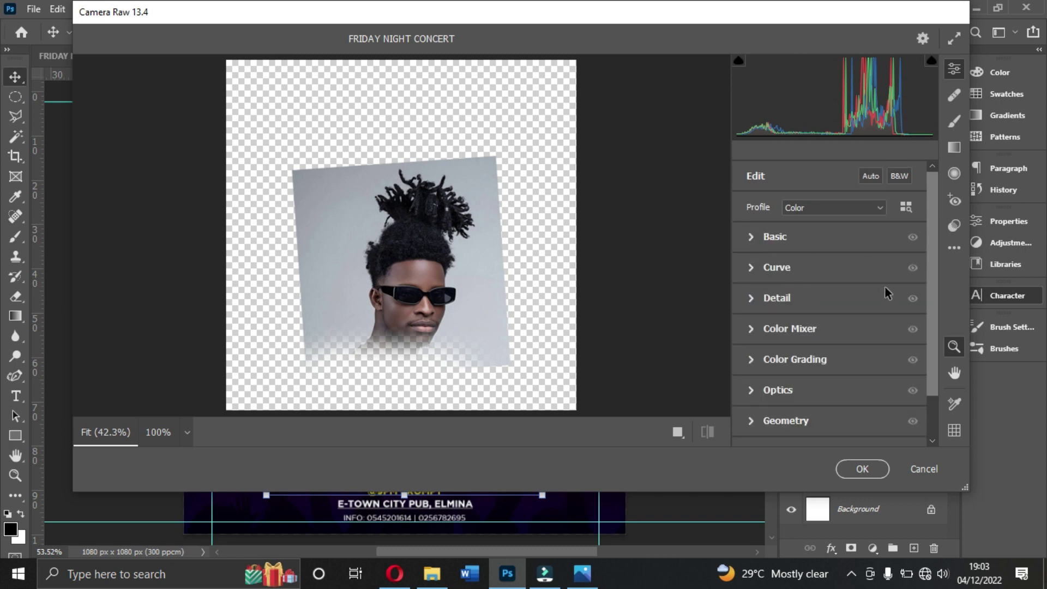
pyautogui.click(757, 238)
pyautogui.scroll(-2, 803, 312)
pyautogui.scroll(-2, 802, 312)
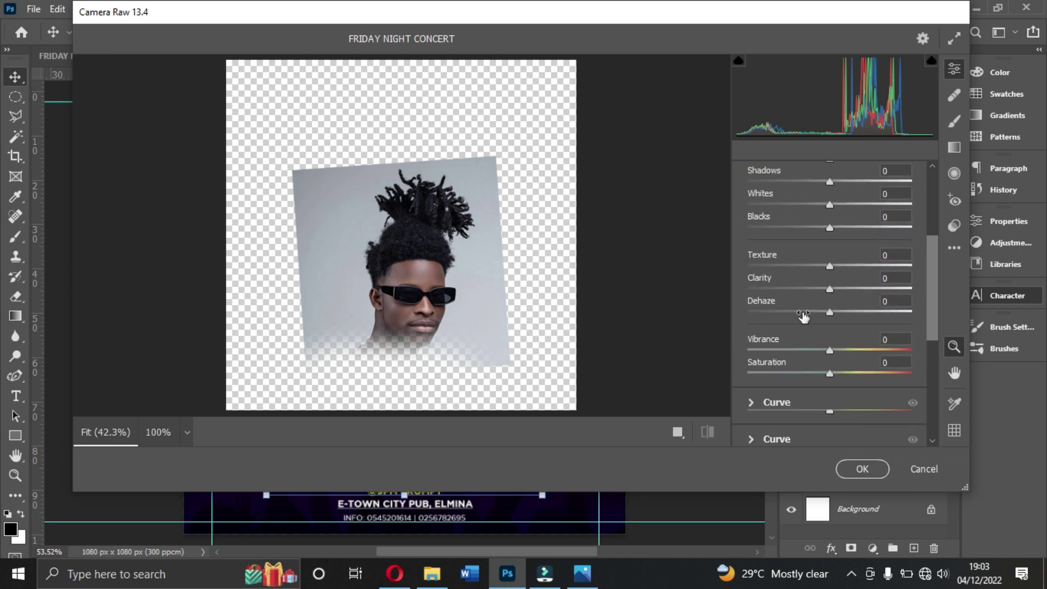
pyautogui.moveTo(830, 290); pyautogui.dragTo(870, 289)
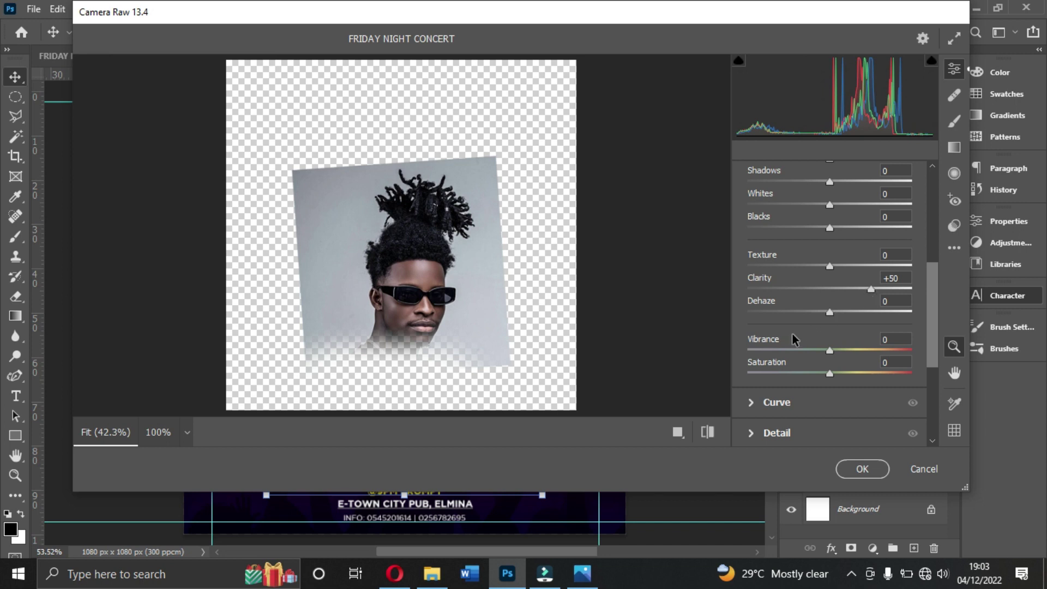
# Step: Nudge Exposure up to +0.05 to brighten the portrait slightly
pyautogui.scroll(2, 780, 346)
pyautogui.scroll(3, 782, 352)
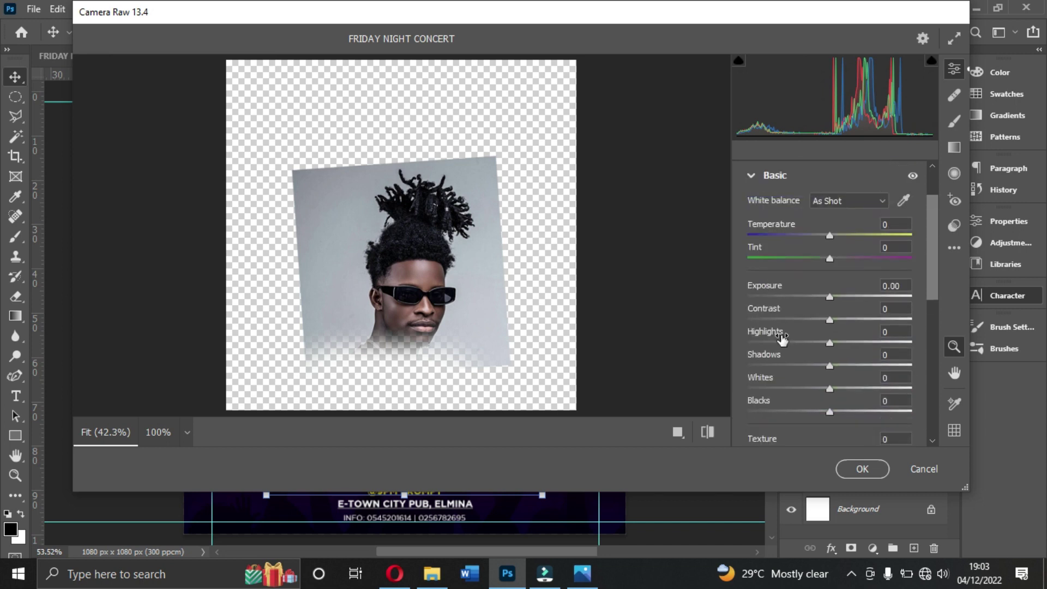
pyautogui.scroll(1, 782, 338)
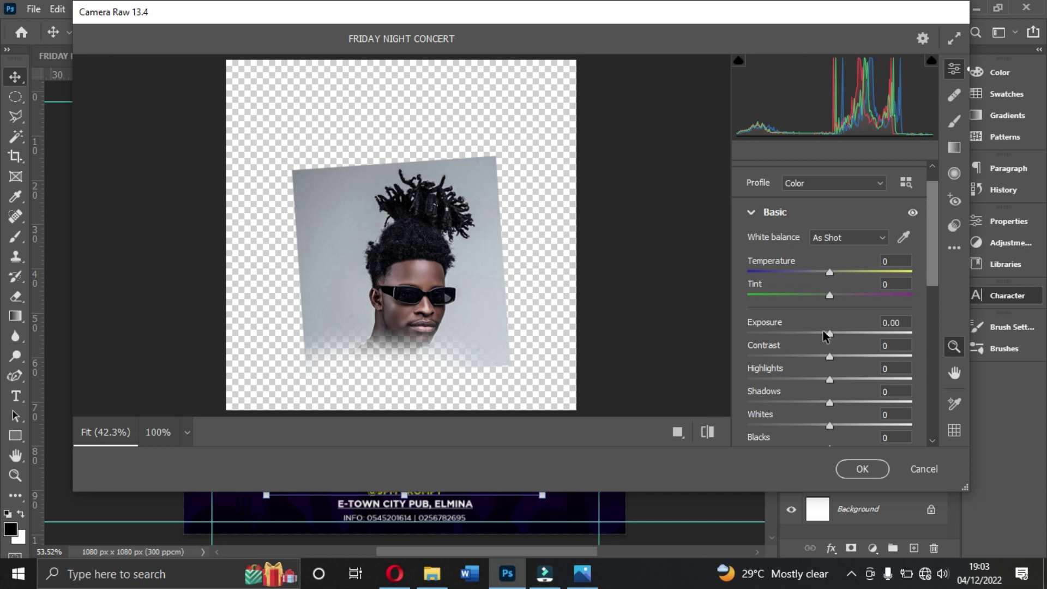
pyautogui.moveTo(831, 334)
pyautogui.mouseDown()
pyautogui.moveTo(840, 335)
pyautogui.moveTo(831, 341)
pyautogui.mouseUp()
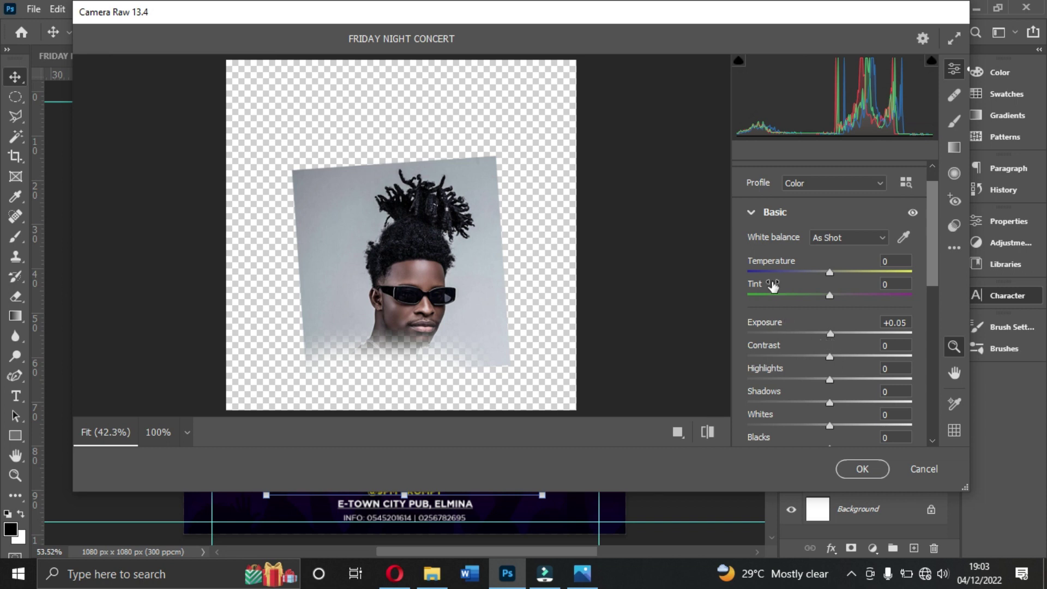
# Step: Review the Detail panel, then apply the Camera Raw adjustments to the portrait
pyautogui.click(752, 214)
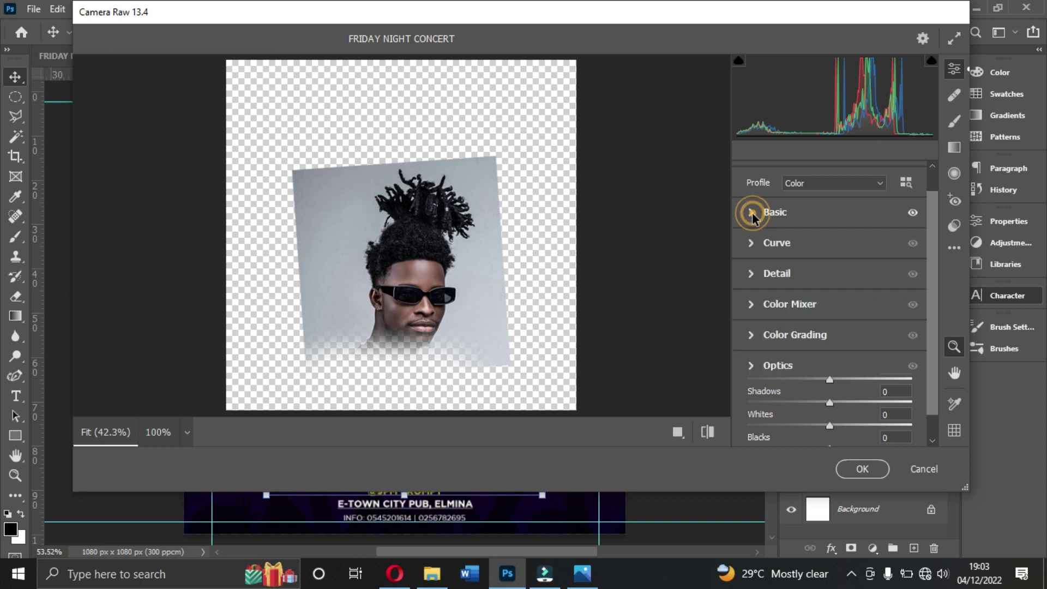
pyautogui.click(753, 274)
pyautogui.scroll(-4, 793, 313)
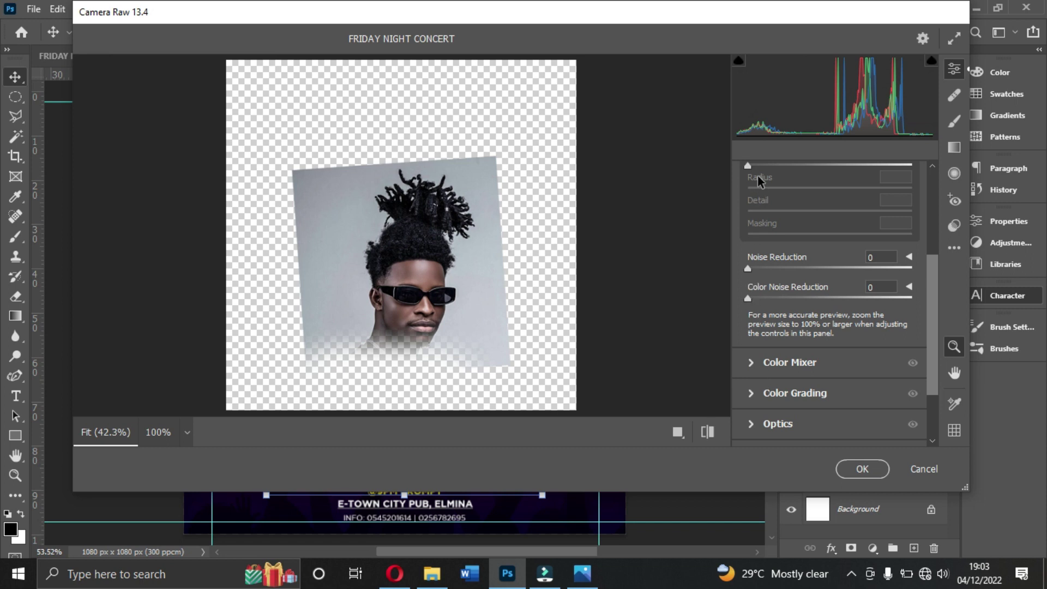
pyautogui.scroll(4, 766, 231)
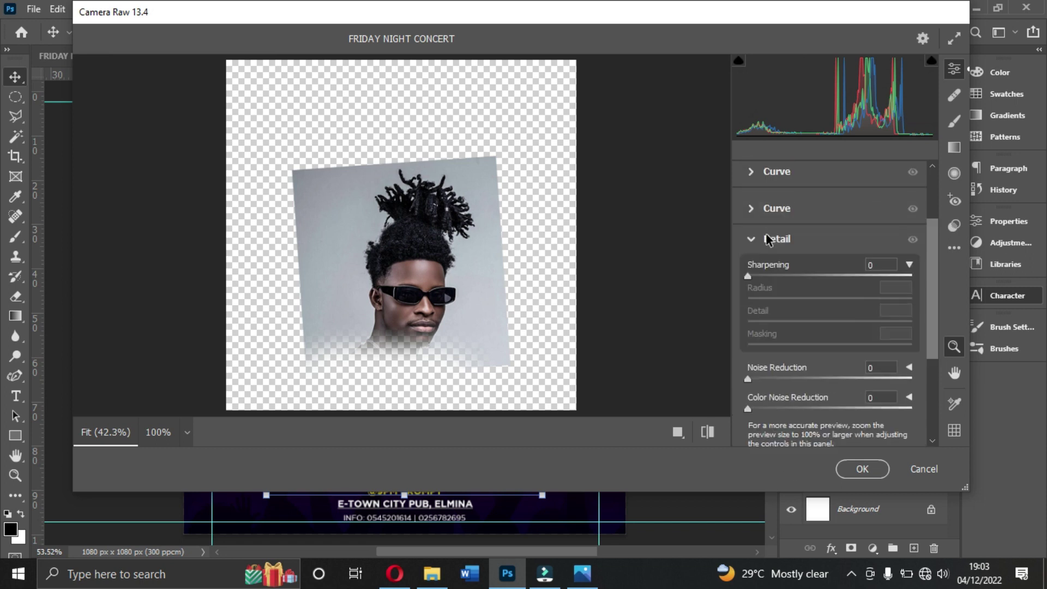
pyautogui.click(751, 277)
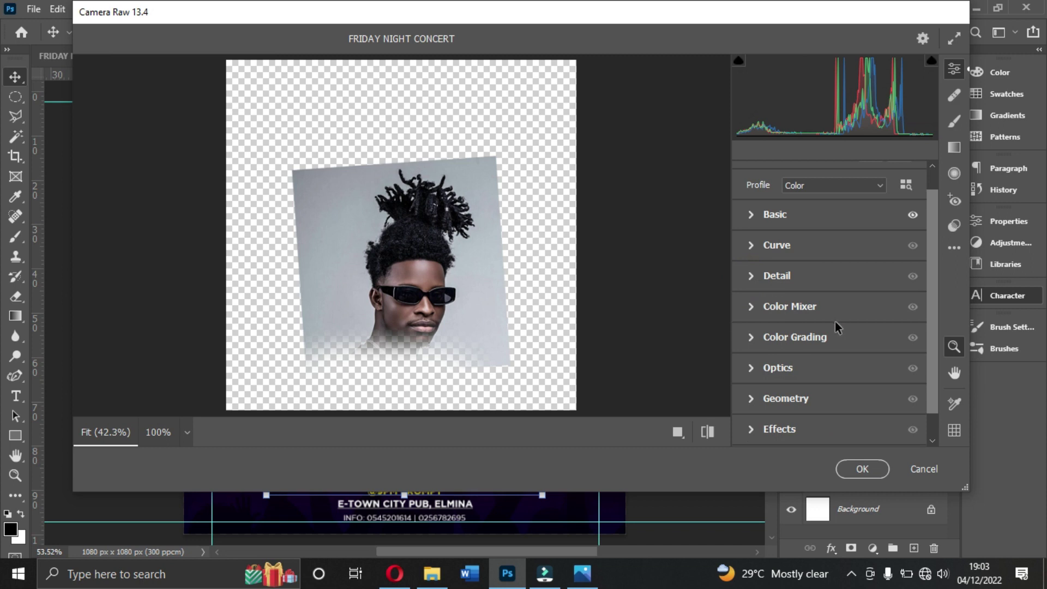
pyautogui.click(751, 214)
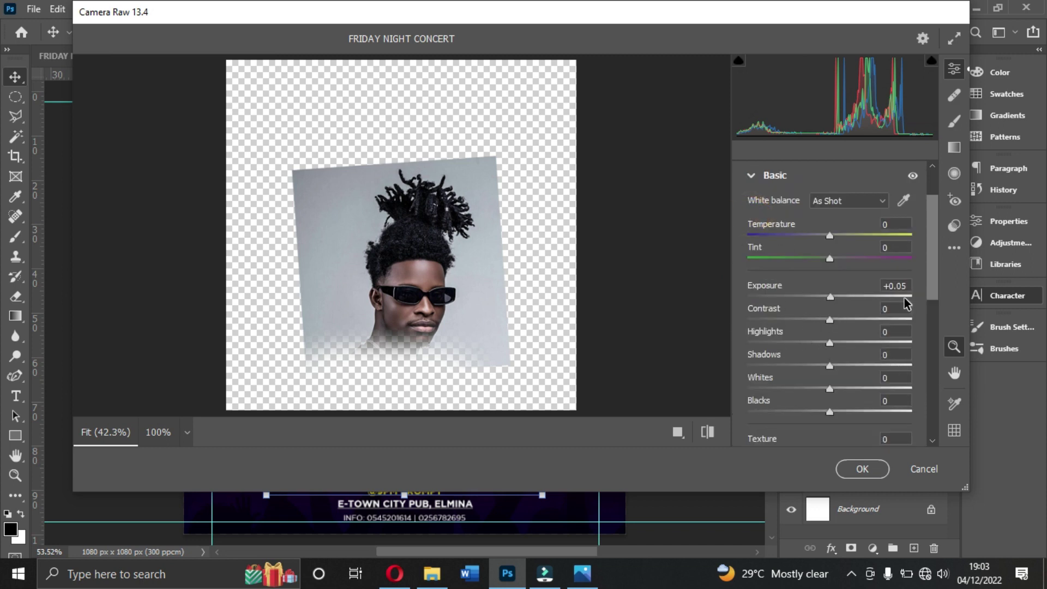
pyautogui.scroll(-3, 837, 361)
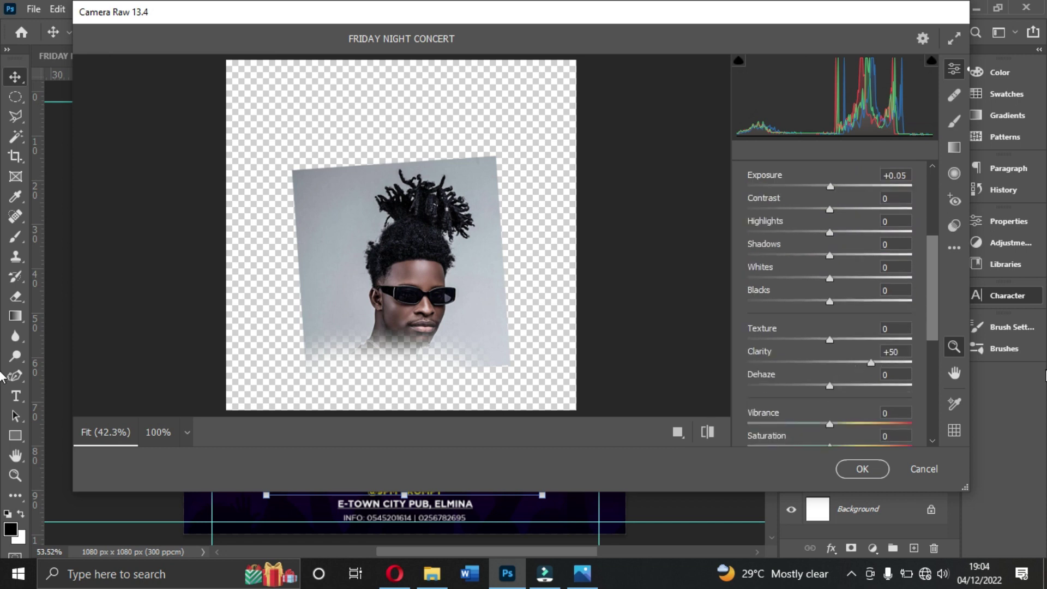
pyautogui.click(865, 469)
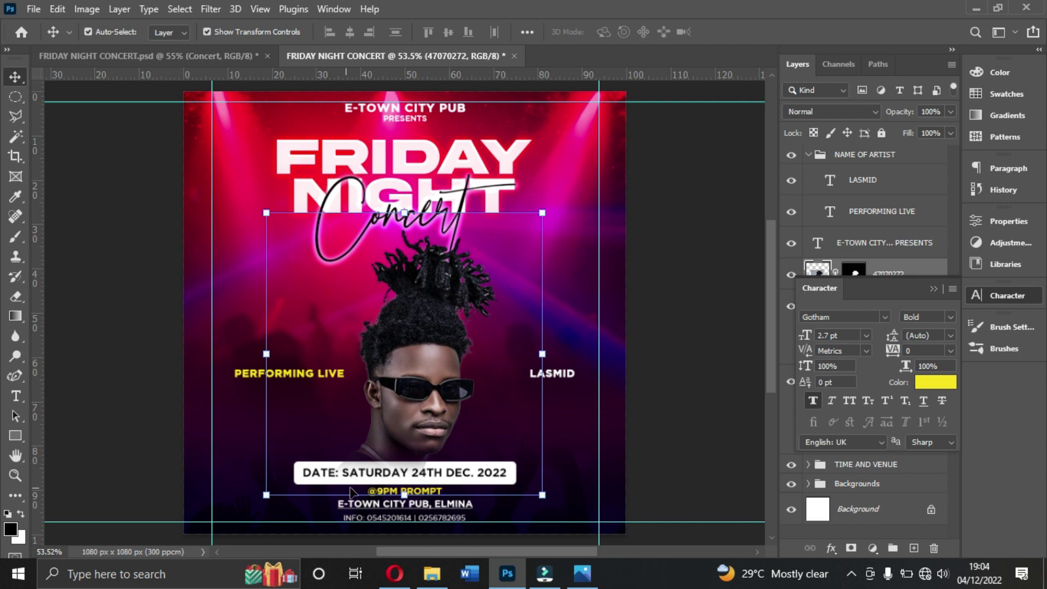
# Step: Close the Character panel, collapse the NAME OF ARTIST group, and toggle the portrait to compare
pyautogui.click(424, 432)
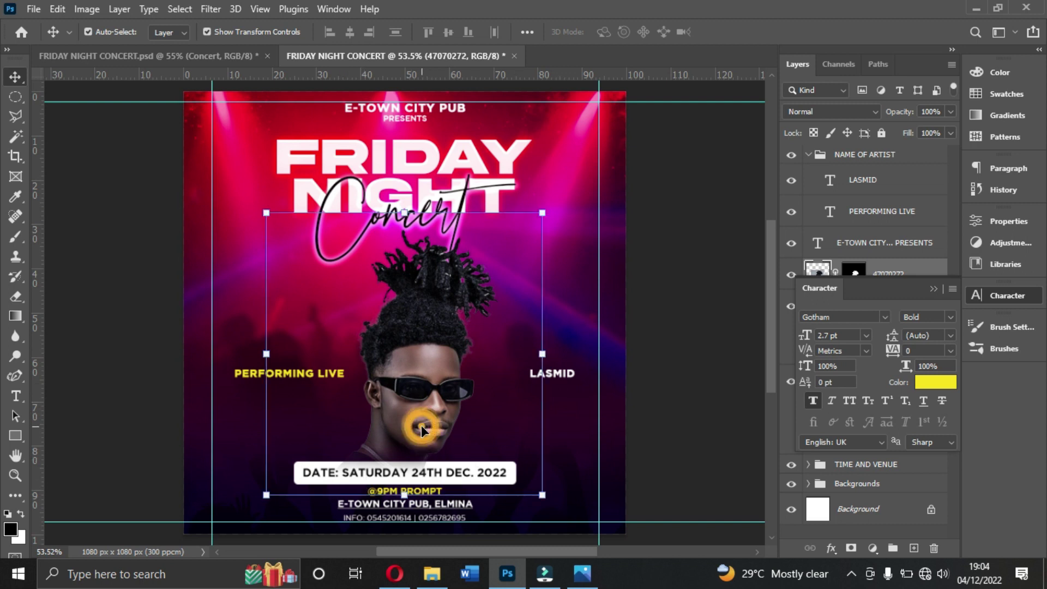
pyautogui.click(933, 289)
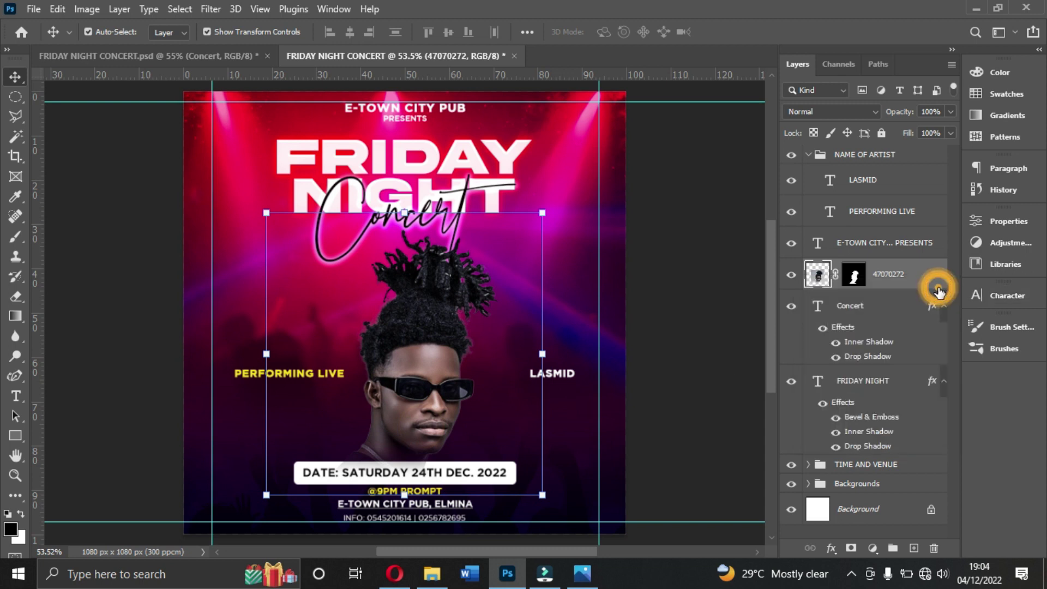
pyautogui.click(808, 155)
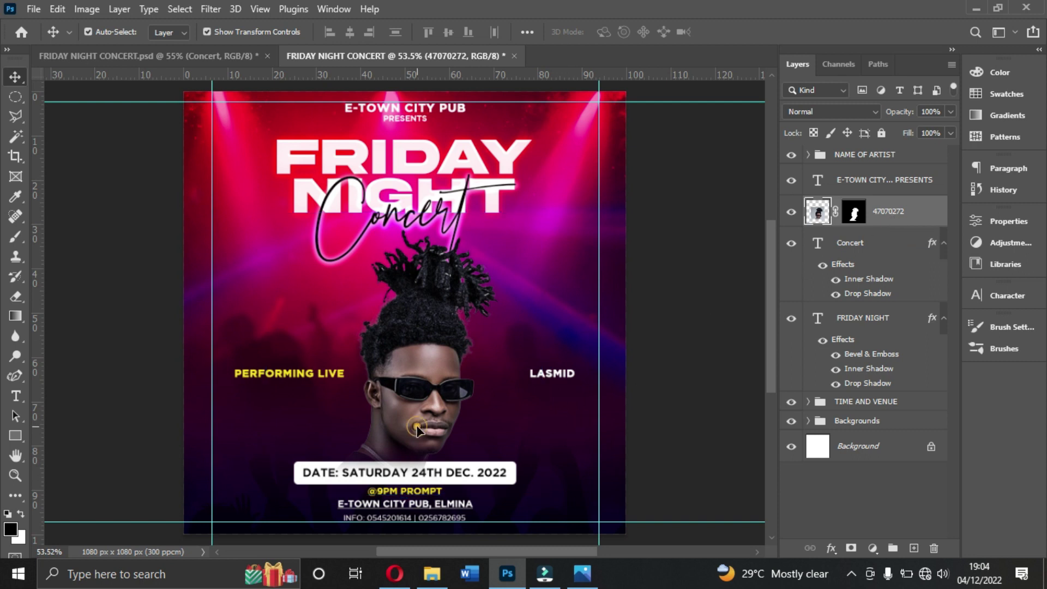
pyautogui.click(792, 212)
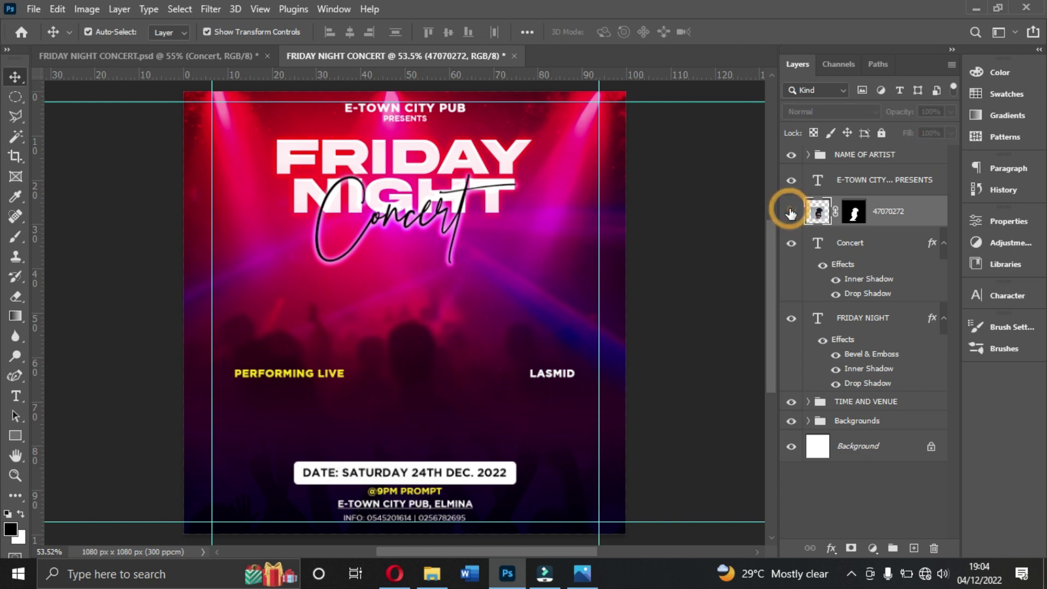
pyautogui.click(791, 212)
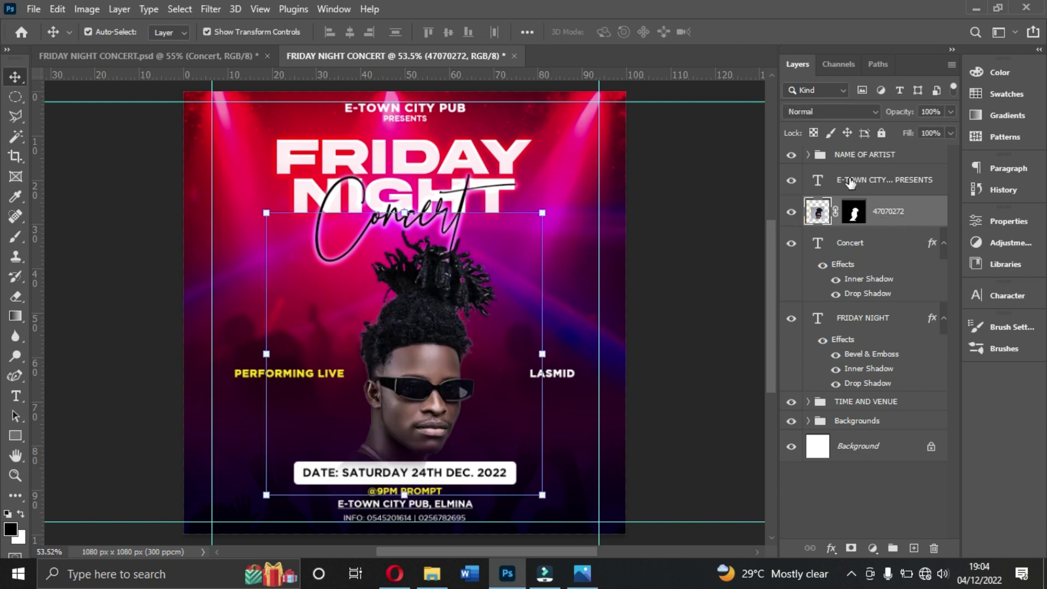
# Step: Move the portrait below the TIME AND VENUE group and both title layers beneath the portrait
pyautogui.moveTo(889, 212); pyautogui.dragTo(883, 419)
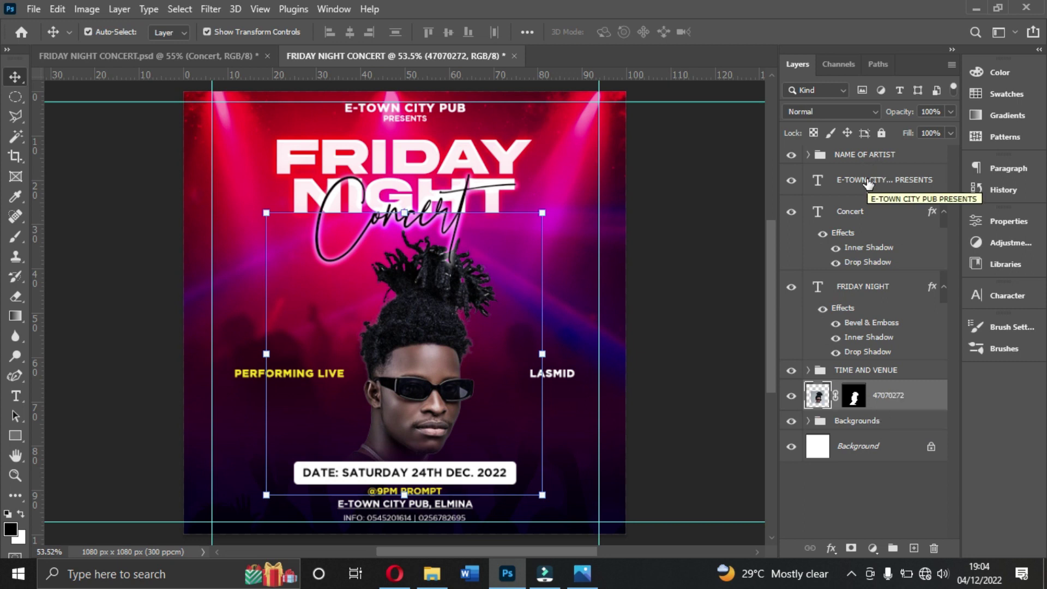
pyautogui.click(864, 290)
pyautogui.keyDown('ctrl'); pyautogui.click(870, 216); pyautogui.keyUp('ctrl')
pyautogui.moveTo(870, 293); pyautogui.dragTo(863, 413)
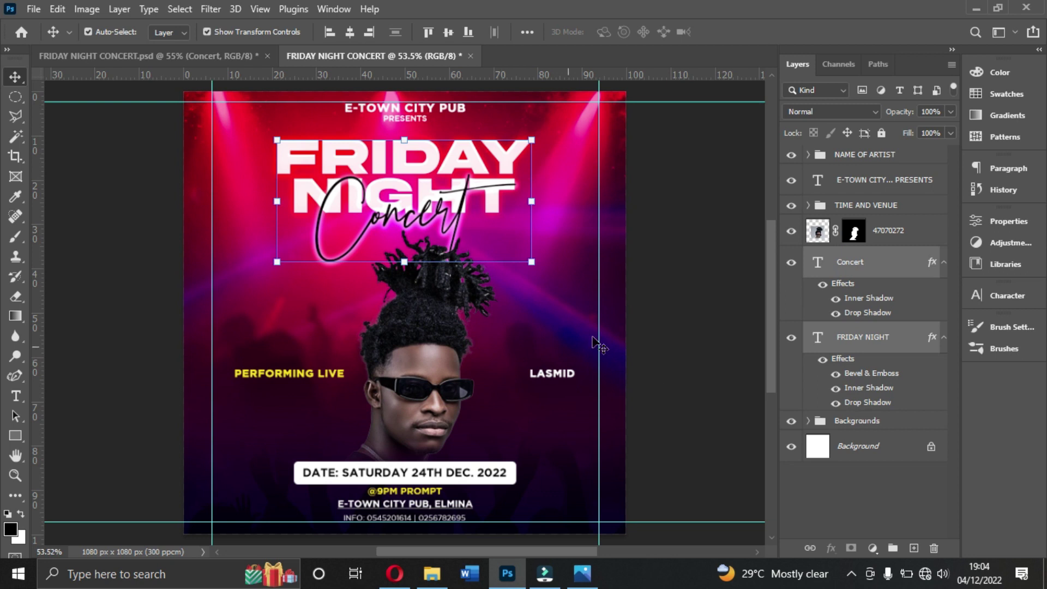
pyautogui.click(679, 323)
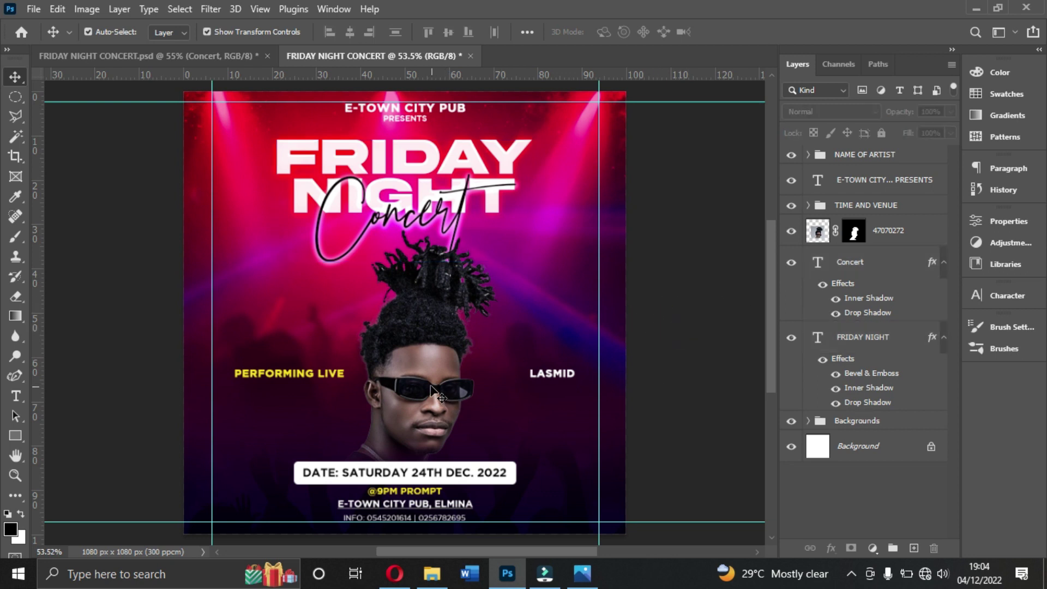
# Step: Add an empty Layer 1 directly above the portrait photo layer
pyautogui.click(439, 390)
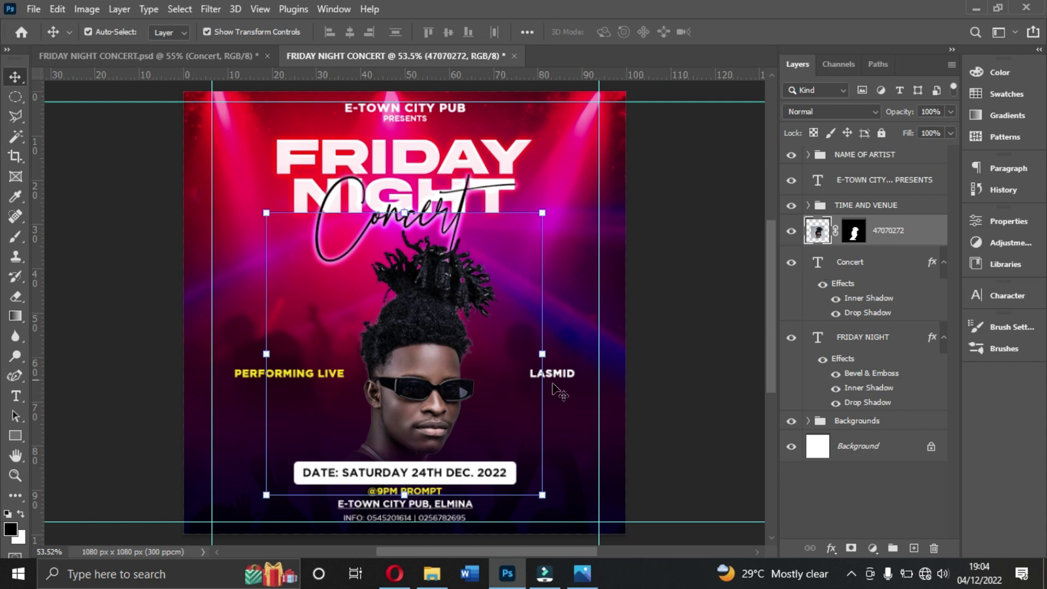
pyautogui.click(410, 388)
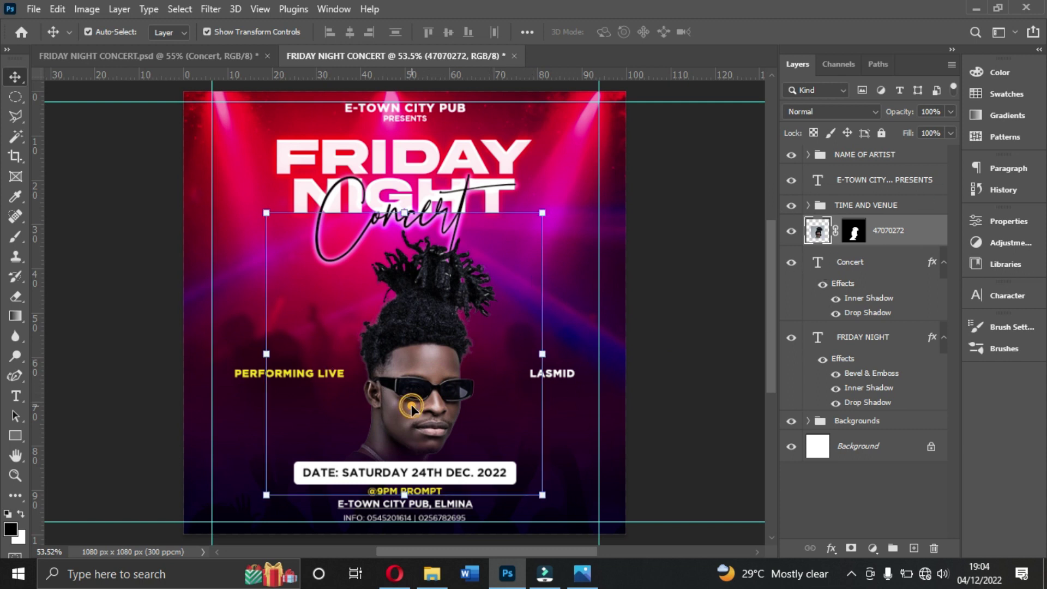
pyautogui.click(436, 480)
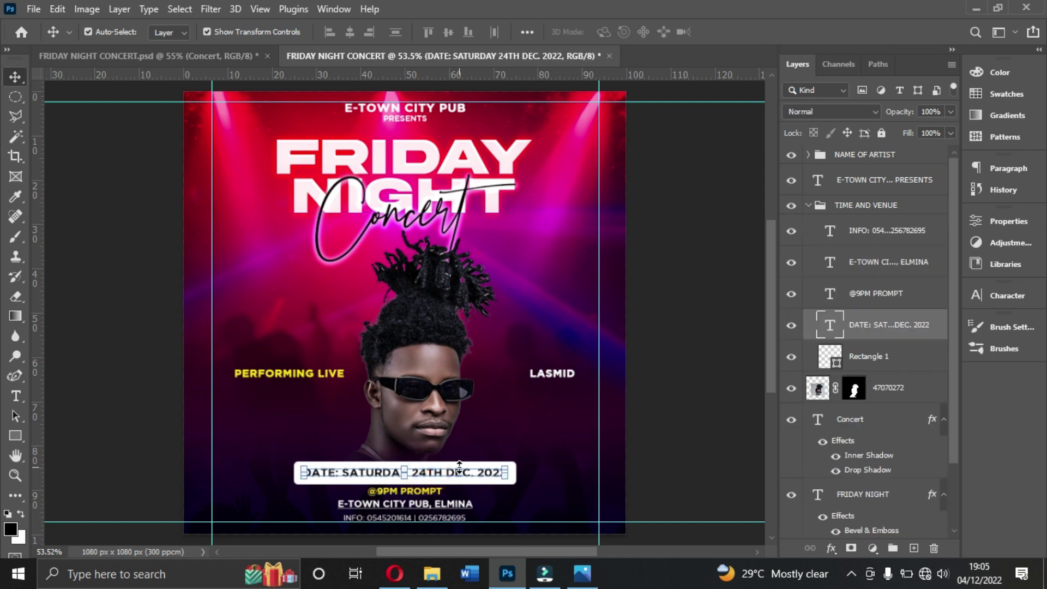
pyautogui.click(689, 433)
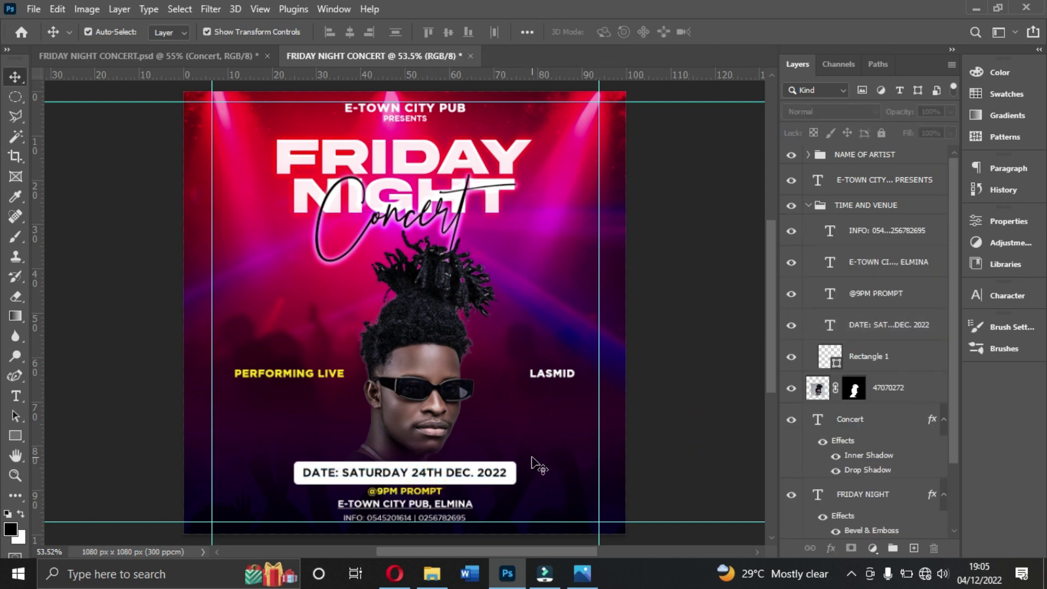
pyautogui.click(377, 400)
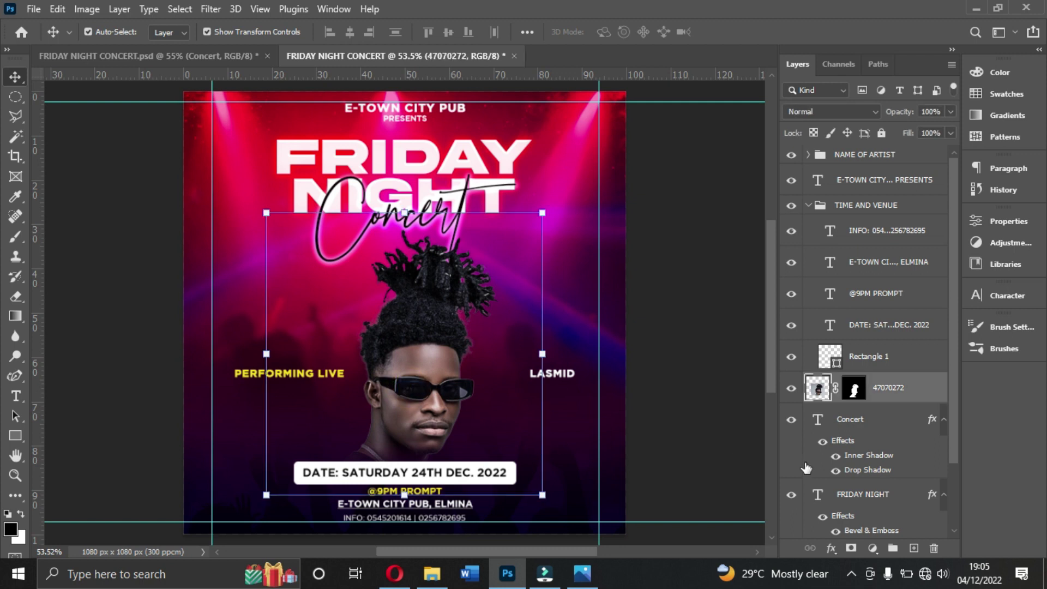
pyautogui.click(914, 549)
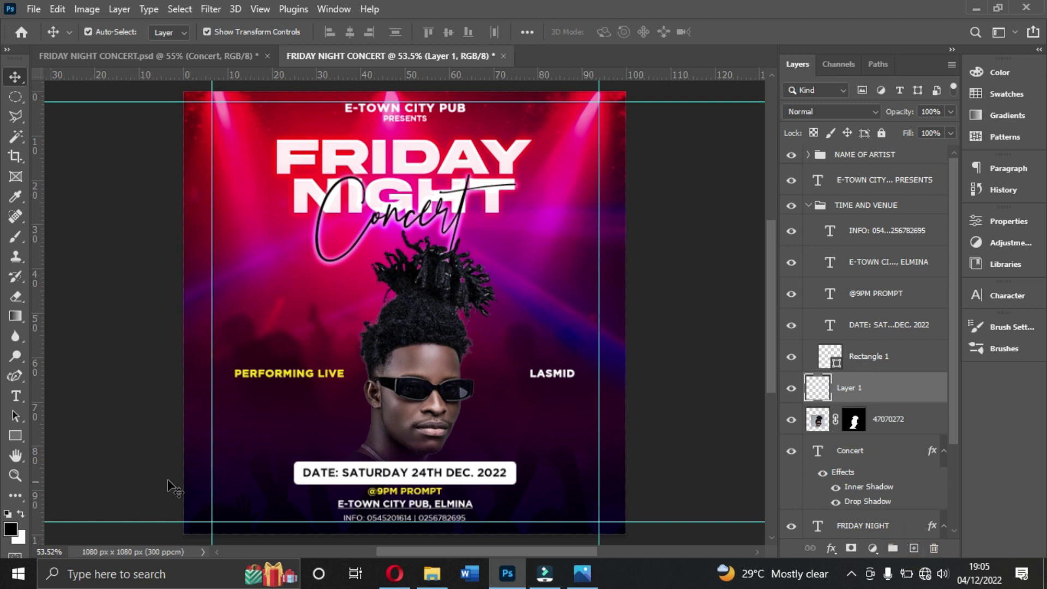
# Step: Choose the Brush tool and set its size to 800
pyautogui.click(17, 238)
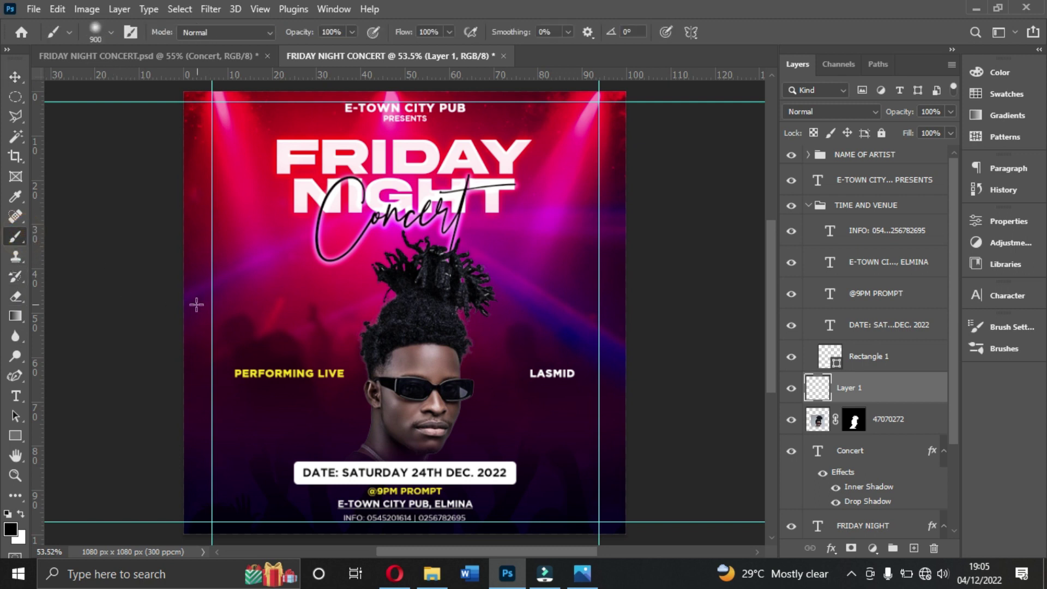
pyautogui.click(111, 32)
pyautogui.click(163, 62)
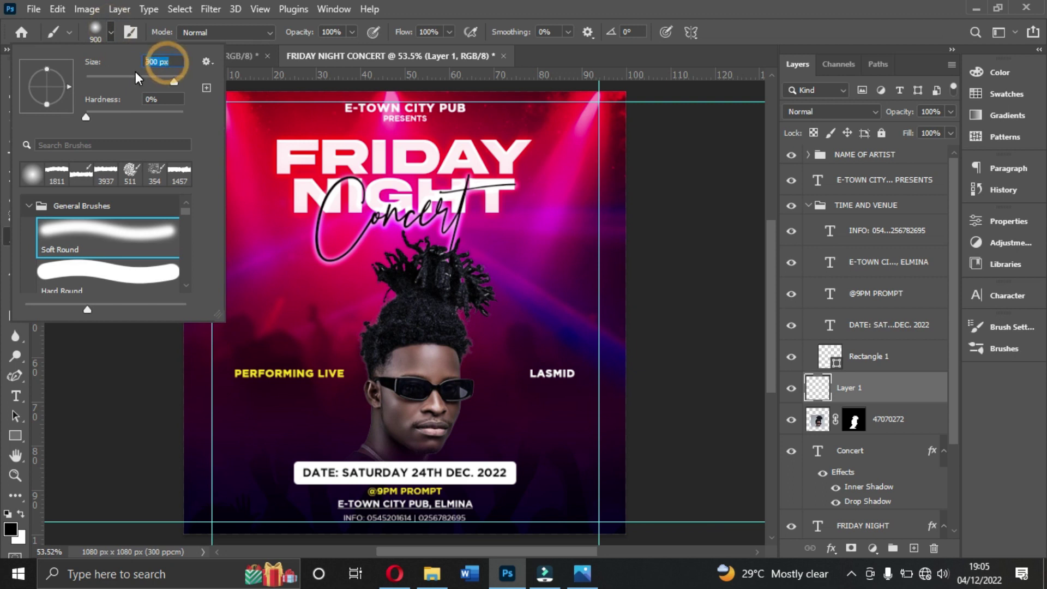
pyautogui.write('500')
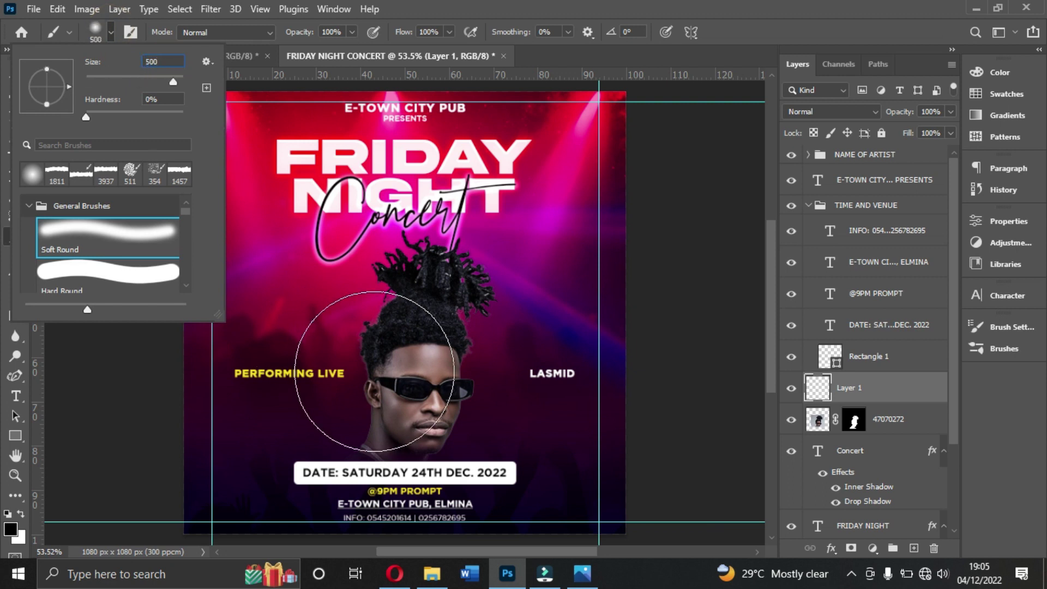
pyautogui.doubleClick(168, 60)
pyautogui.write('600')
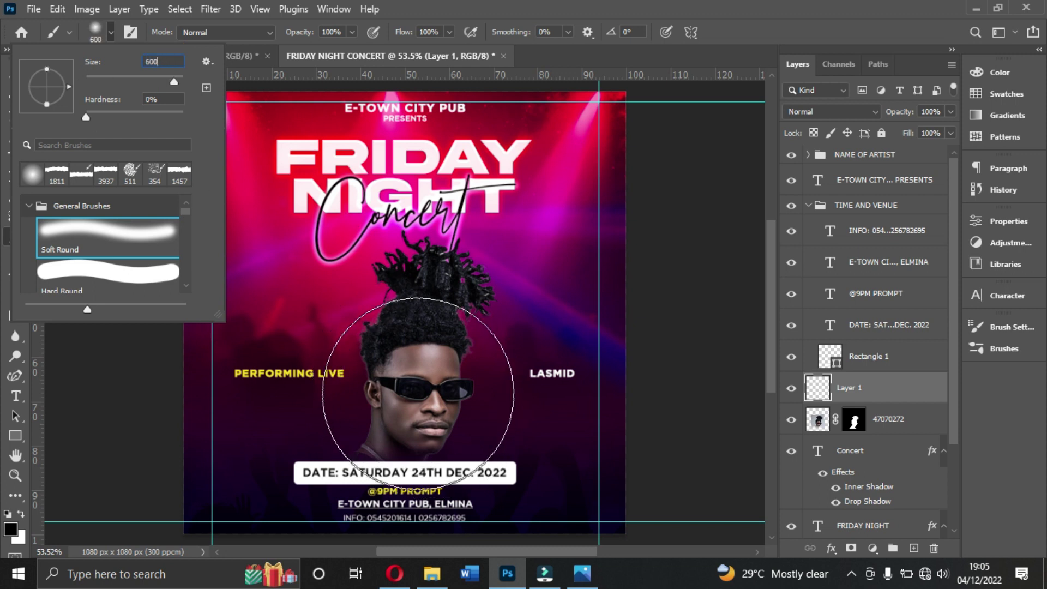
pyautogui.doubleClick(166, 62)
pyautogui.write('800')
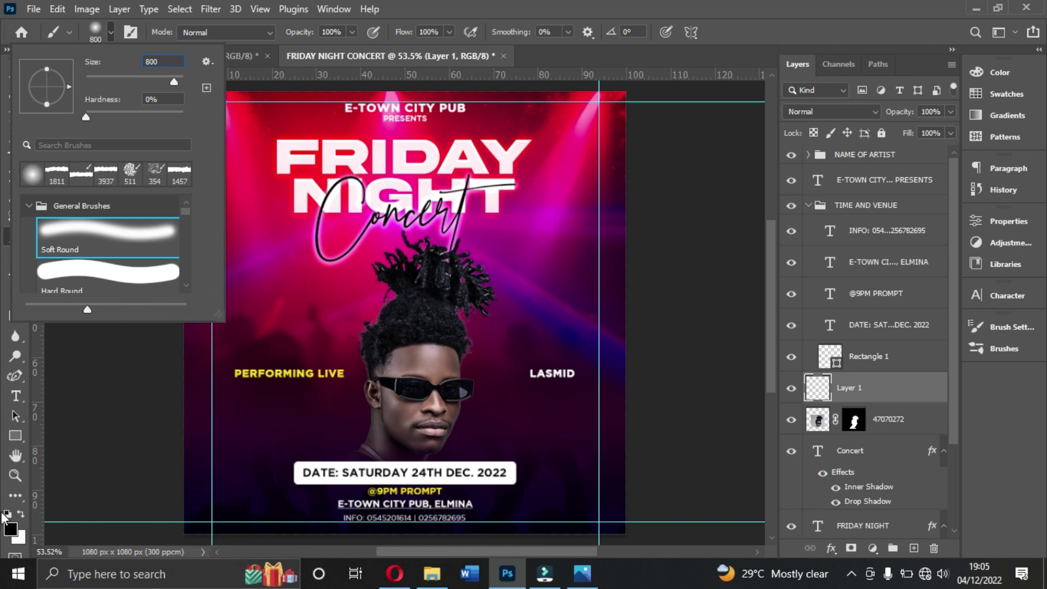
# Step: Sample the poster's red as the foreground colour and paint it over the face and chest
pyautogui.click(10, 529)
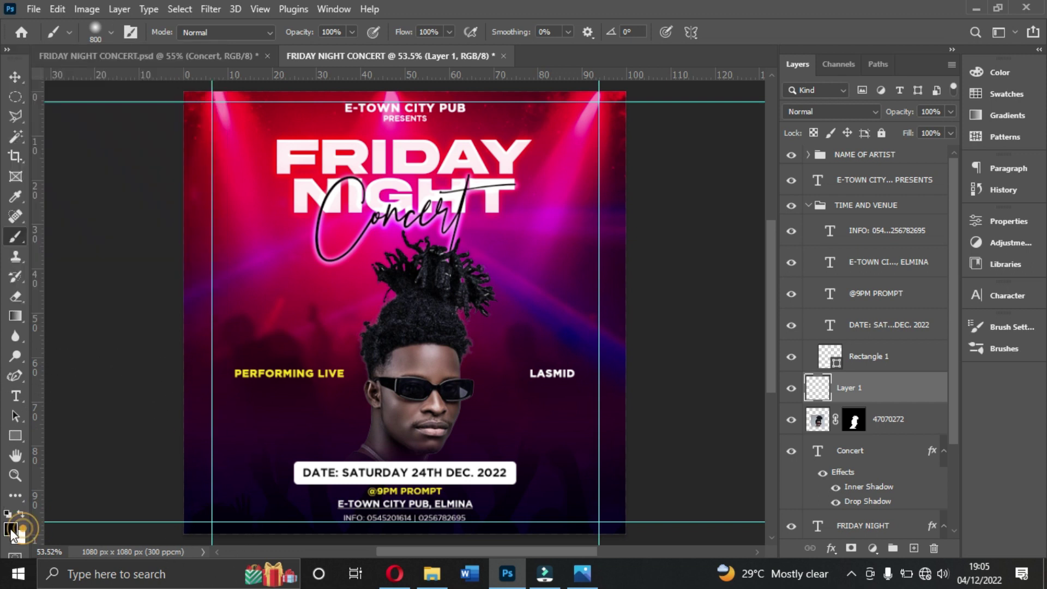
pyautogui.moveTo(470, 110); pyautogui.dragTo(915, 172)
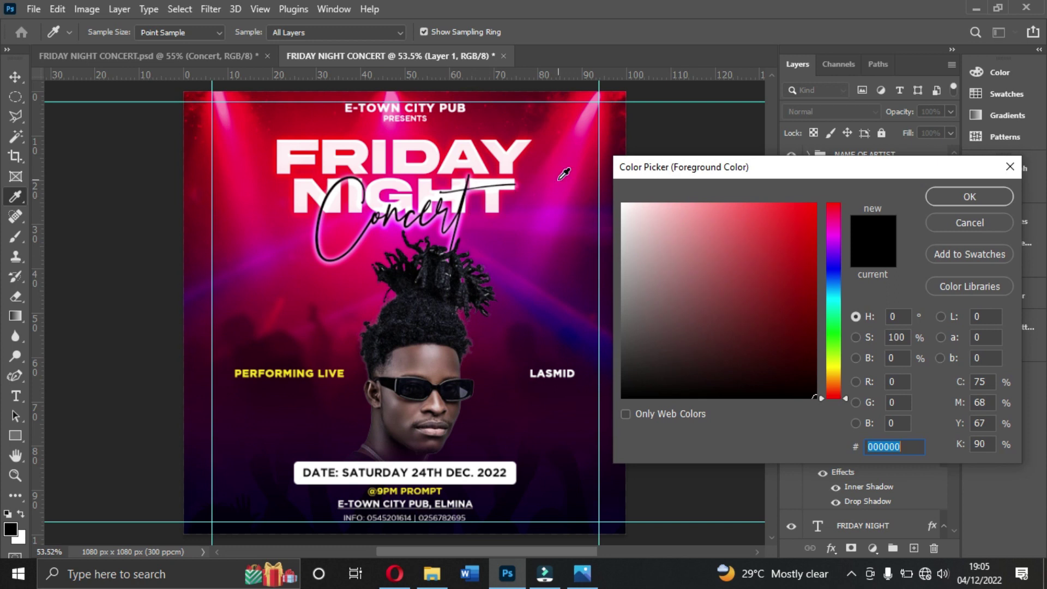
pyautogui.click(321, 170)
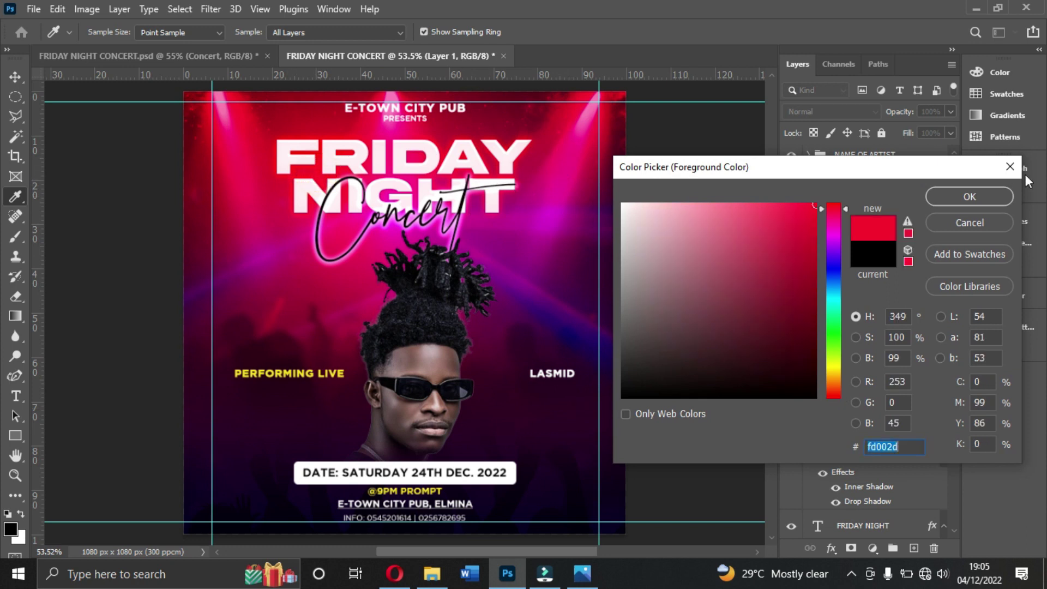
pyautogui.click(970, 196)
pyautogui.press('b')
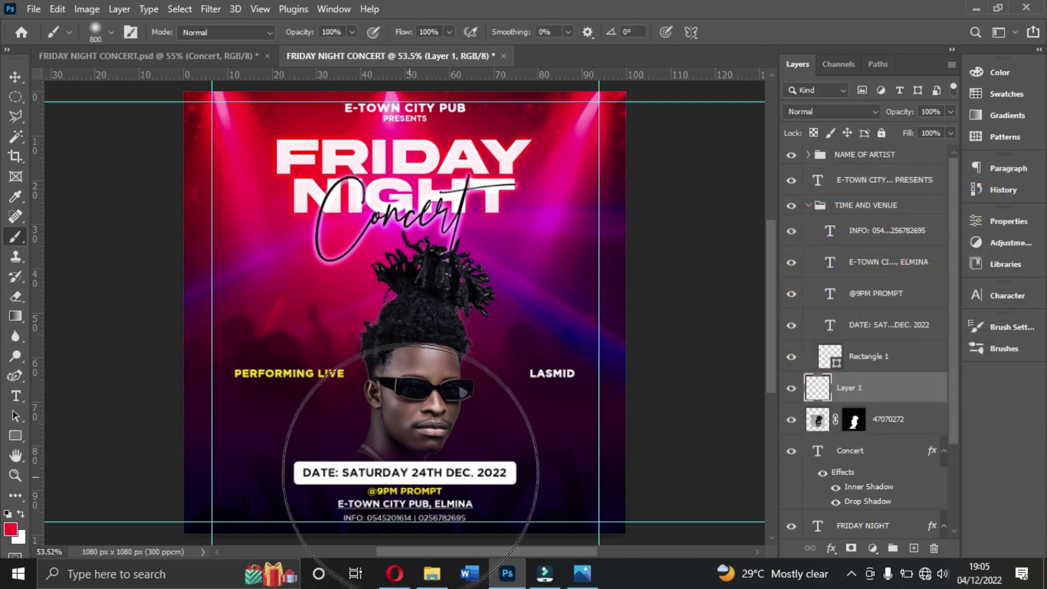
pyautogui.click(420, 437)
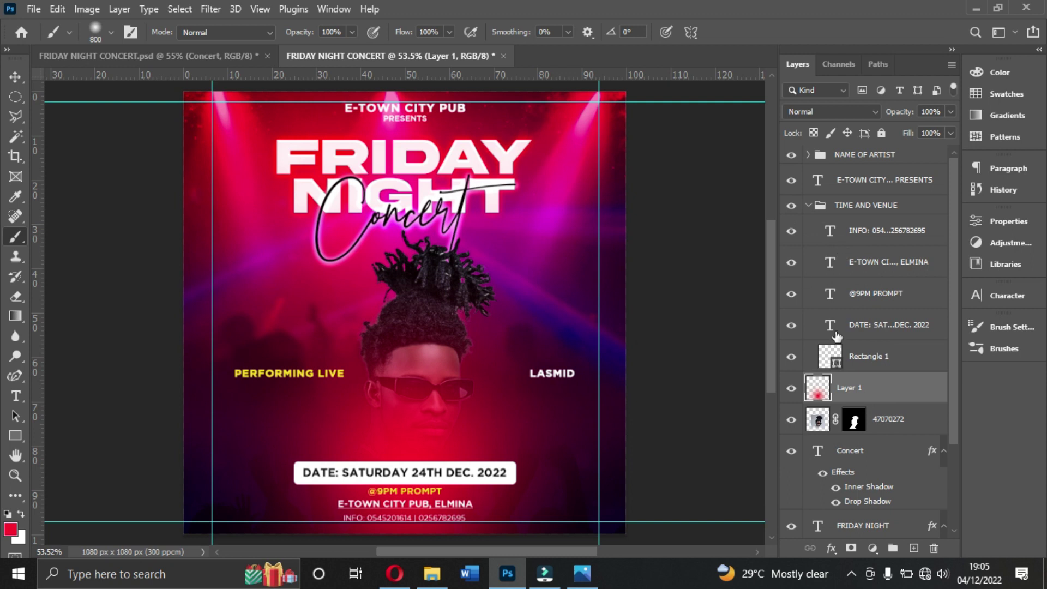
# Step: Sample the poster's magenta (cb00c0), reduce the brush to 700, and paint over the face again
pyautogui.click(11, 529)
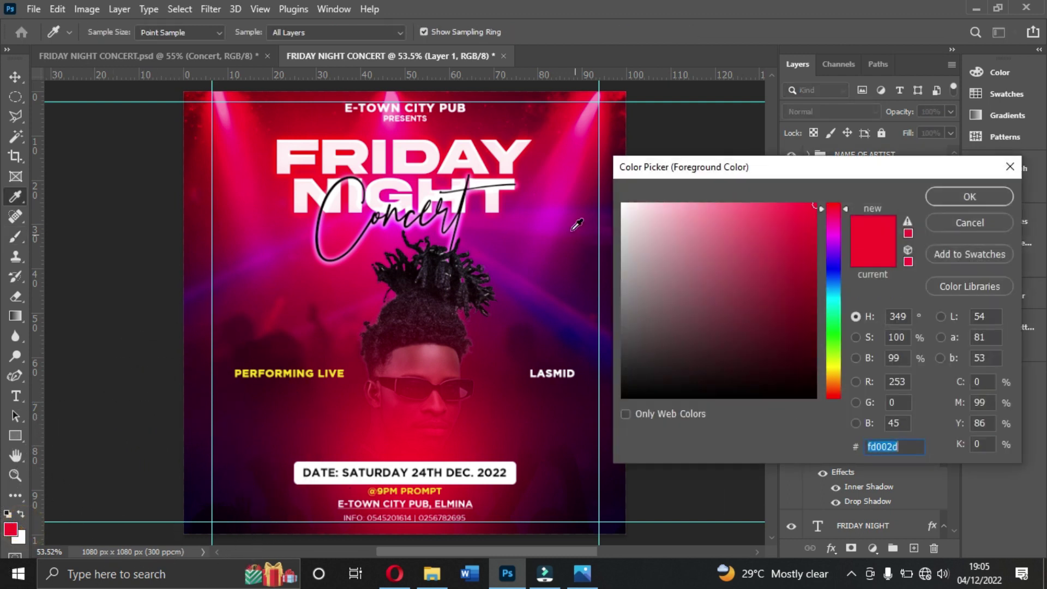
pyautogui.click(552, 309)
pyautogui.click(534, 226)
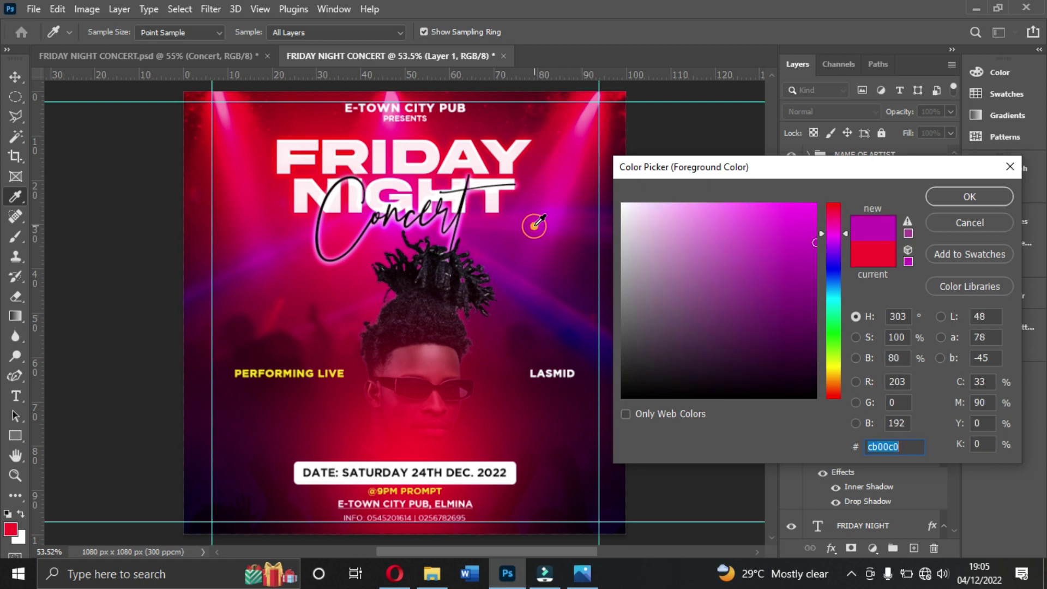
pyautogui.click(969, 197)
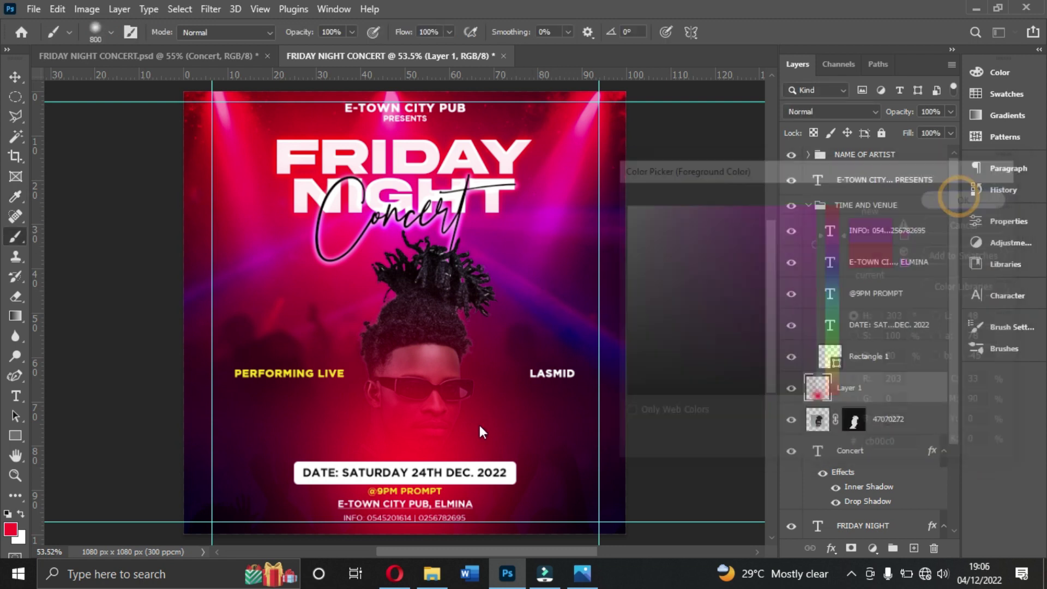
pyautogui.click(111, 32)
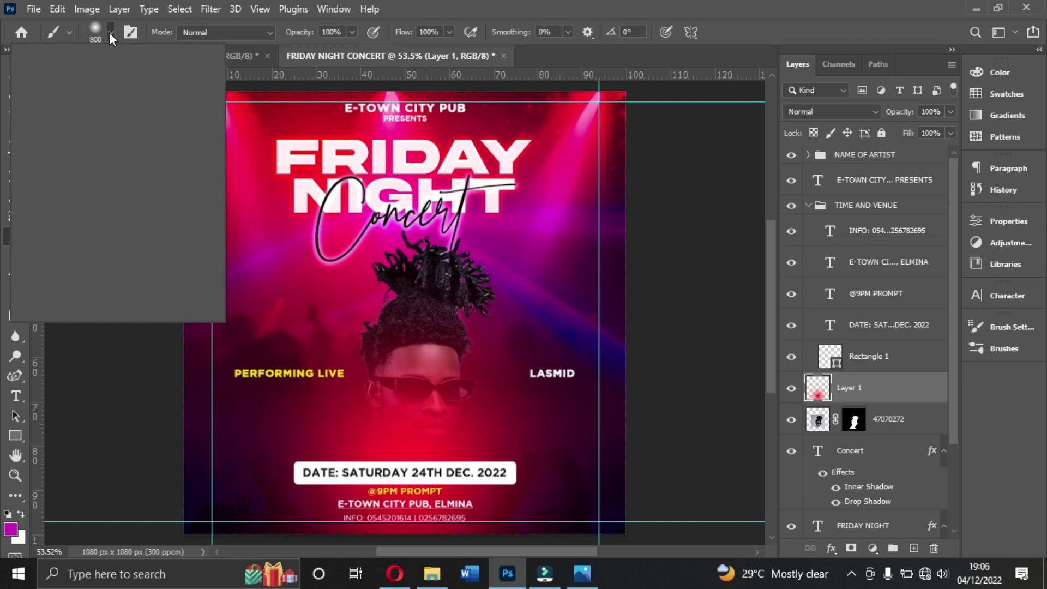
pyautogui.click(174, 62)
pyautogui.write('700')
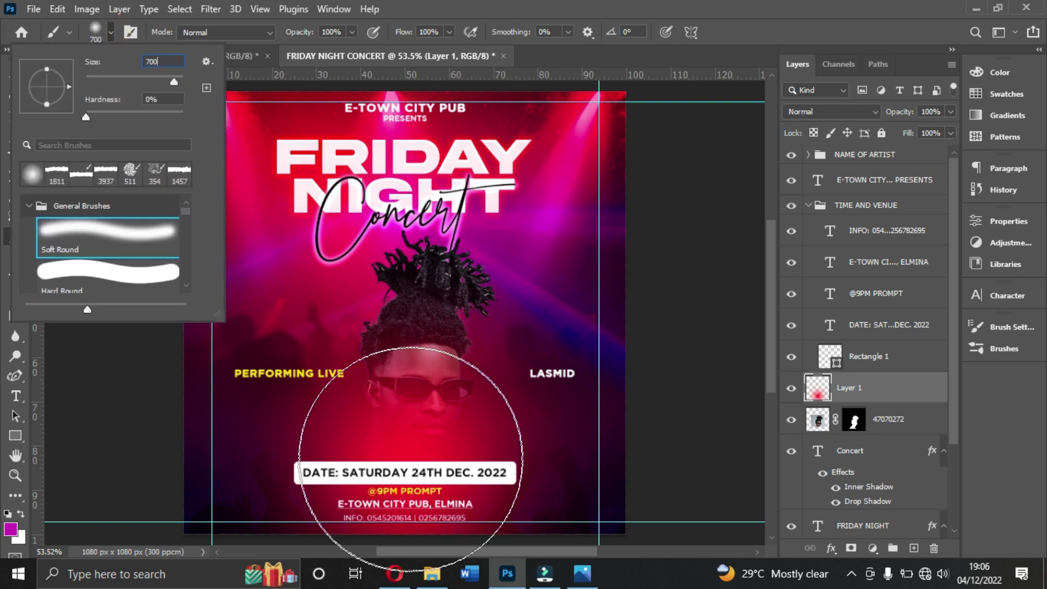
pyautogui.click(434, 417)
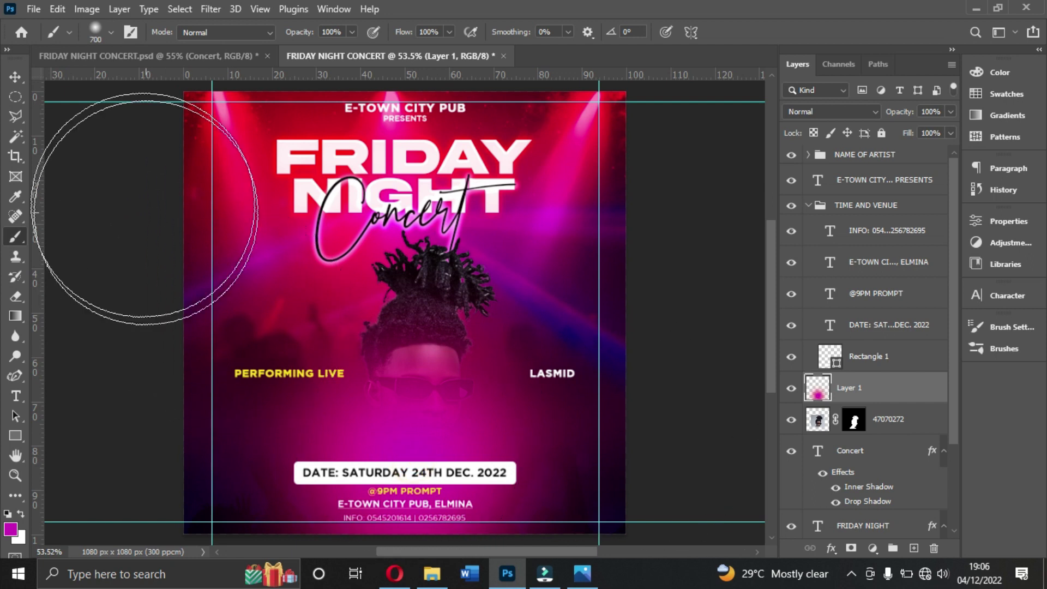
pyautogui.click(14, 77)
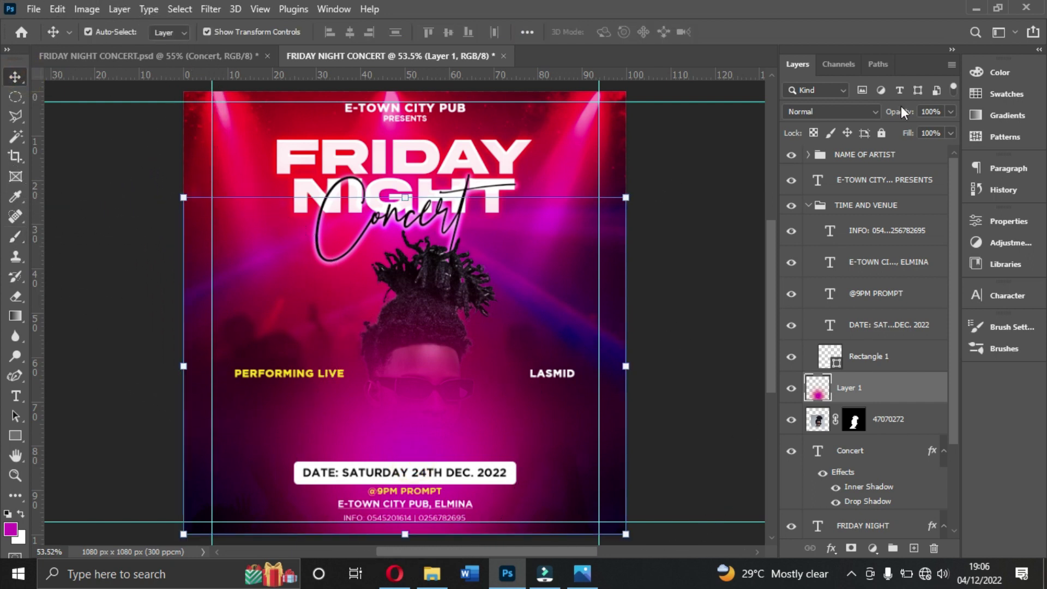
# Step: Set Layer 1's blend mode to Screen
pyautogui.click(814, 112)
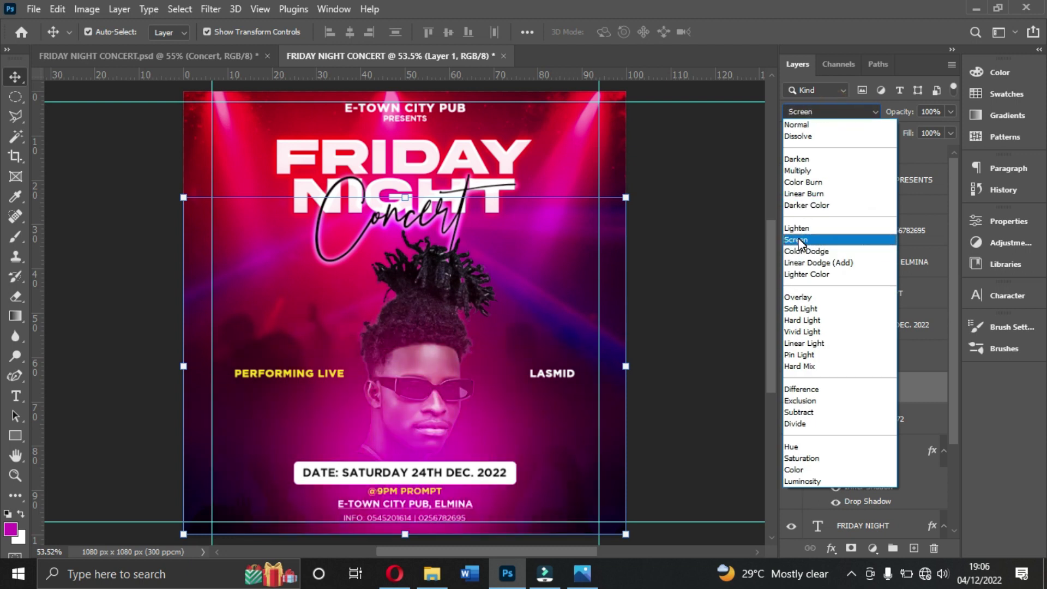
pyautogui.click(920, 383)
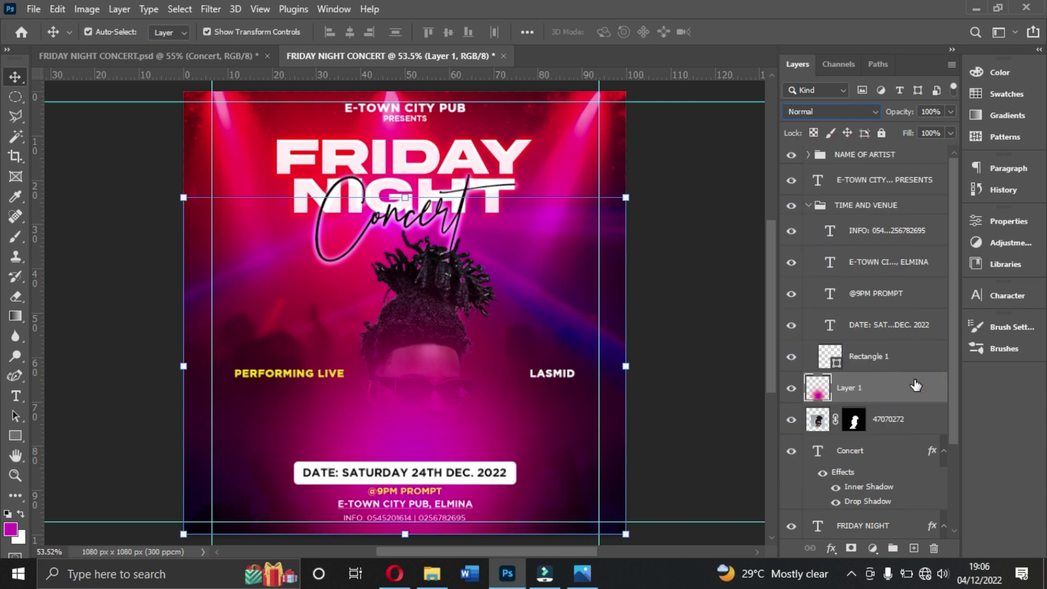
pyautogui.keyDown('ctrl'); pyautogui.click(727, 273); pyautogui.keyUp('ctrl')
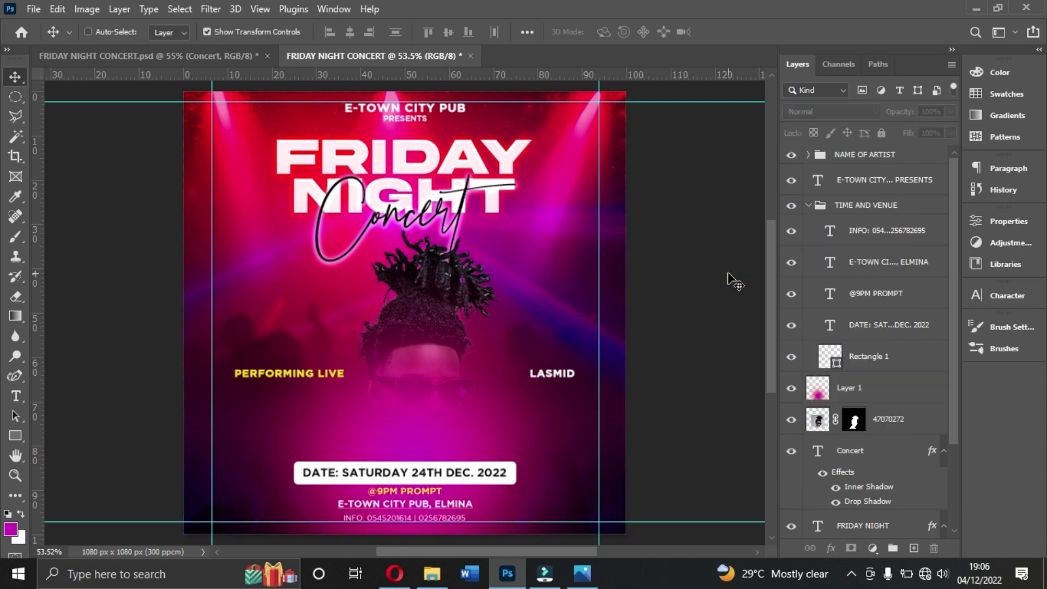
pyautogui.click(865, 390)
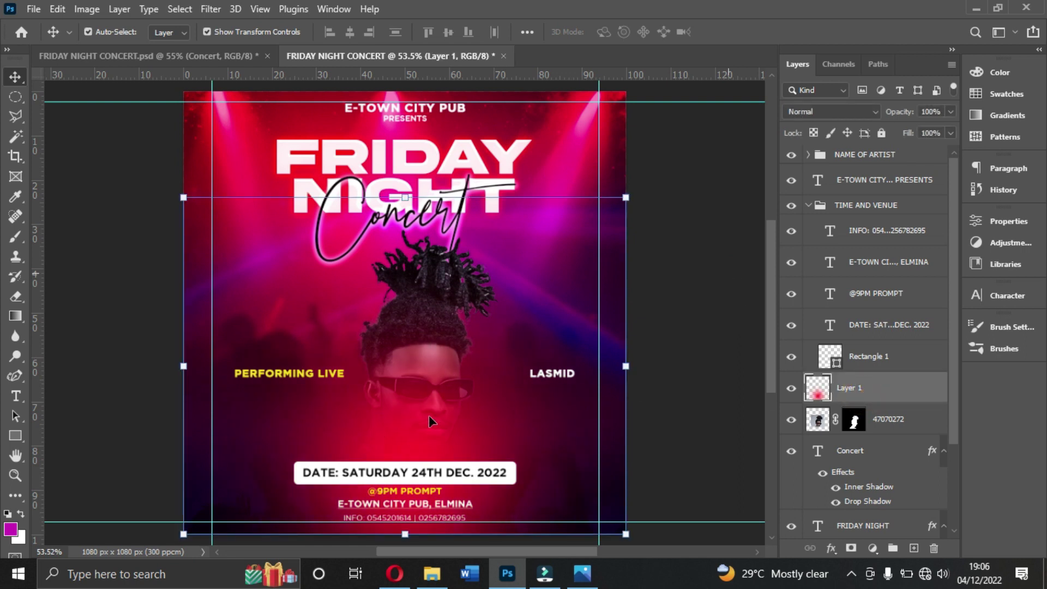
pyautogui.click(830, 111)
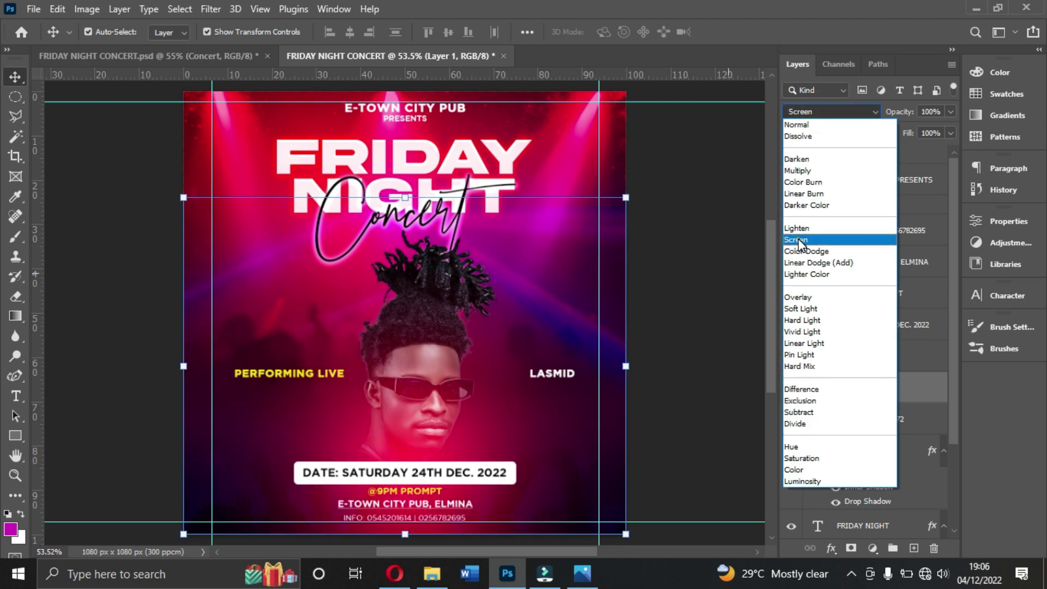
pyautogui.click(797, 240)
pyautogui.click(678, 263)
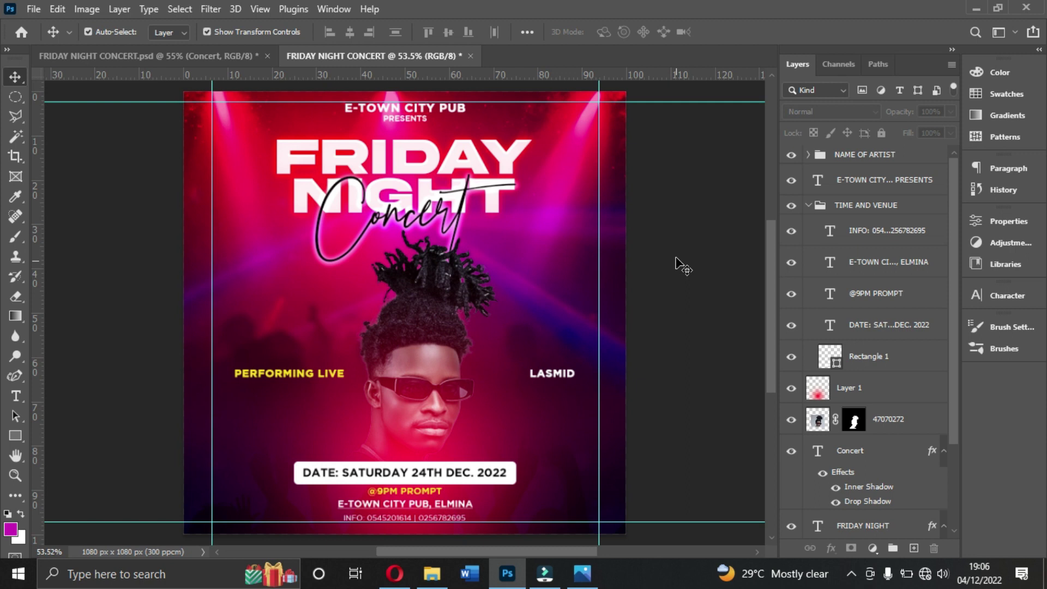
# Step: Nudge the glow up, enlarge it to about 104.42%, and shift it slightly left
pyautogui.click(425, 446)
pyautogui.press('Up')
pyautogui.press('Up')
pyautogui.press('Up')
pyautogui.press('Up')
pyautogui.press('Up')
pyautogui.press('Up')
pyautogui.press('Up')
pyautogui.press('Up')
pyautogui.press('Up')
pyautogui.press('Up')
pyautogui.press('Up')
pyautogui.press('Up')
pyautogui.press('Up')
pyautogui.press('Up')
pyautogui.press('Up')
pyautogui.press('Up')
pyautogui.press('Up')
pyautogui.press('Up')
pyautogui.press('Up')
pyautogui.press('Up')
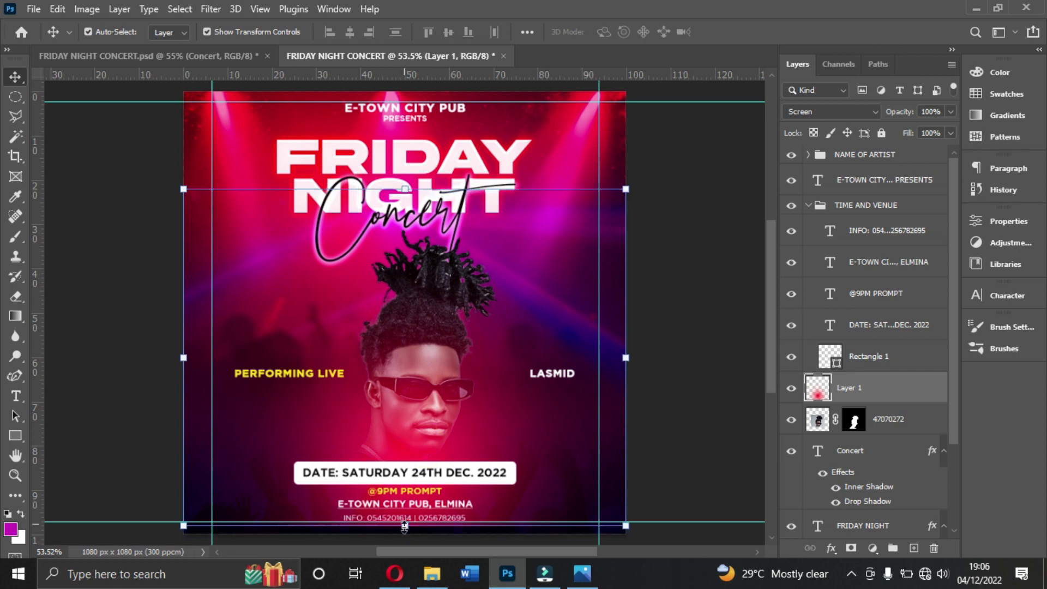
pyautogui.moveTo(404, 527); pyautogui.dragTo(405, 533)
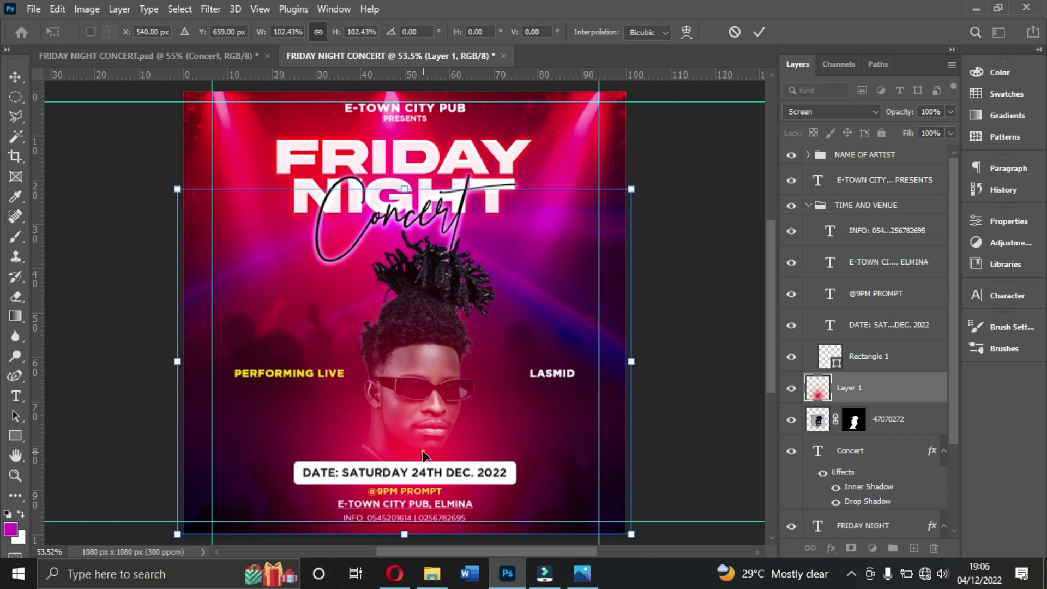
pyautogui.moveTo(405, 189); pyautogui.dragTo(403, 170)
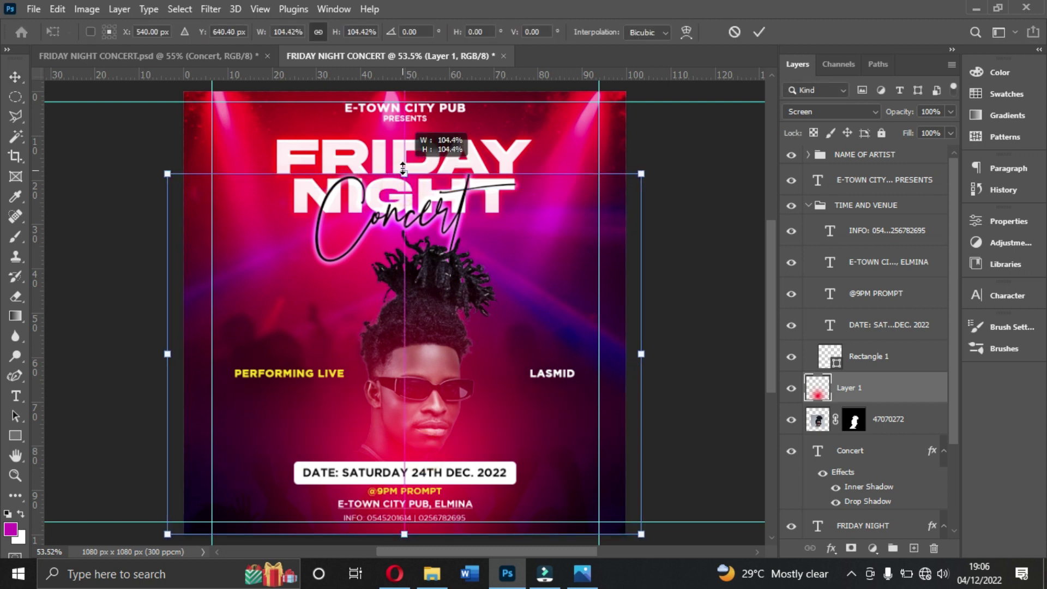
pyautogui.moveTo(454, 358)
pyautogui.mouseDown()
pyautogui.moveTo(423, 360)
pyautogui.moveTo(434, 362)
pyautogui.mouseUp()
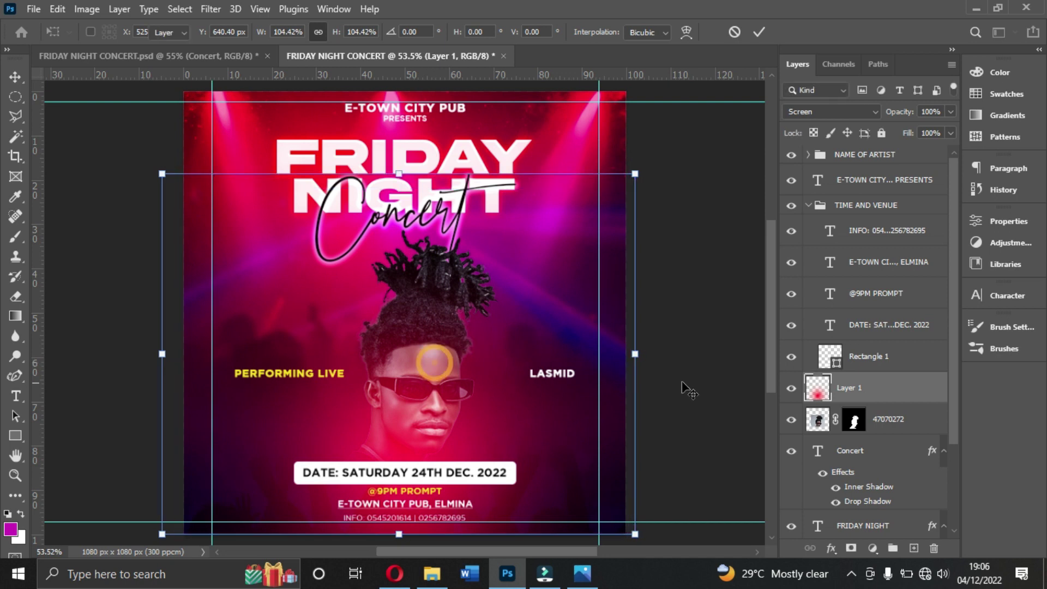
pyautogui.click(689, 390)
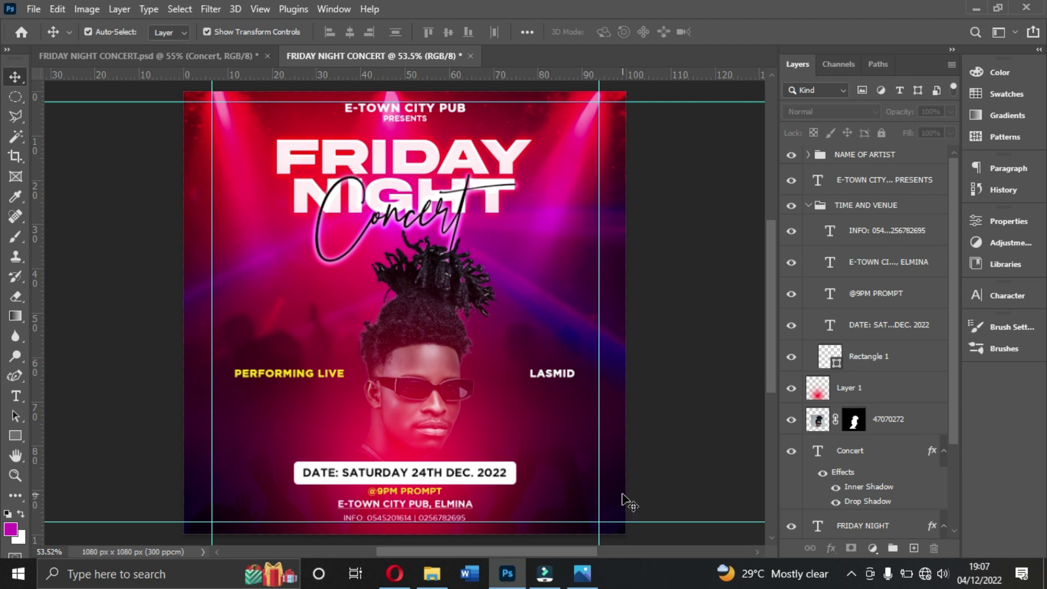
pyautogui.click(424, 457)
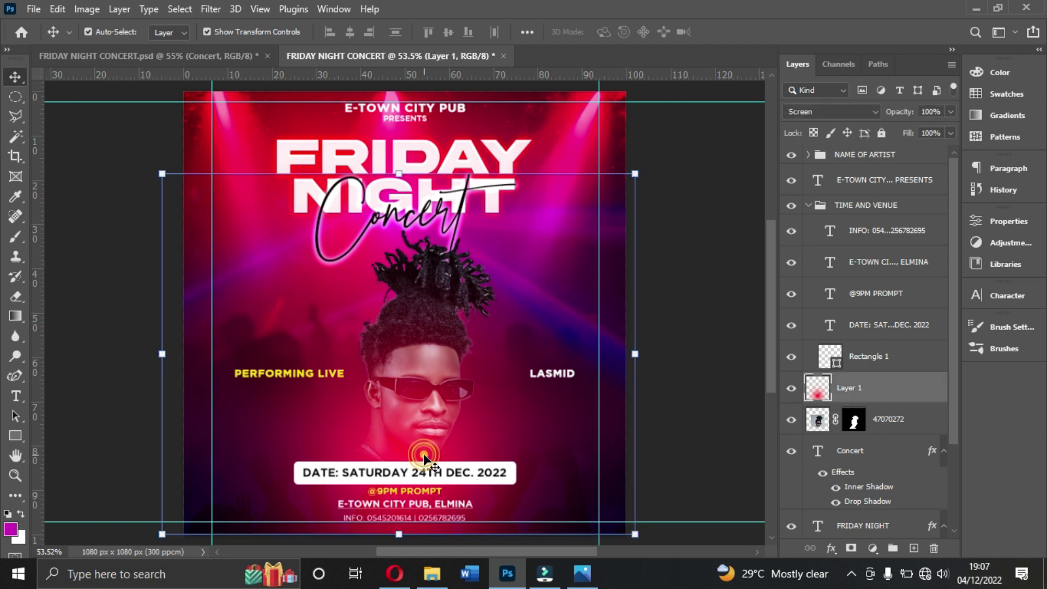
pyautogui.click(682, 402)
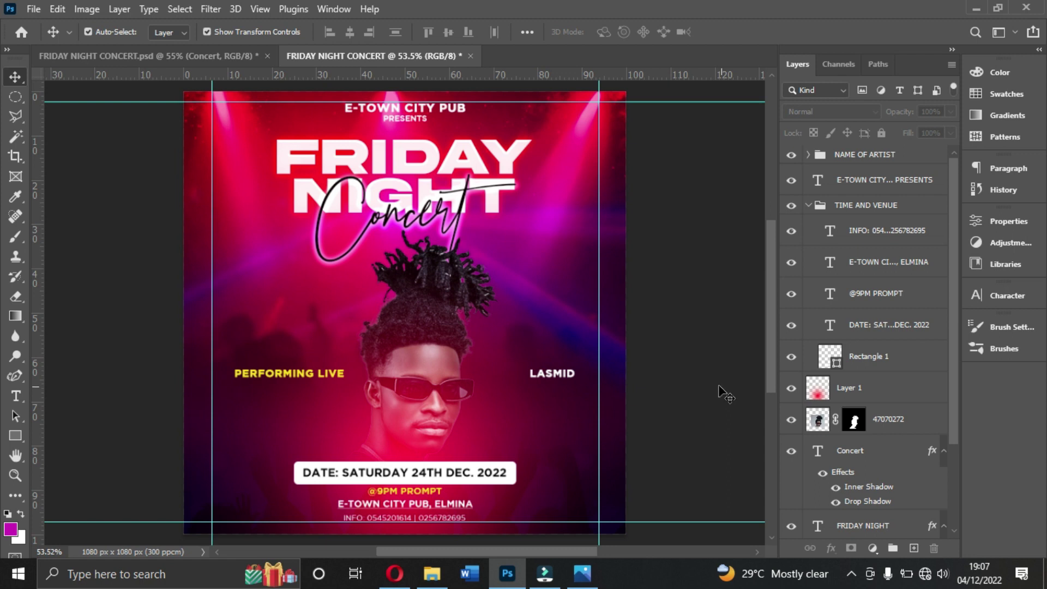
pyautogui.click(576, 574)
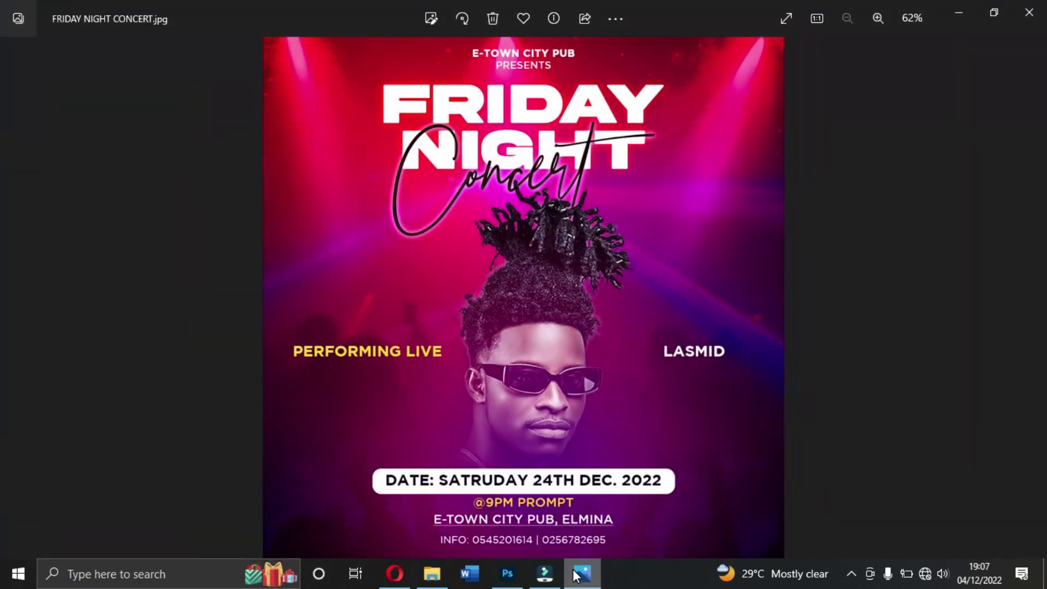
pyautogui.click(576, 574)
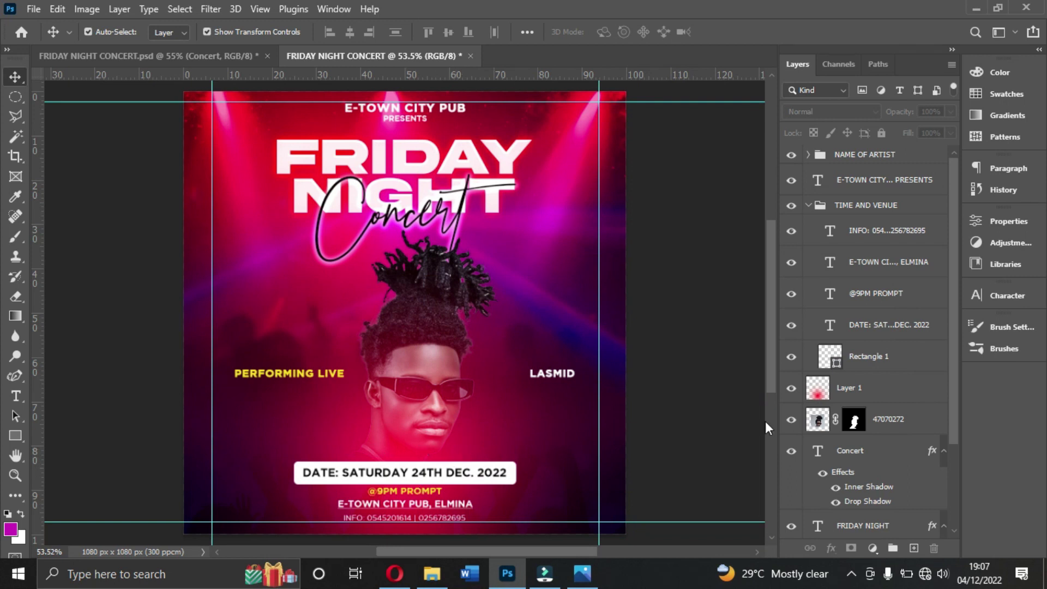
pyautogui.click(868, 394)
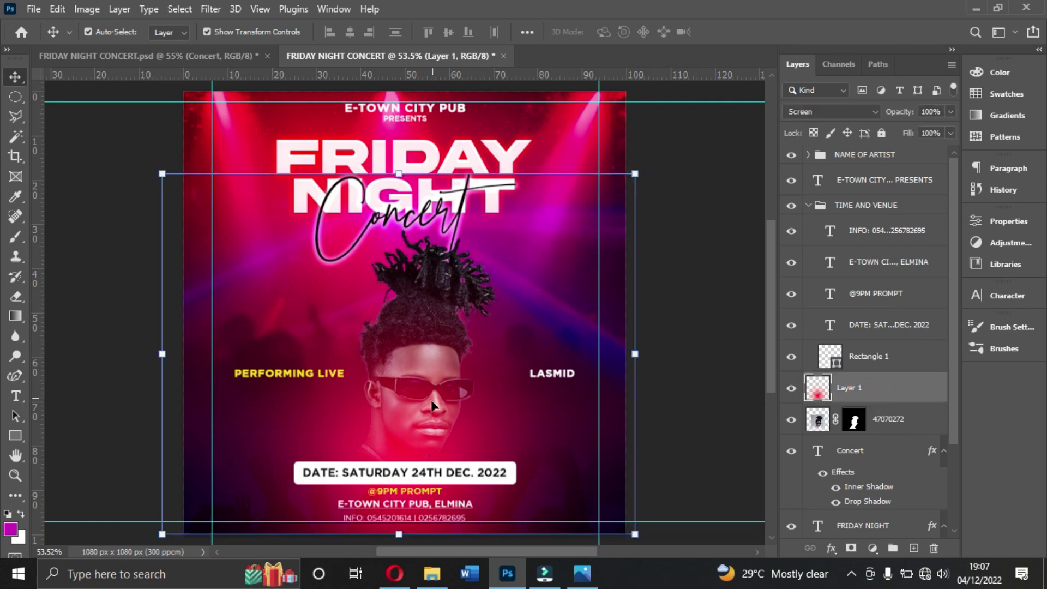
pyautogui.click(582, 573)
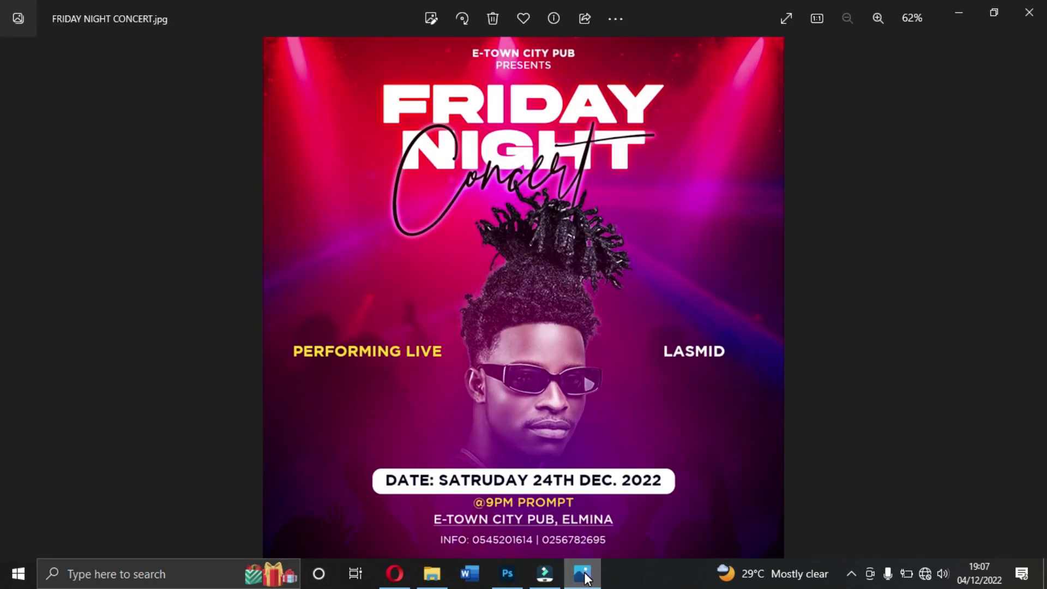
pyautogui.click(584, 574)
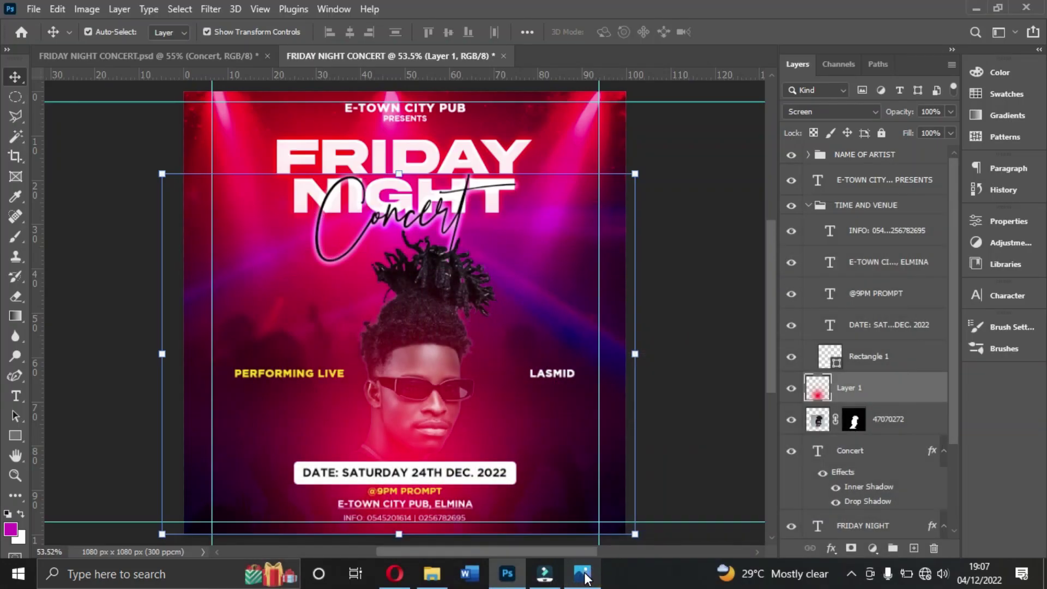